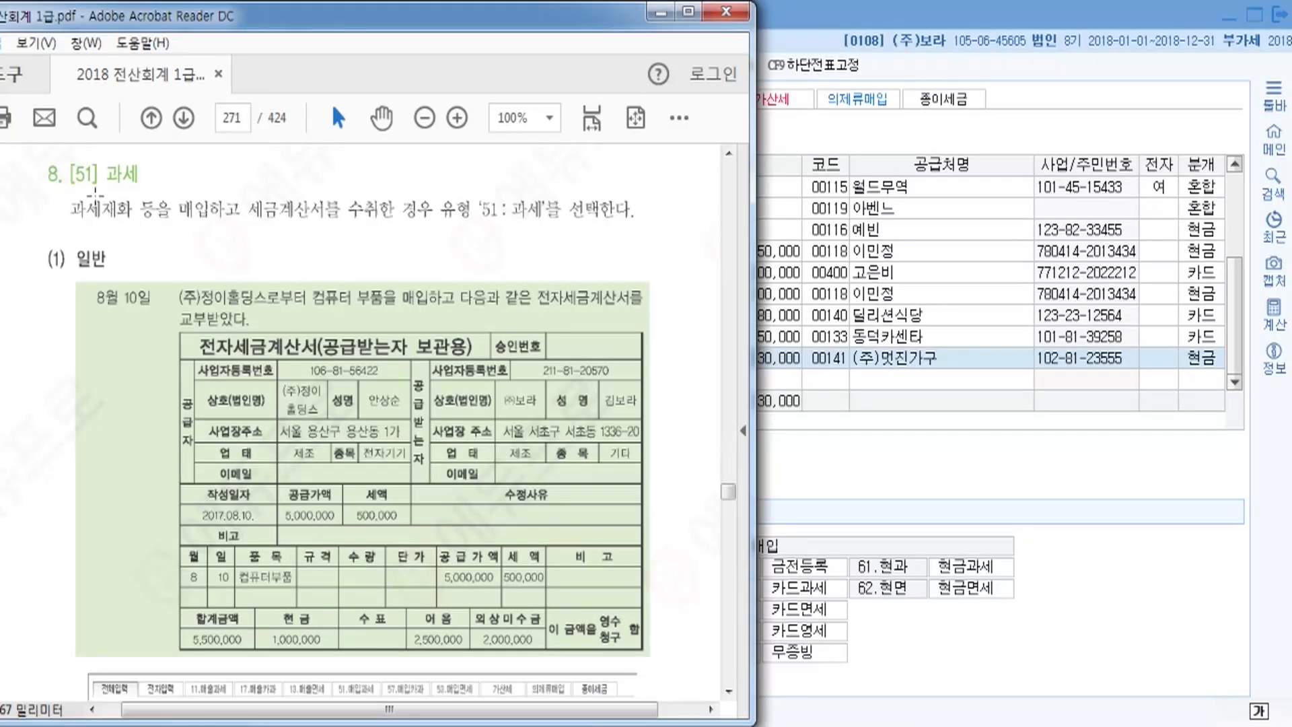
Step: Read the 8월 10일 computer parts purchase example and its electronic tax invoice in the textbook PDF
click(798, 19)
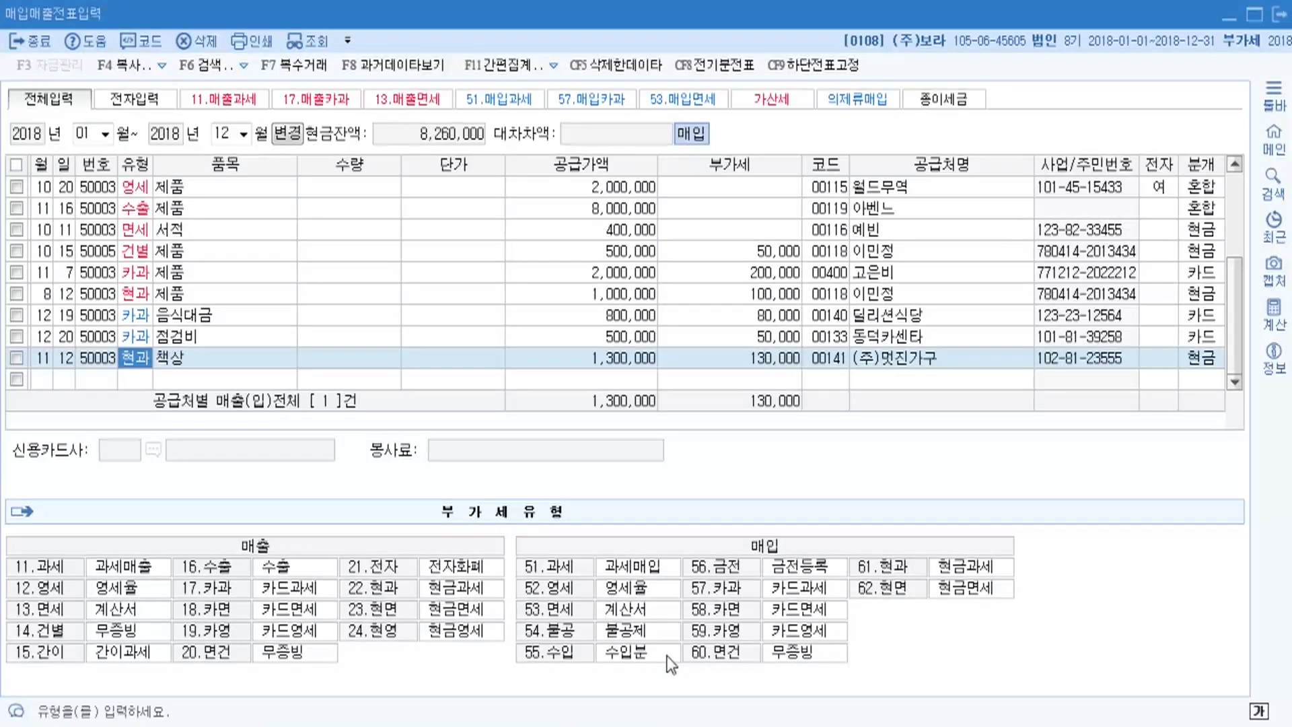
mouse_move(589, 723)
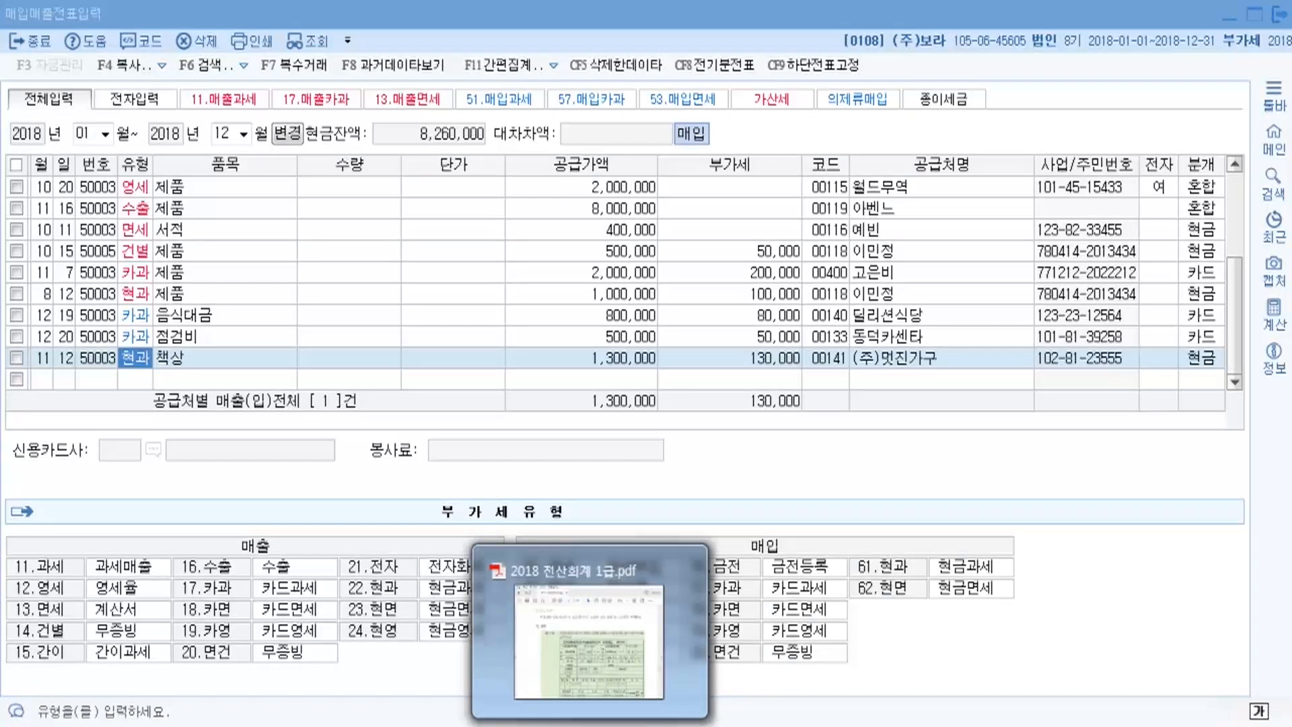
click(589, 639)
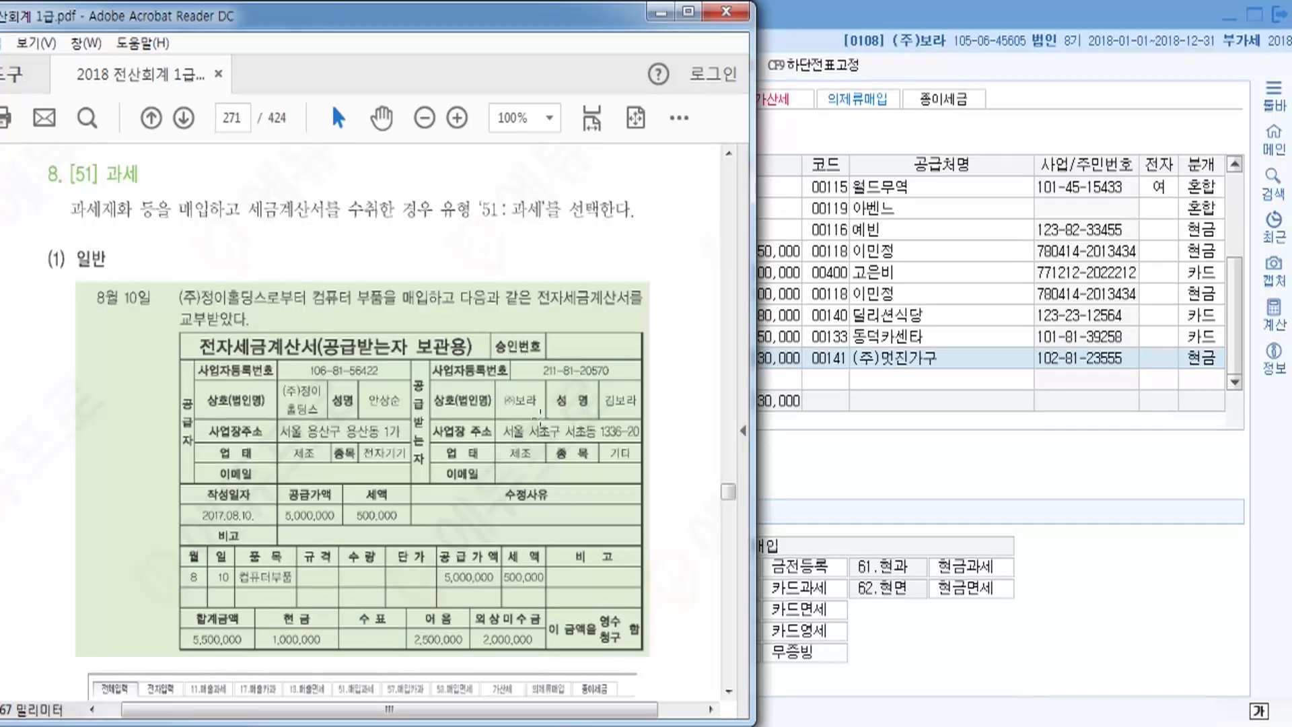
scroll(408, 404, down, 1)
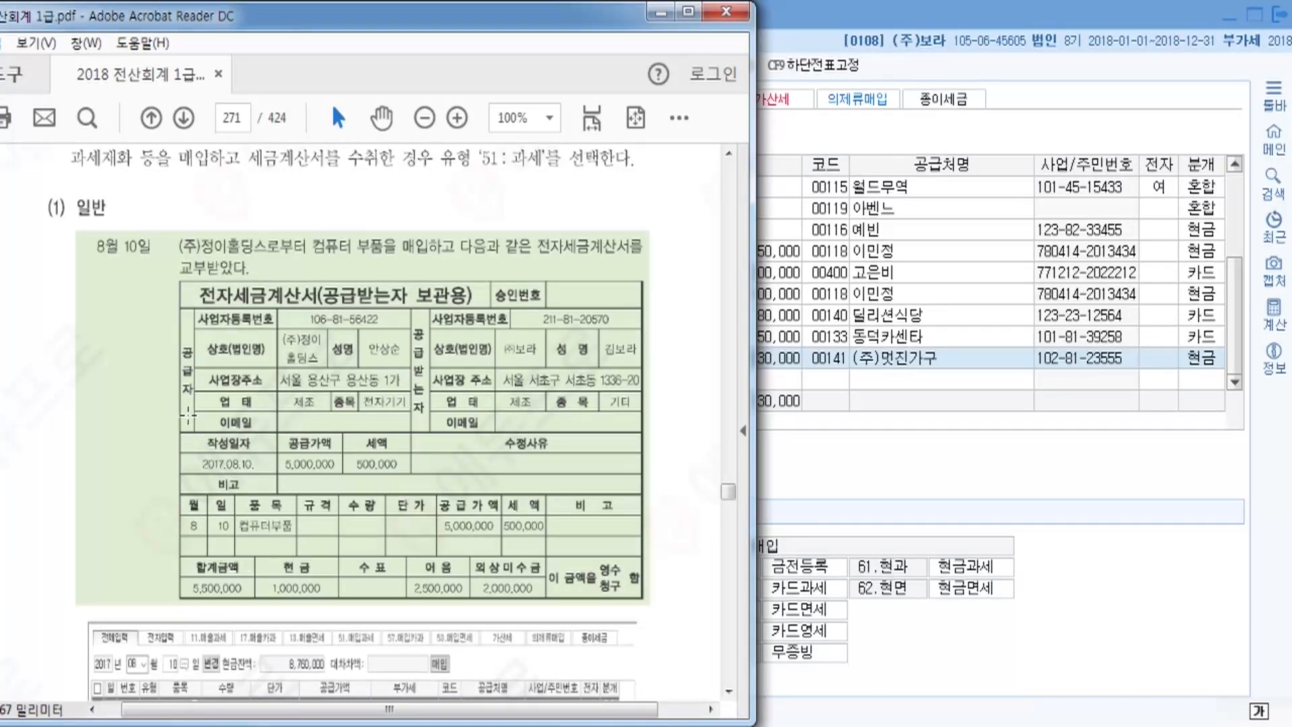
scroll(181, 290, down, 2)
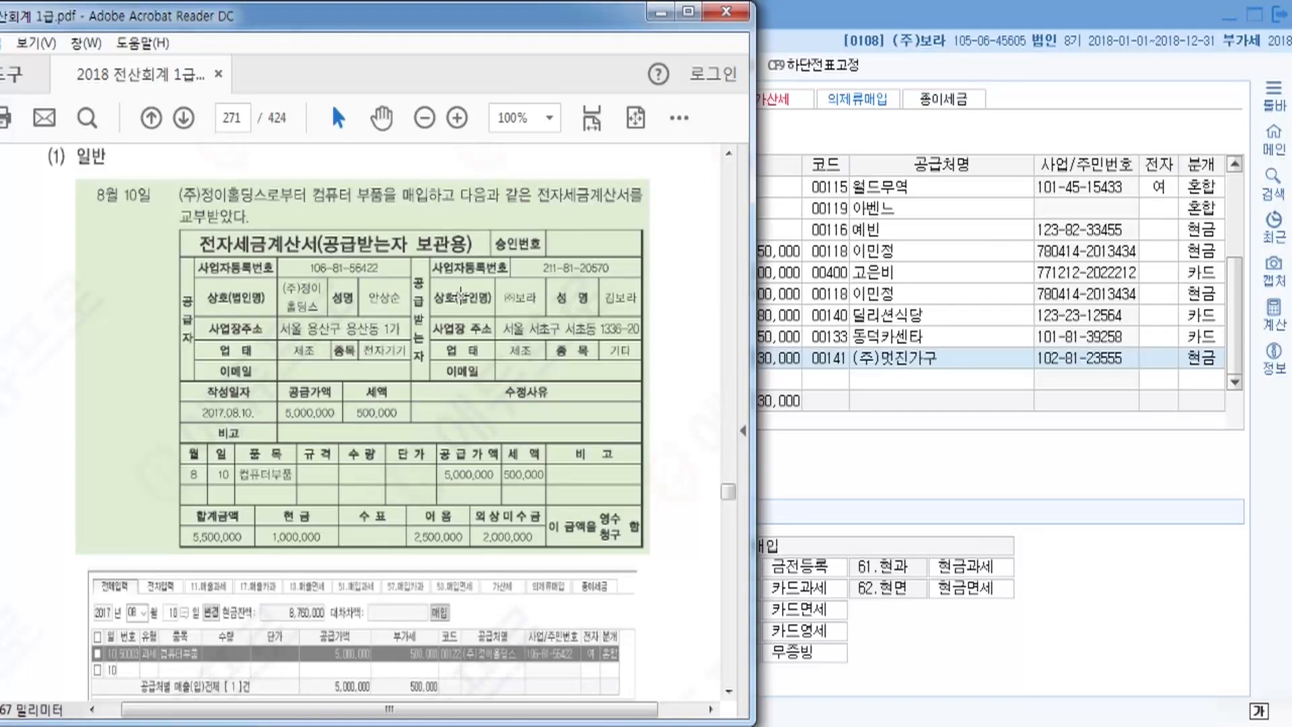
Step: Start a new 매입매출전표 line dated month 8, day 10, with the purchase VAT type 51.과세
click(826, 11)
click(41, 379)
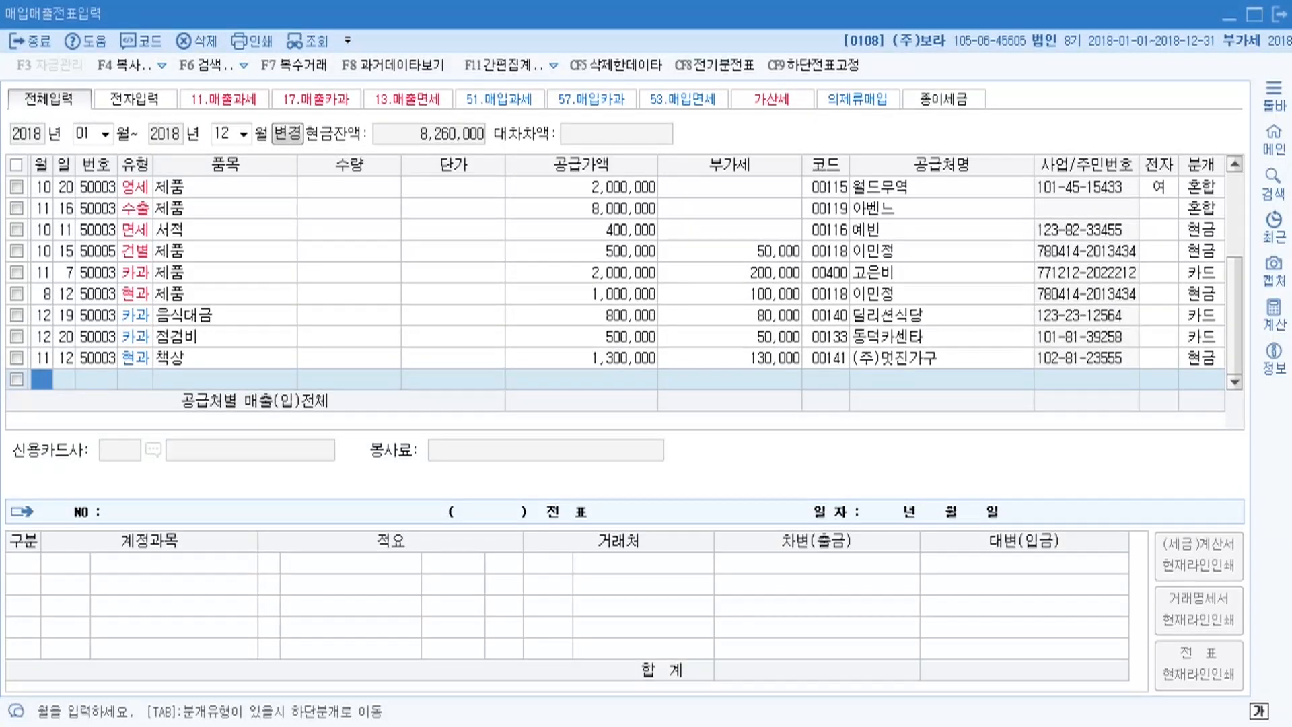
key(alt+Tab)
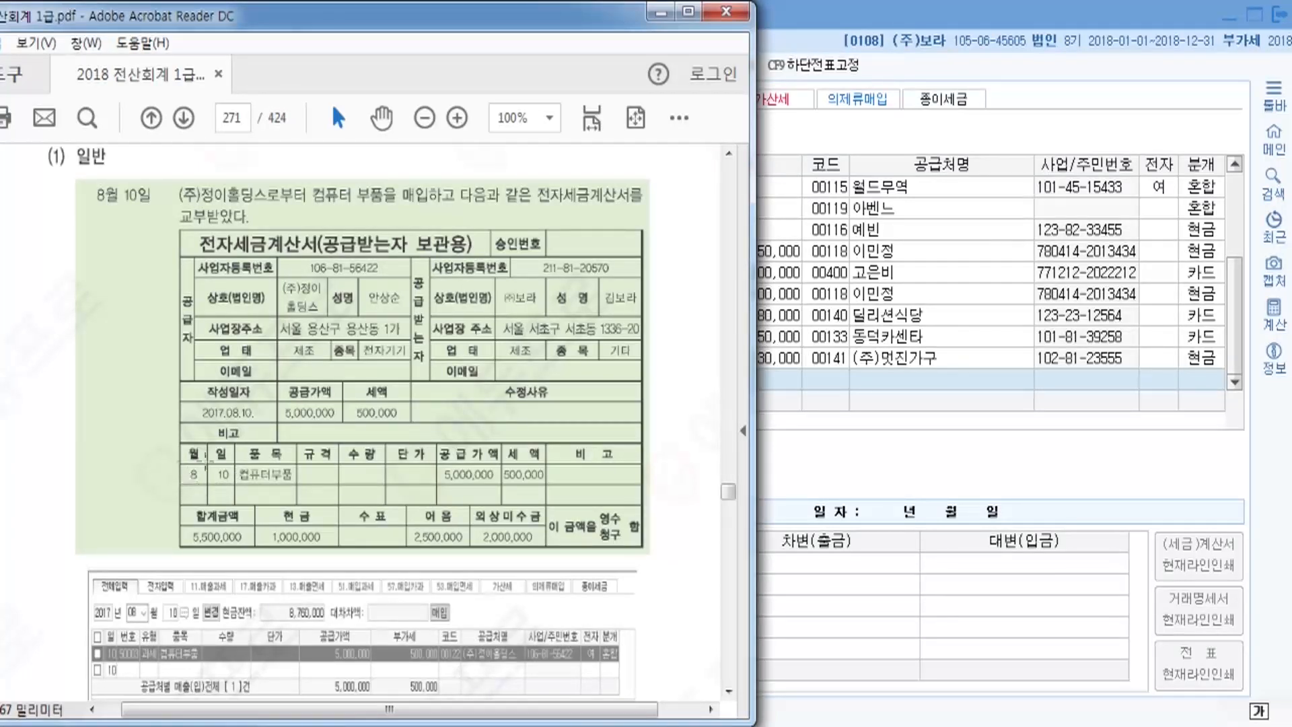
click(766, 8)
text(8)
key(Return)
text(10)
key(Return)
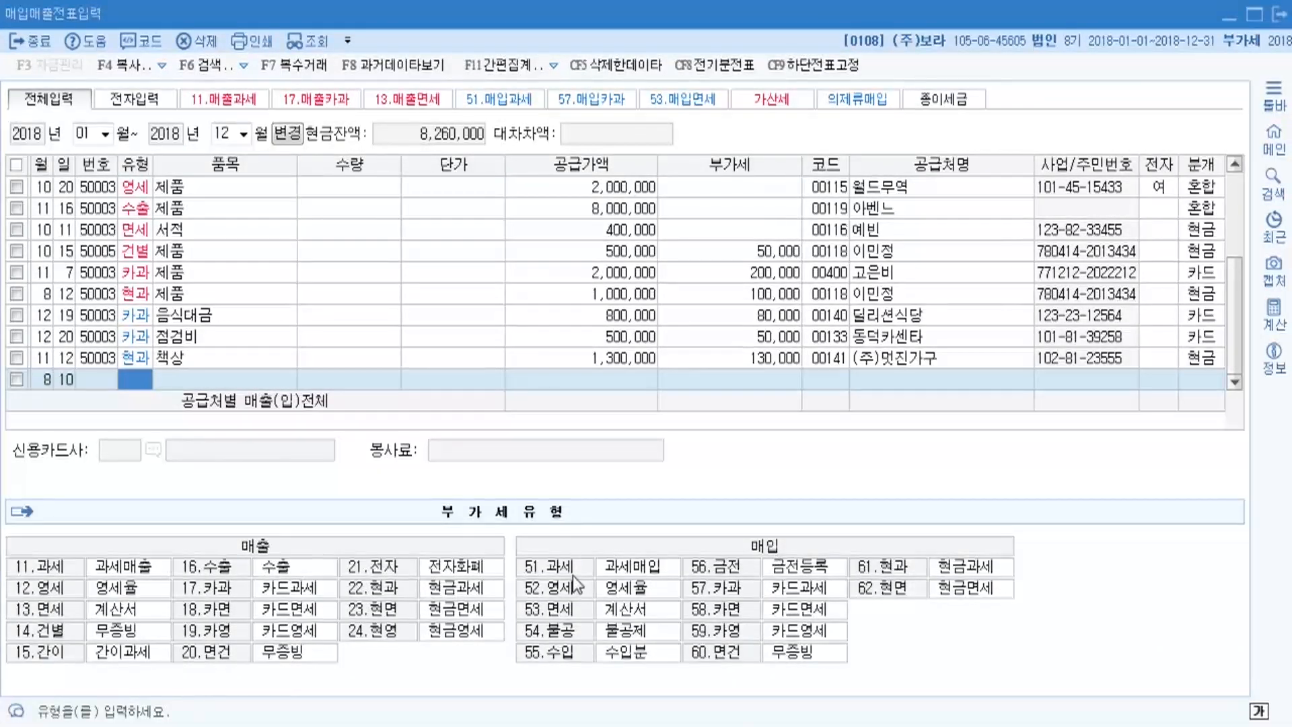
click(523, 572)
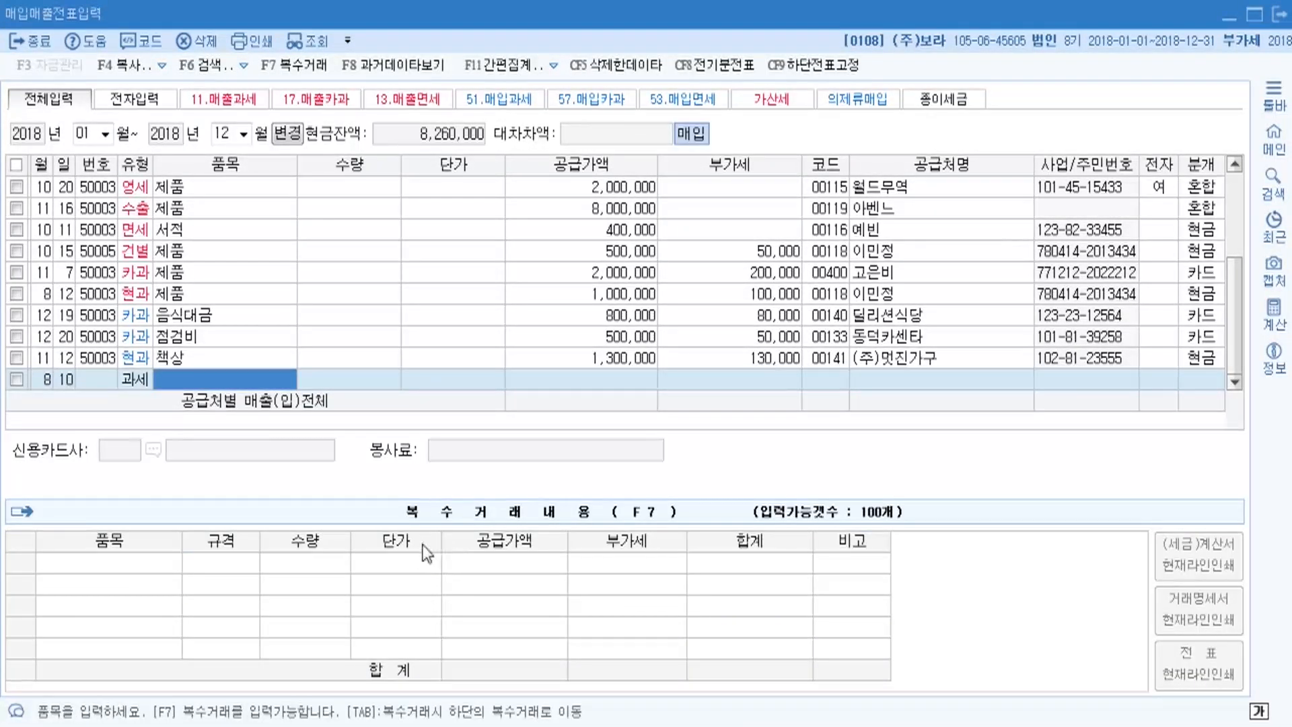
Step: Enter 컴퓨터부품 as the new line's item and 5,000,000 as its supply value, leaving quantity and unit price empty
text(제)
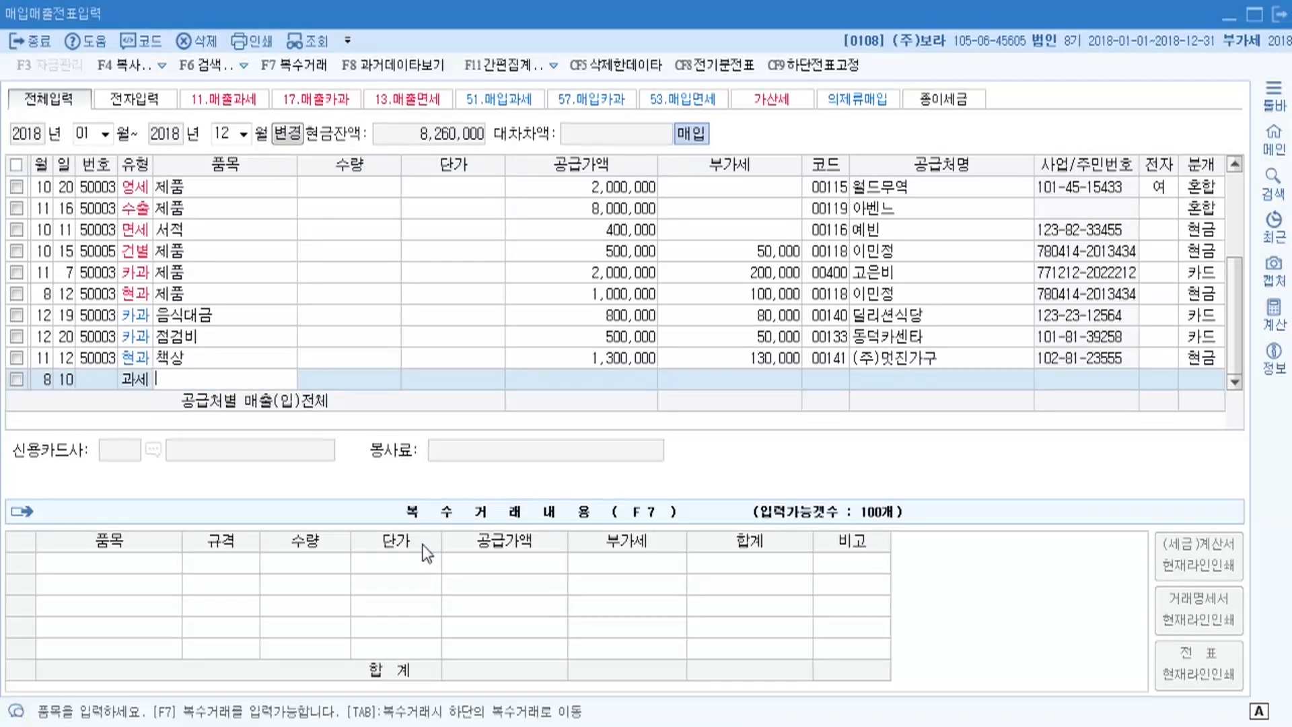
text(컴퓨터부품)
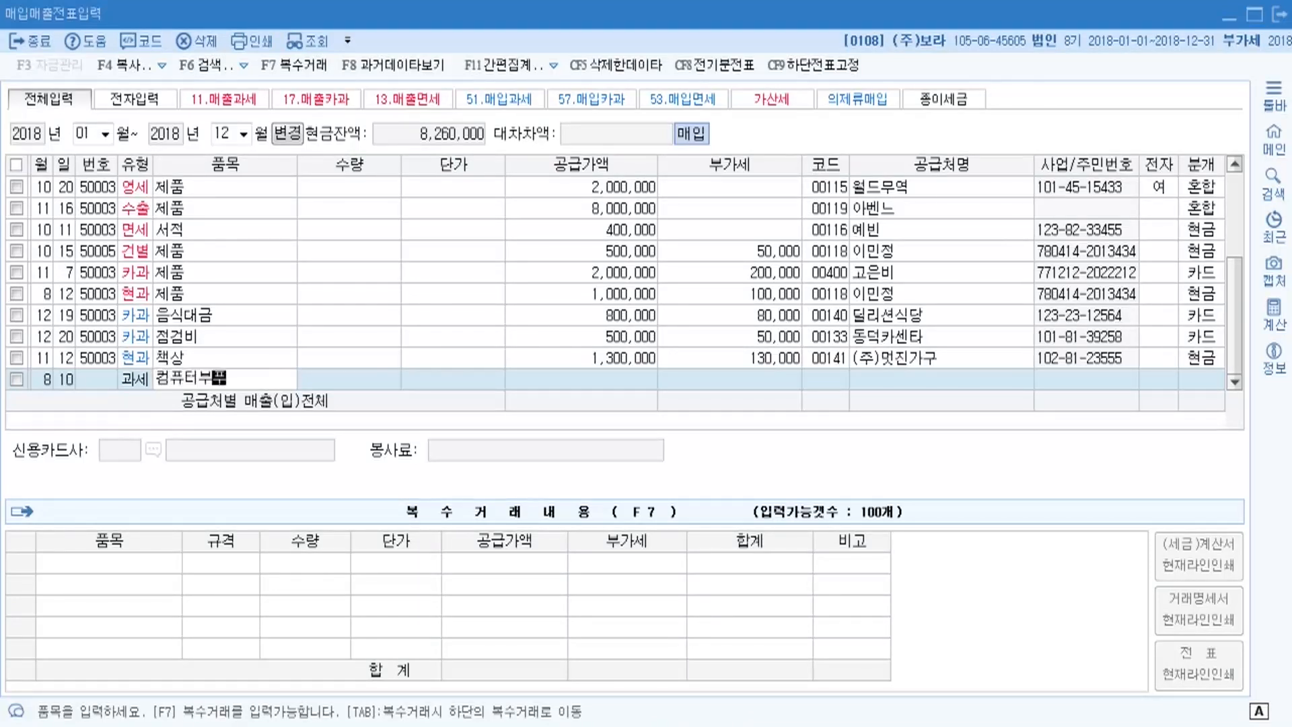
key(Return)
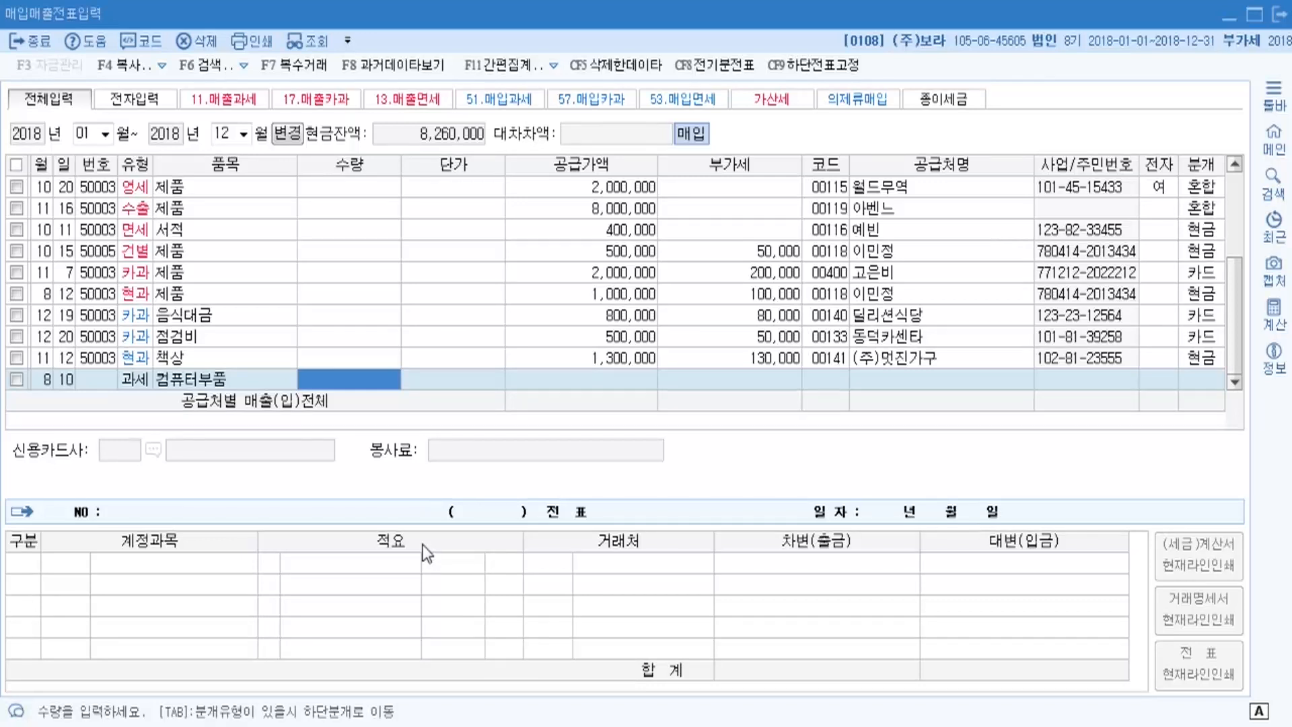
key(alt+Tab)
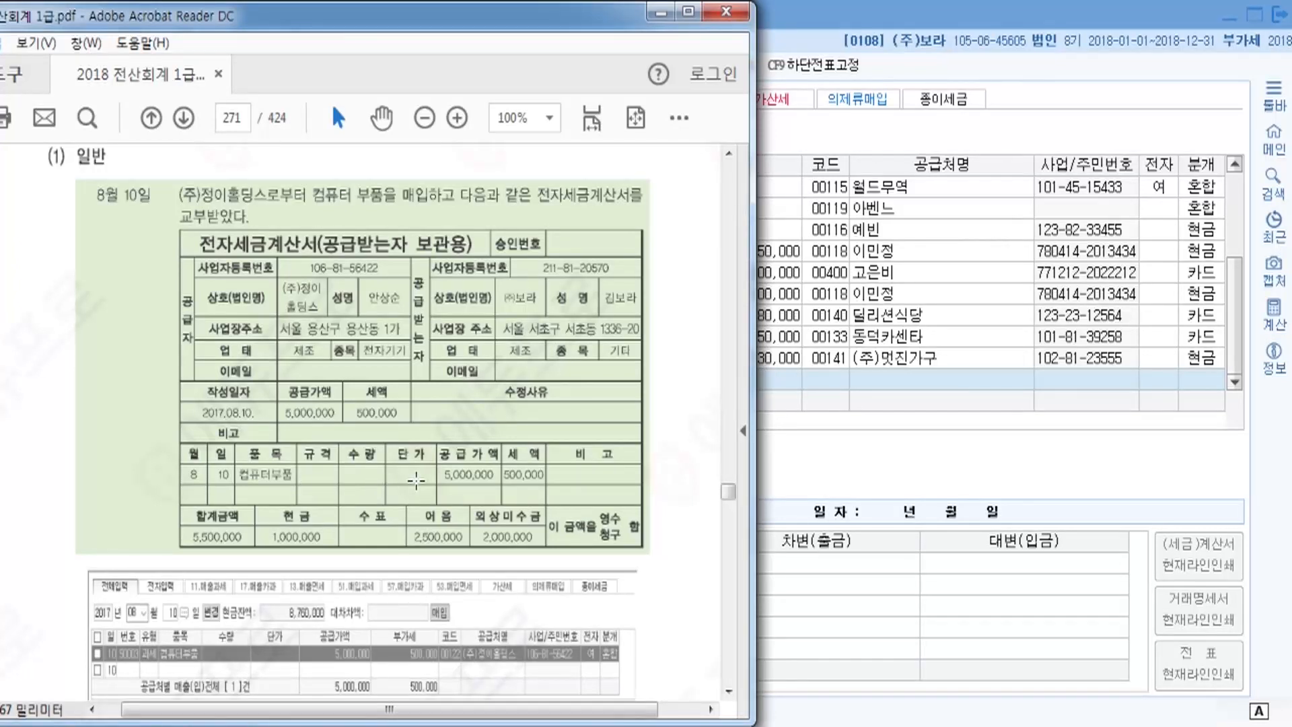
click(866, 9)
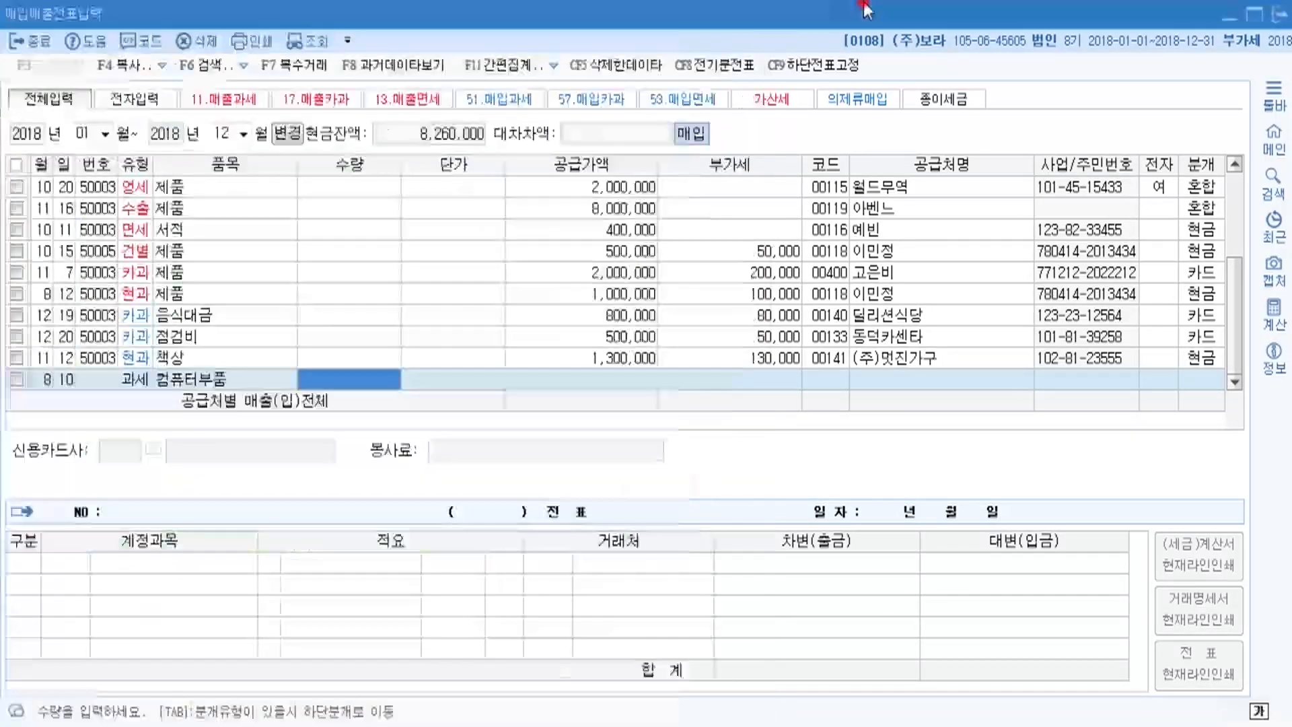
click(576, 381)
text(5000000)
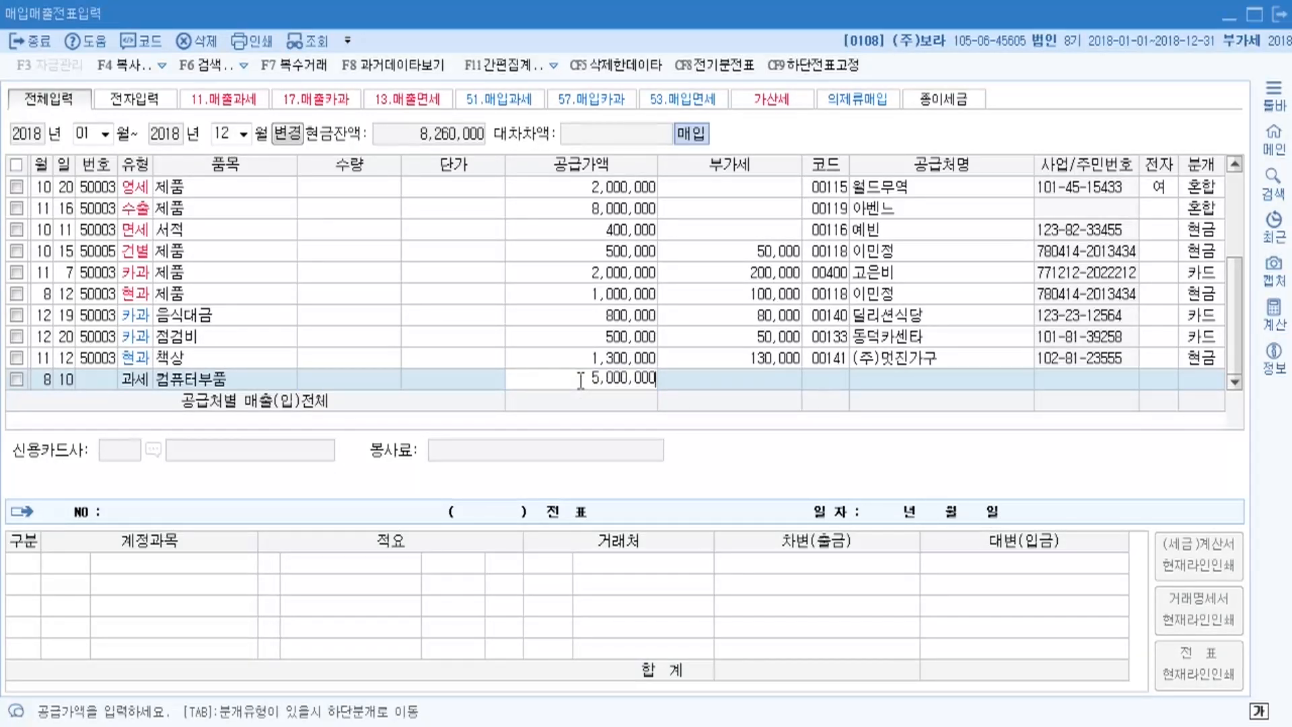
key(Return)
click(579, 381)
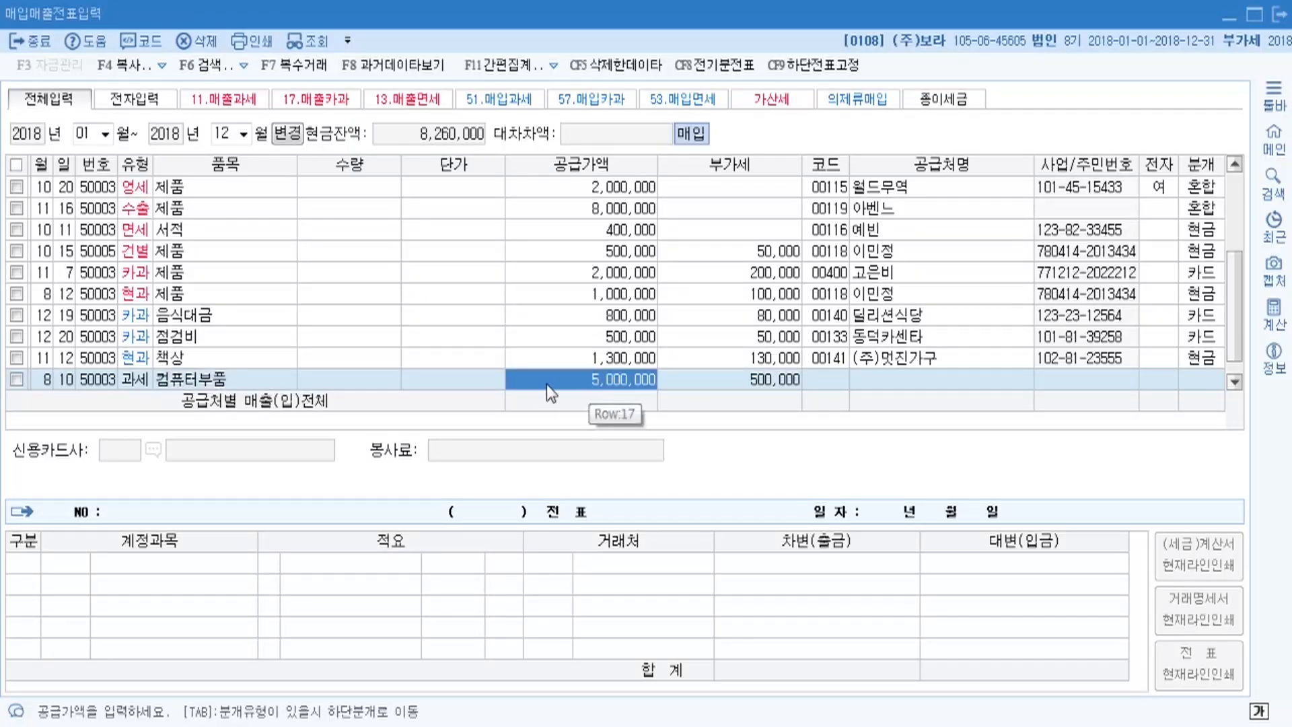
click(587, 381)
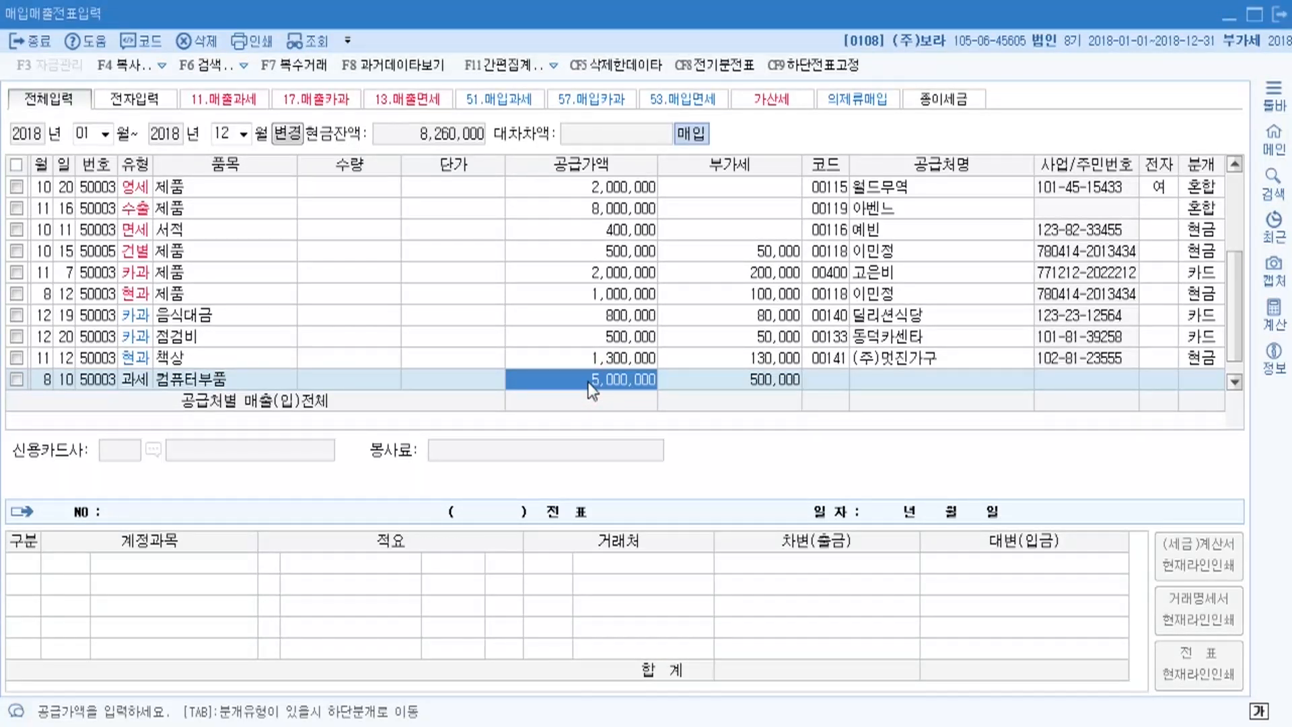
click(647, 386)
click(642, 379)
click(606, 381)
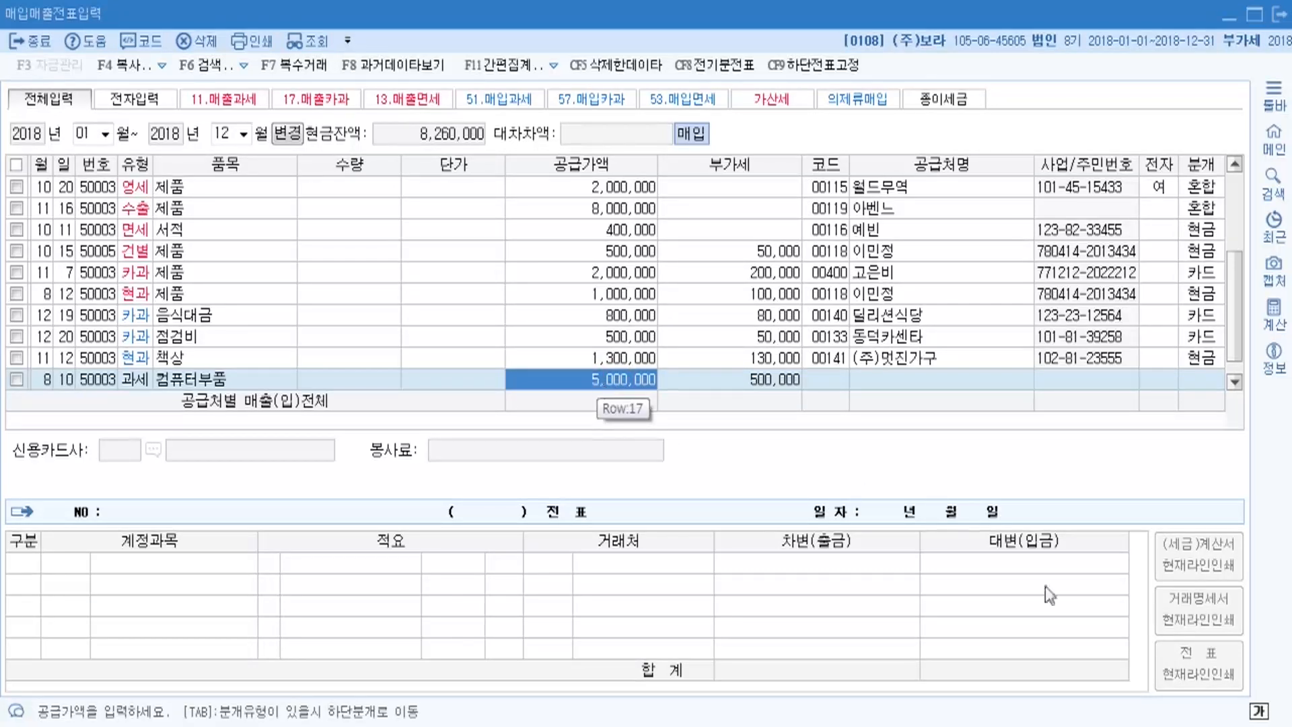
Step: Look up the supplier named on the invoice and assign (주)정이홀딩스 to the 컴퓨터부품 line
click(746, 381)
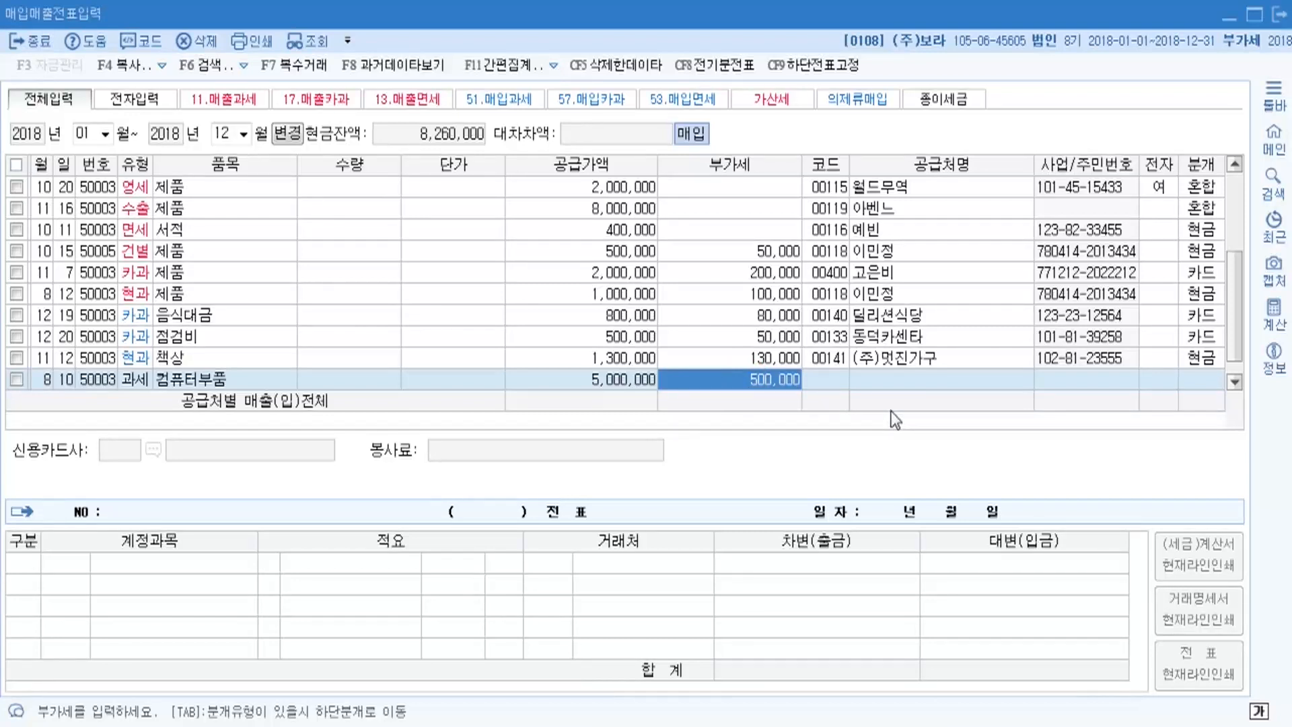
key(Return)
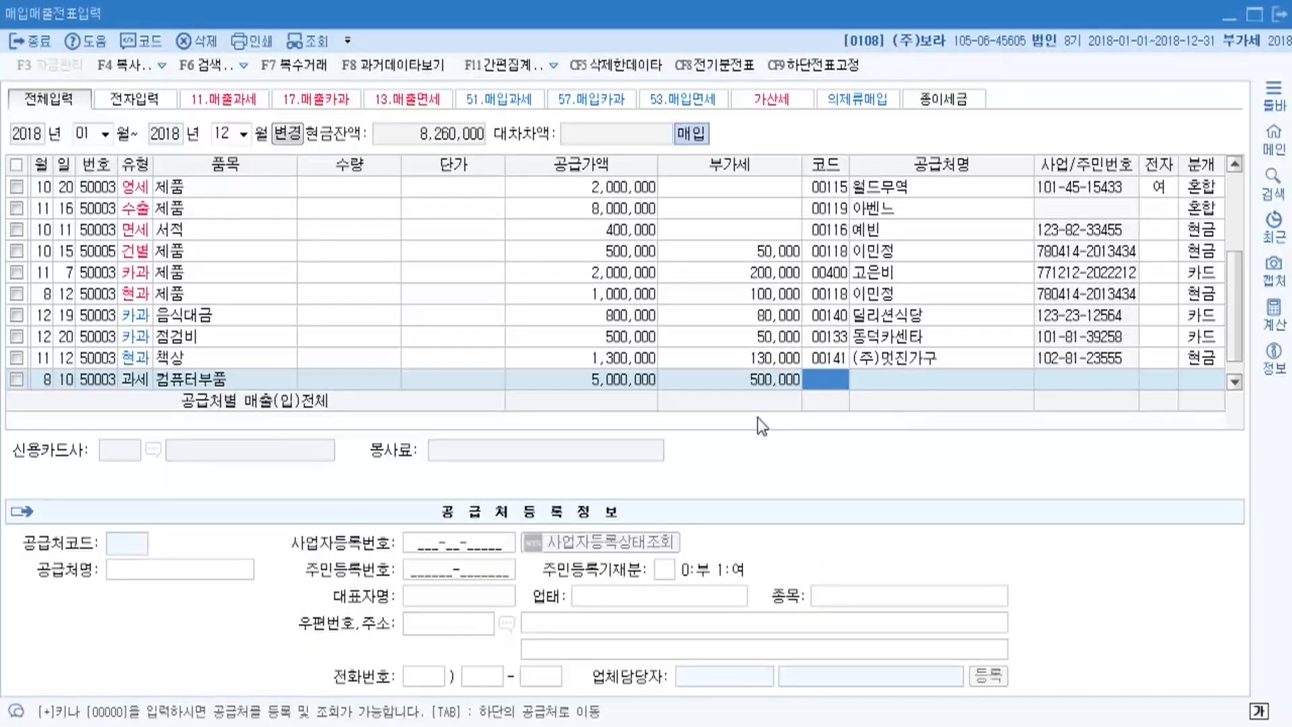
key(F2)
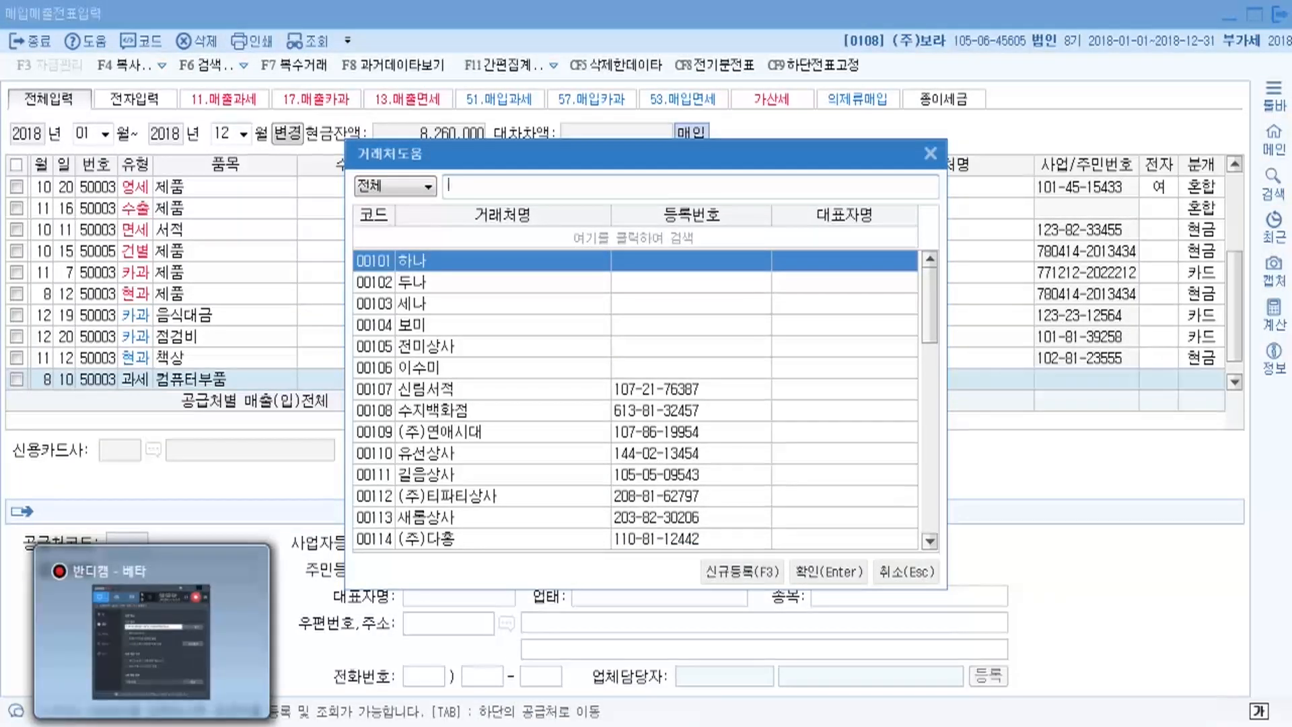
click(550, 715)
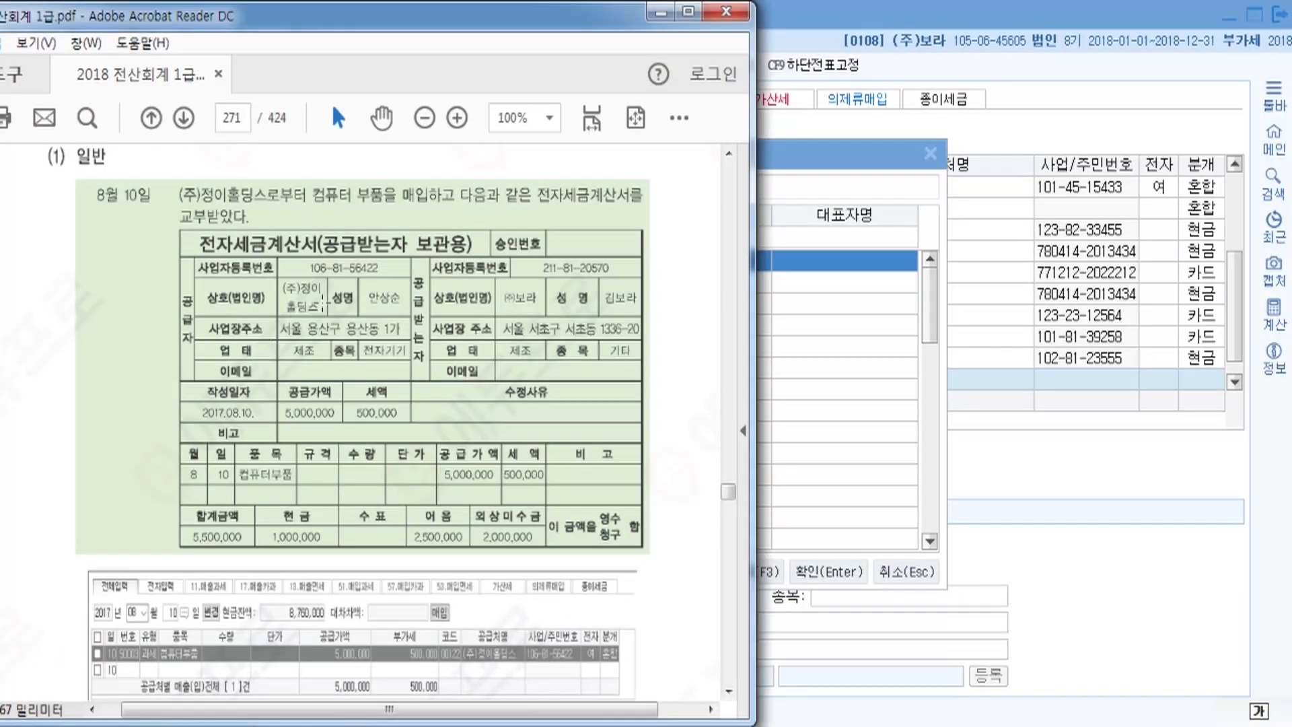
click(859, 156)
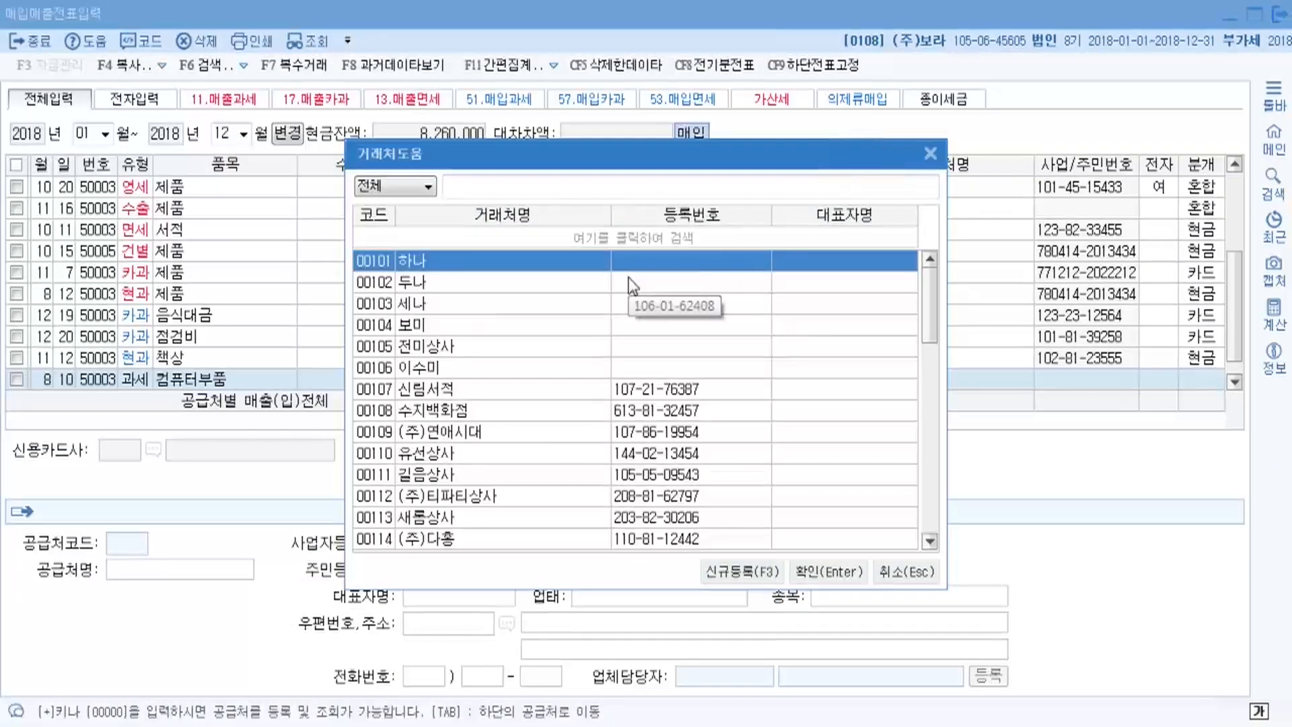
text(정)
key(Down)
key(Return)
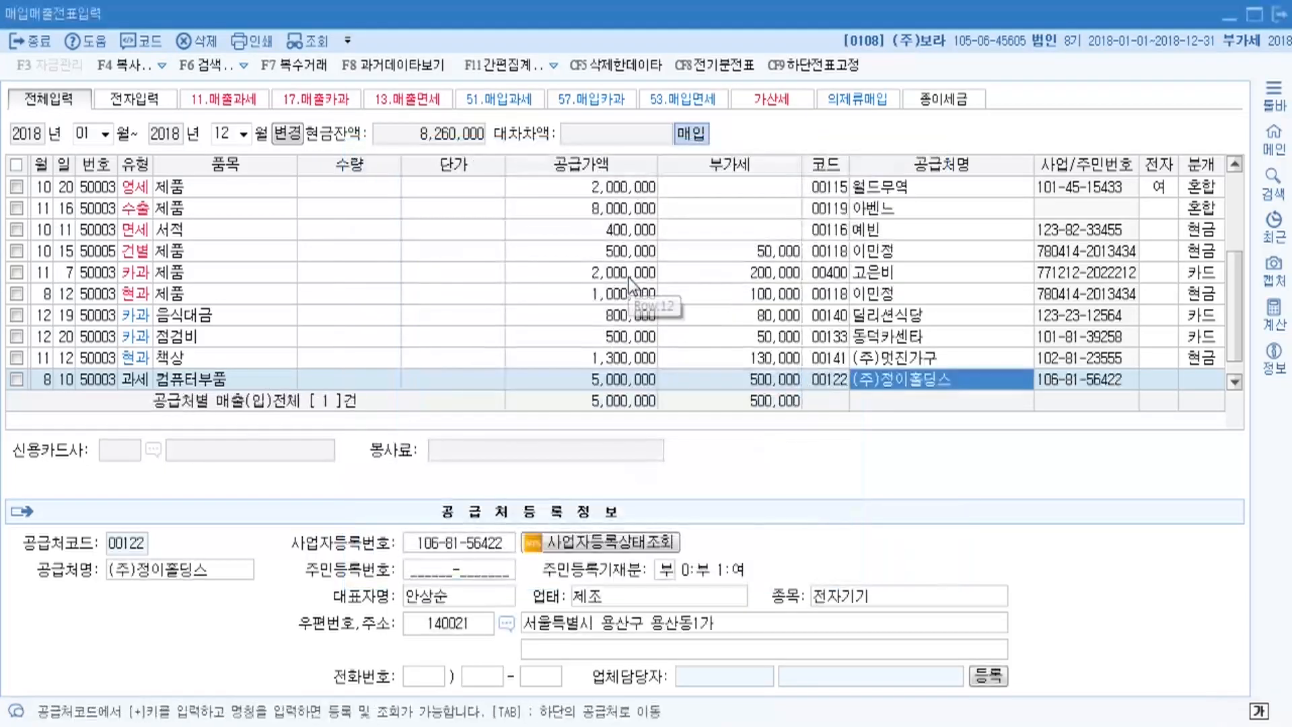
key(Return)
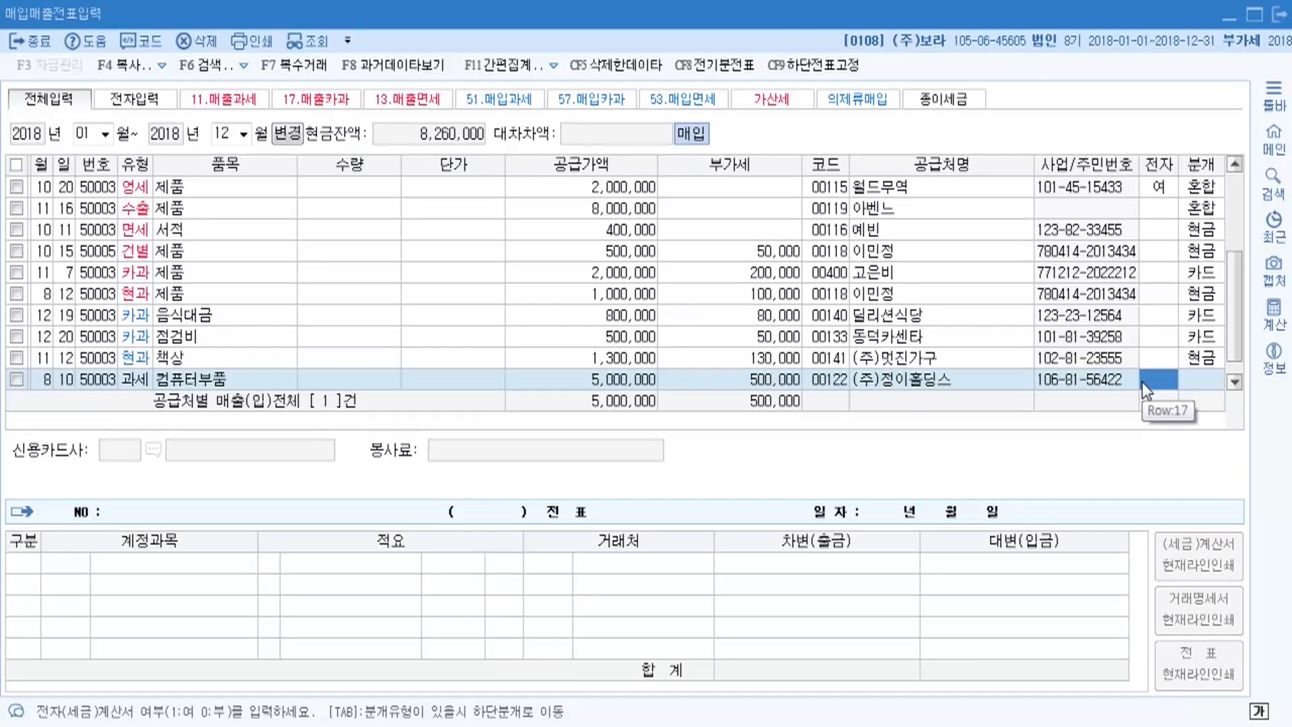
Step: Mark the 컴퓨터부품 line as an electronic tax invoice (여) and set its journal type to 혼합
key(alt+Tab)
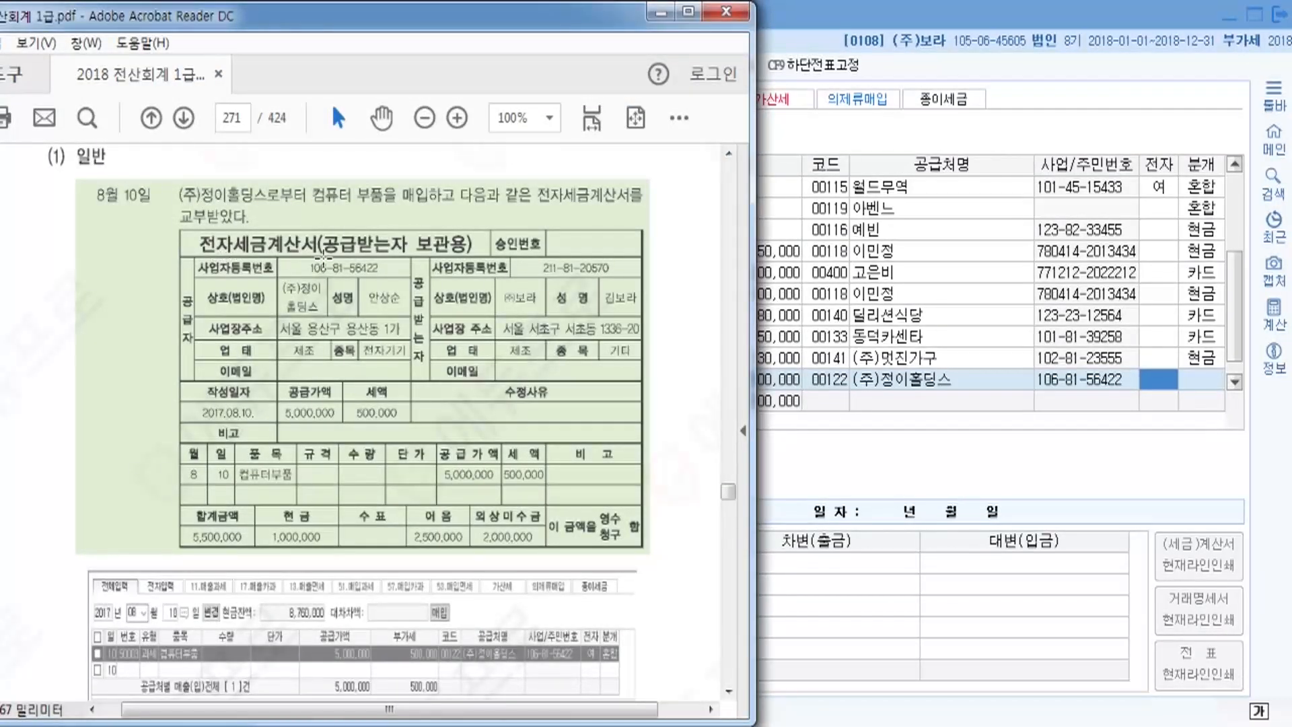
click(1161, 383)
text(1)
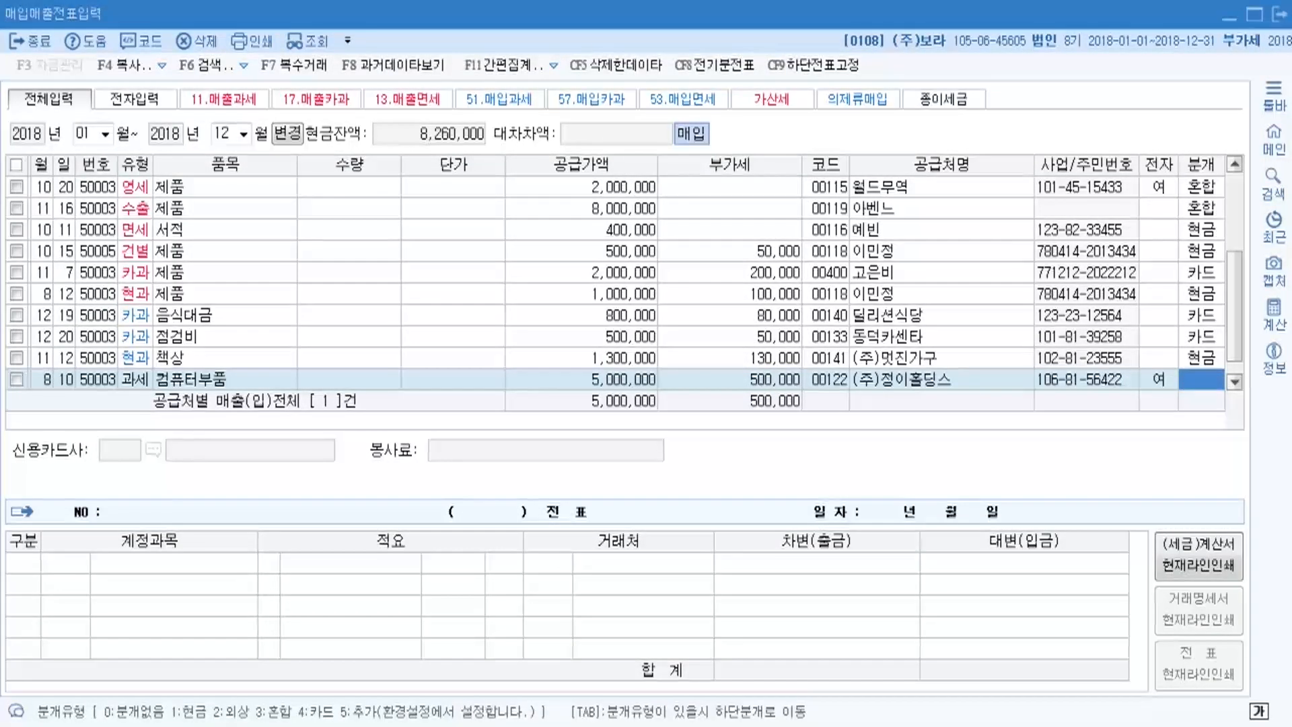
mouse_move(585, 721)
click(557, 601)
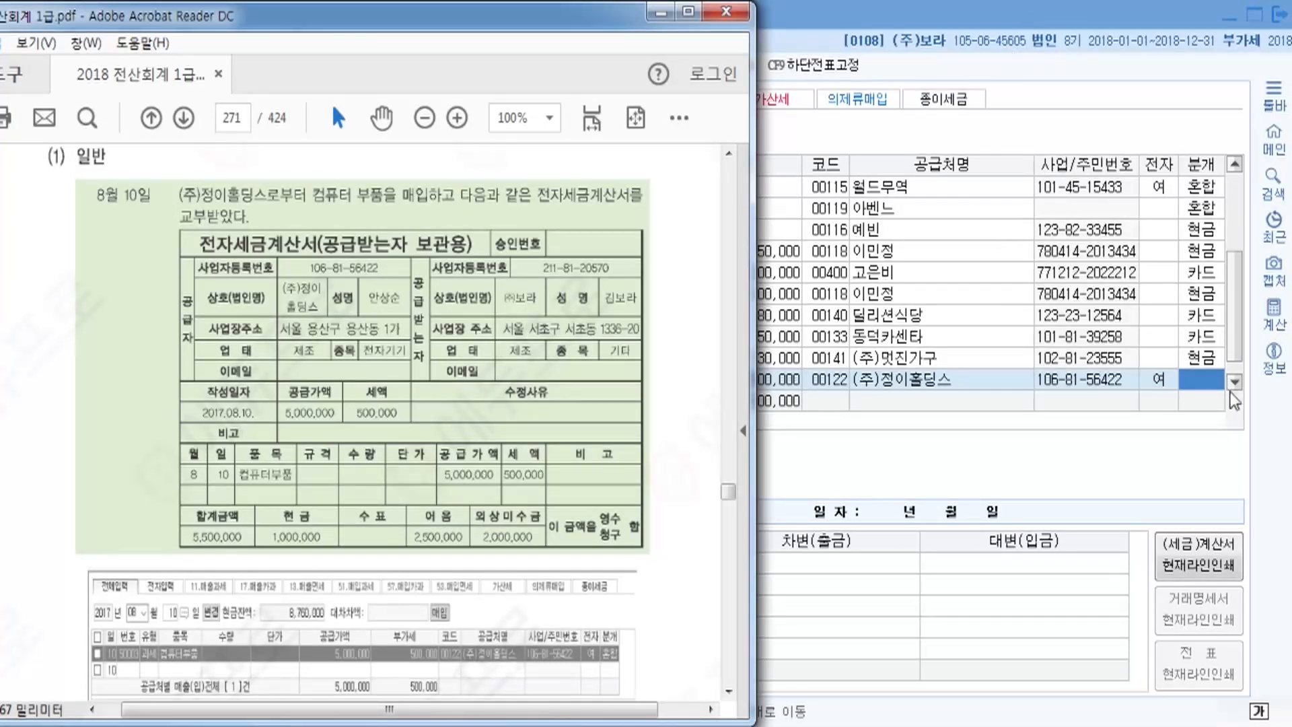
click(1214, 374)
text(3)
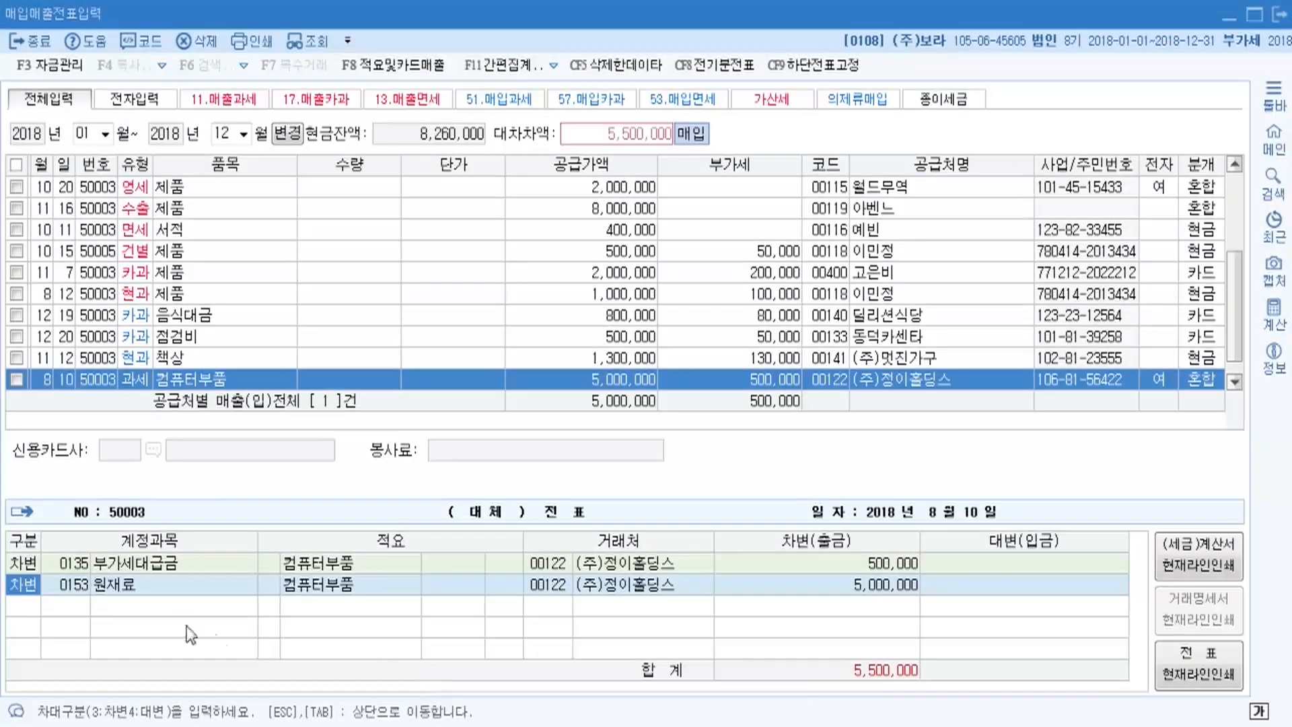
Step: Keep 원재료 as the 5,000,000 debit account and add a 대변 line for 현금 with an amount of 1,000,000
click(56, 588)
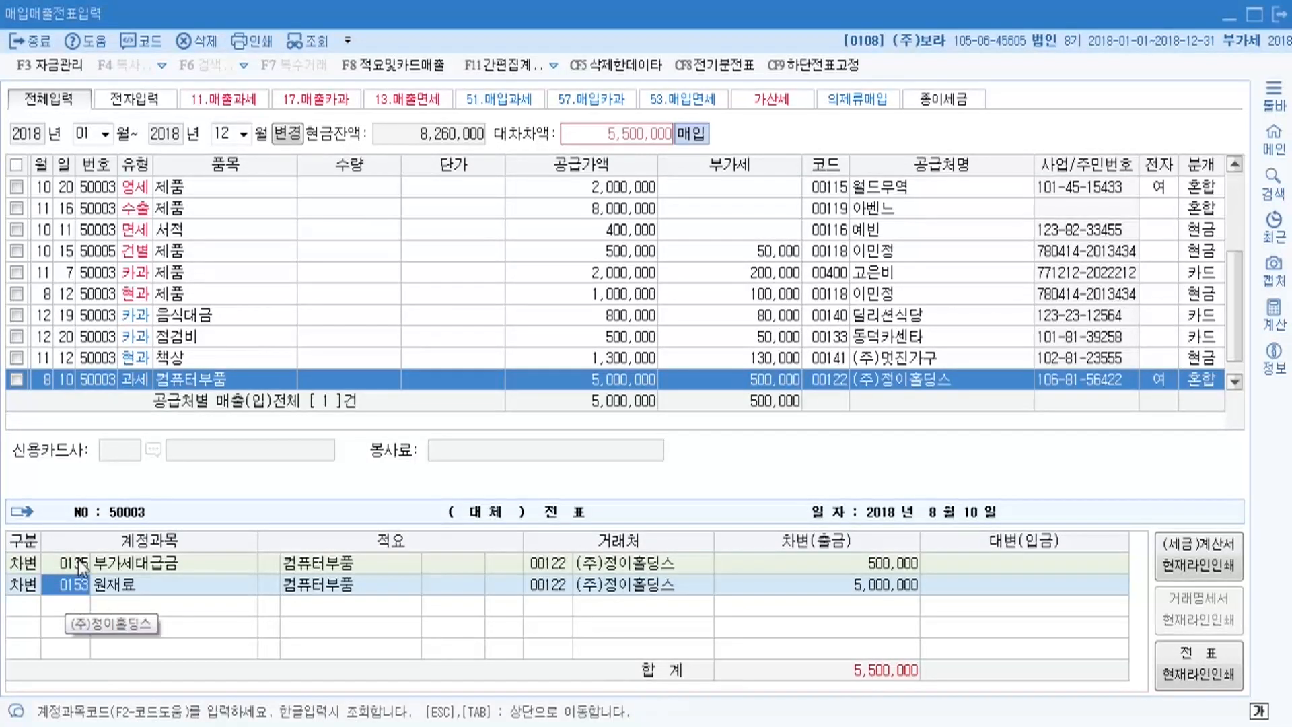
click(74, 589)
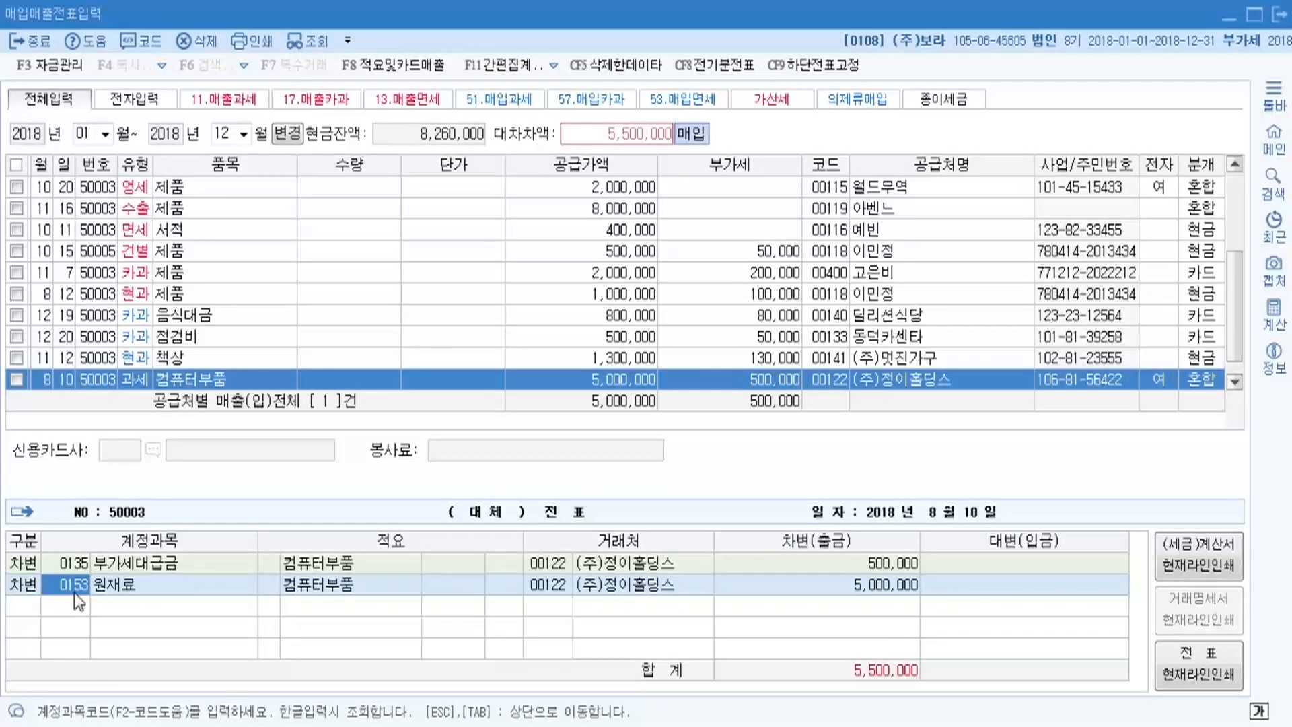
key(Return)
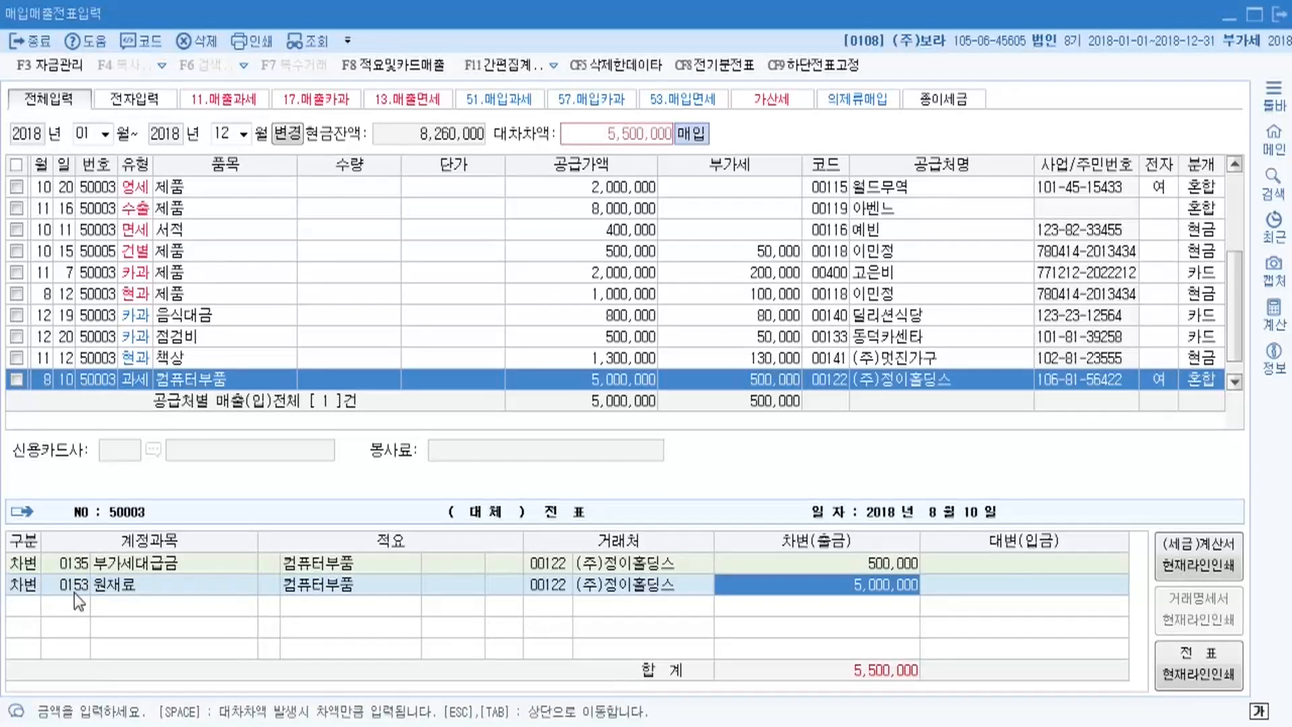
key(Return)
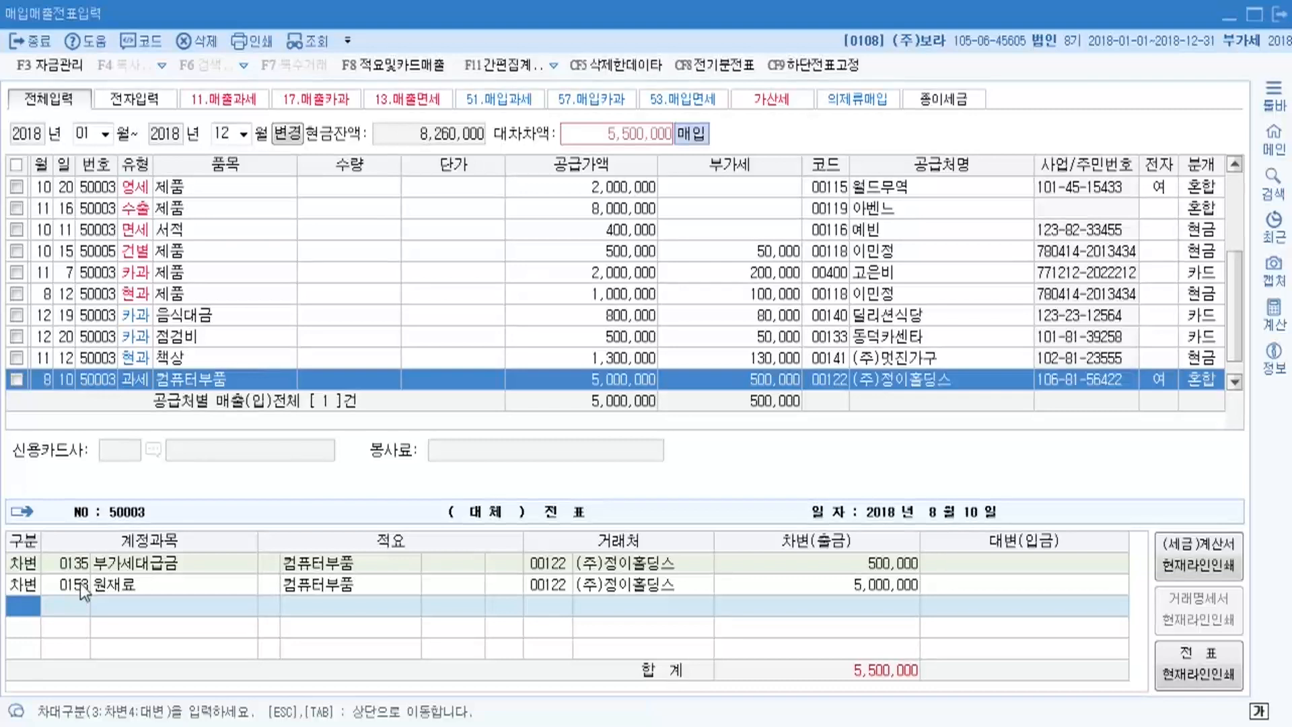
text(4)
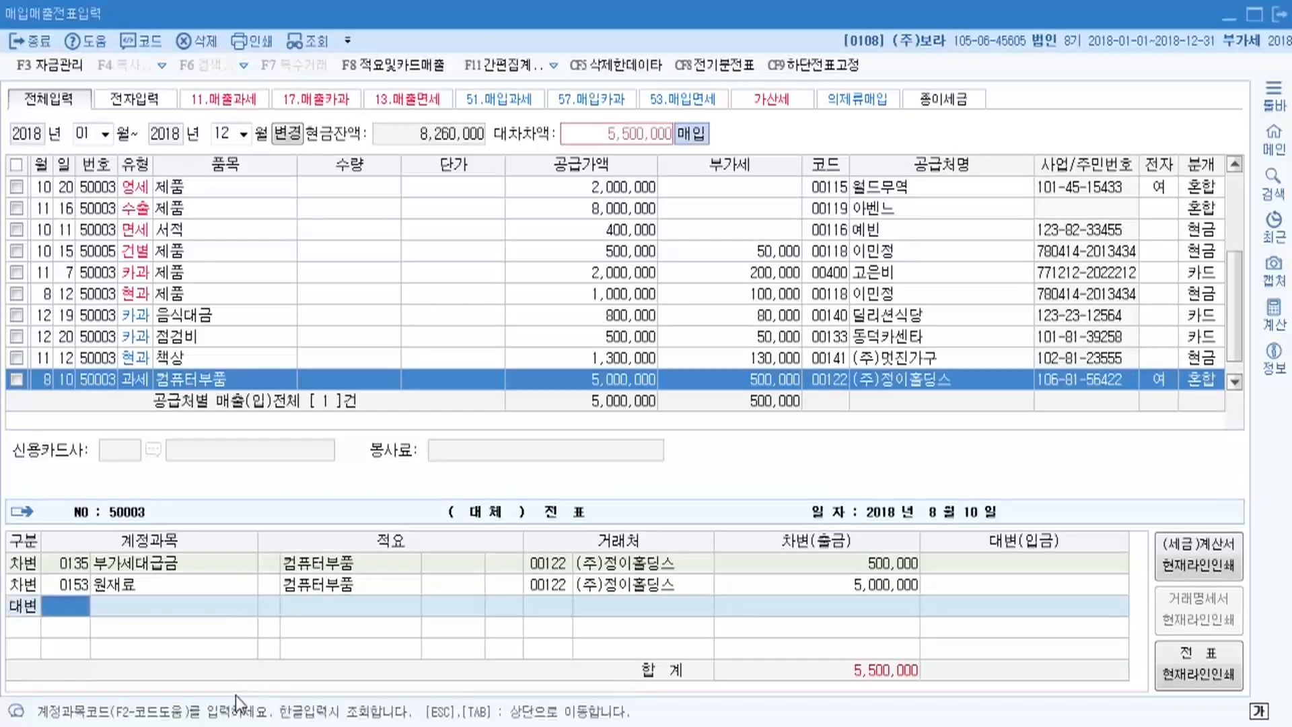
text(현금)
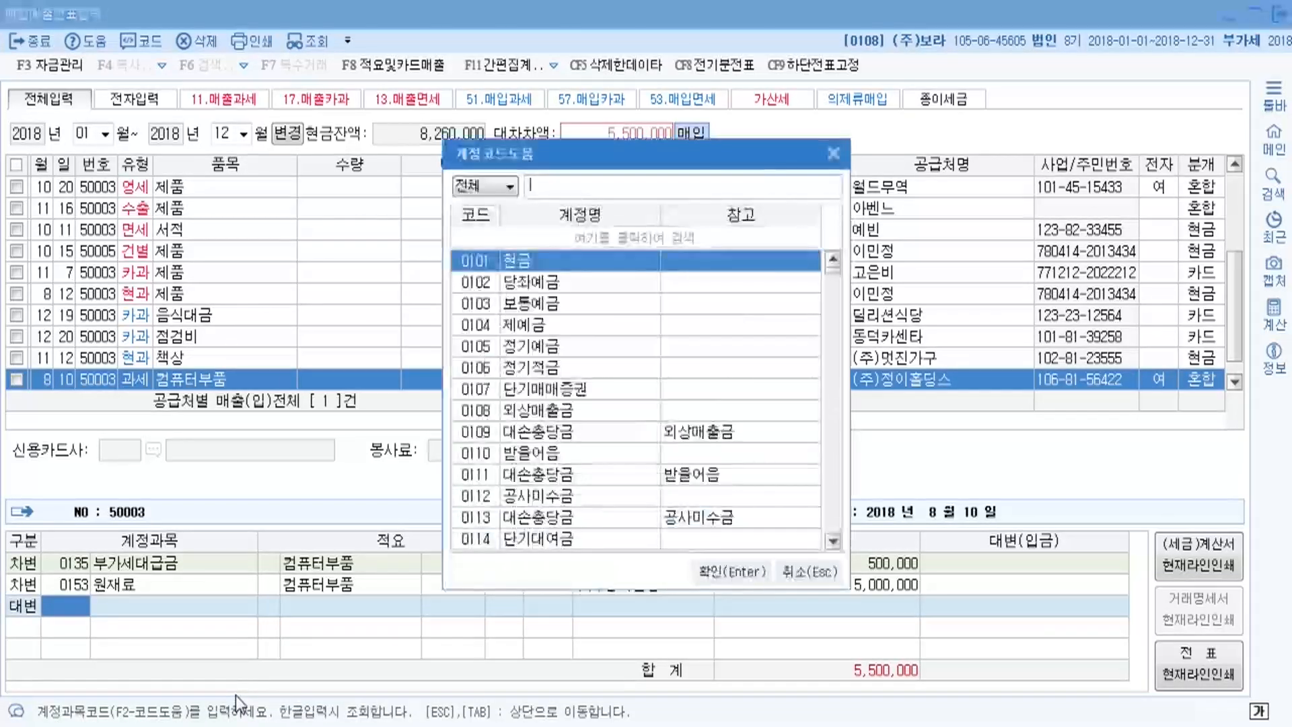
key(Return)
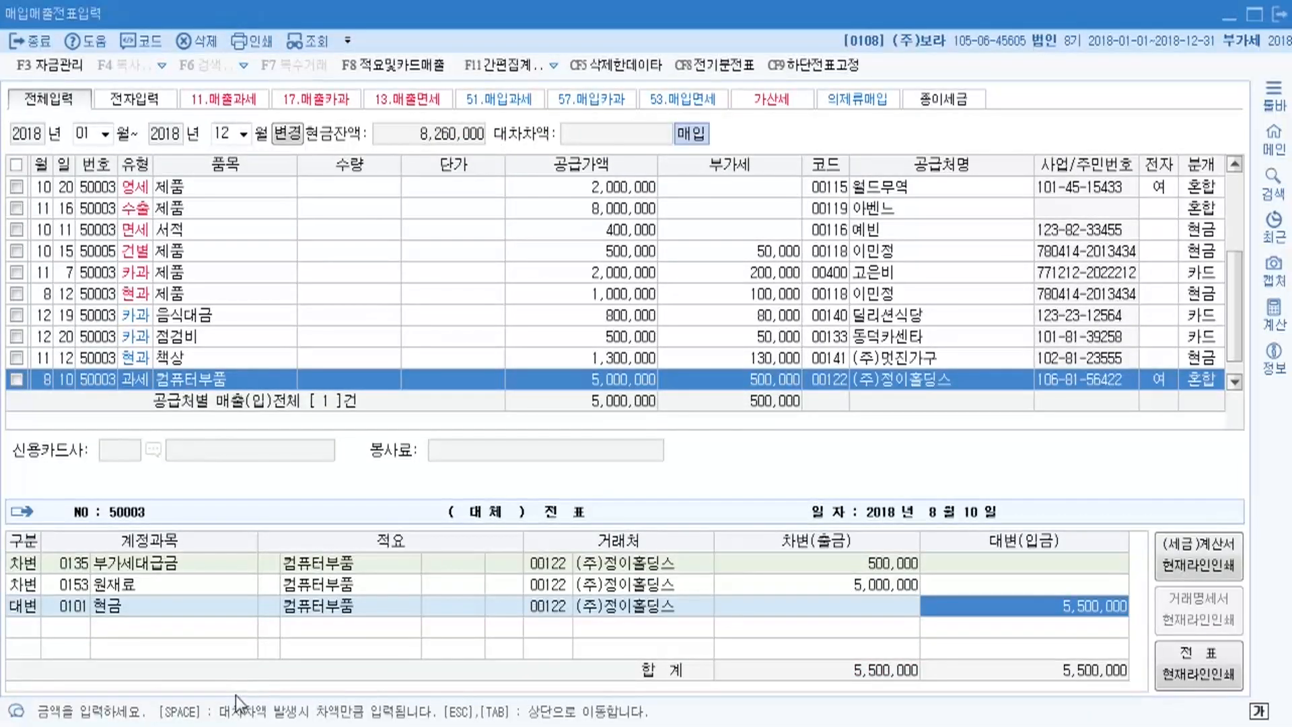
text(1000000)
key(Return)
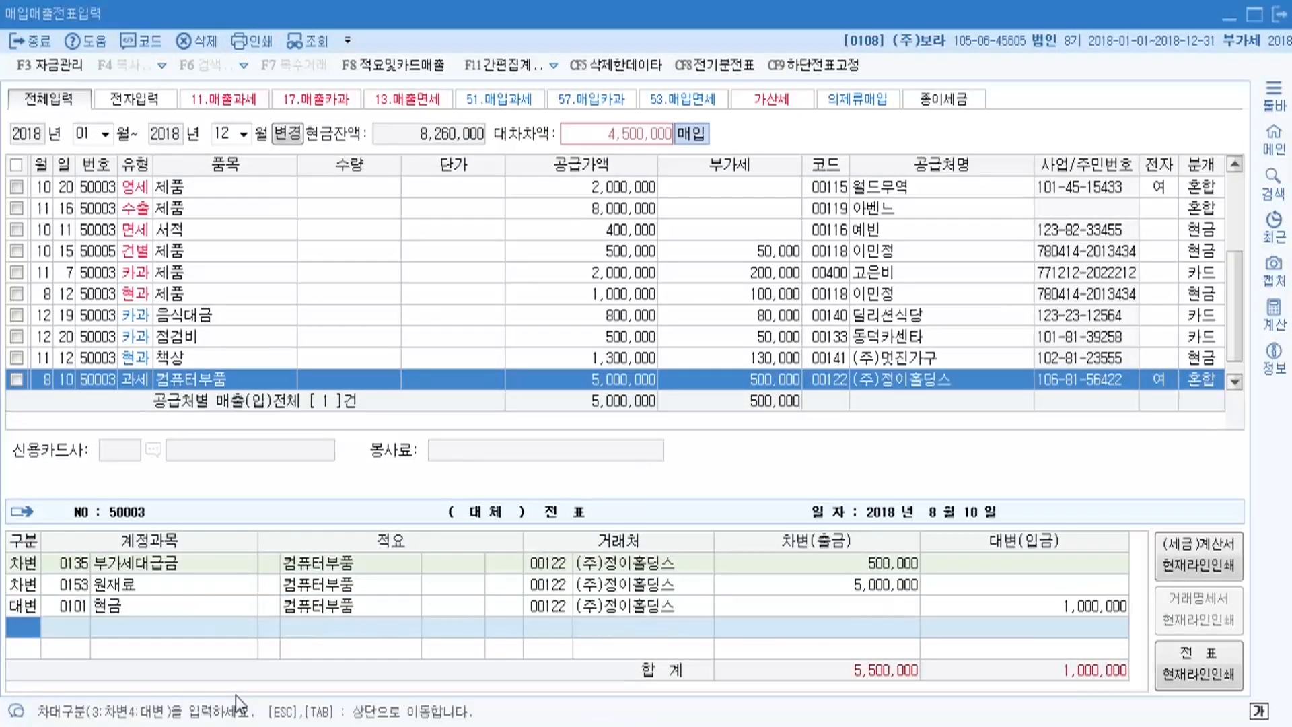
Step: Add a 대변 line for 지급어음 to the computer parts entry with an amount of 2,500,000
text(4)
key(F2)
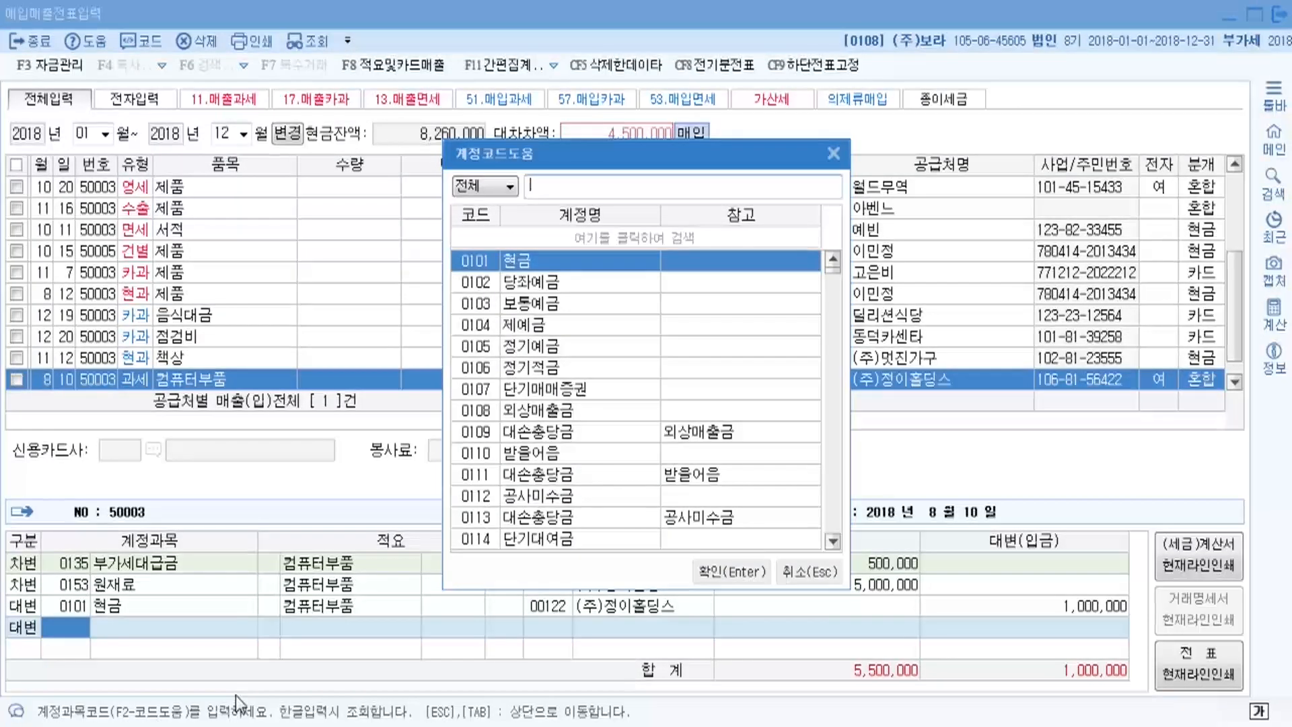
text(지급어)
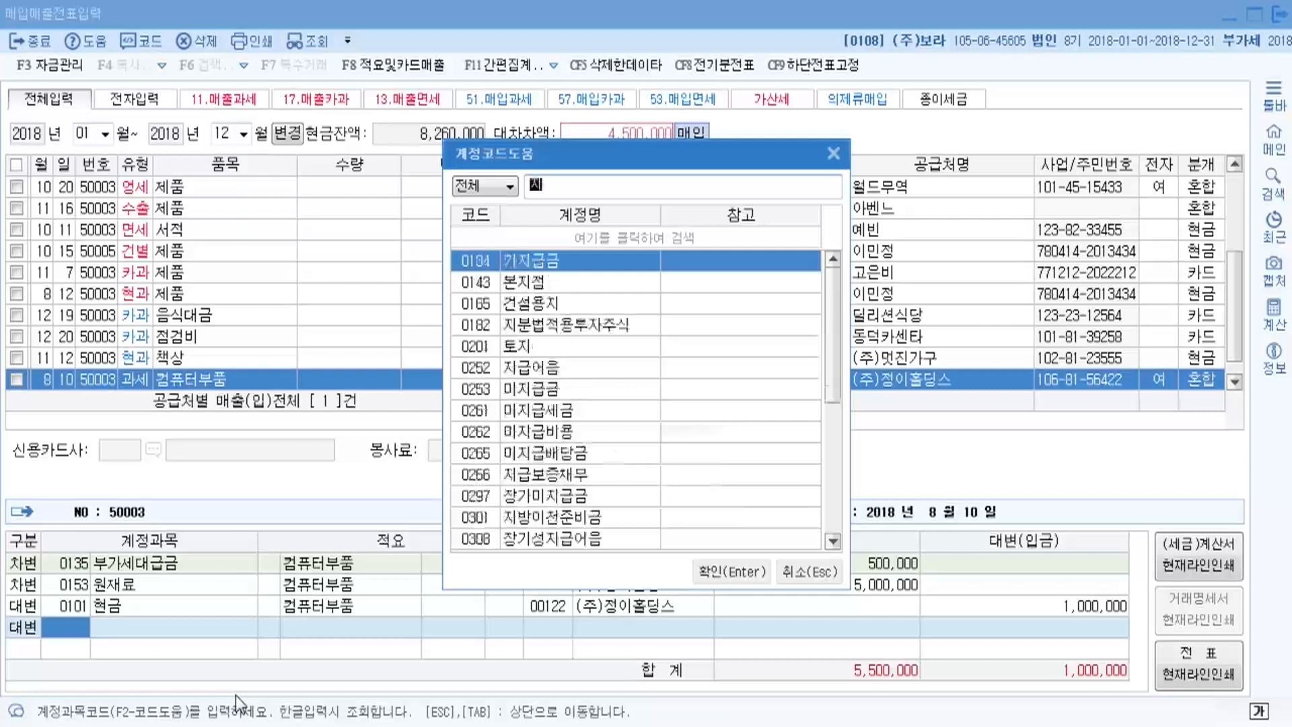
key(Return)
key(Return)
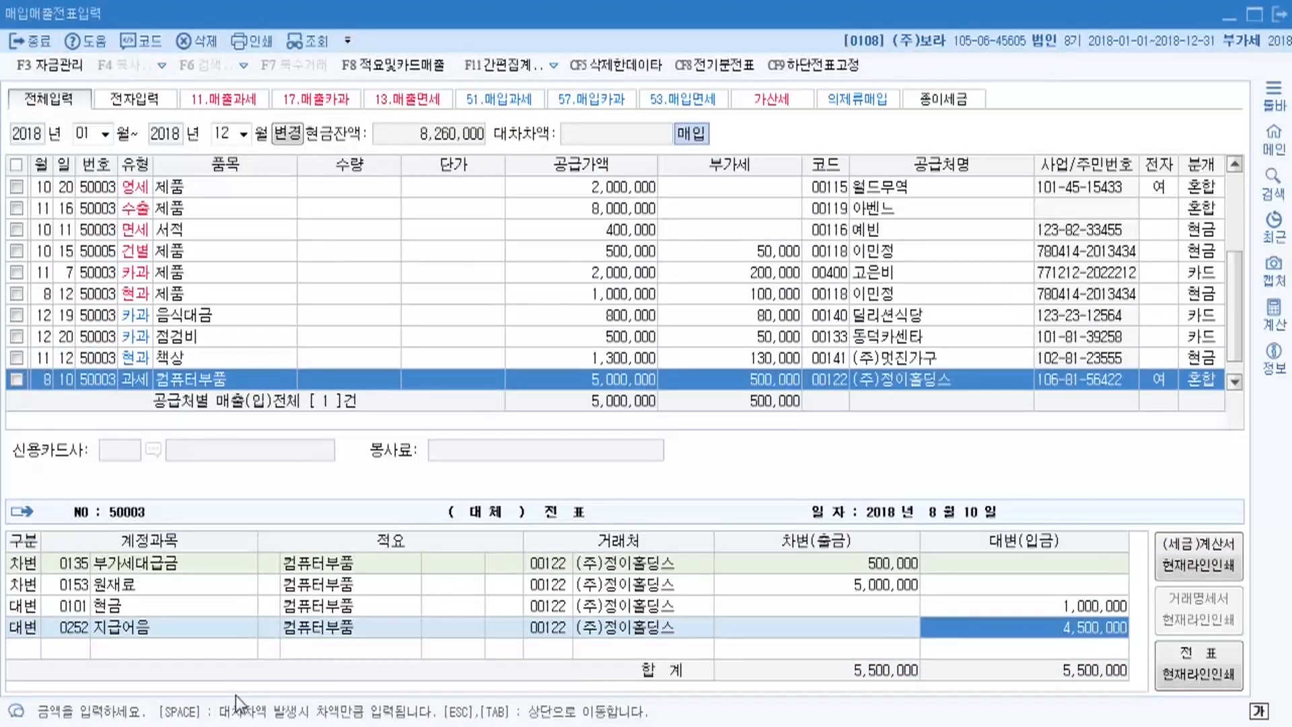
text(2500000)
key(Return)
Step: Add a 대변 line for 외상매입금 with the remaining 2,000,000 and complete the August 10 entry
text(4)
key(Return)
key(F2)
text(외상매입)
key(Return)
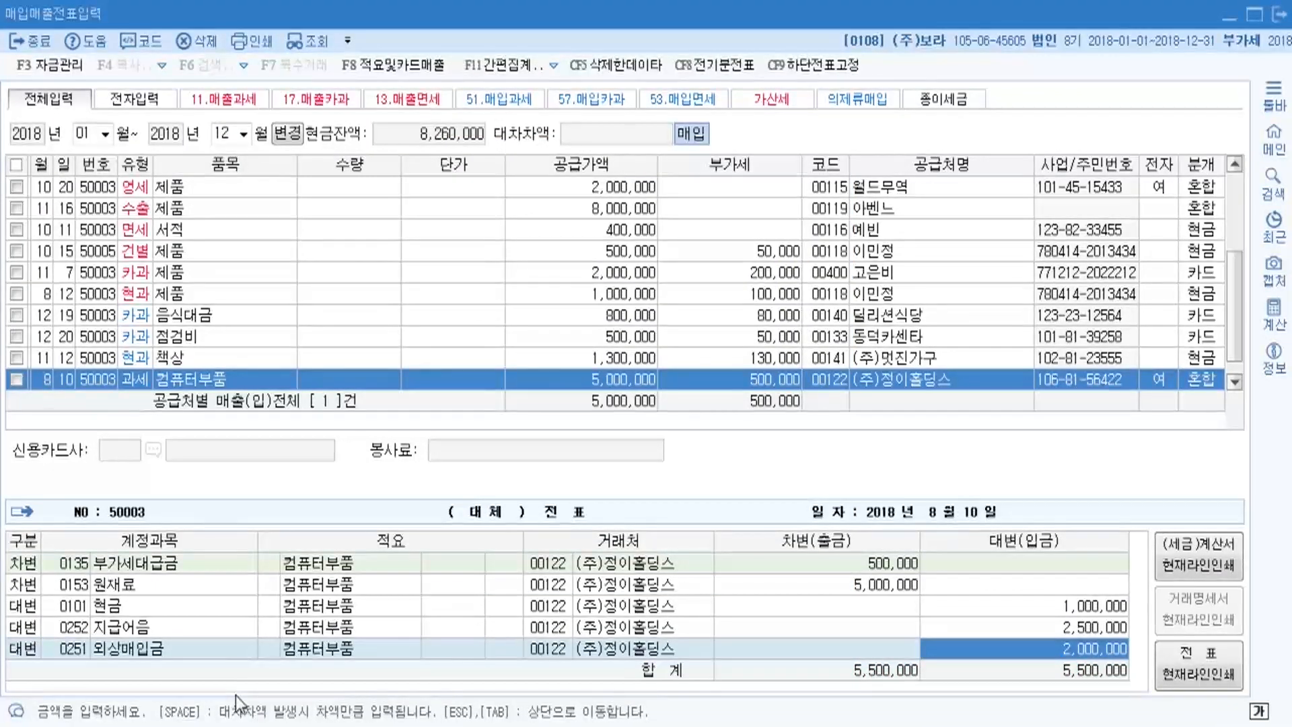
key(Return)
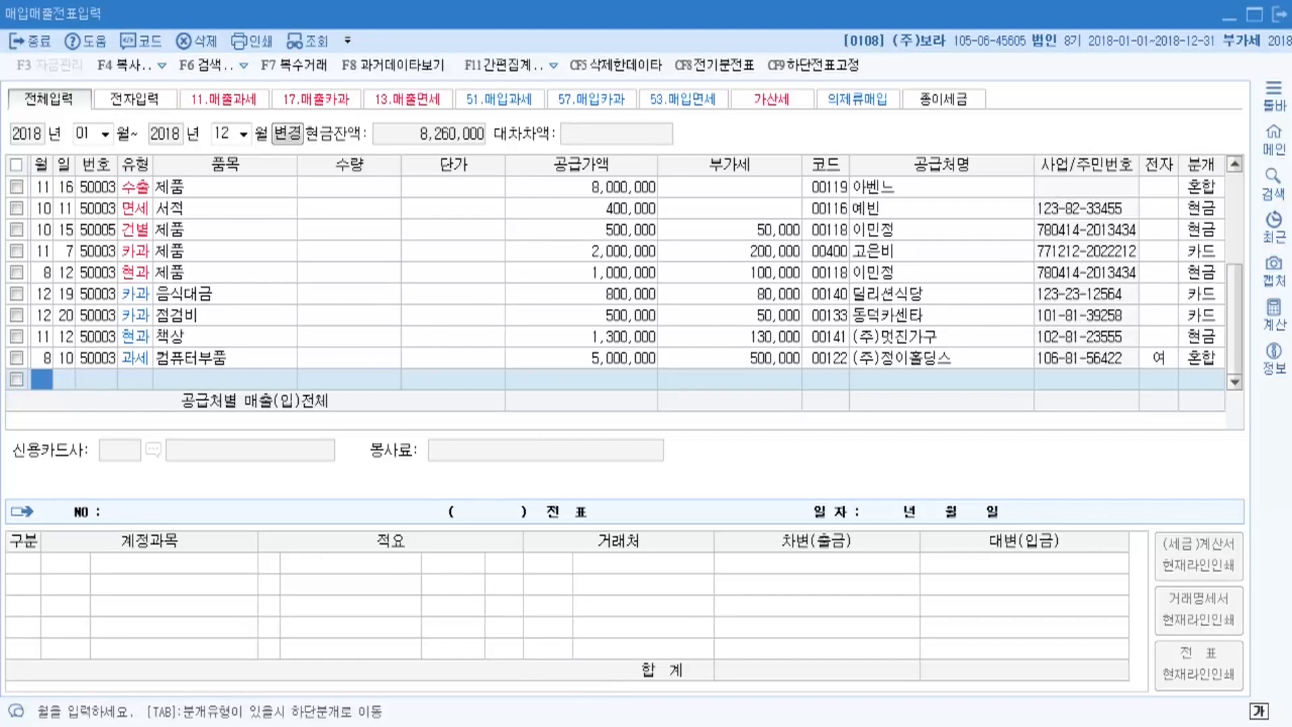
Step: Switch to the textbook PDF in Adobe Acrobat Reader and read the September 12 반품 example
click(590, 616)
scroll(302, 527, down, 10)
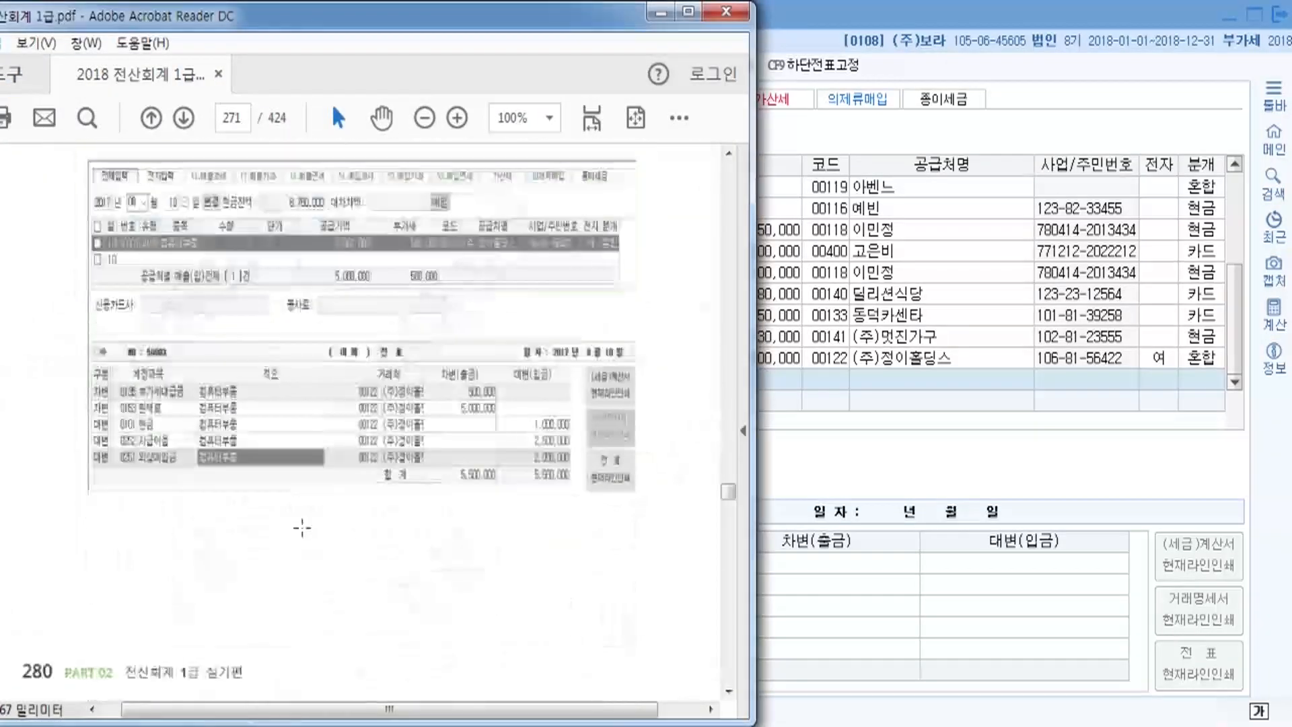
scroll(329, 532, down, 10)
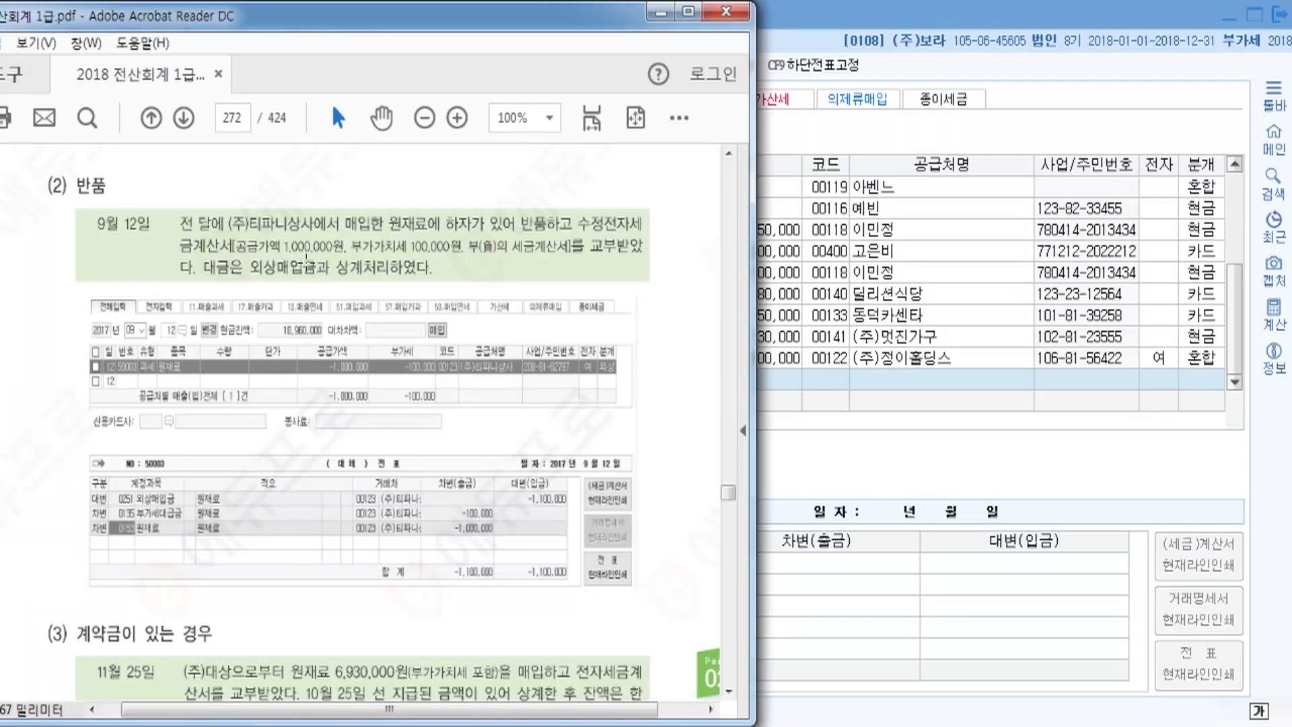
Step: Return to 매입매출전표입력 and start a new line dated month 9, day 12, with the purchase VAT type 51.과세
mouse_move(858, 2)
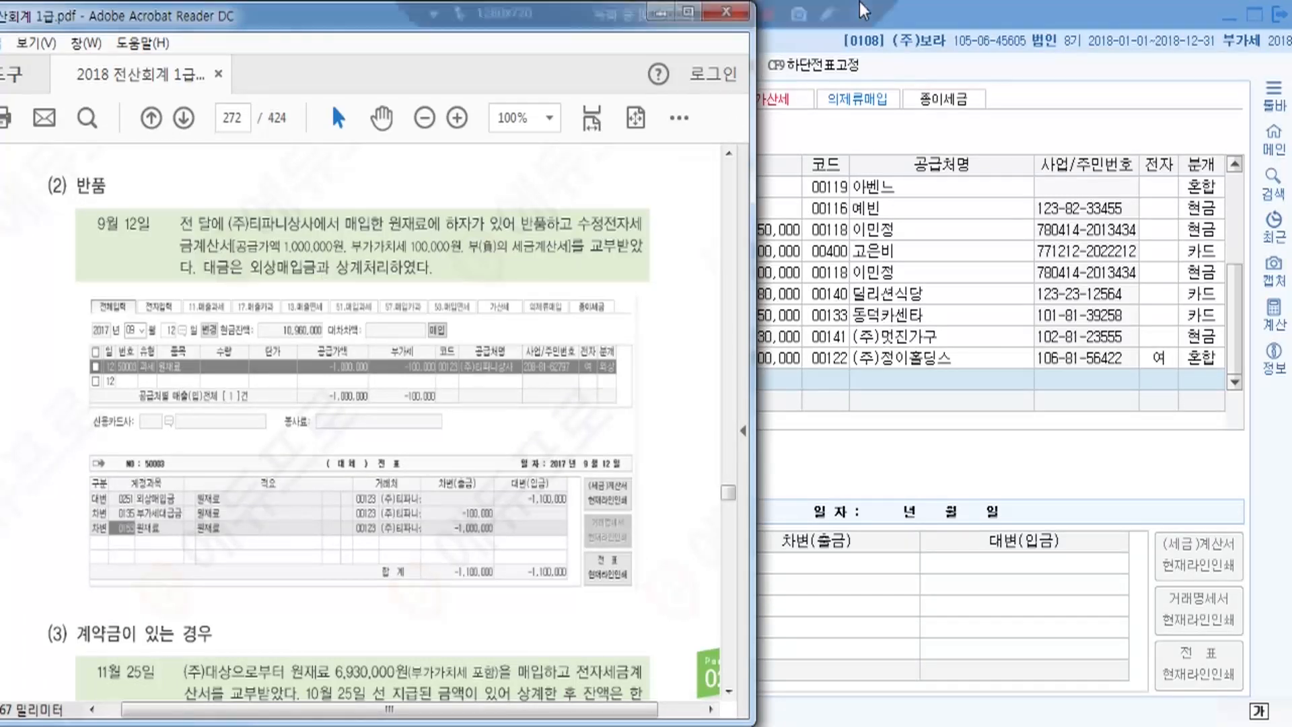
click(970, 1)
text(9)
key(Return)
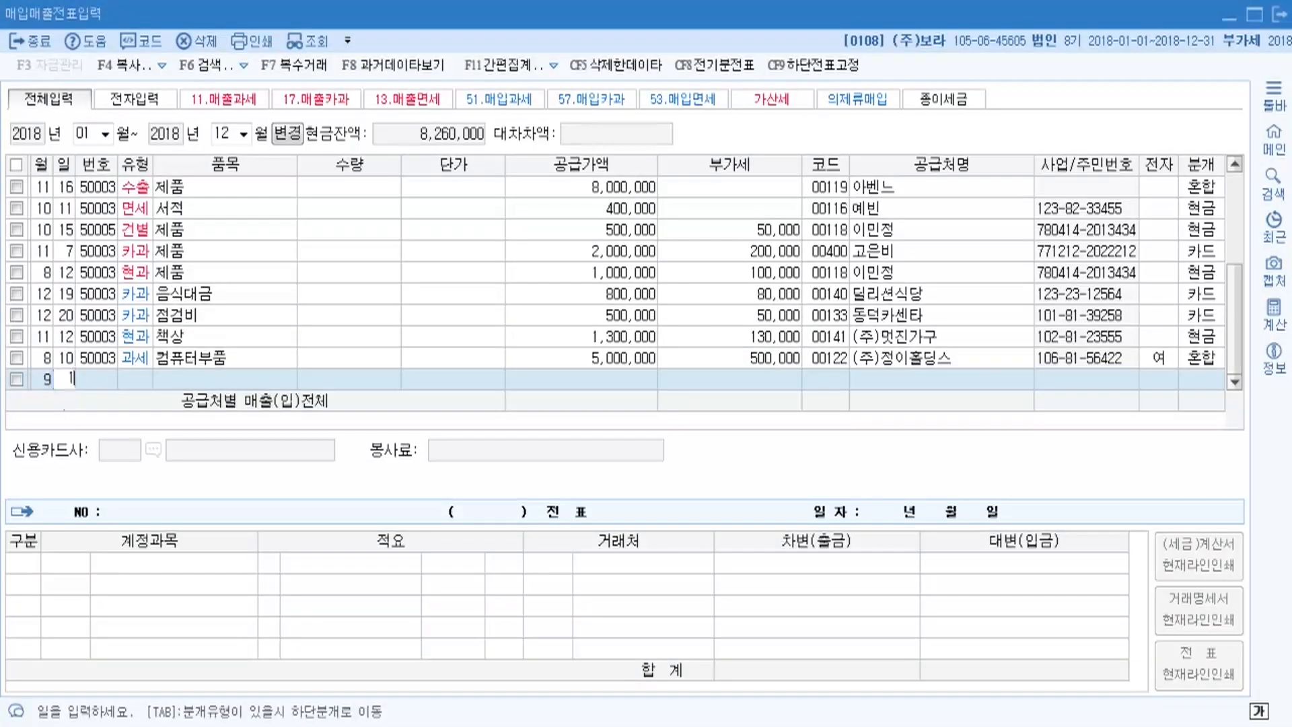
text(12)
key(Return)
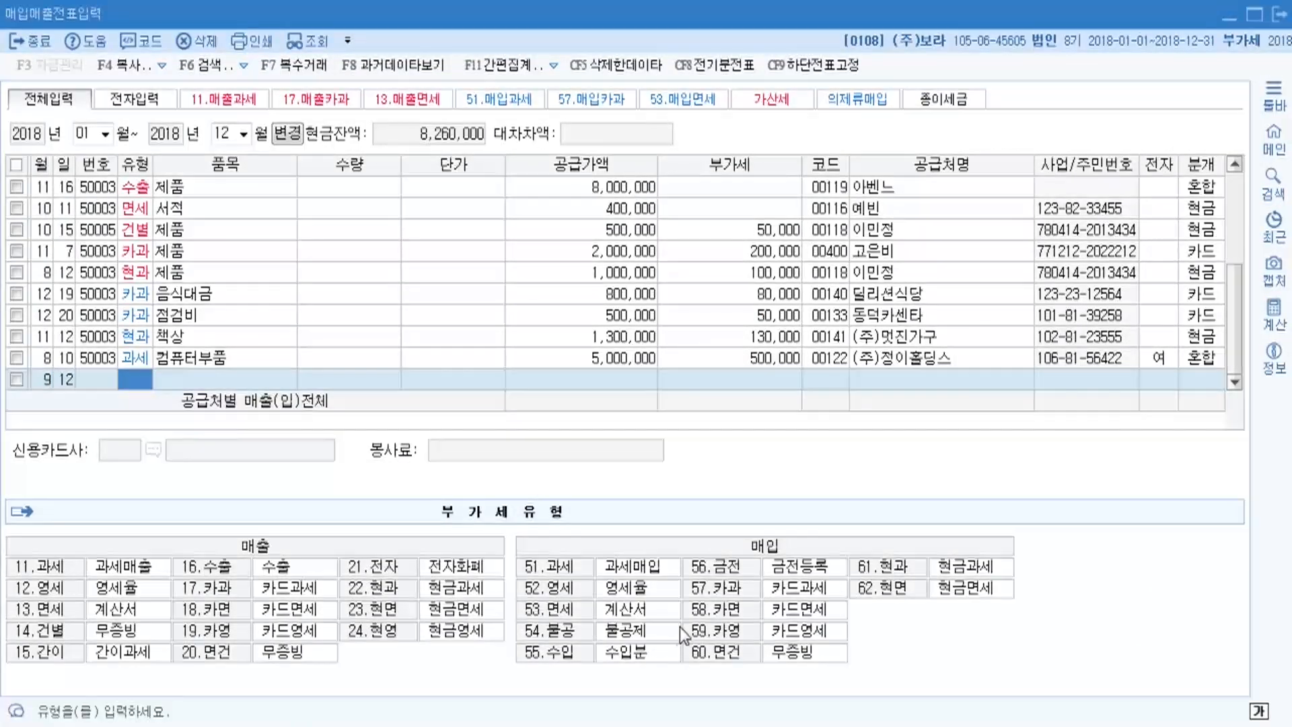
mouse_move(675, 707)
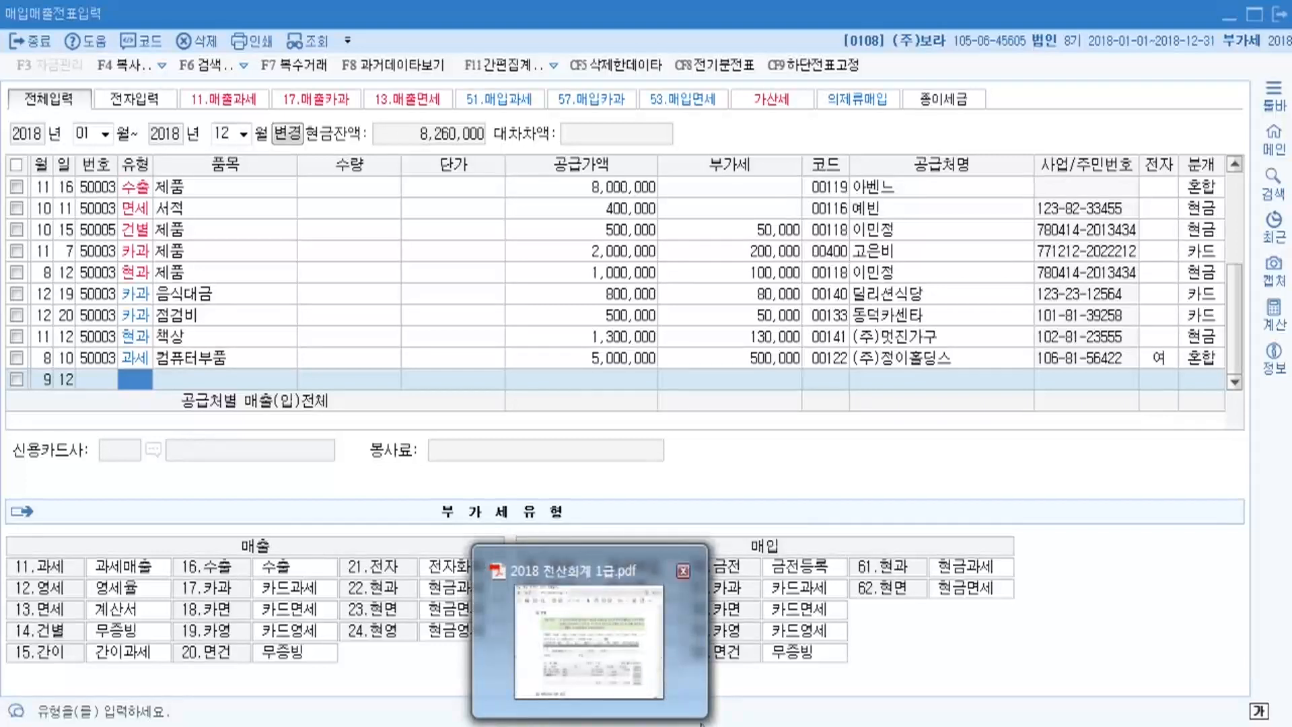
click(675, 707)
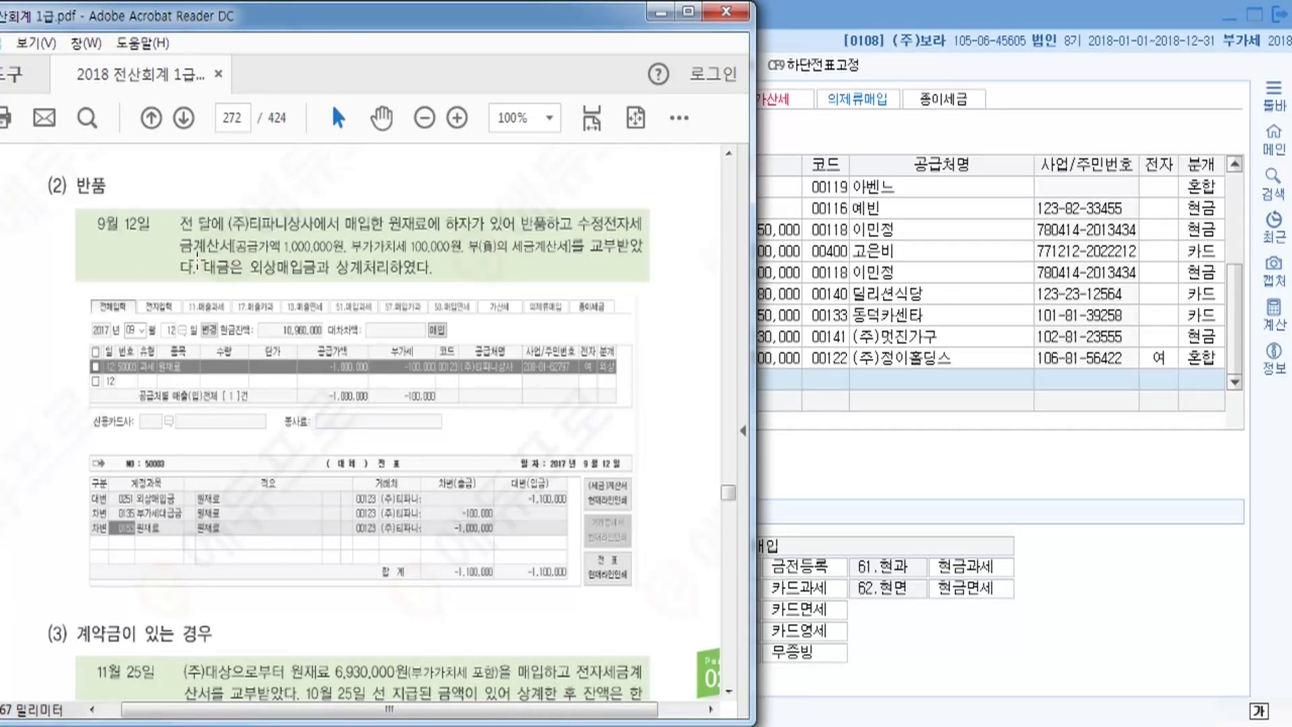
click(726, 11)
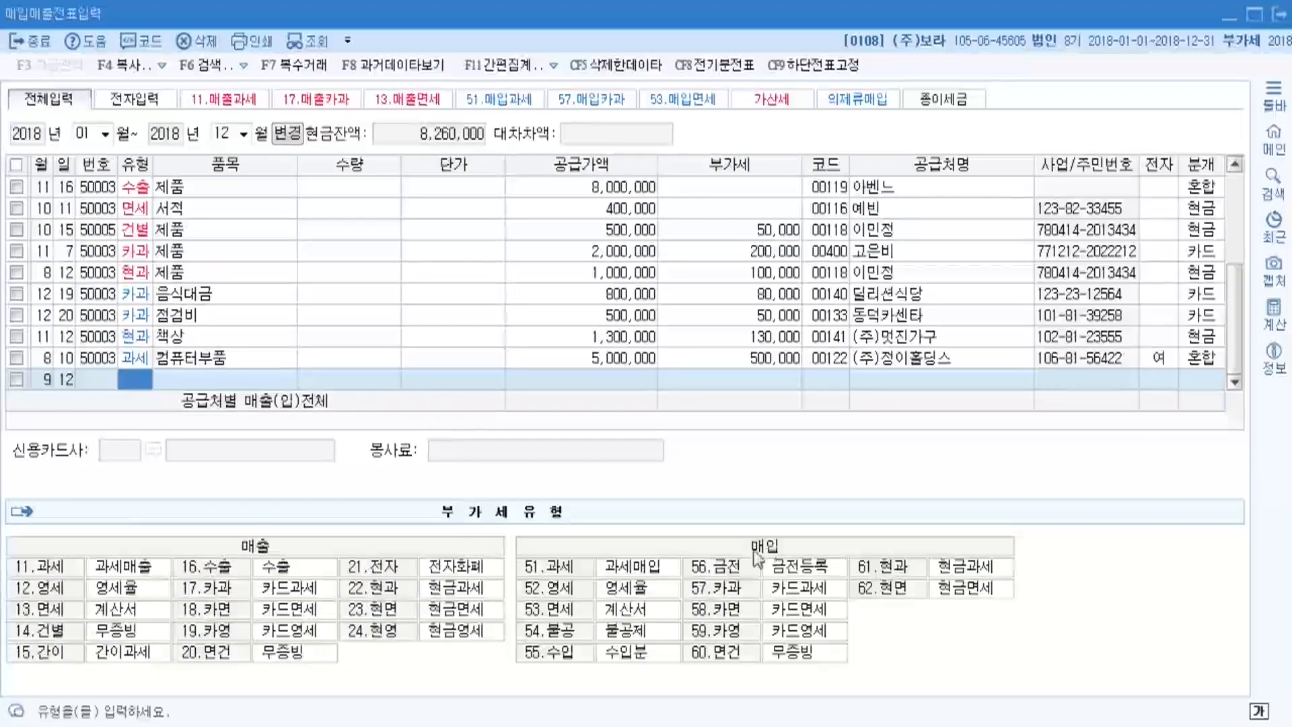
text(51)
key(Return)
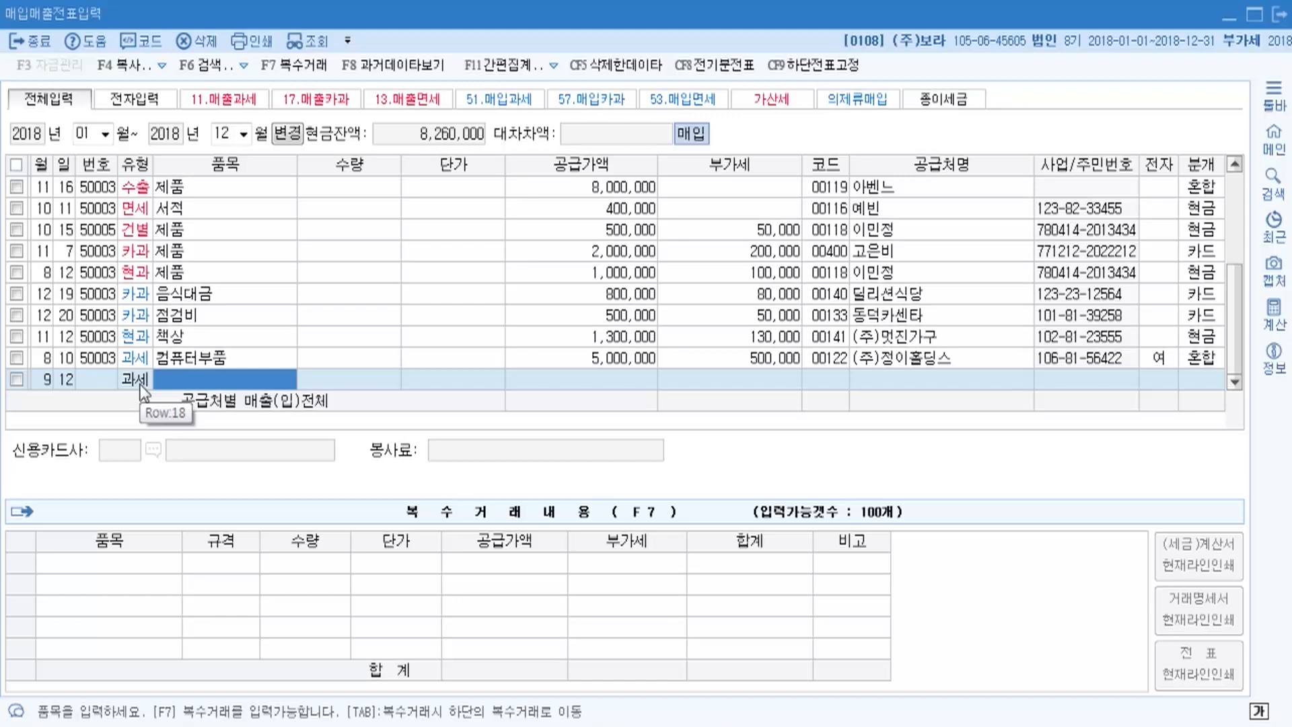
Step: Enter 원재료 as the September 12 line's item and -1,000,000 as its supply value, leaving quantity and unit price empty
text(원재료)
key(Return)
key(Return)
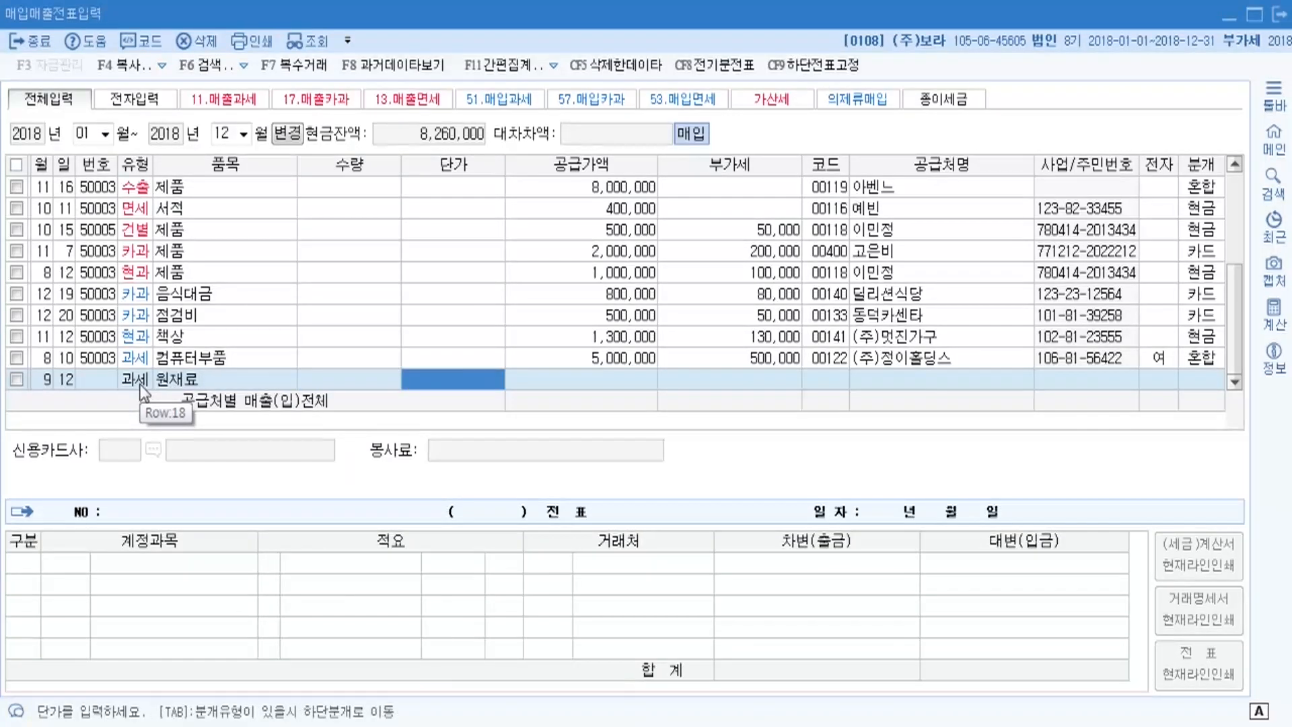
key(Return)
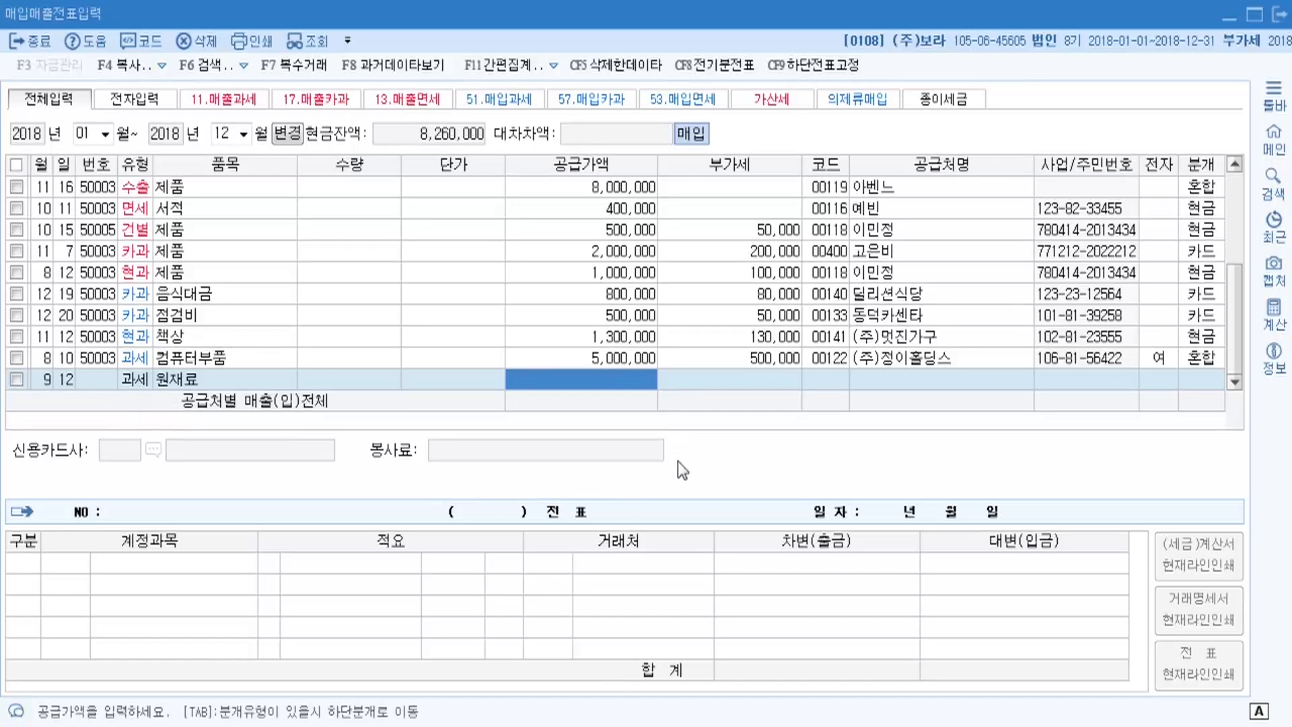
key(alt+Tab)
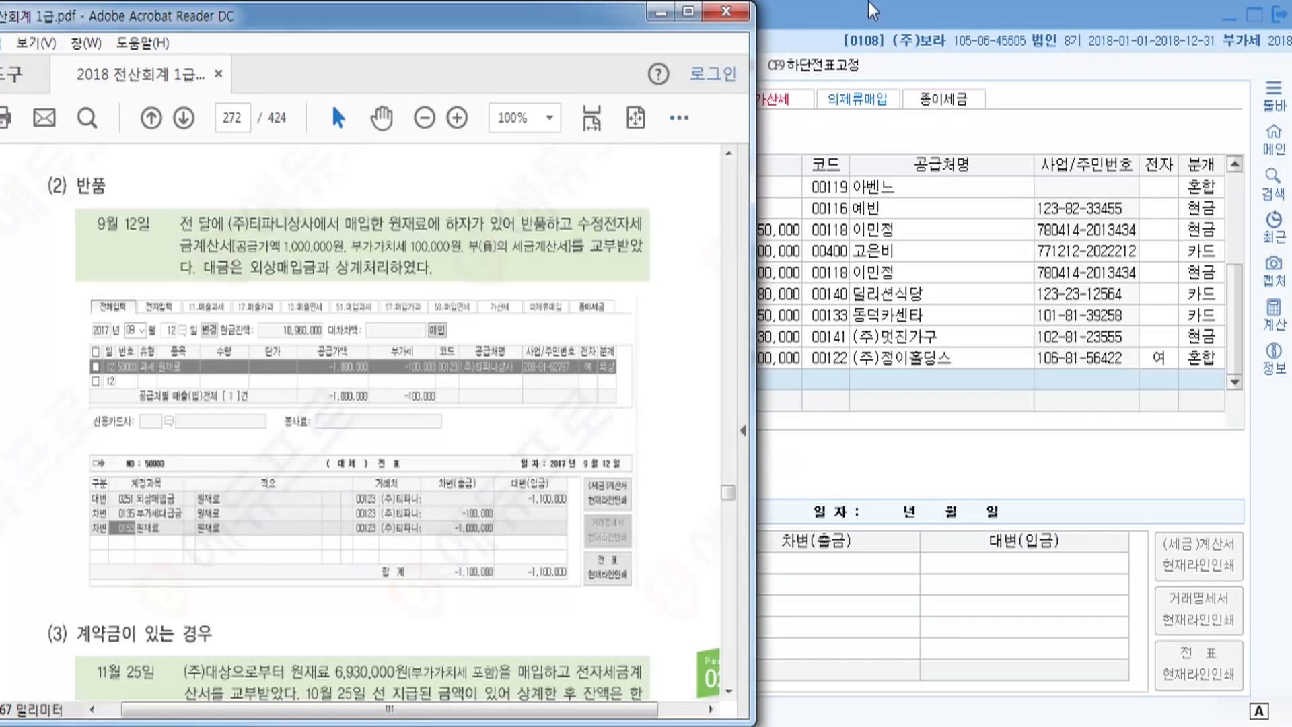
key(alt+Tab)
click(612, 381)
text(-1,)
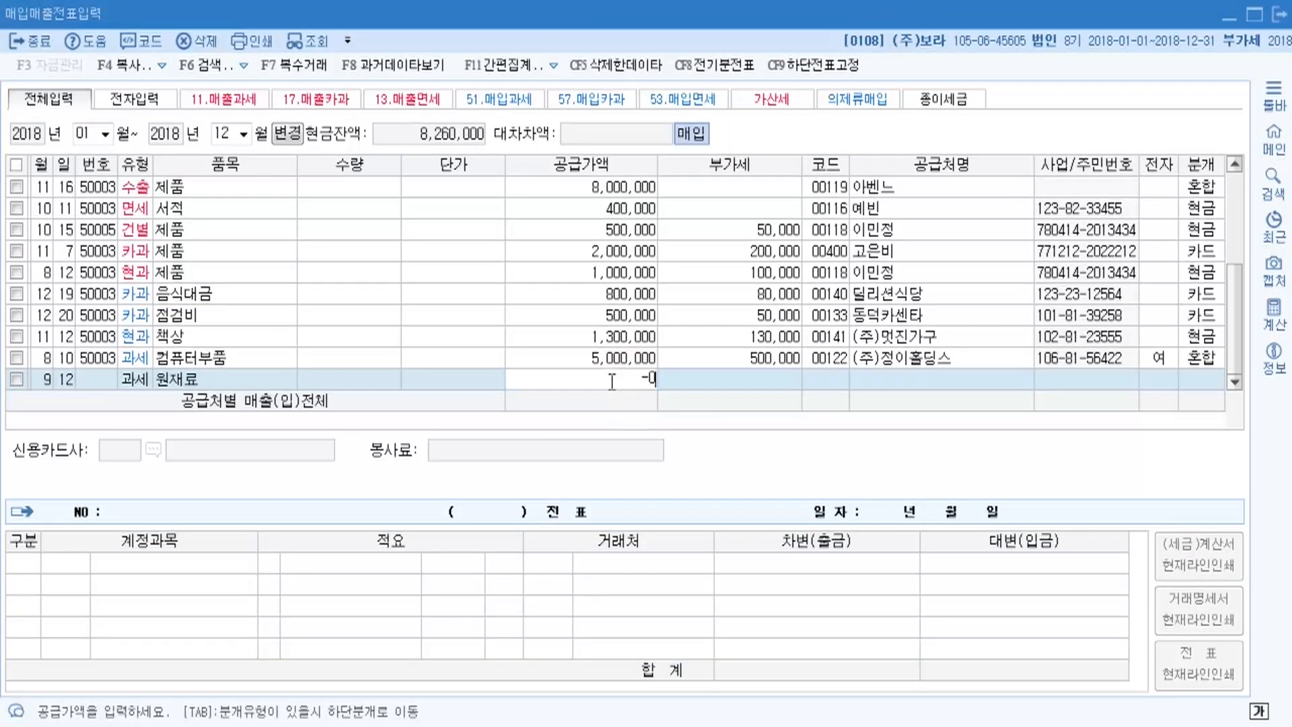
text(000,000)
key(Return)
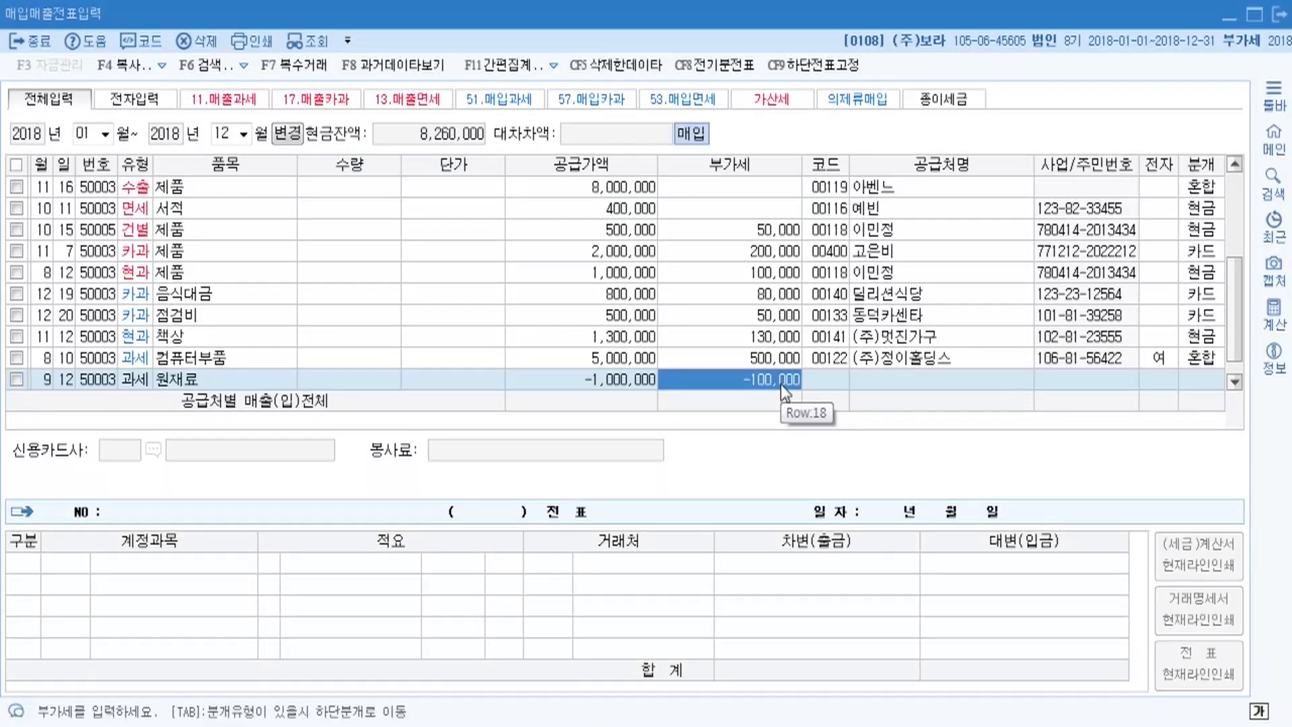
Step: Look up suppliers containing 티 and assign (주)티파티상사 to the September 12 원재료 line
click(822, 377)
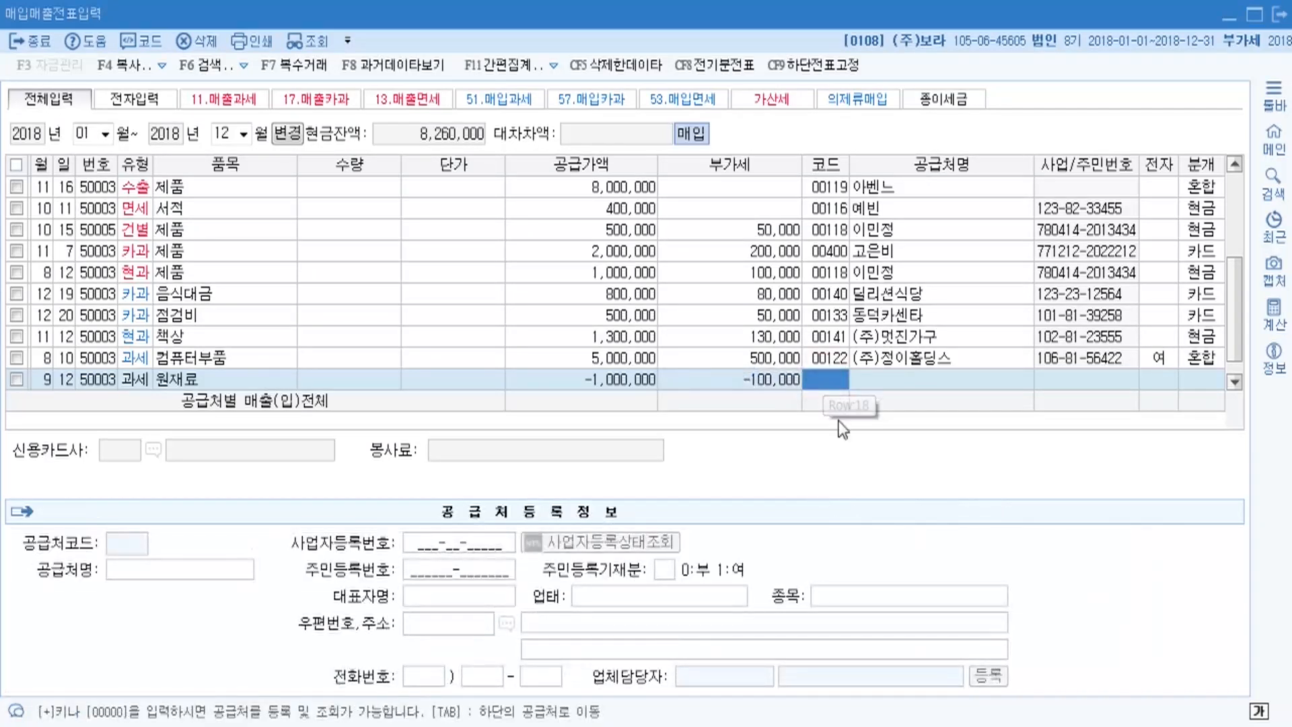
key(F2)
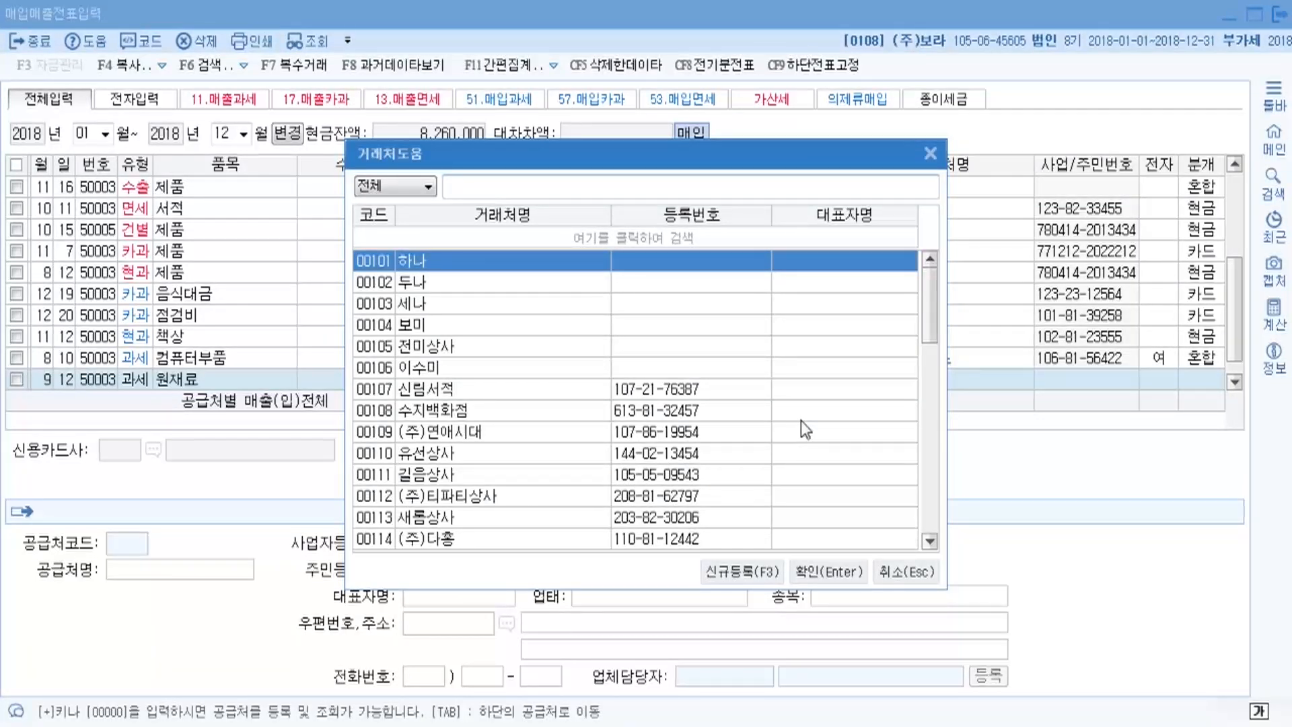
text(티)
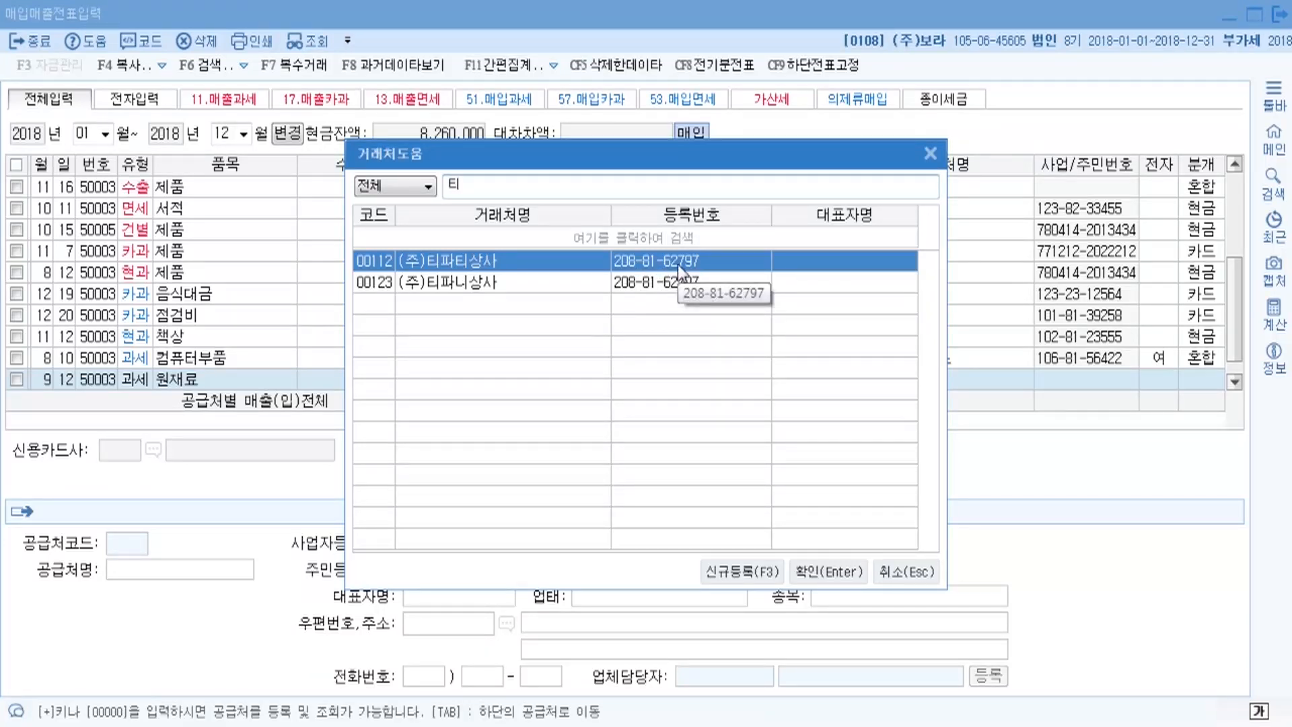
click(835, 572)
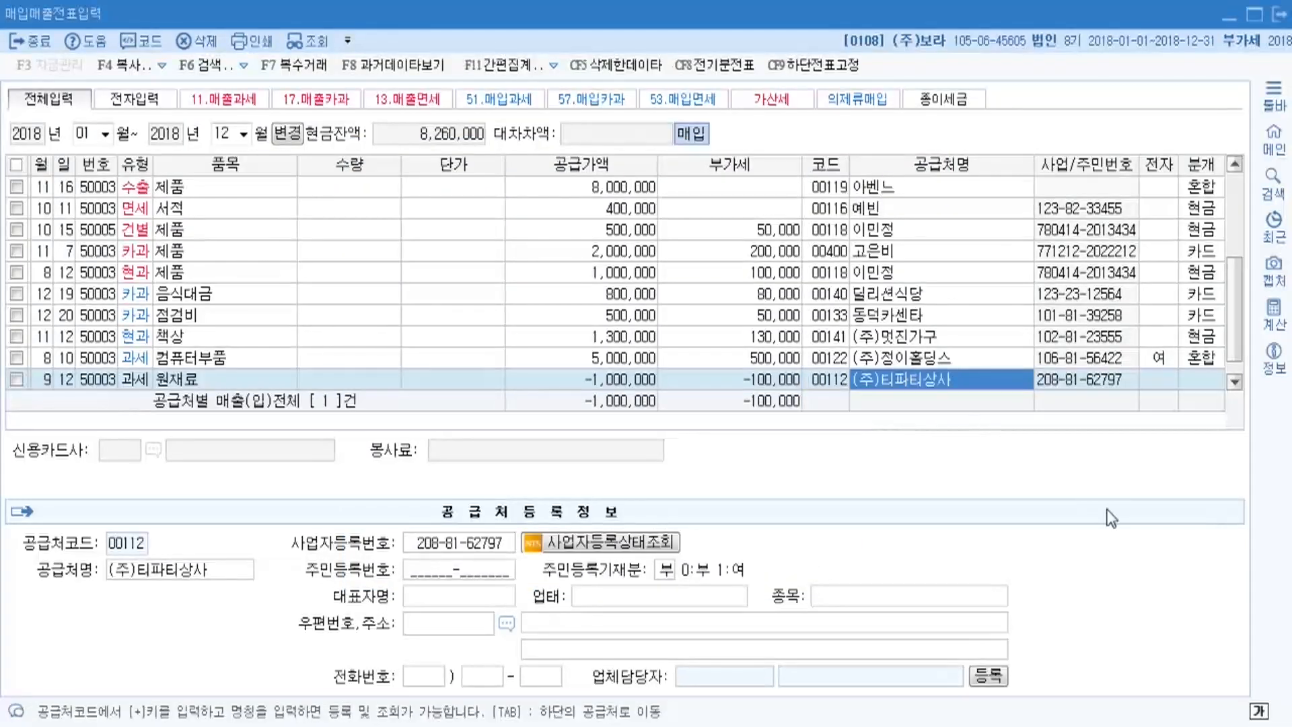
key(Return)
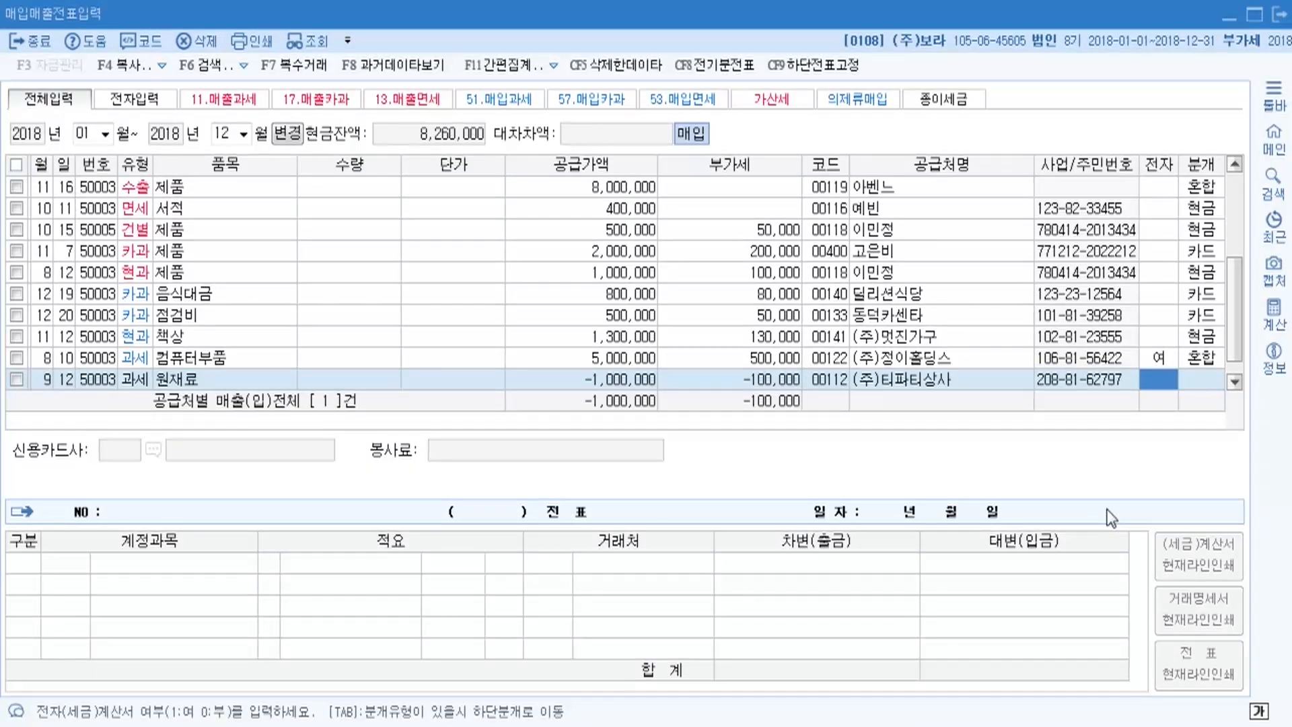
Step: Mark the 원재료 return as an electronic tax invoice (여), set its journal type to 외상, and select its 외상매입금 entry
text(1)
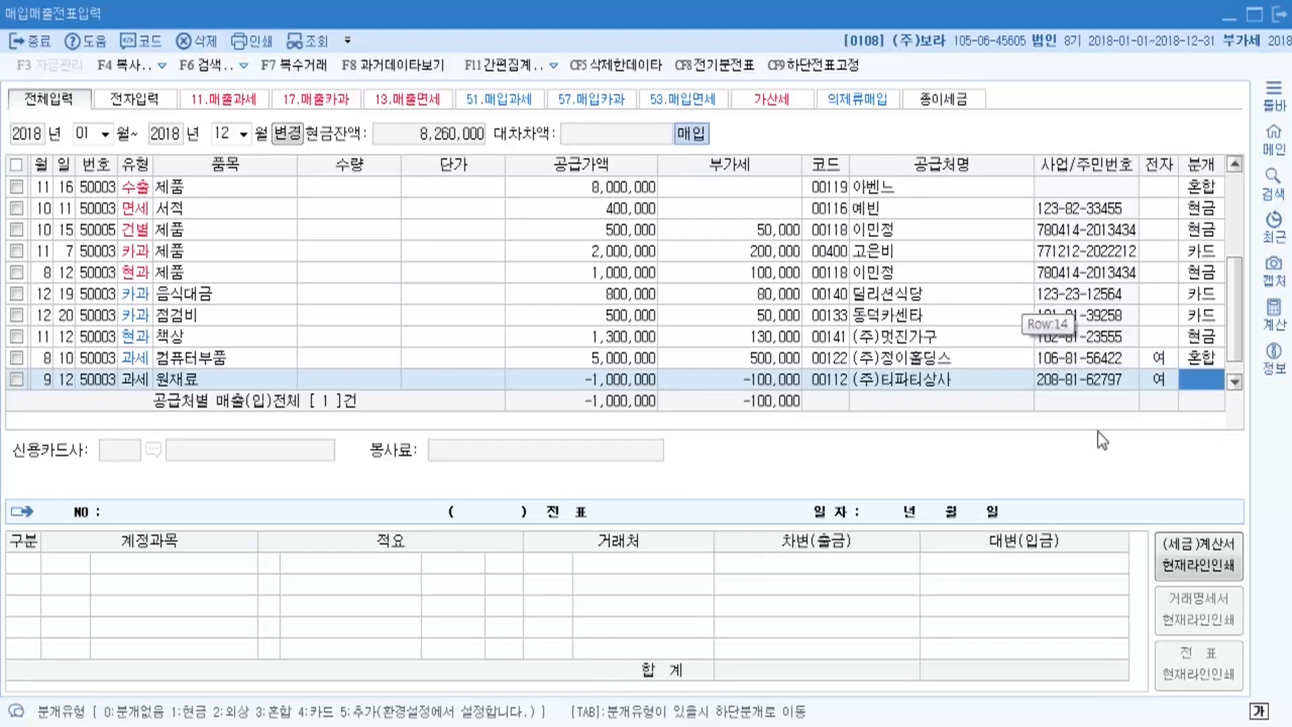
text(2)
key(Return)
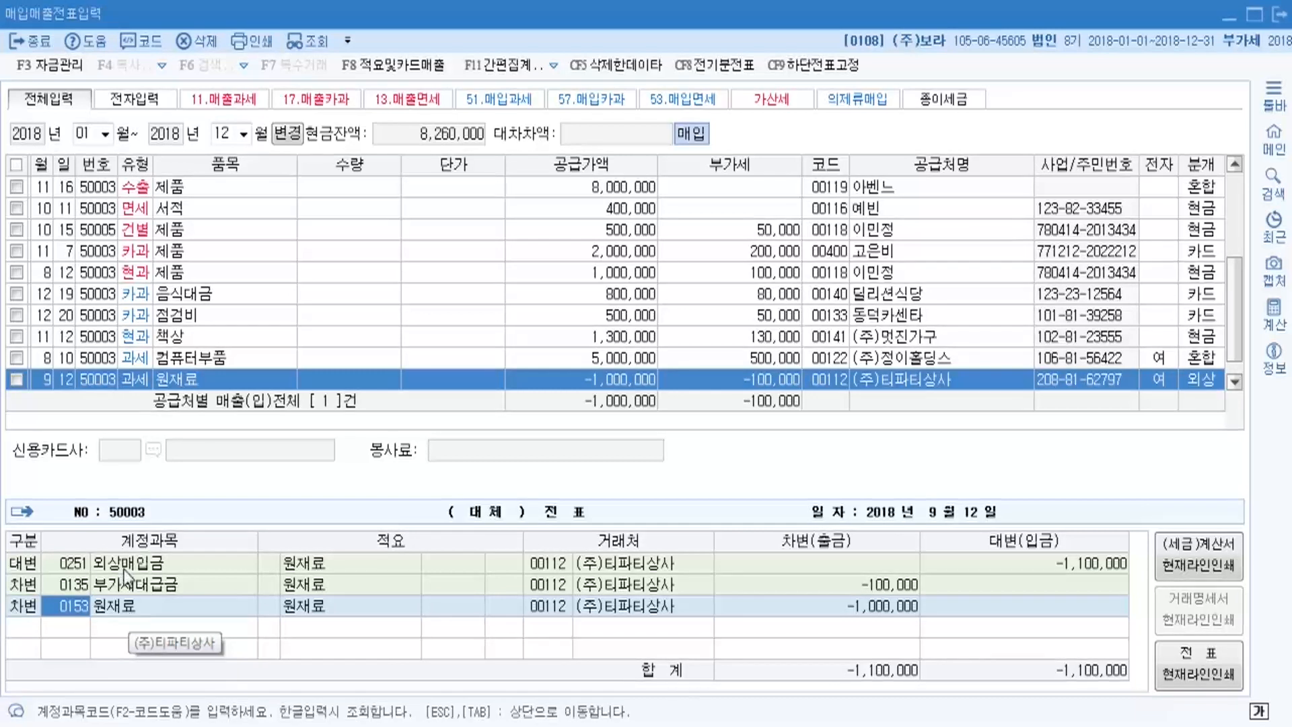
click(145, 561)
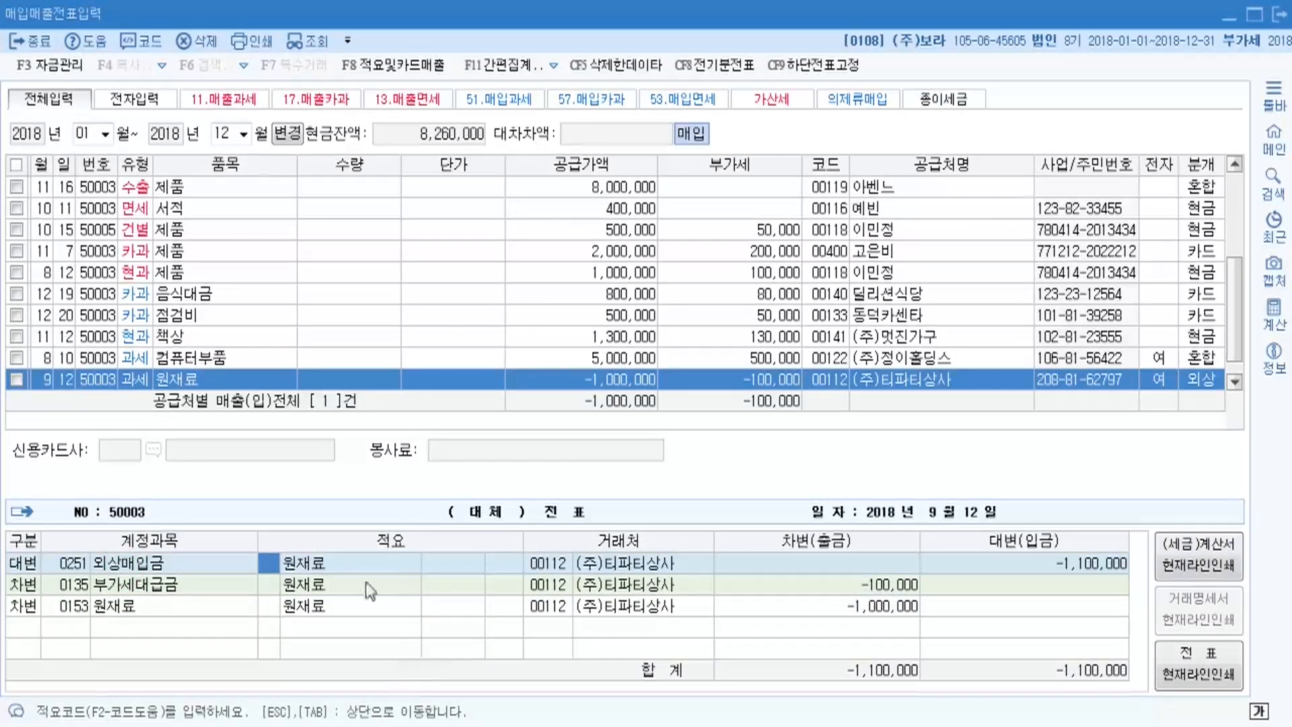
Step: Select the 원재료 account line in the September 12 journal and confirm it through to a new blank voucher line
click(154, 611)
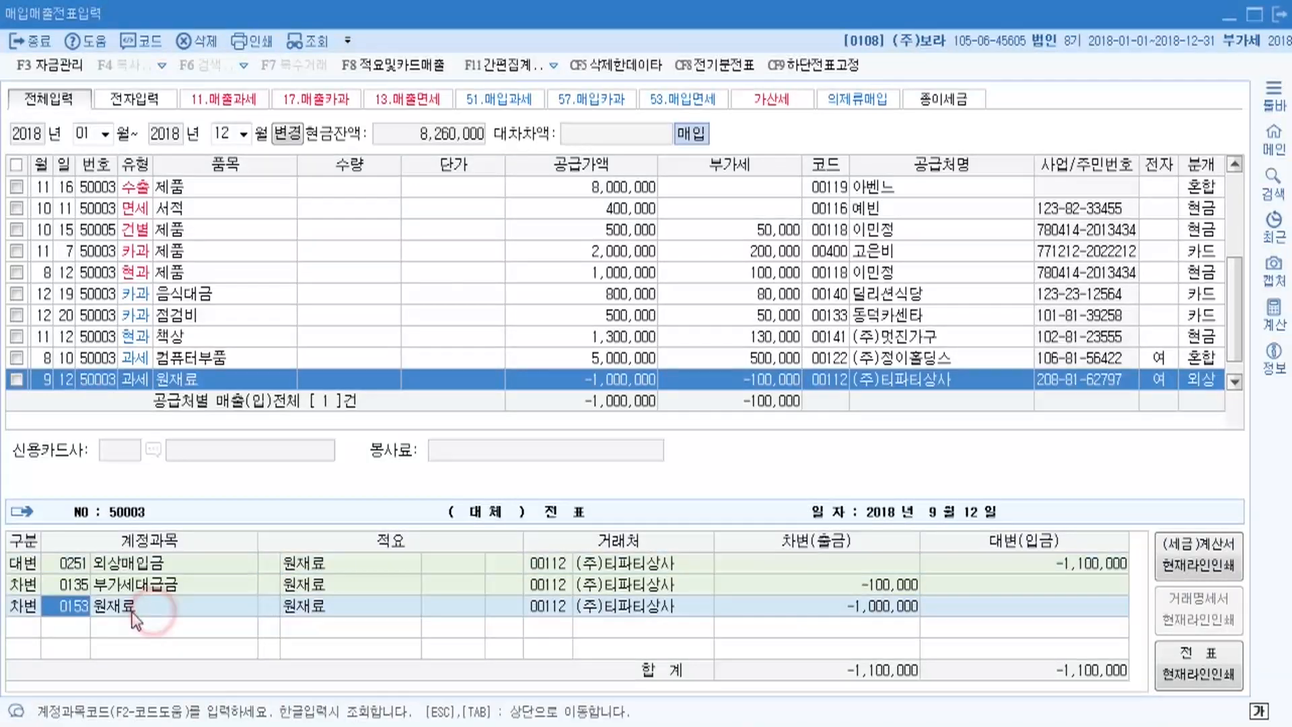
key(Return)
key(Return)
key(Return)
key(Return)
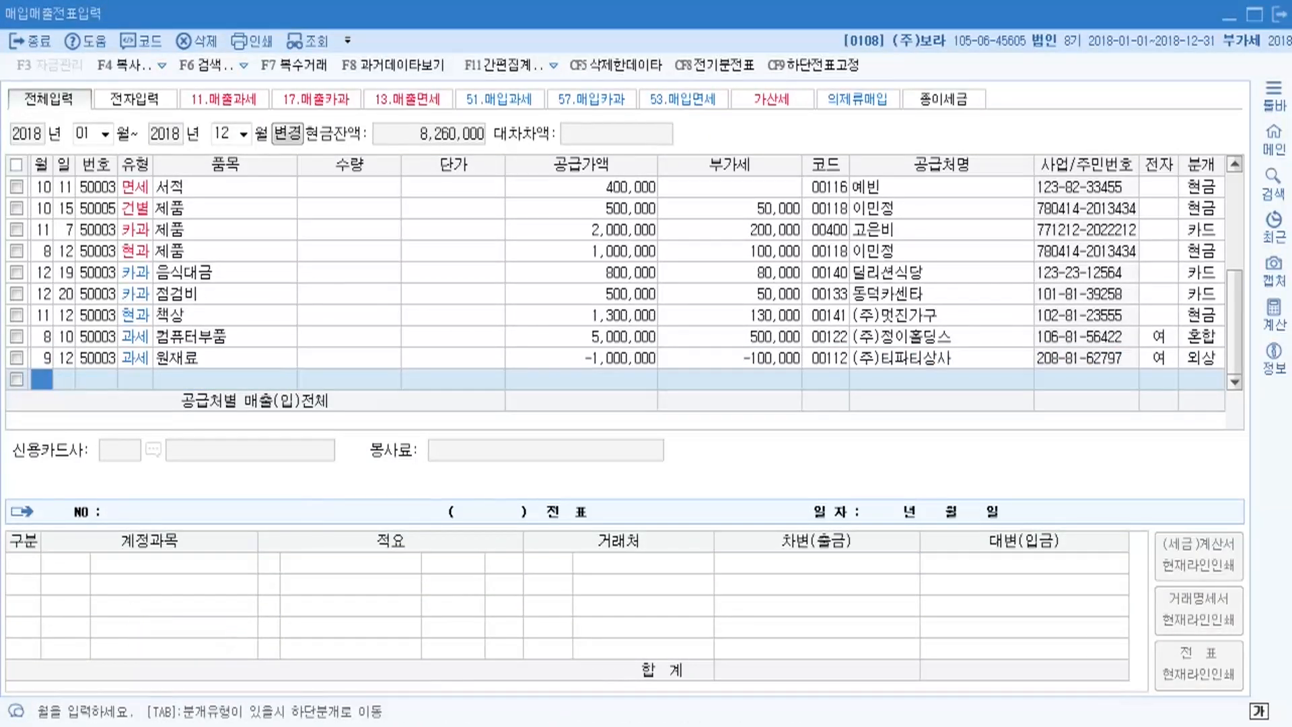
Step: Switch to the textbook PDF in Adobe Acrobat Reader and read the November 25 down payment purchase example
mouse_move(590, 725)
click(592, 636)
scroll(381, 505, down, 6)
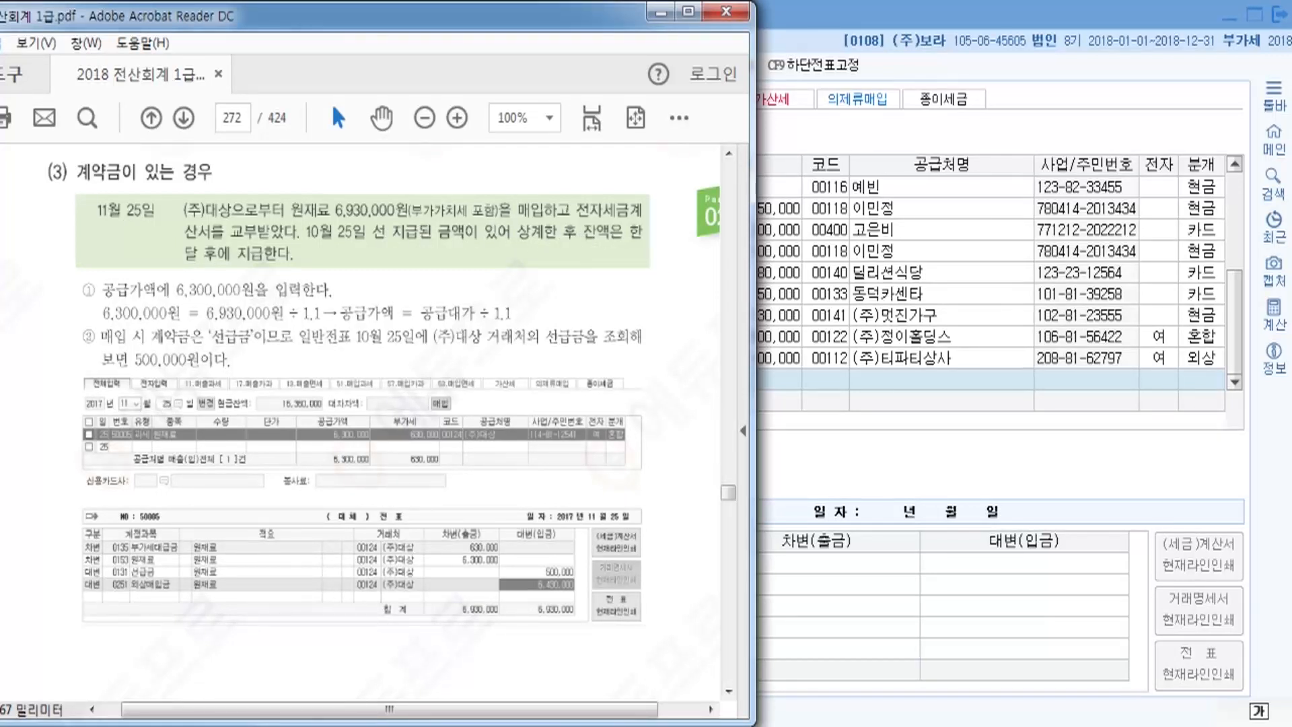
Step: Open 합계잔액시산표 in KcLep, query it as of November 25, and decline viewing the debit-credit difference details
click(660, 719)
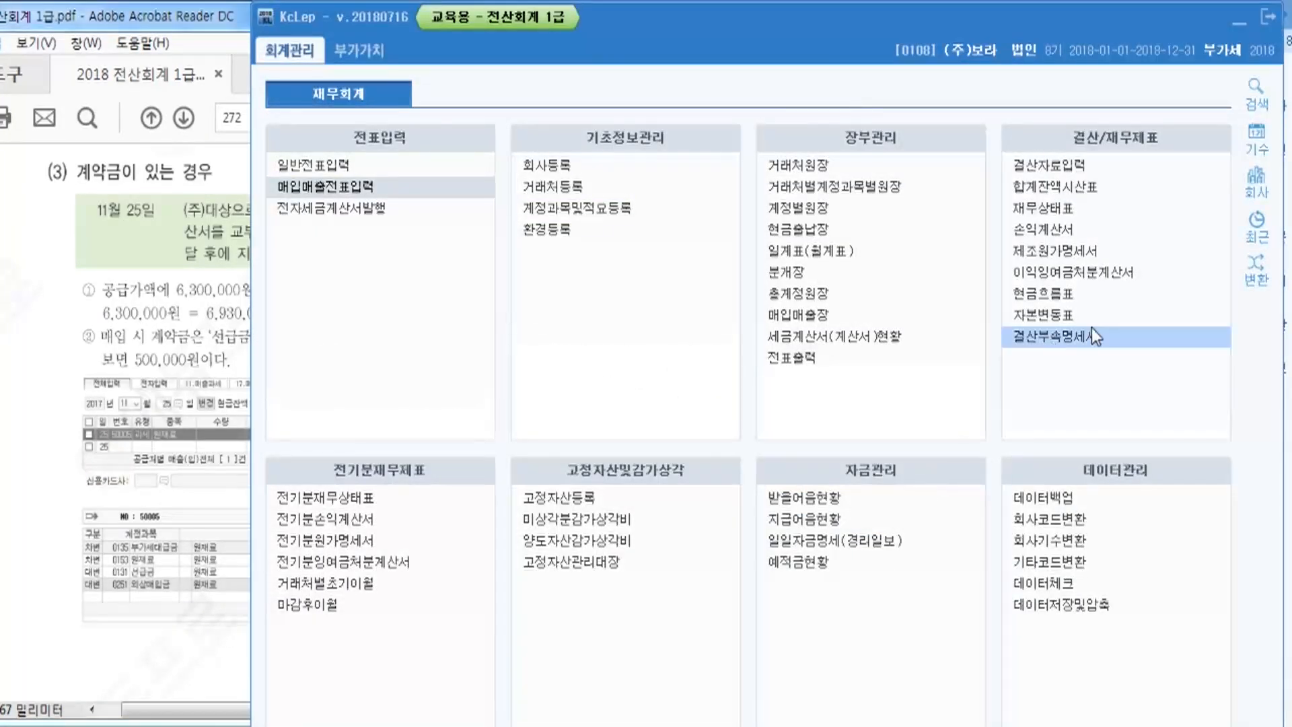
click(1088, 188)
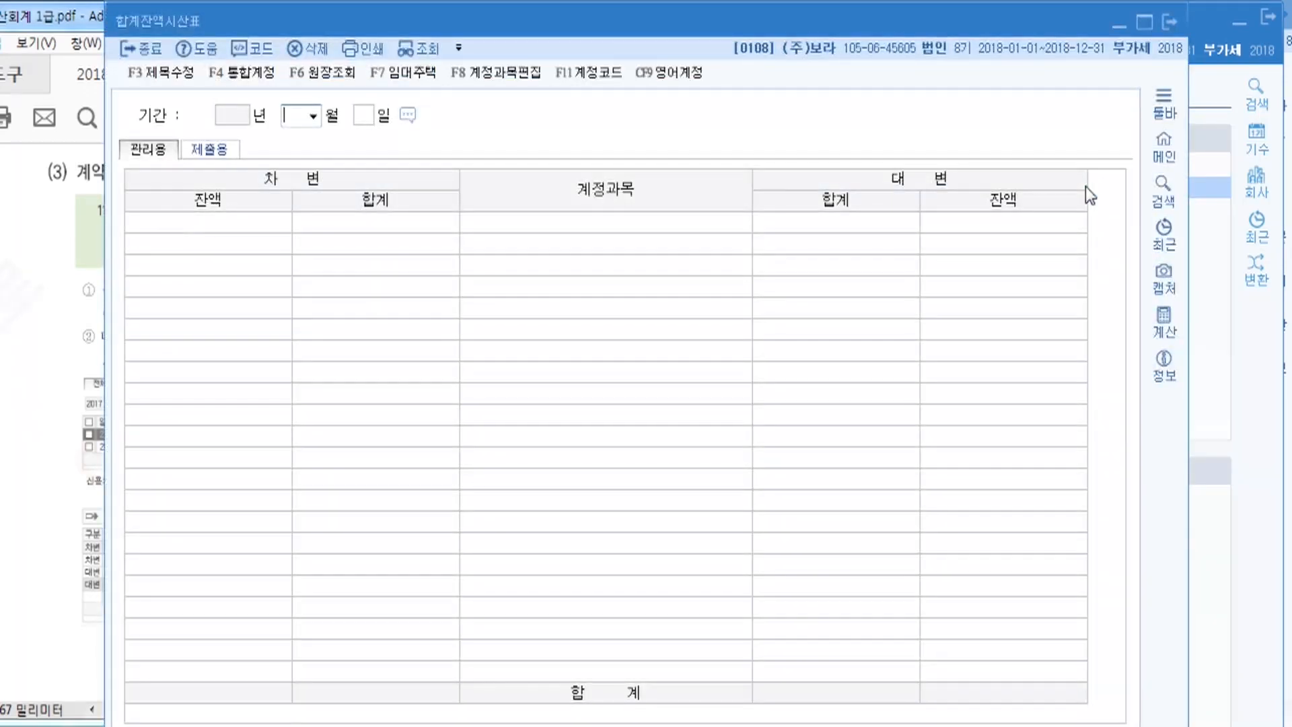
drag(492, 20, 590, 20)
click(88, 20)
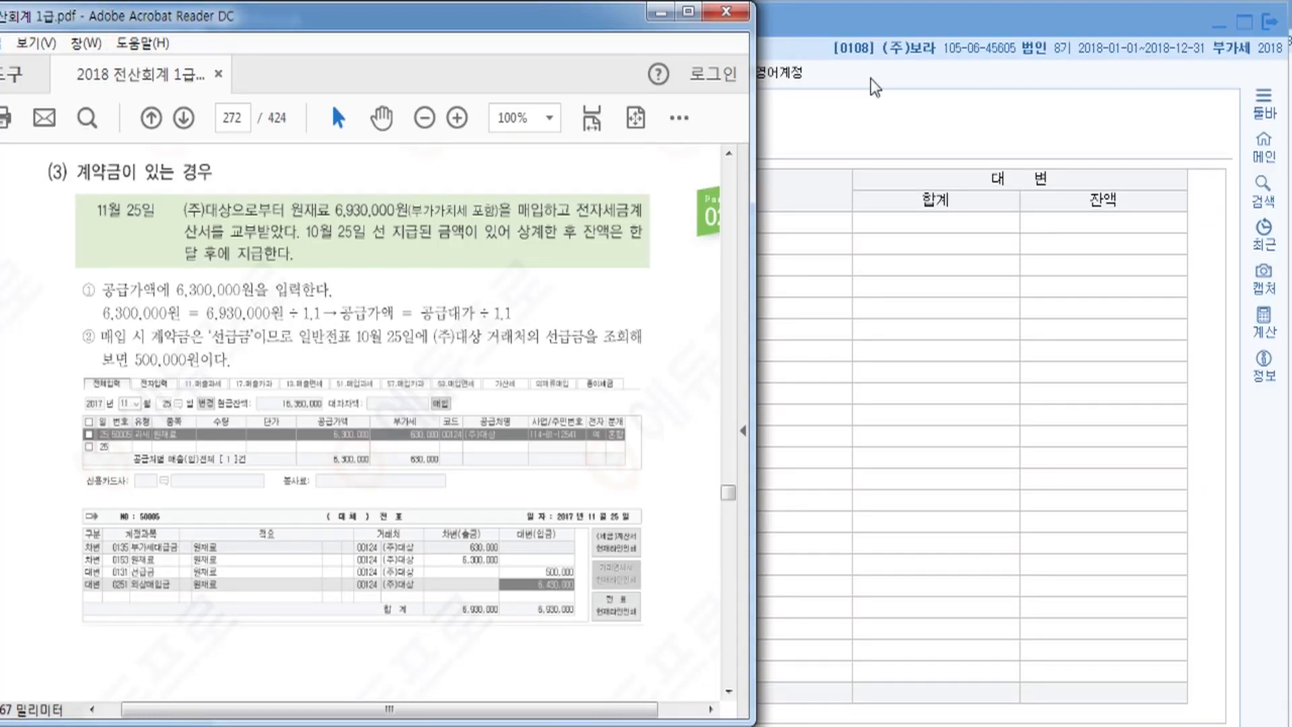
click(947, 21)
text(112)
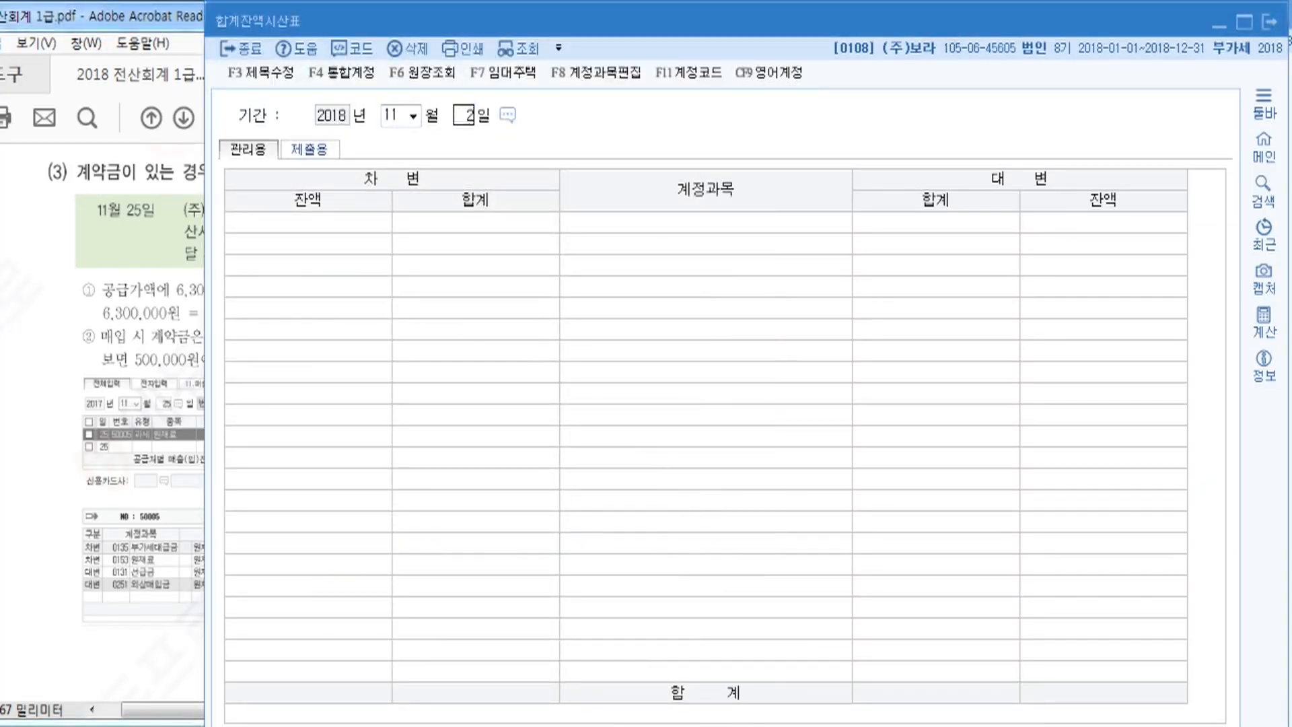
text(5)
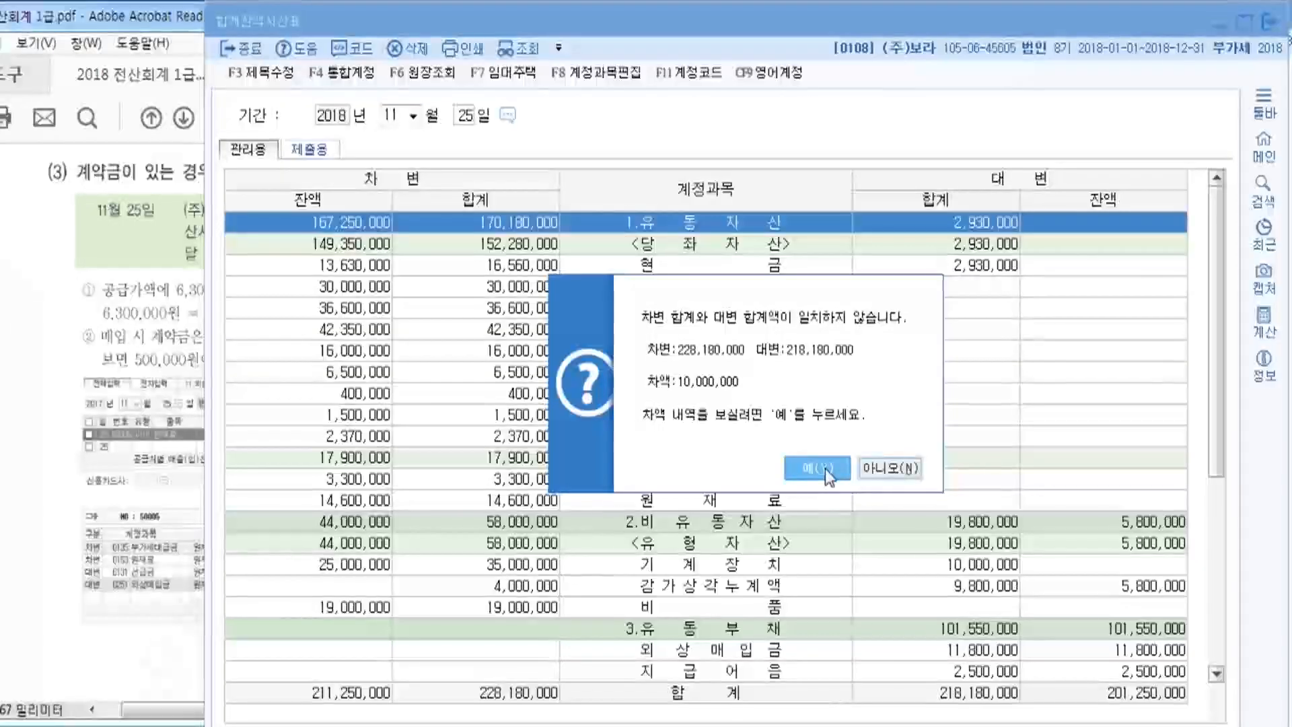
click(885, 471)
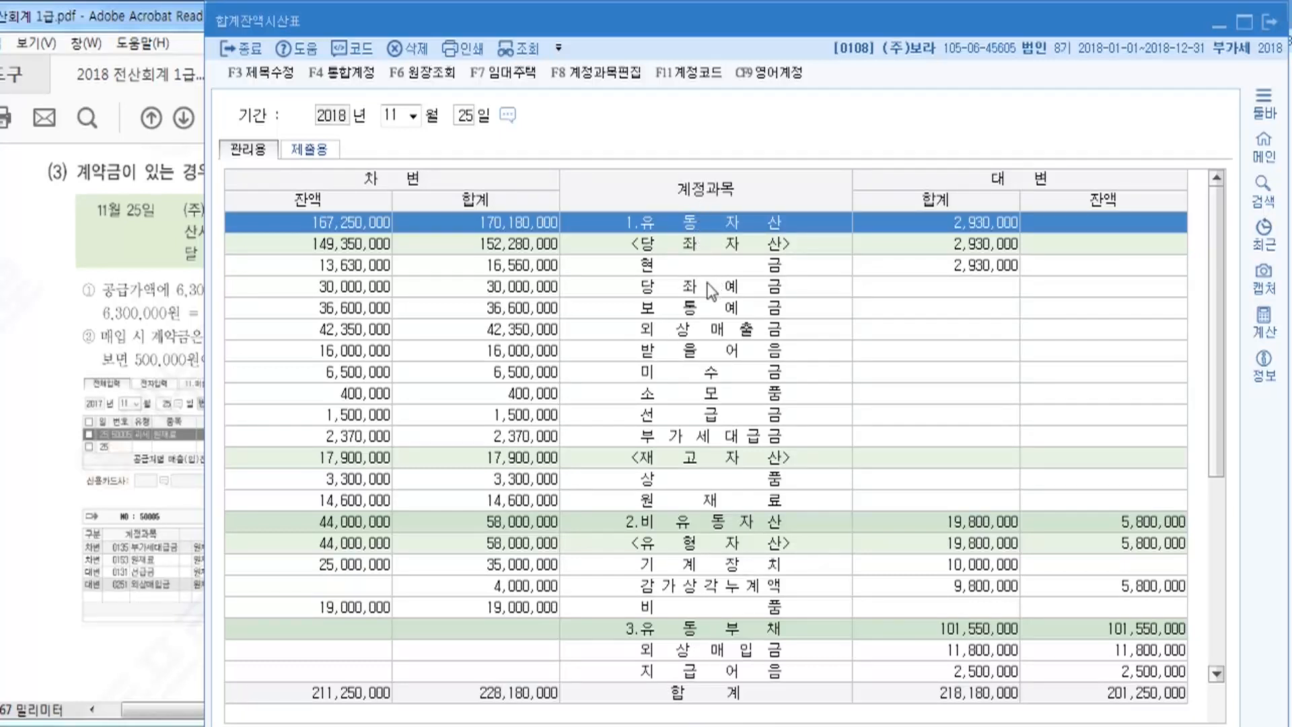
Step: Open the 선급금 account's ledger from the trial balance and check its carried-forward debit amount
click(713, 415)
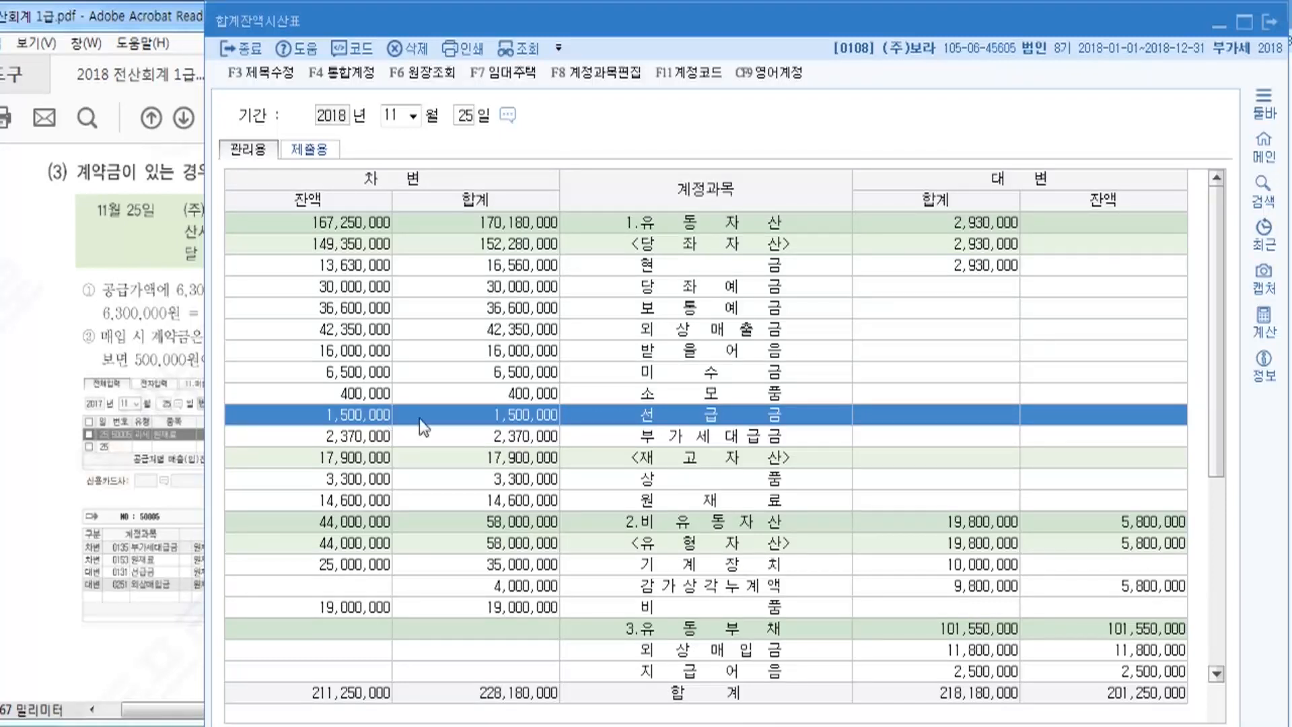
double_click(369, 416)
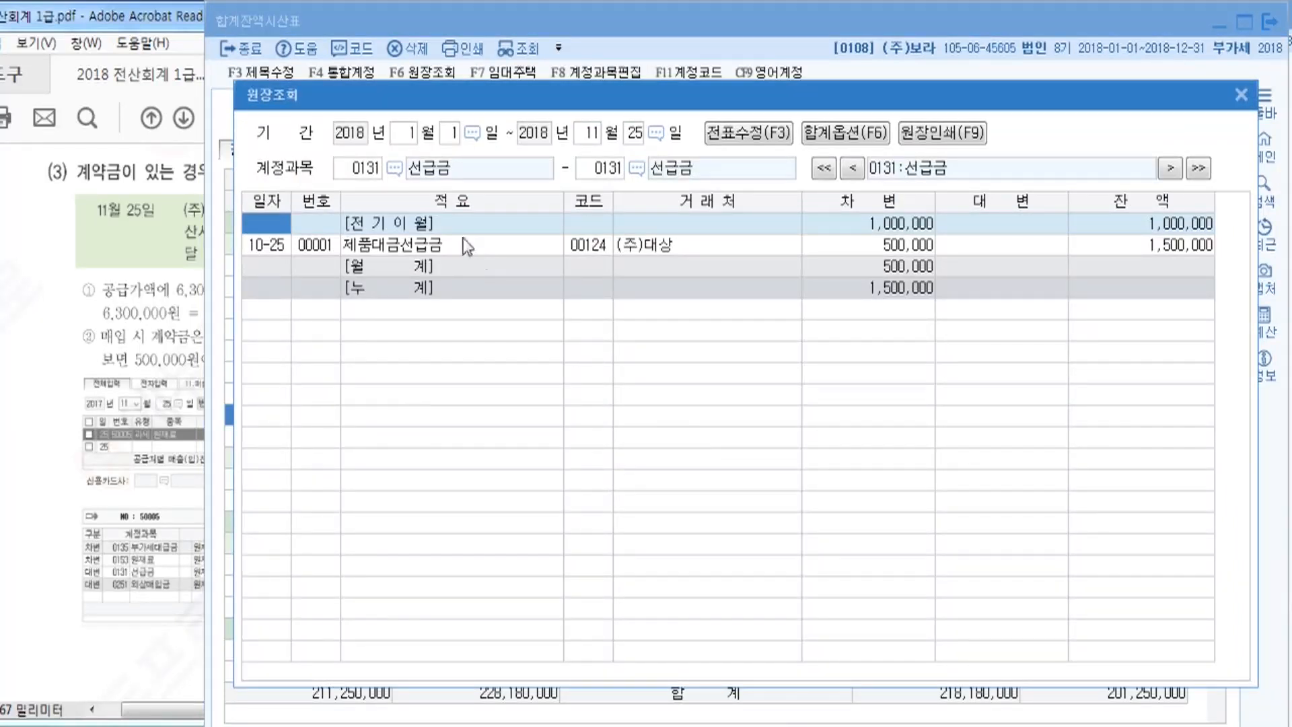
click(446, 222)
click(882, 224)
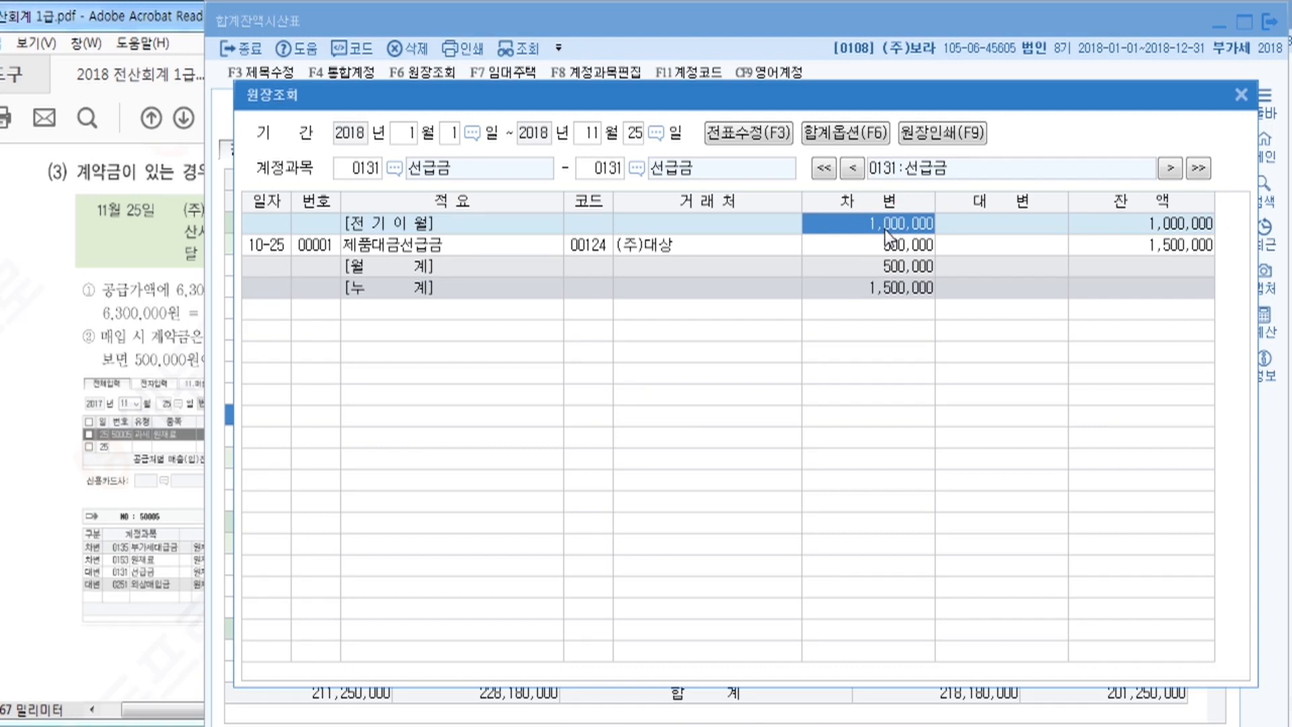
Step: Examine the October 25 (주)대상 advance payment and the cumulative total in the 선급금 ledger, and close the ledger
click(269, 248)
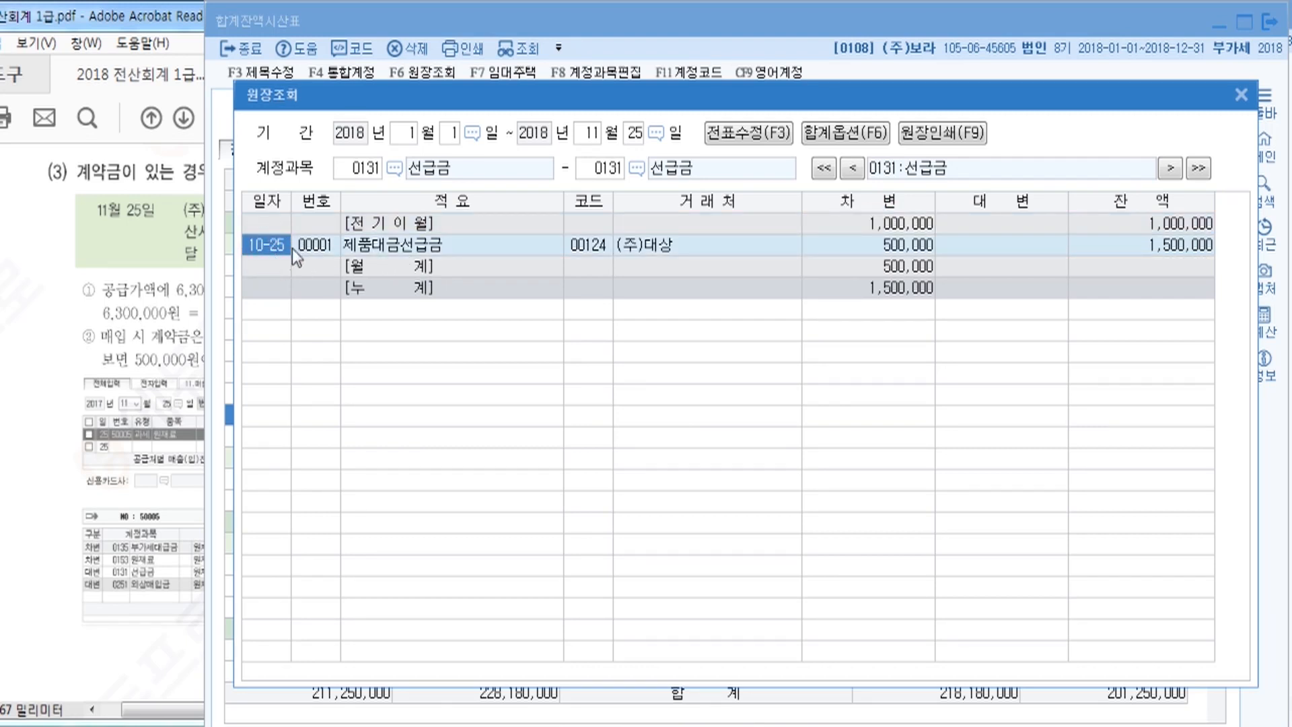
click(663, 246)
click(587, 248)
click(646, 251)
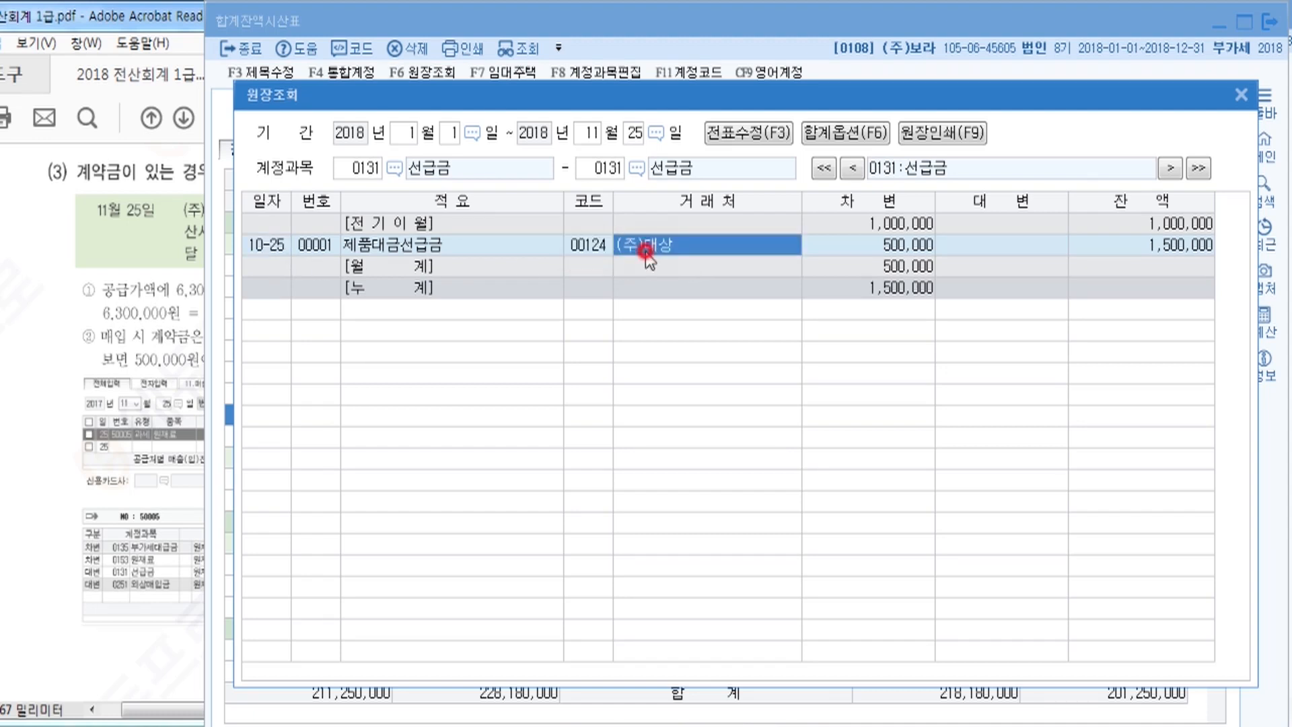
click(885, 253)
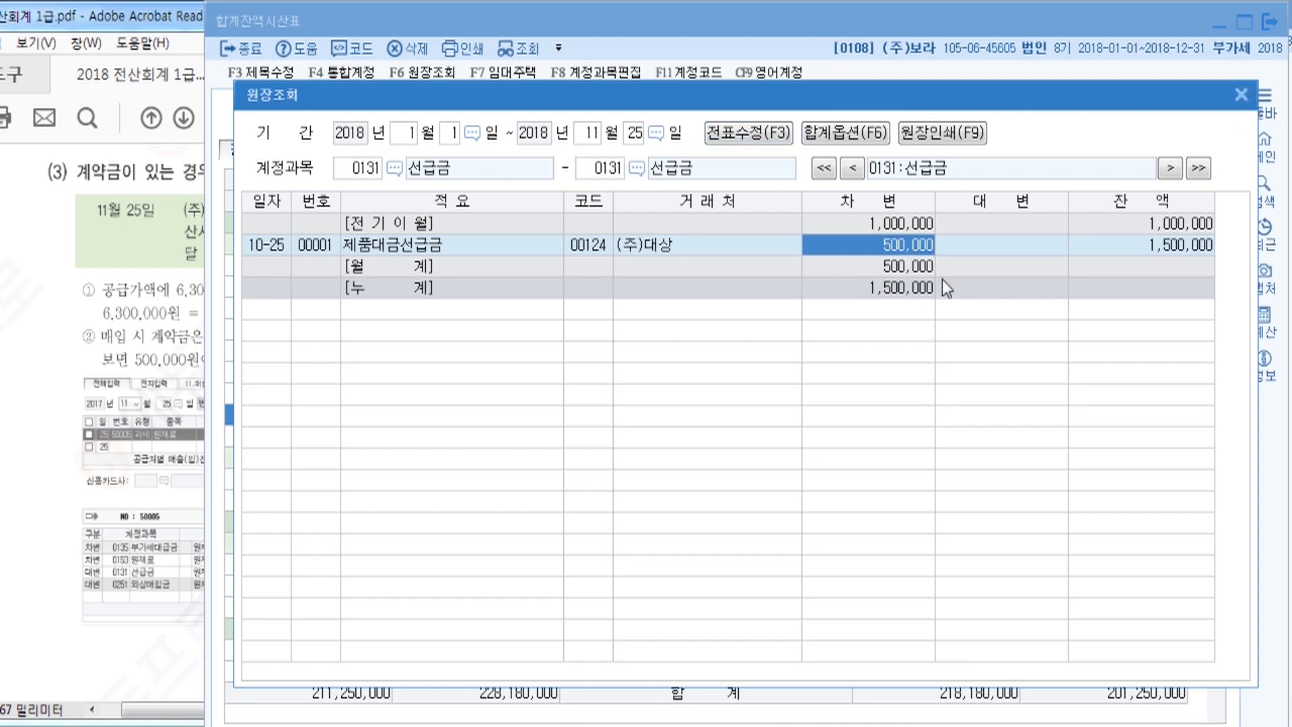
click(901, 289)
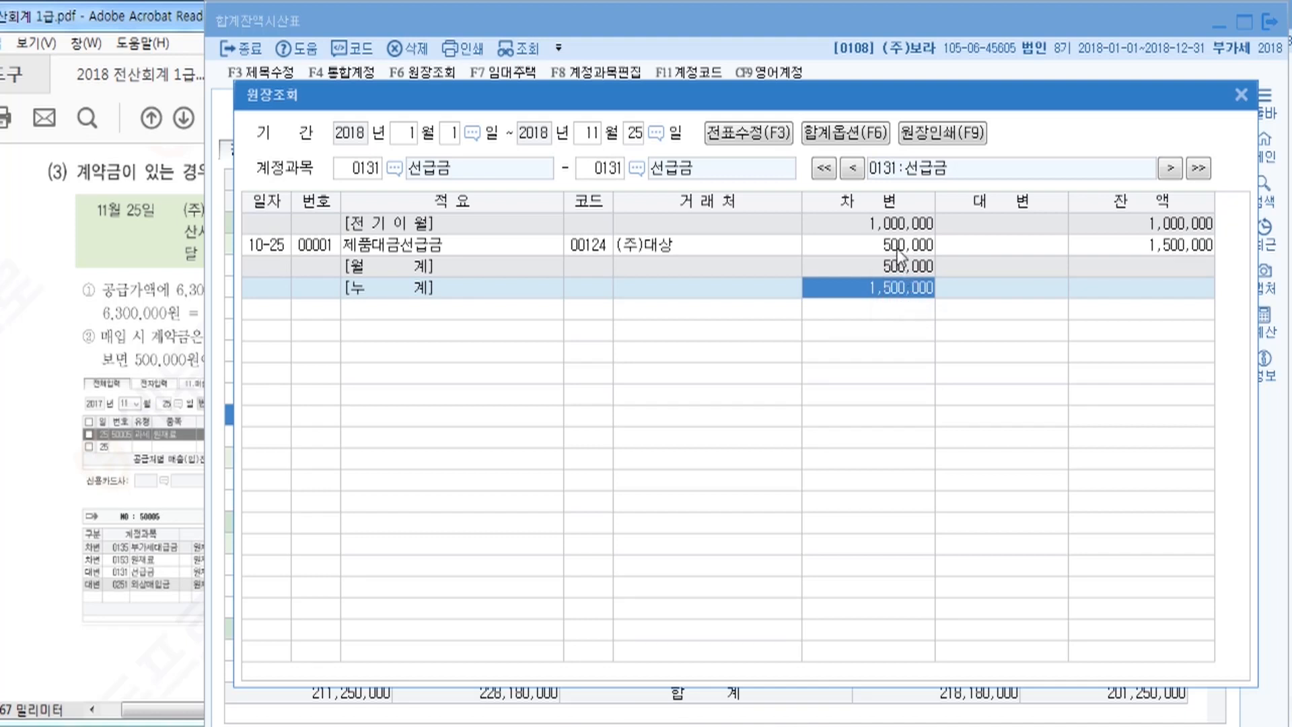
click(656, 244)
click(879, 250)
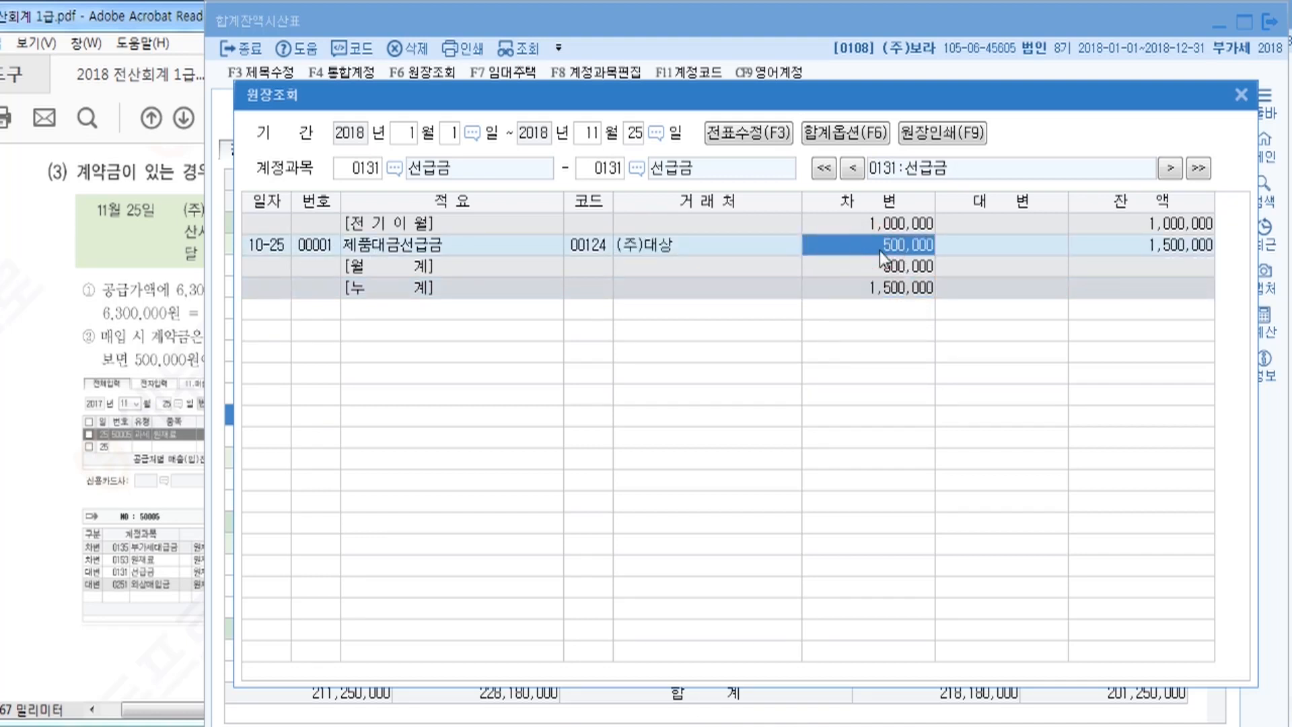
click(1240, 95)
Step: Return to 매입매출전표입력 and start a new line dated month 11, day 25, with the purchase VAT type 51.과세
click(80, 80)
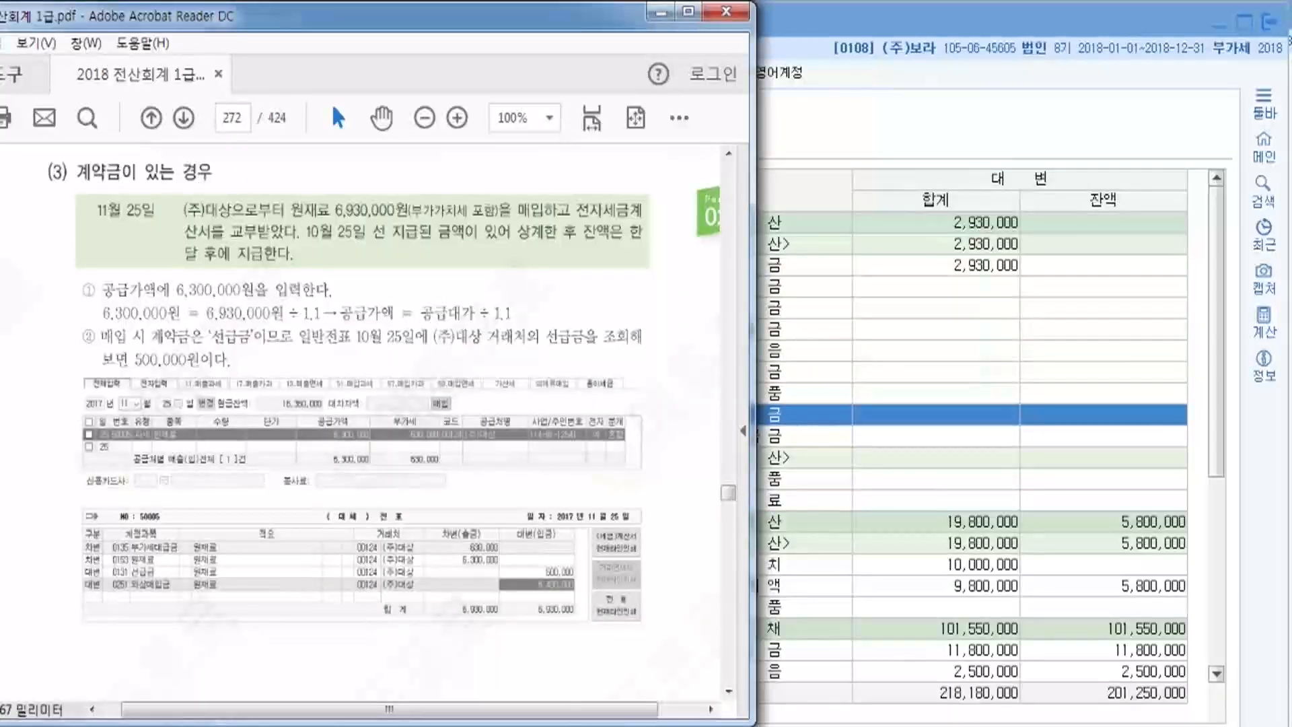
click(653, 726)
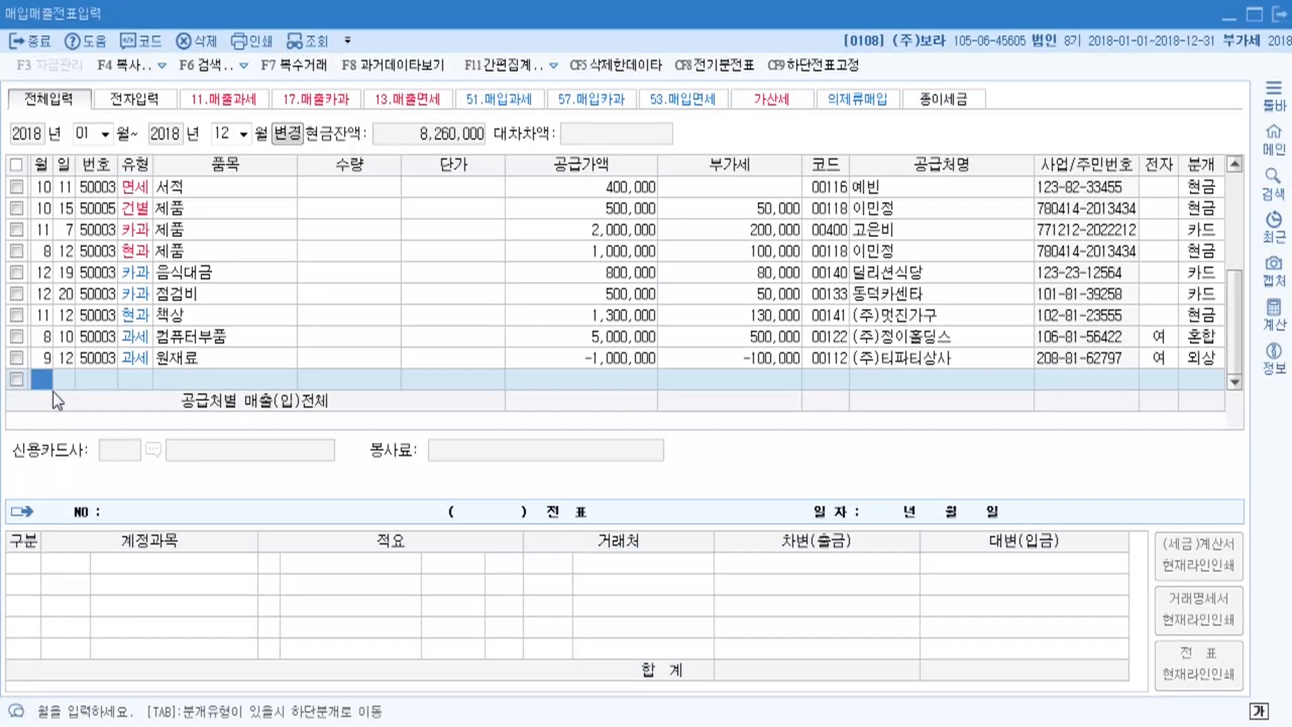
key(Return)
text(25)
key(Return)
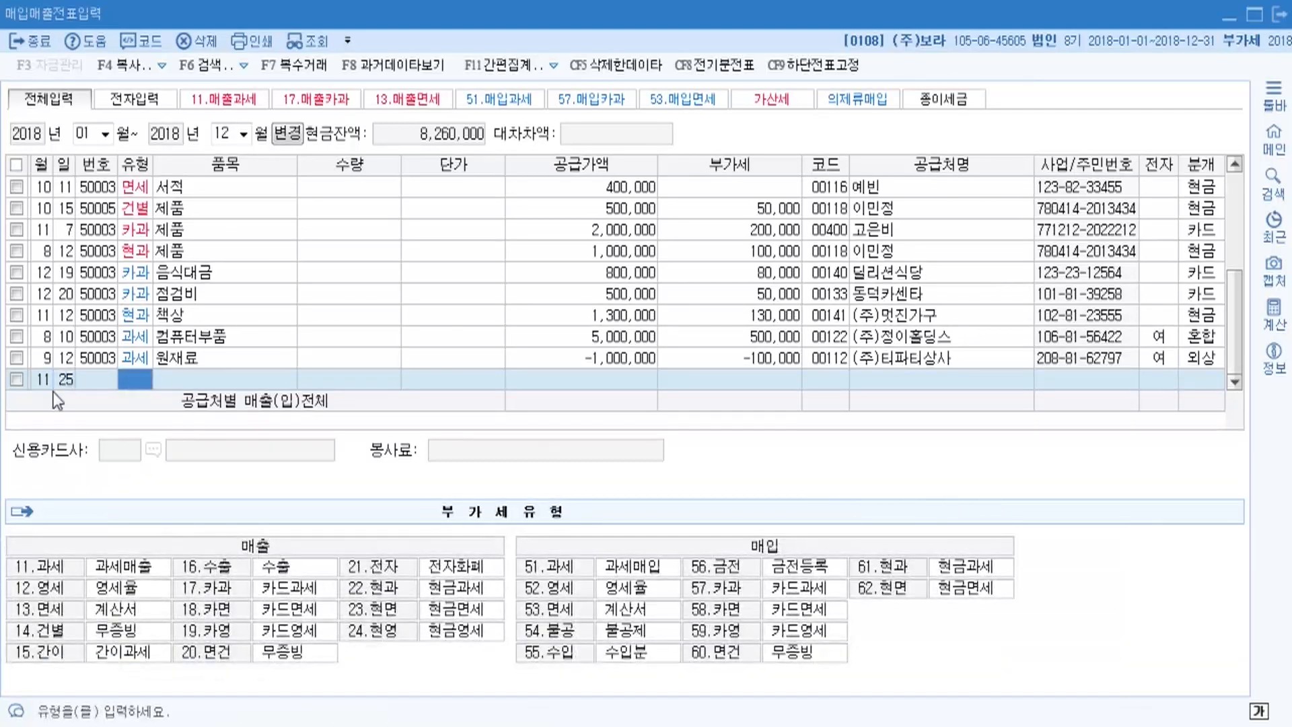
text(51)
key(Return)
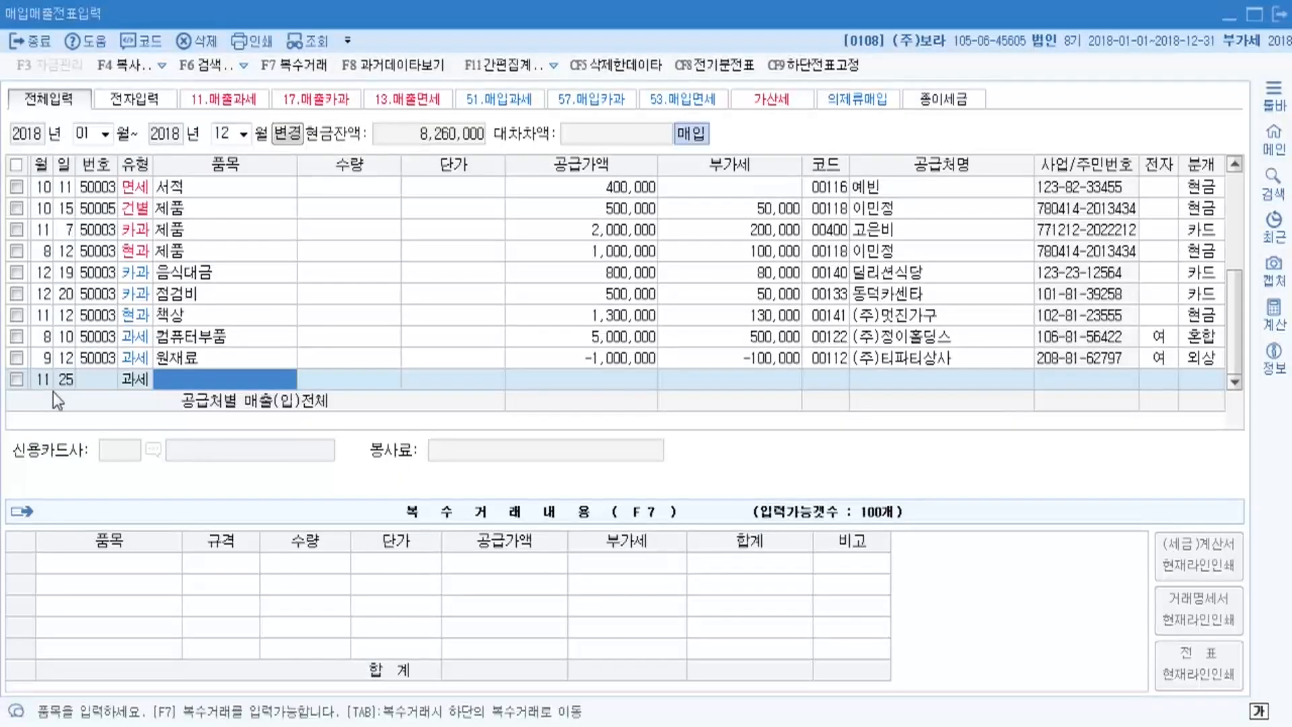
Step: Enter 원재료 as the November 25 item and 6,300,000 as its supply value, leaving quantity and unit price empty
text(원)
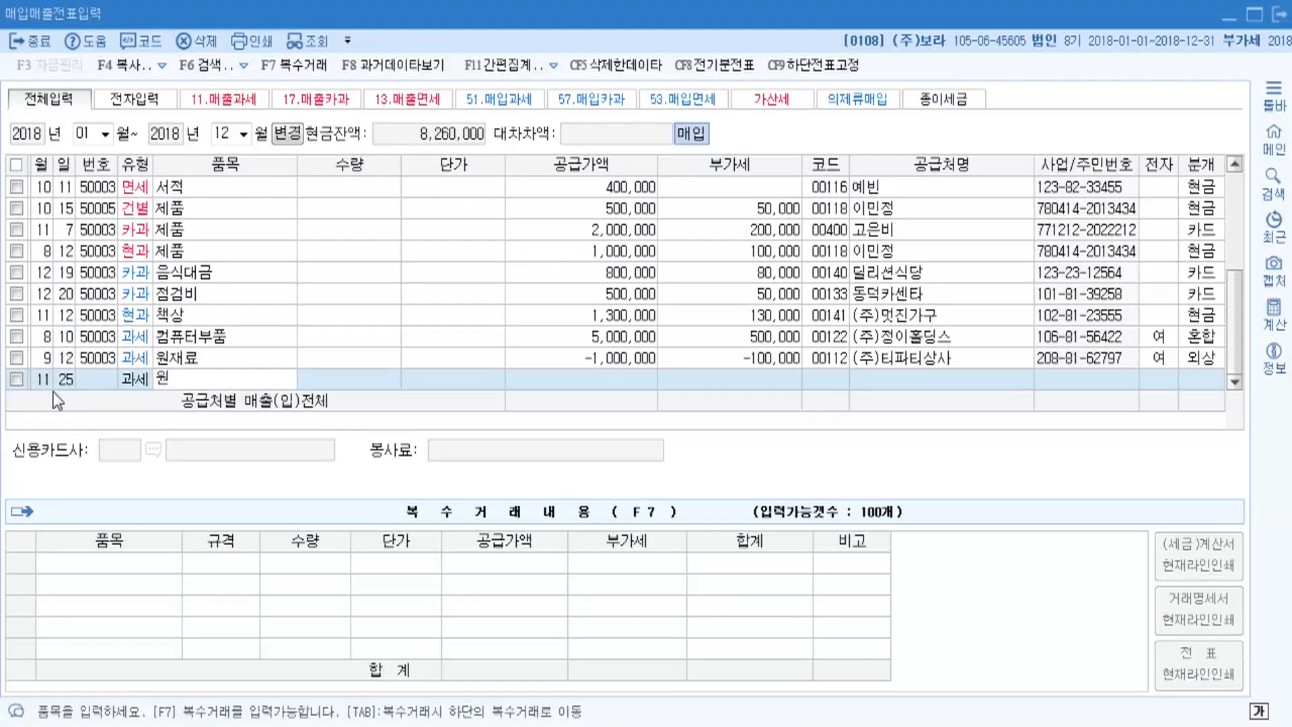
text(재료)
key(Return)
key(Return)
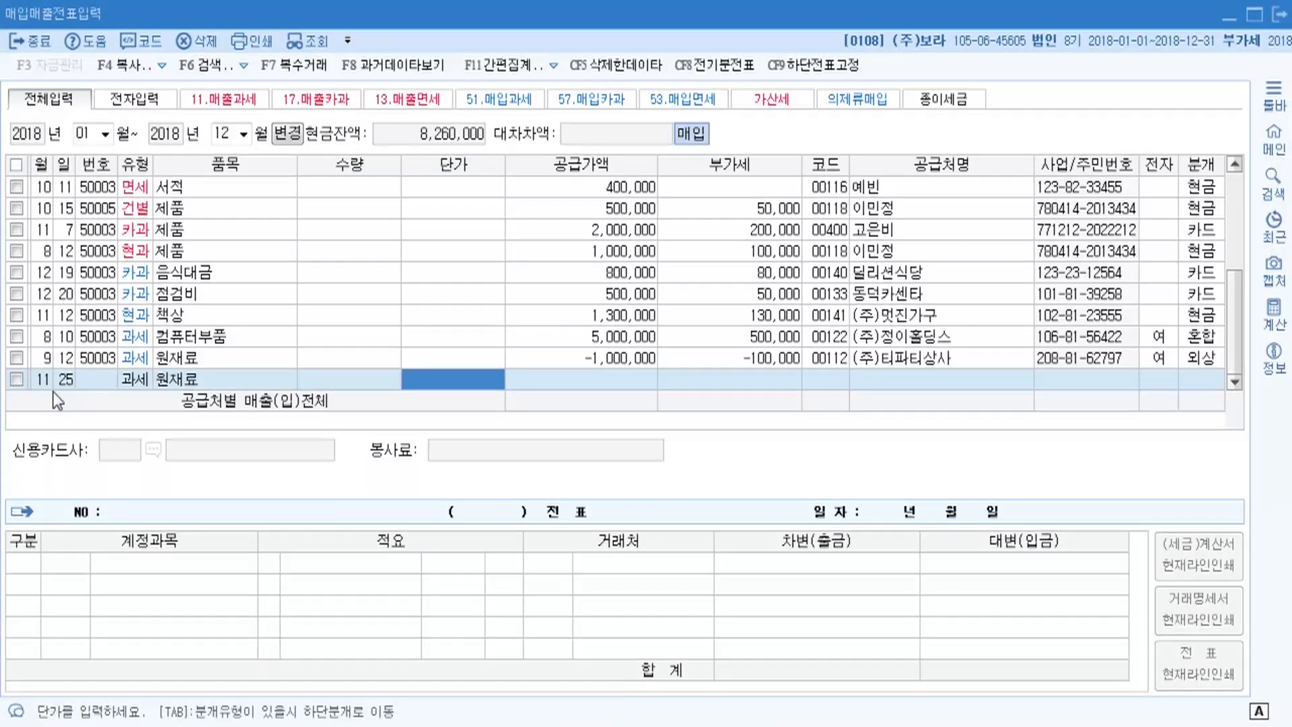
key(Return)
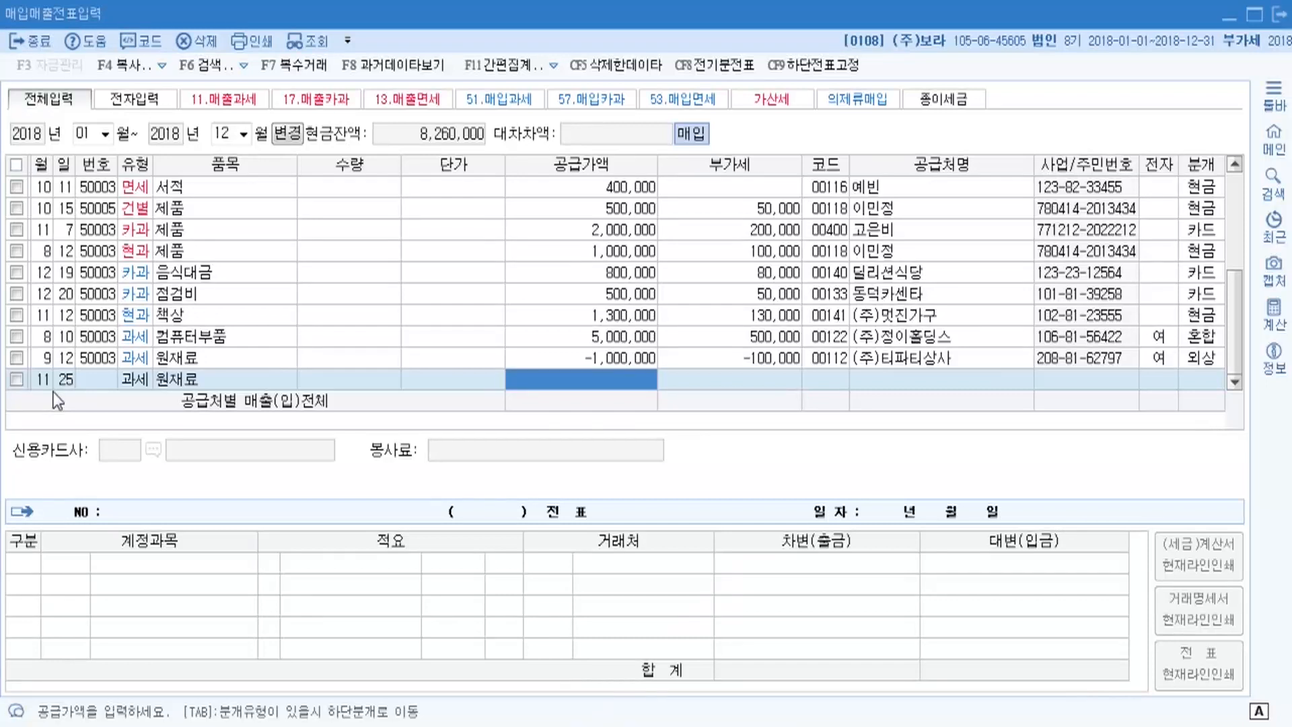
key(alt+Tab)
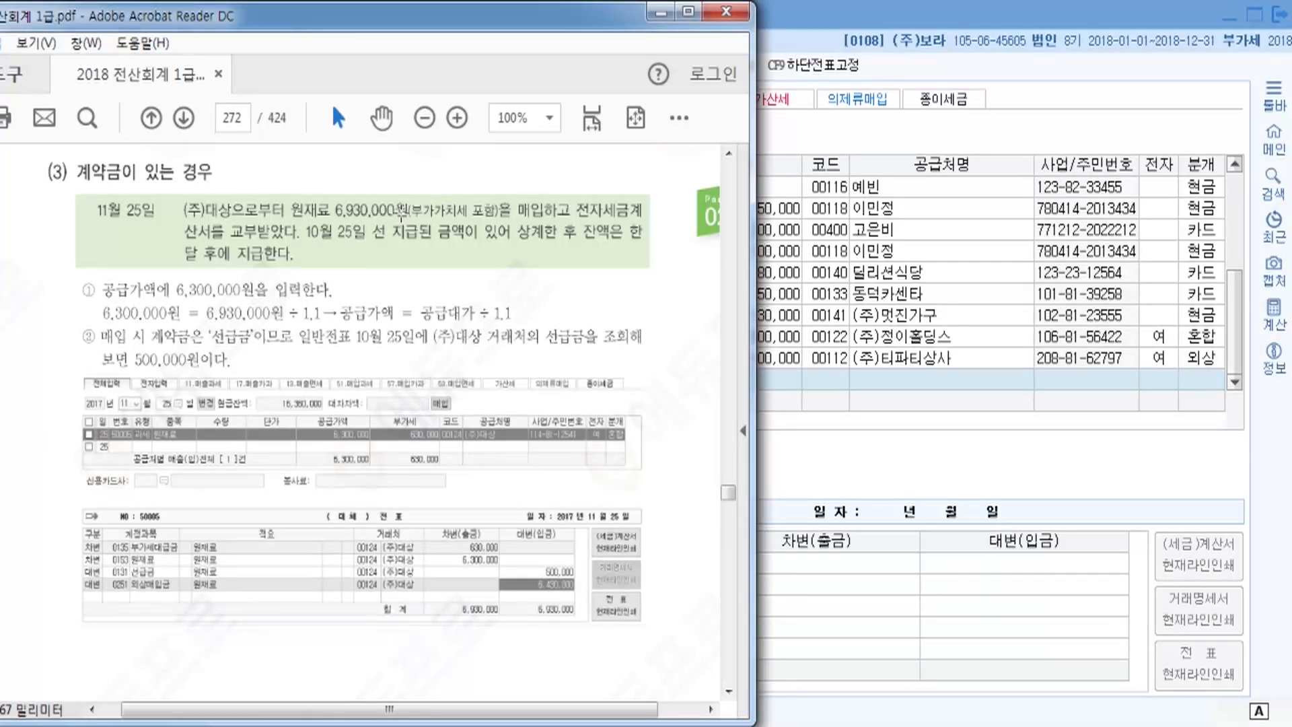
click(817, 22)
click(636, 378)
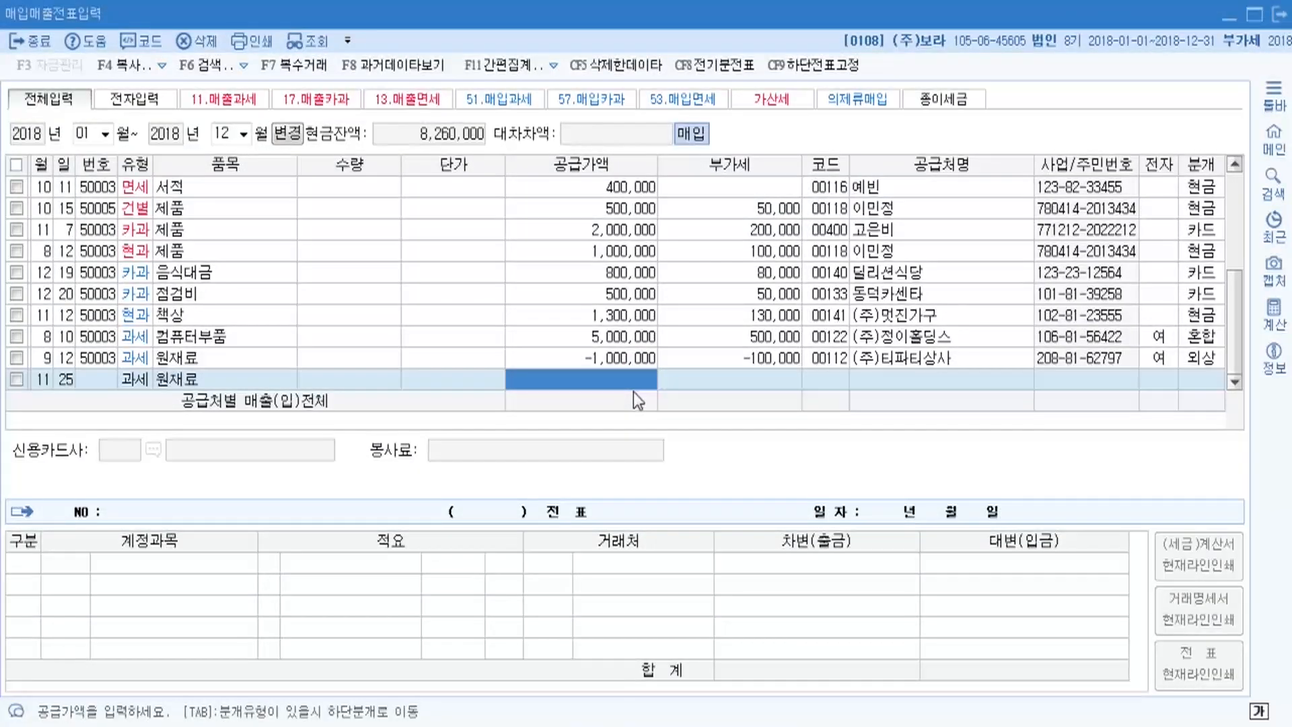
text(6,)
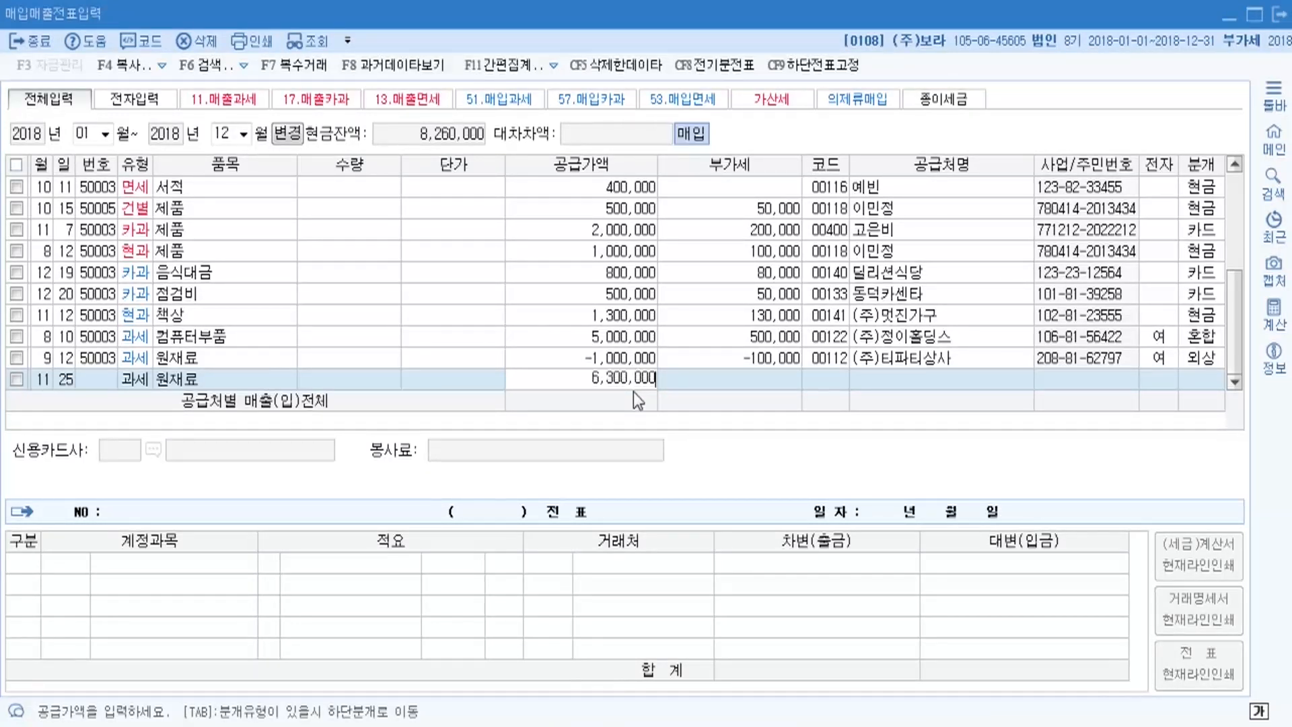
text(300,000)
key(Return)
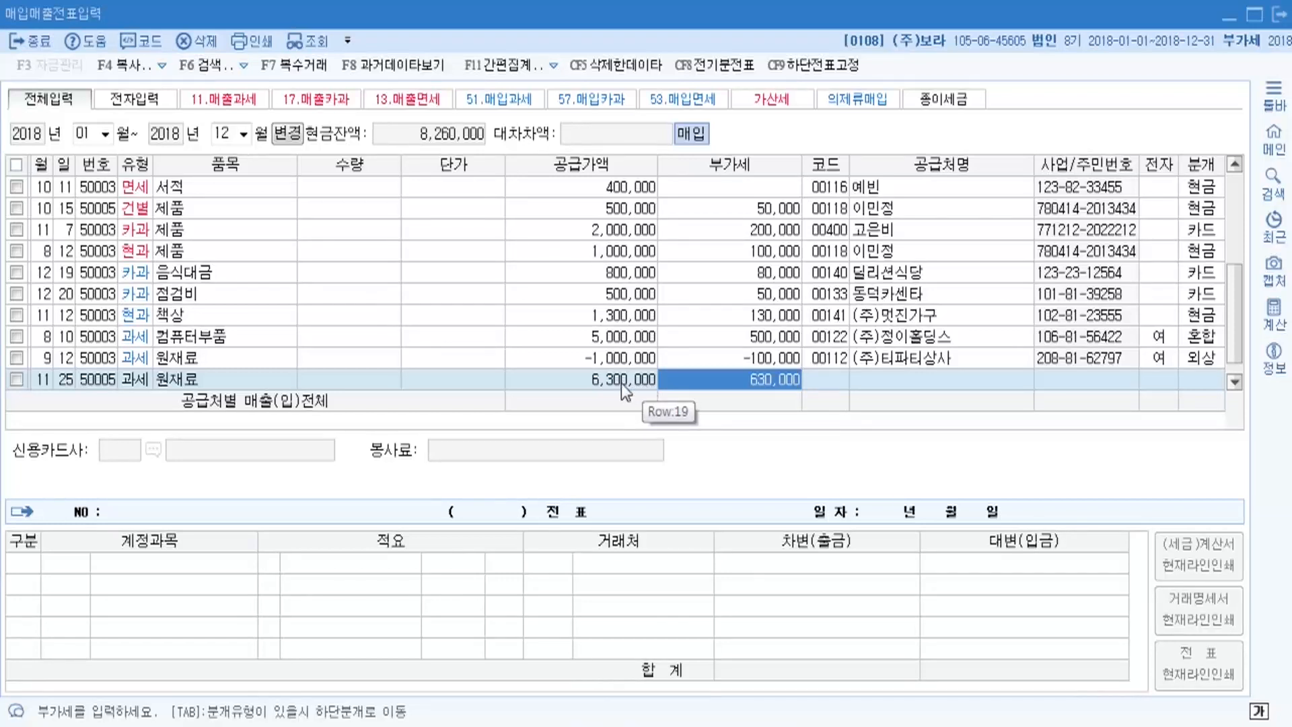
Step: Keep the calculated VAT, look up suppliers matching 대상, and assign (주)대상 to the November 25 line
key(Return)
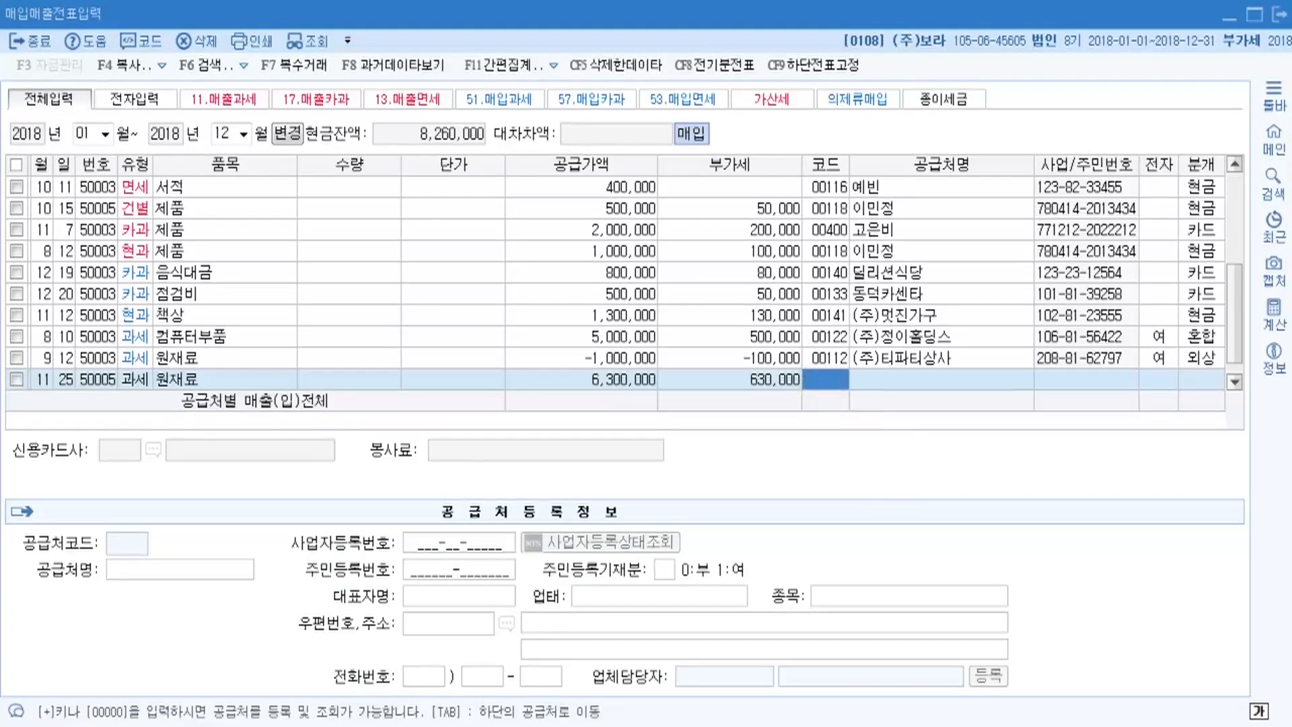
key(F2)
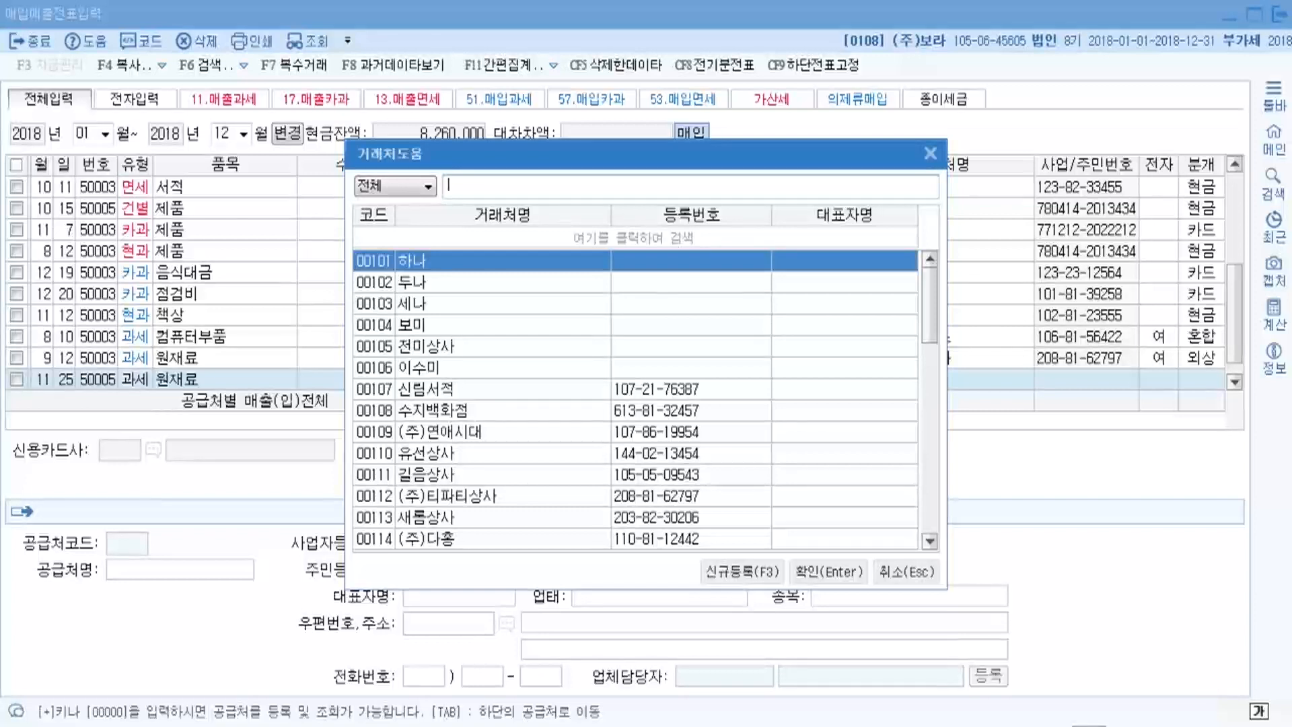
text(대상)
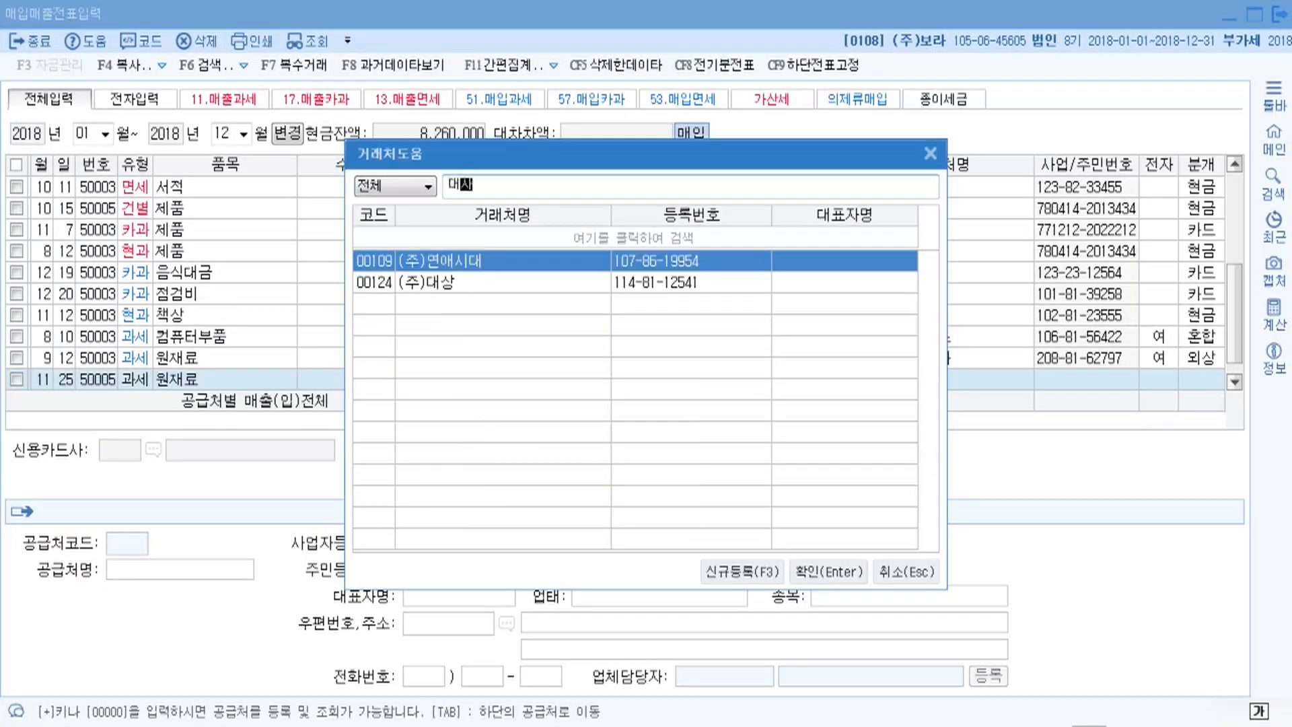
key(Return)
key(Return)
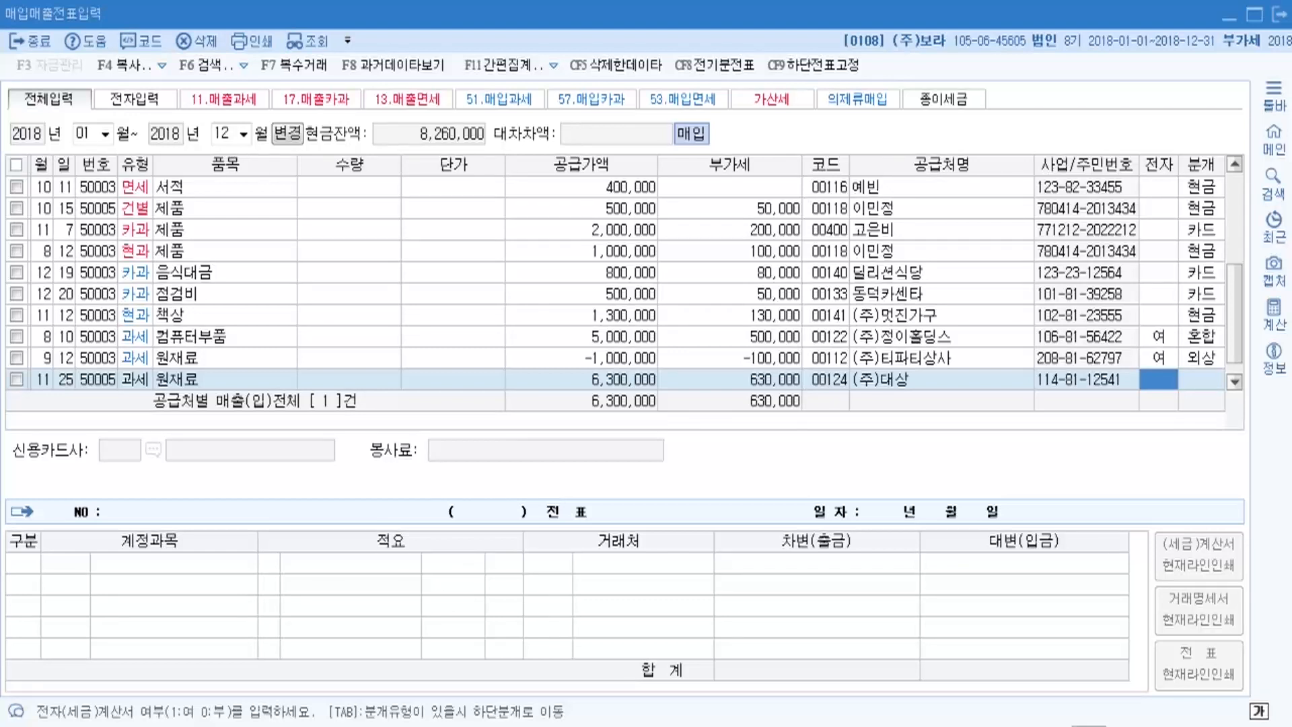
Step: Mark the November 25 원재료 purchase as an electronic tax invoice (여) and set its journal type to 혼합
key(1)
key(Return)
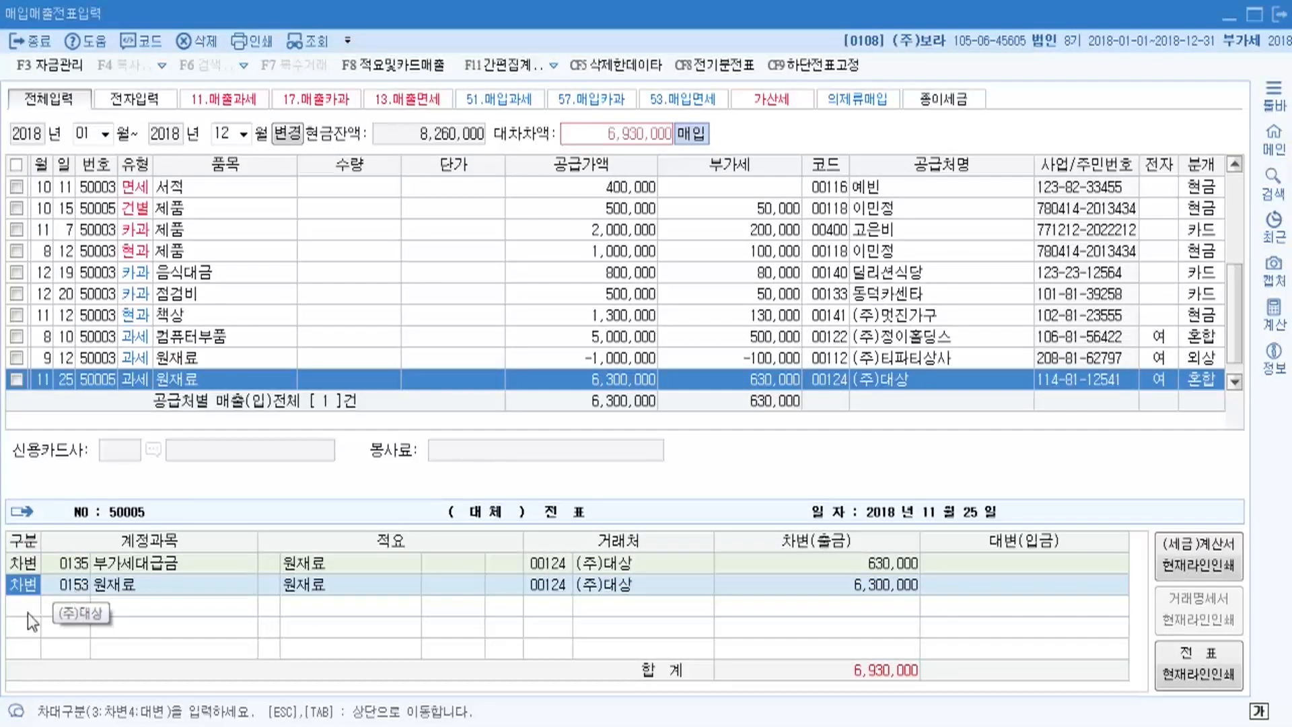
Step: Add a credit (대변) line for 선급금 with 500,000 below the debit lines of the November 25 journal entry
key(Return)
key(Return)
key(Return)
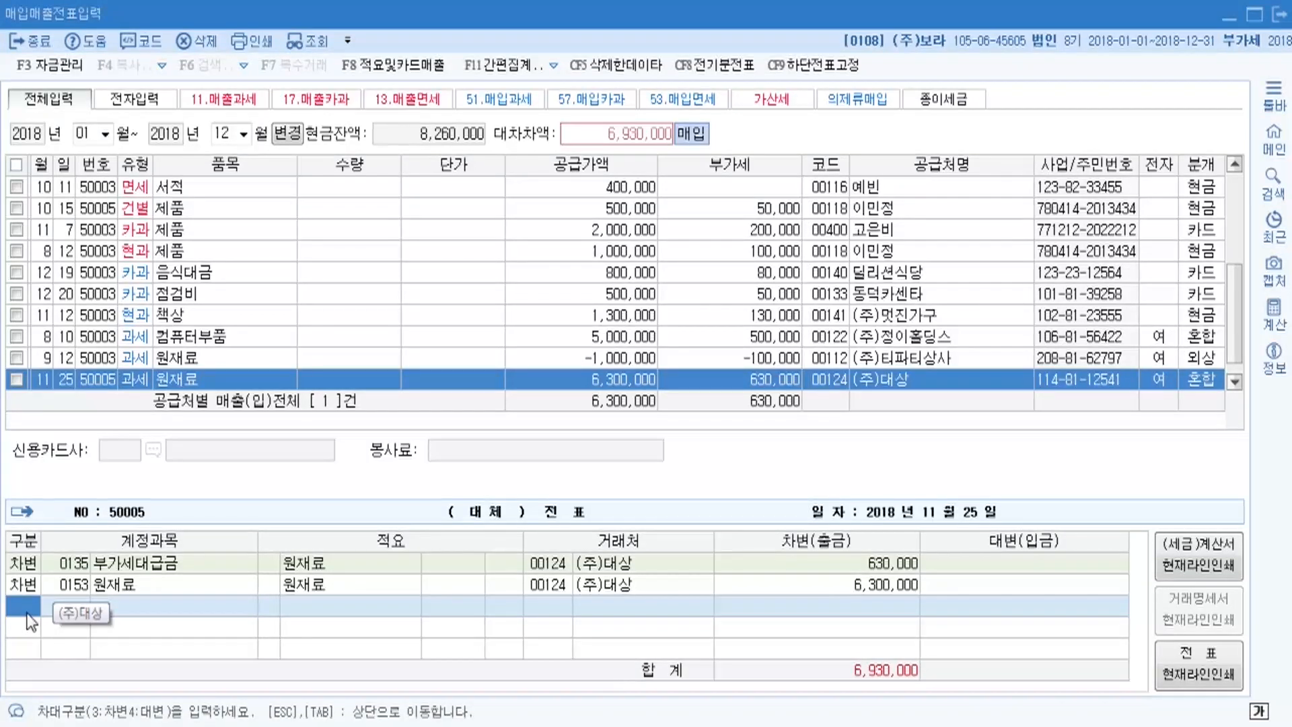
text(4)
key(F2)
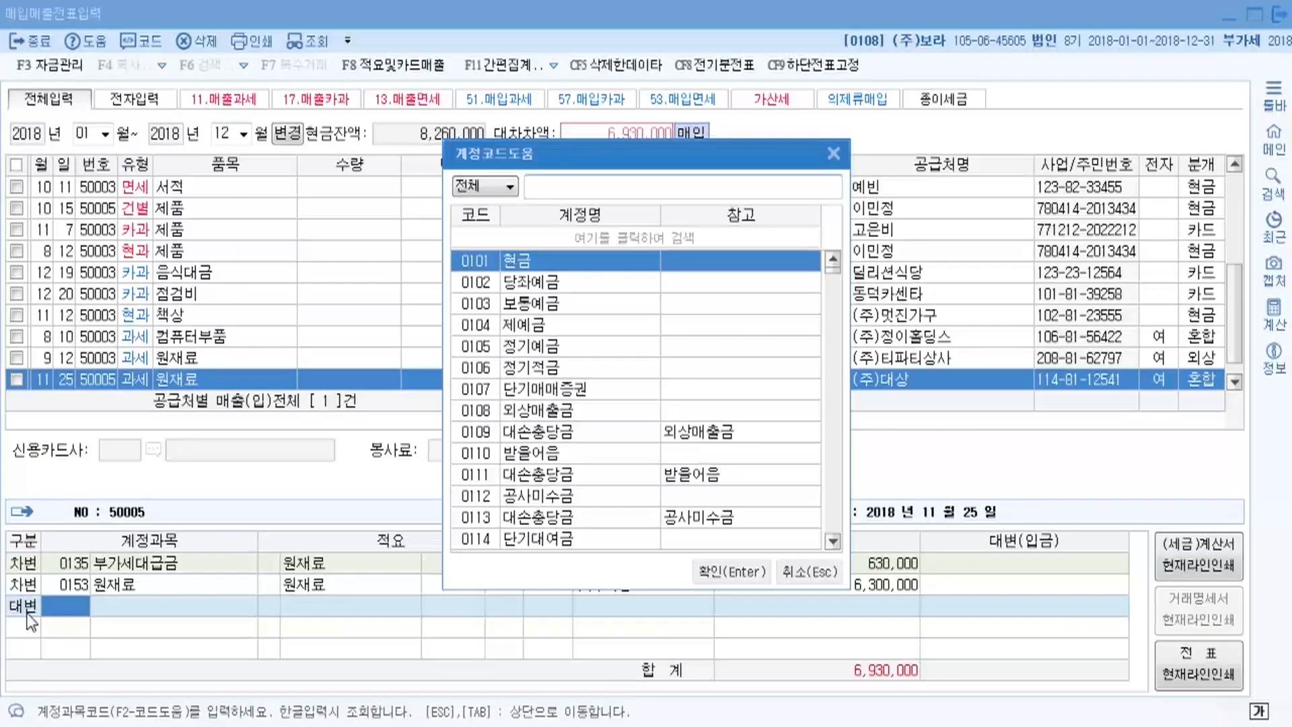
text(선급)
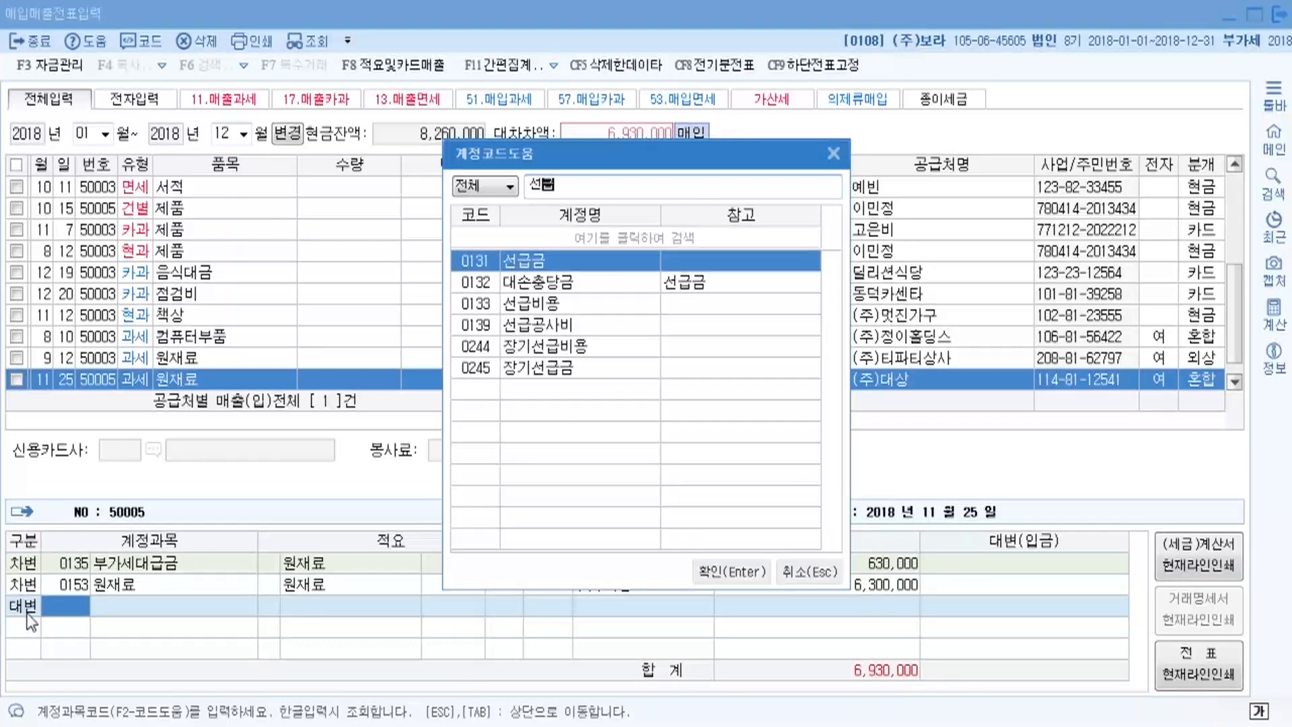
key(Return)
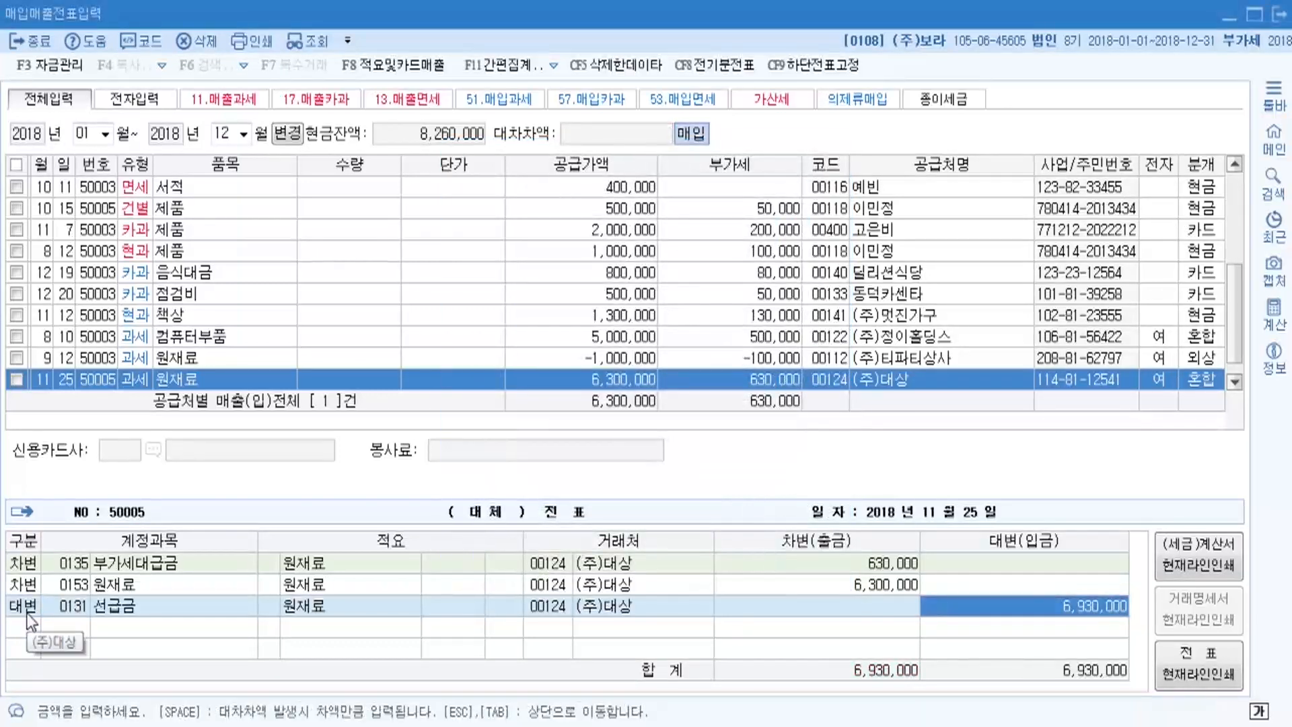
text(500000)
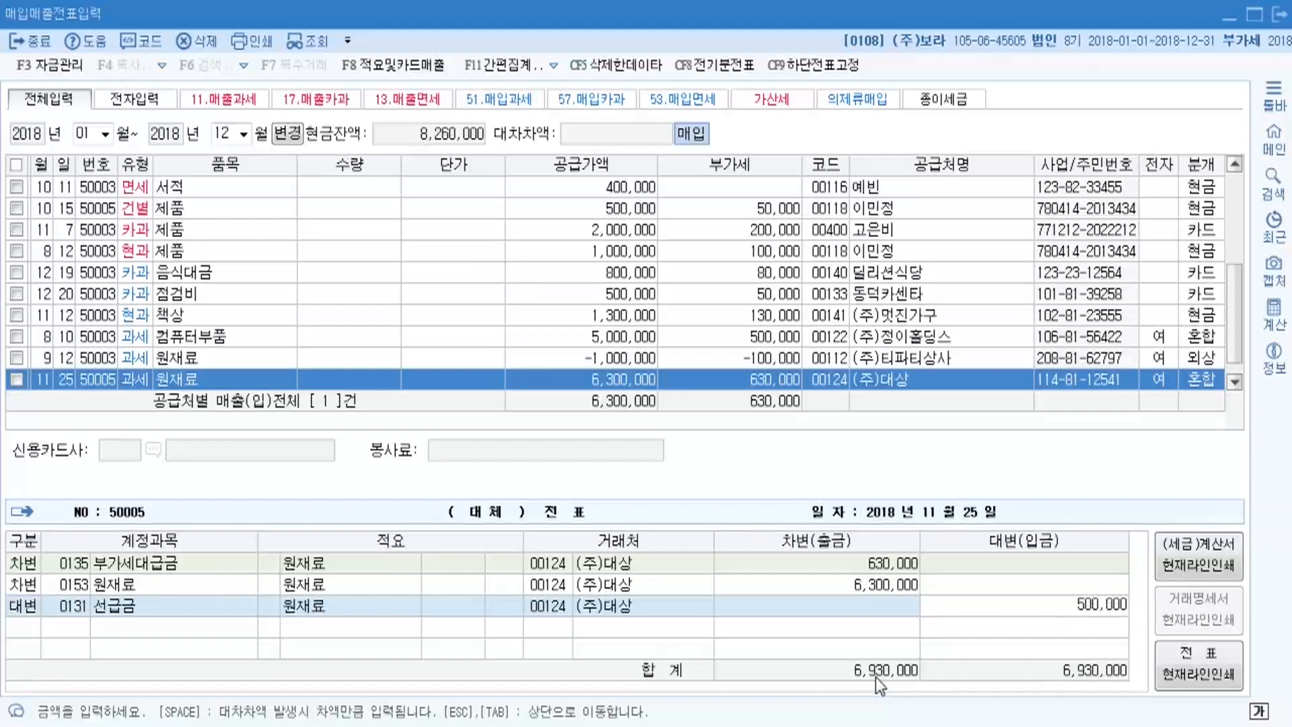
key(Return)
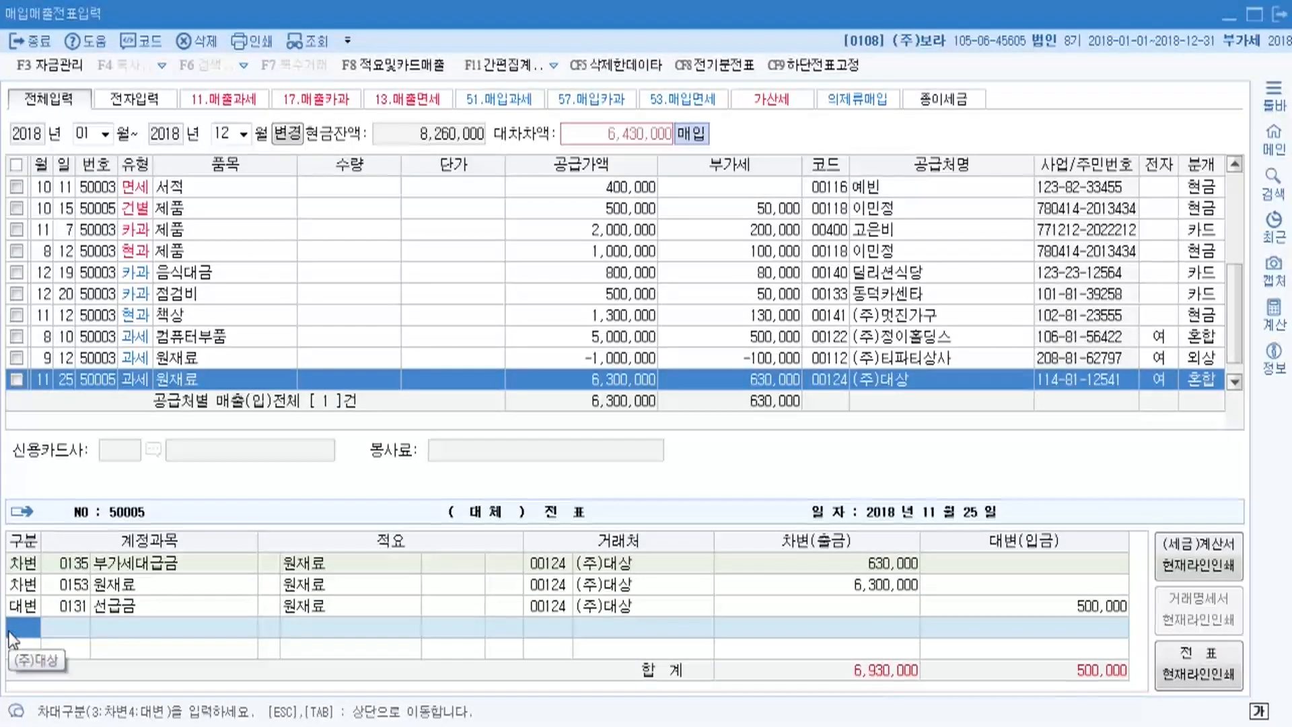
Step: Credit the remaining 6,430,000 to 외상매입금 for (주)대상 and complete the November 25 voucher
key(4)
key(F2)
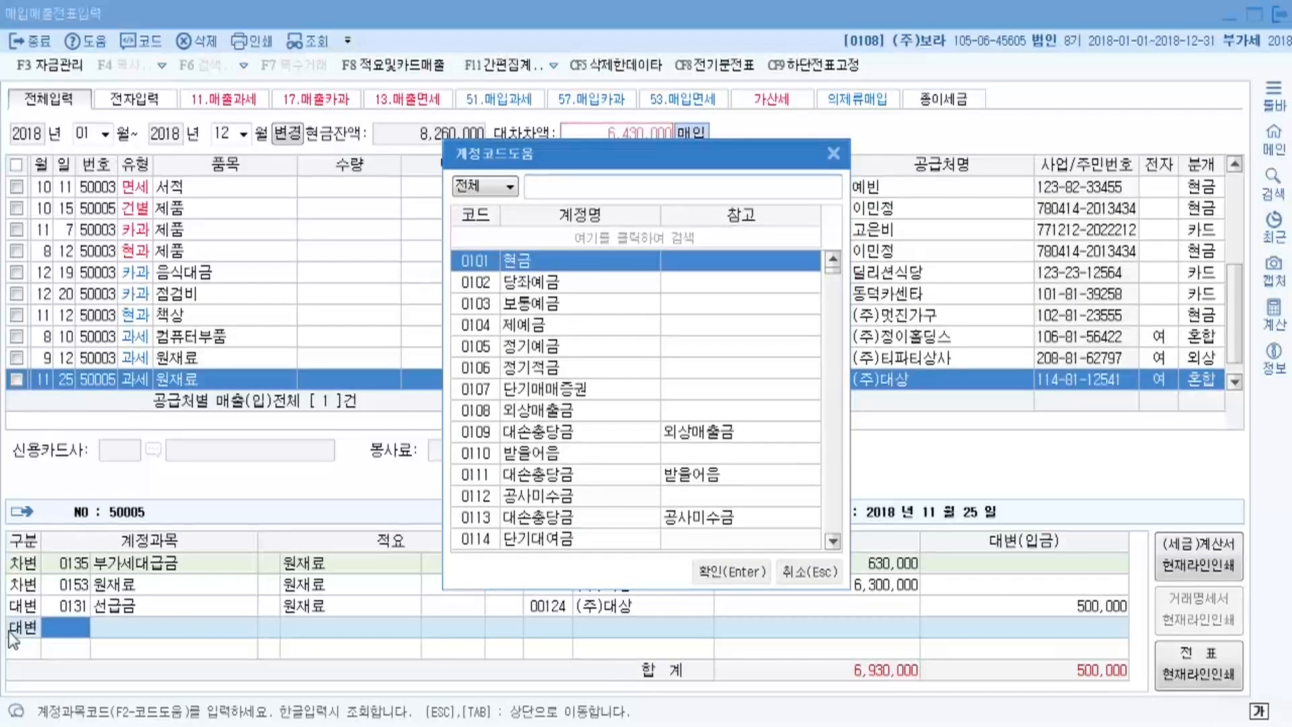
text(외상매입)
key(Return)
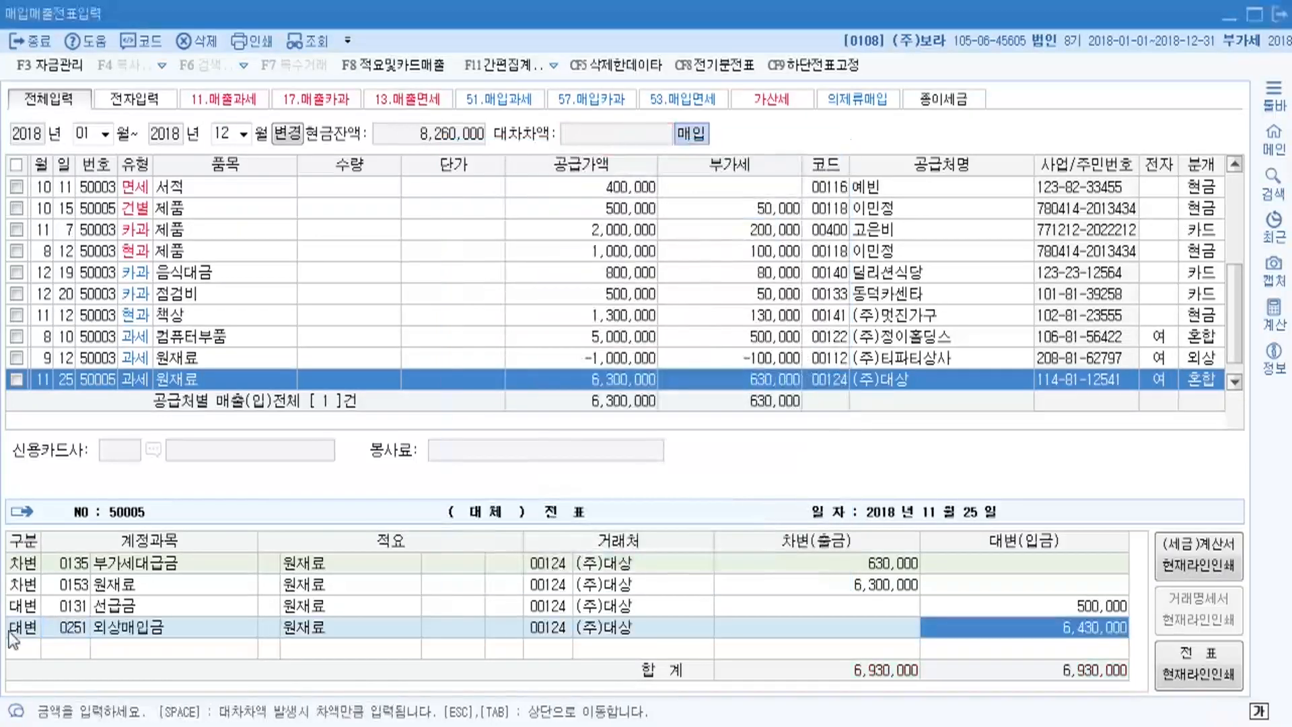
key(Return)
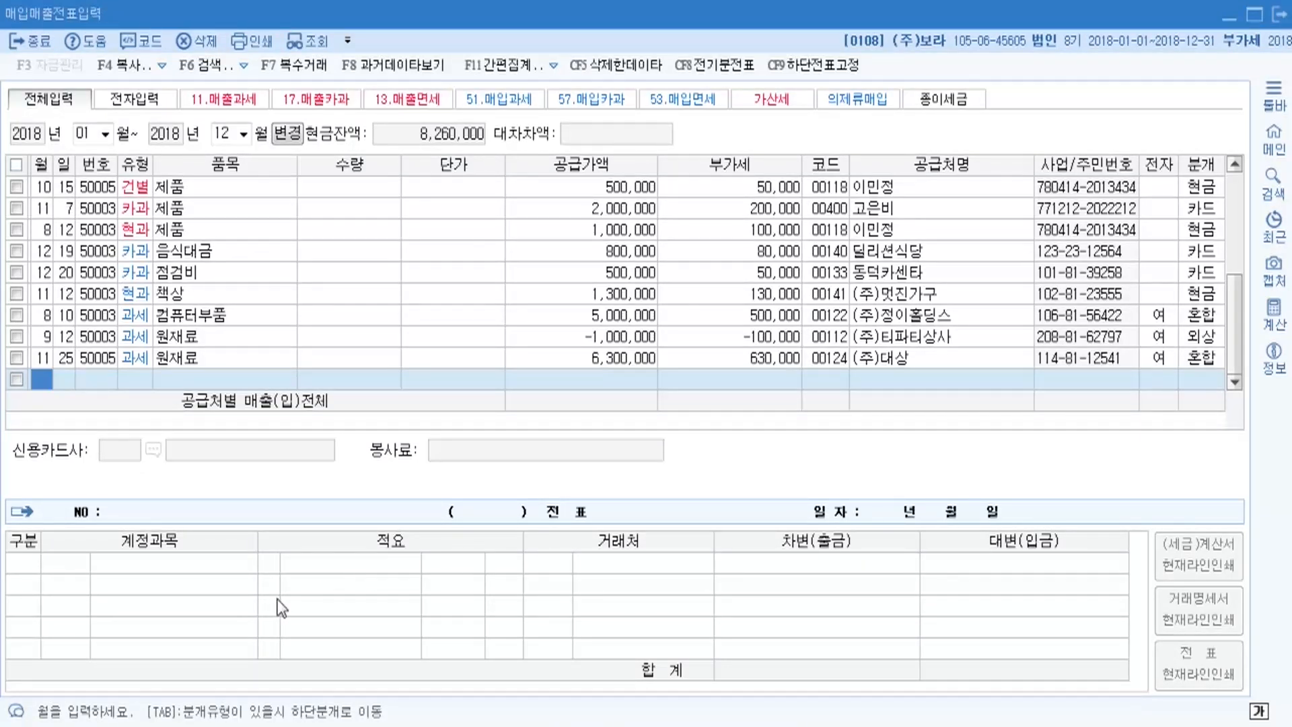
Step: Consult the October 15 (주)고구려 example in the Adobe Acrobat Reader textbook and start a voucher line dated month 10, day 15, type 51.과세
key(alt+Tab)
scroll(424, 531, down, 10)
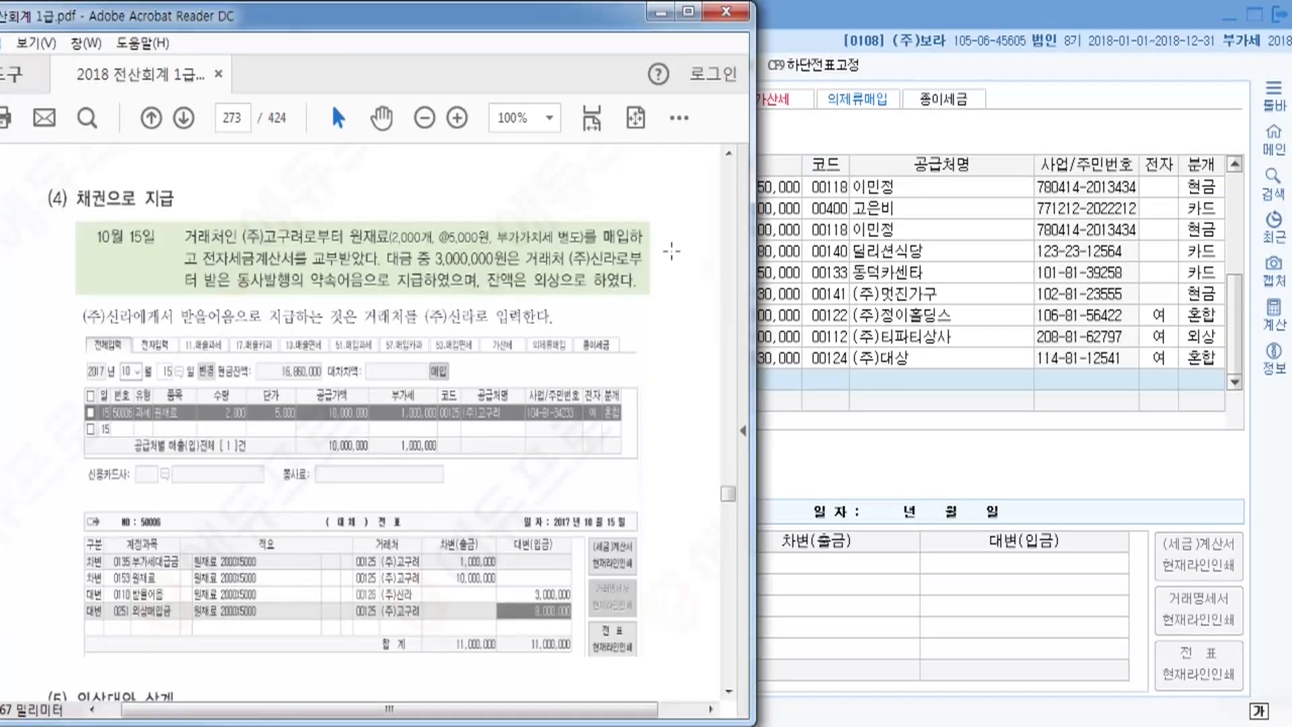
click(815, 13)
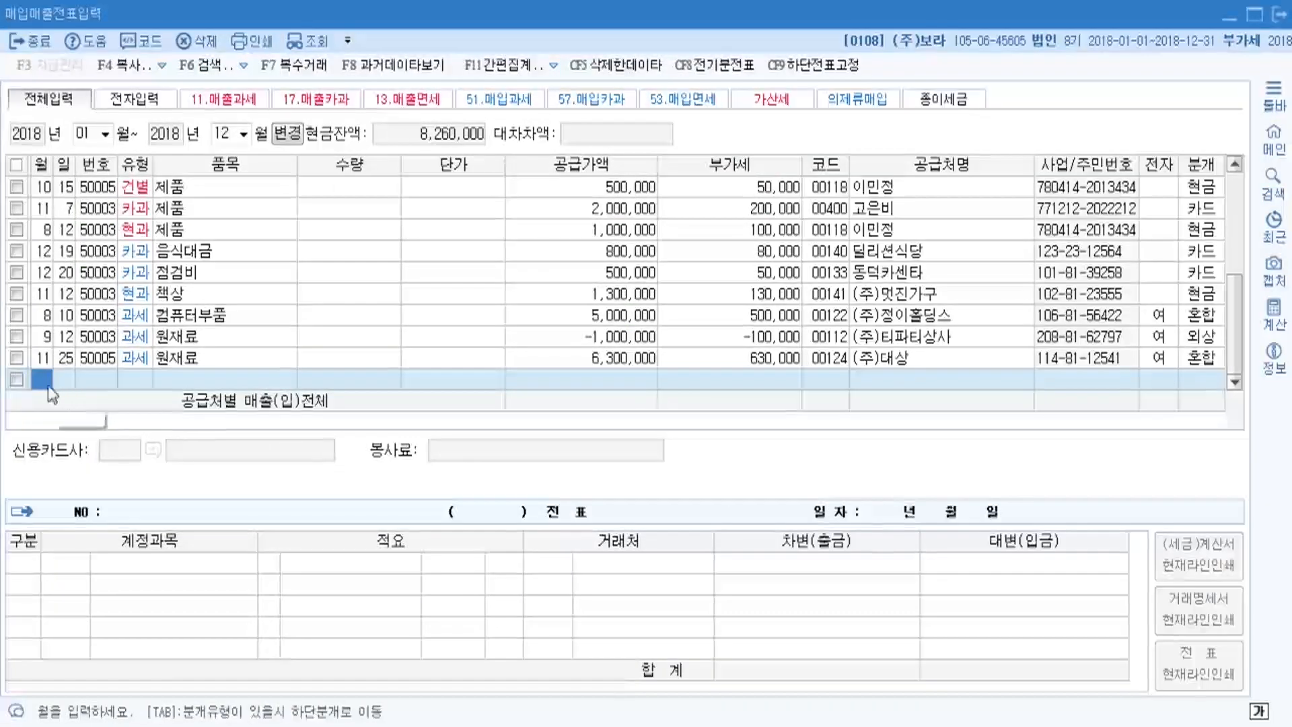
text(10)
key(Return)
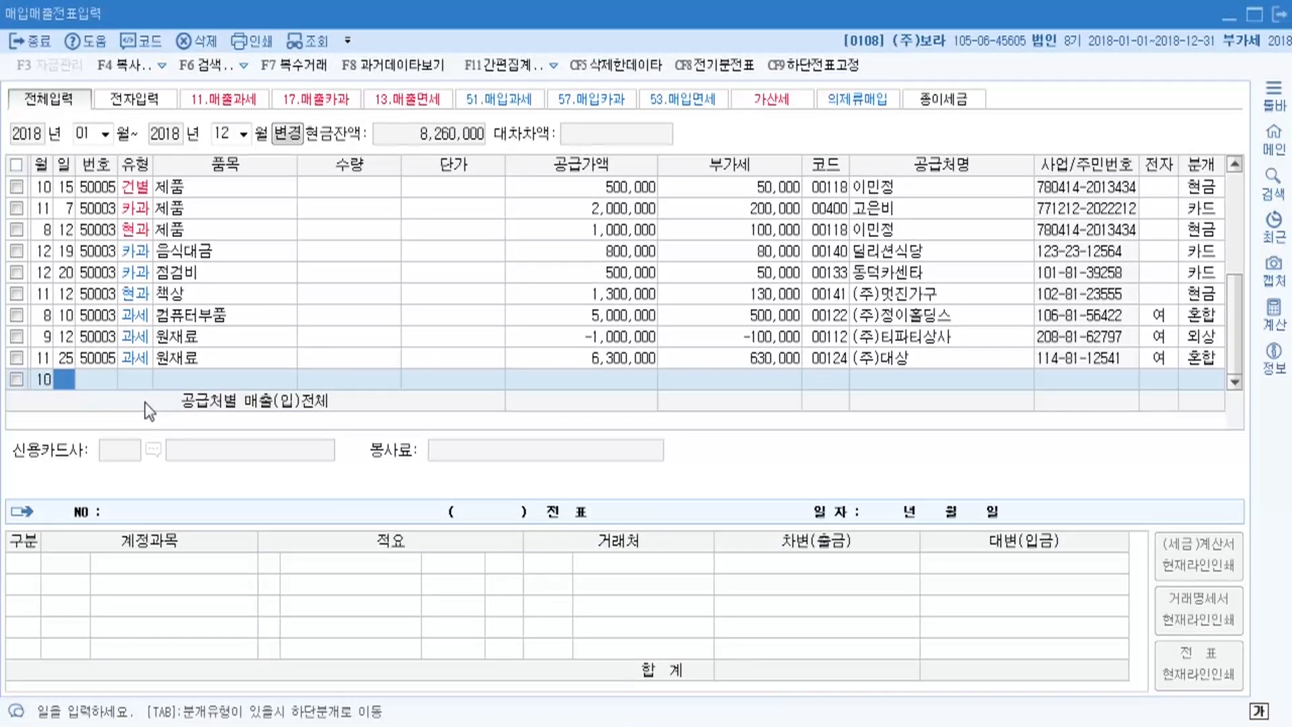
text(15)
key(Return)
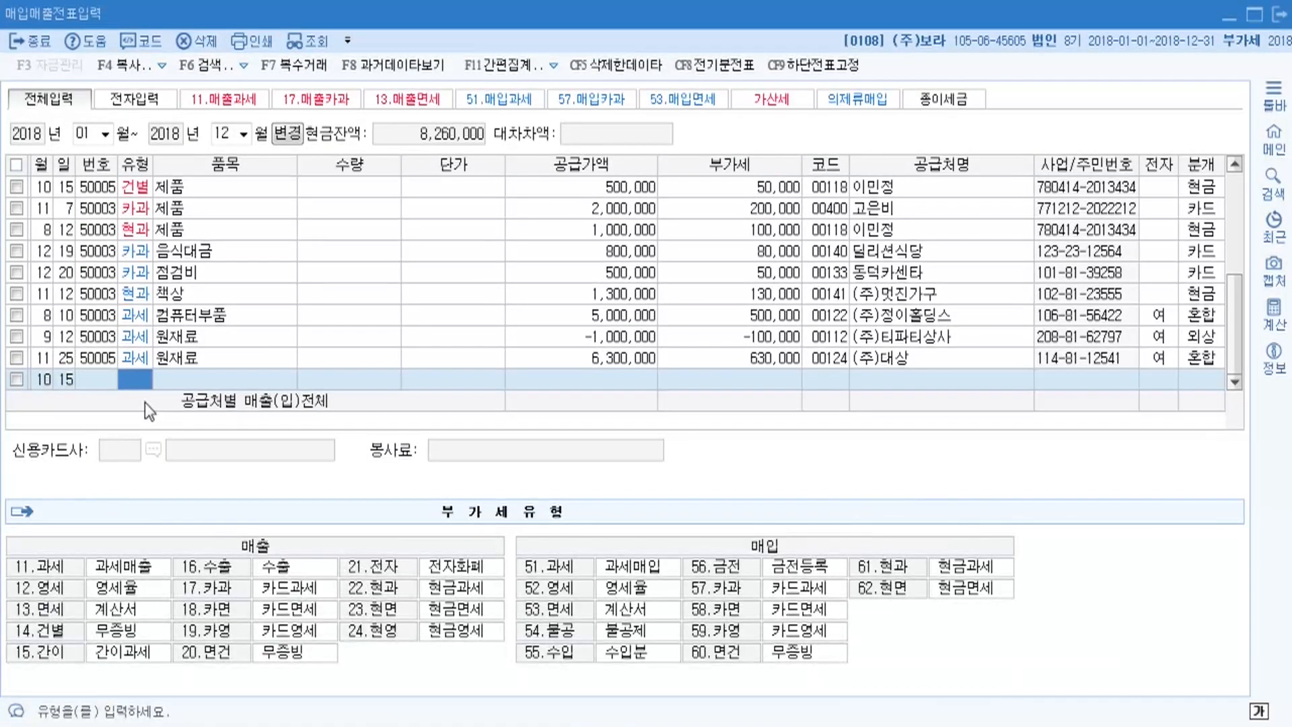
text(51)
key(Return)
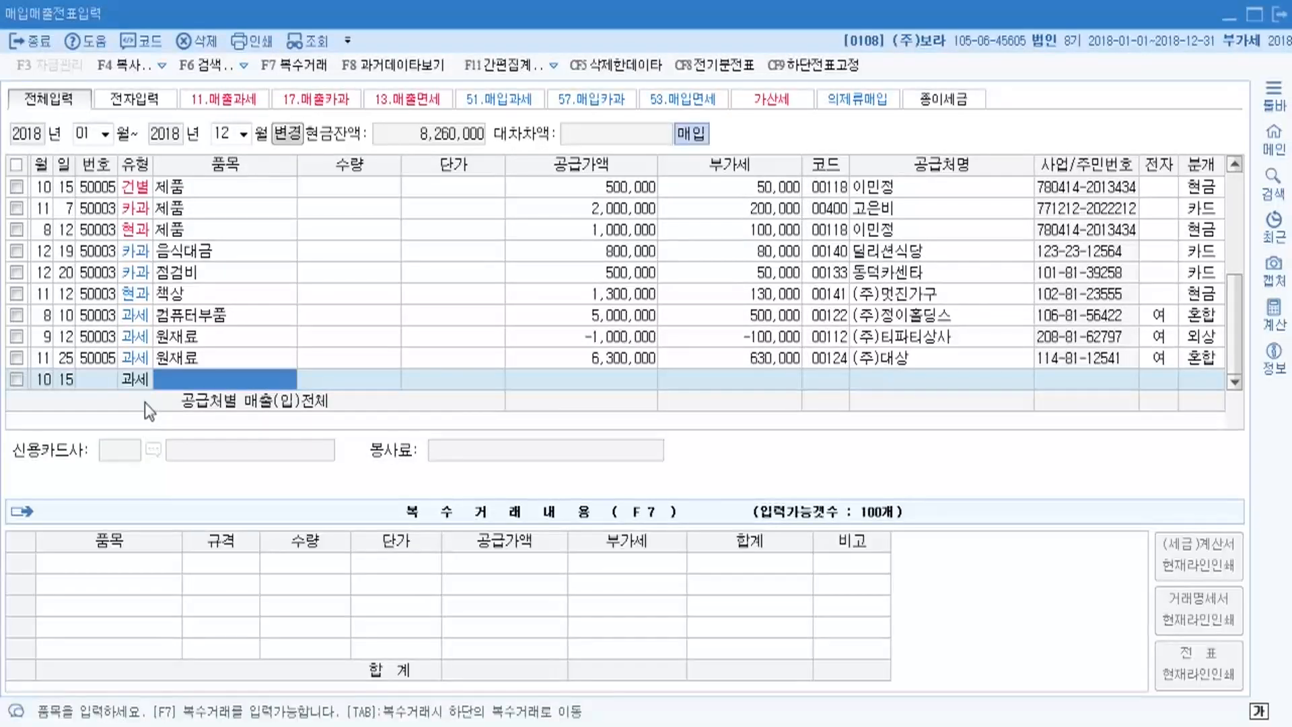
Step: Enter 원재료 as the October 15 item with a quantity of 2,000 and a unit price of 5,000
key(Return)
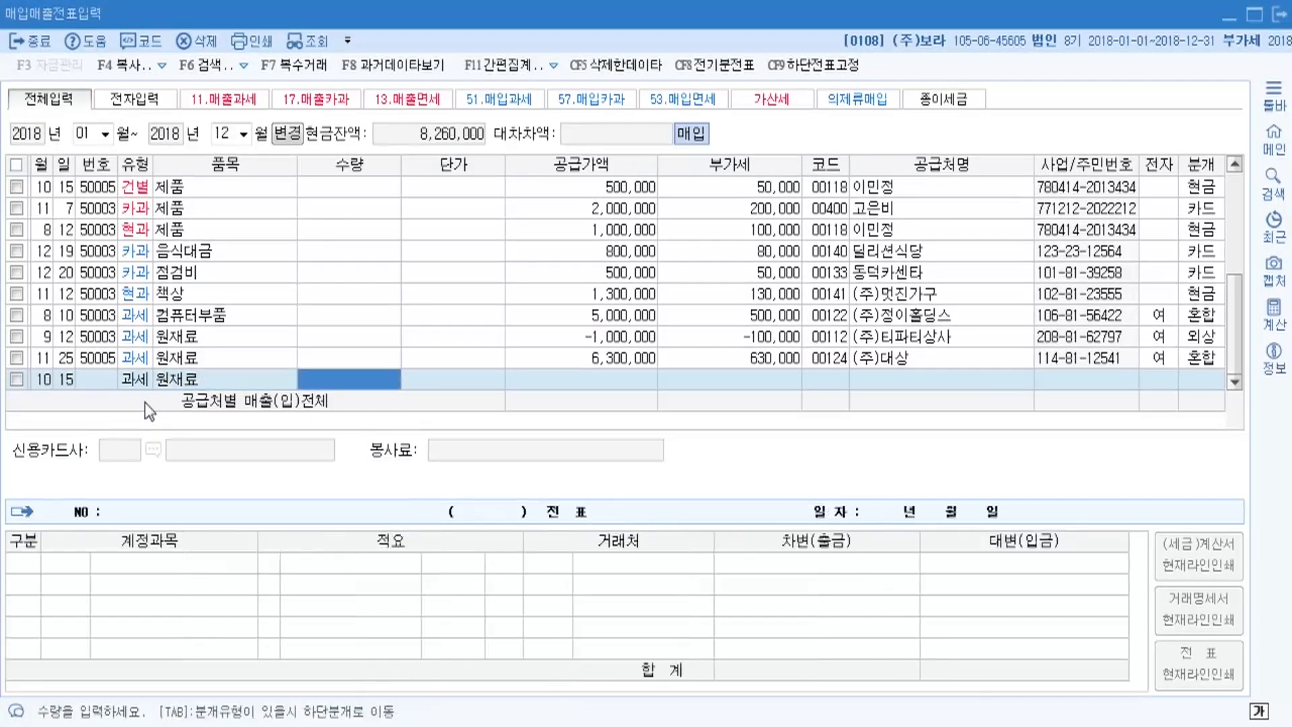
key(Return)
key(shift+Tab)
text(2000)
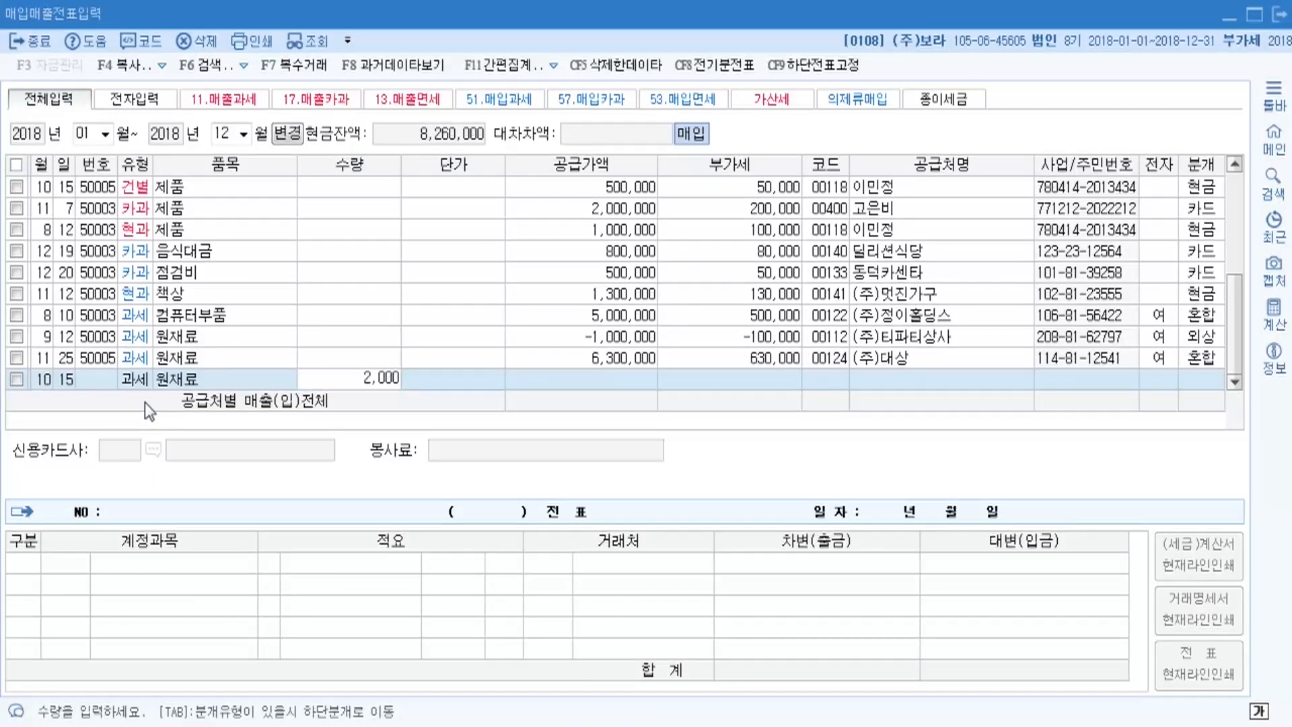
key(Return)
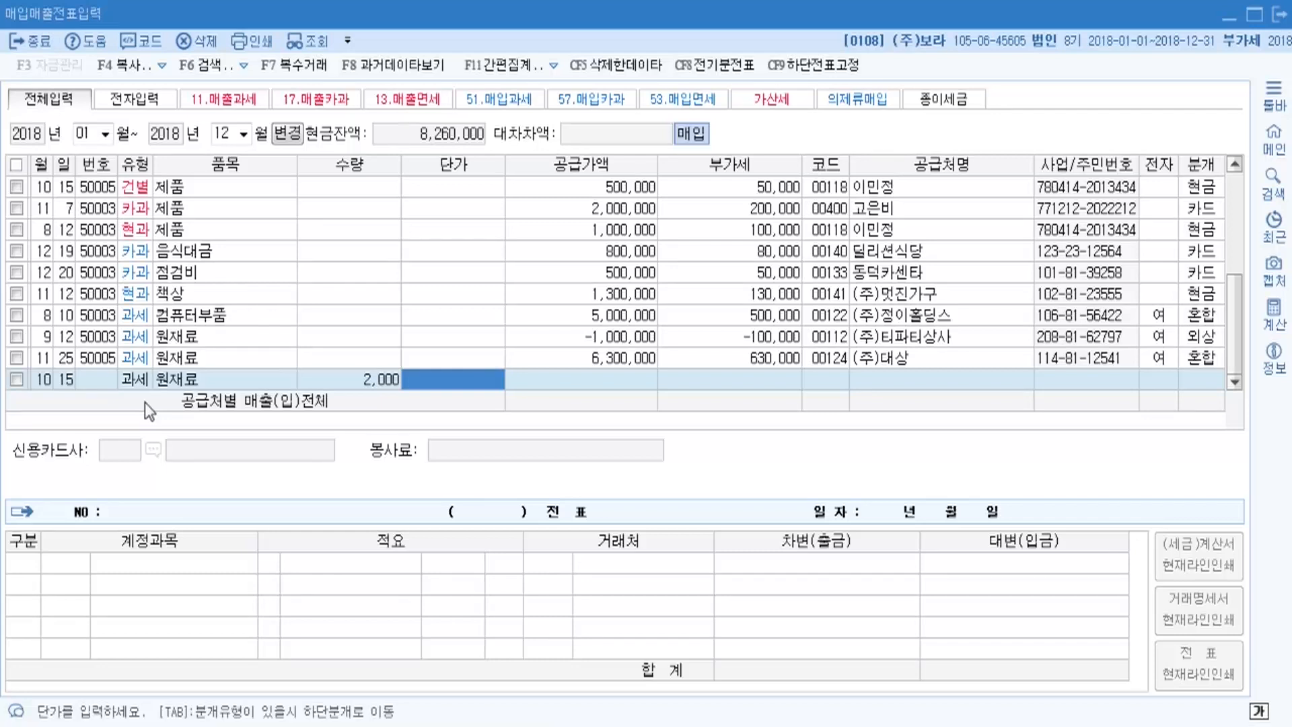
text(5000)
key(Return)
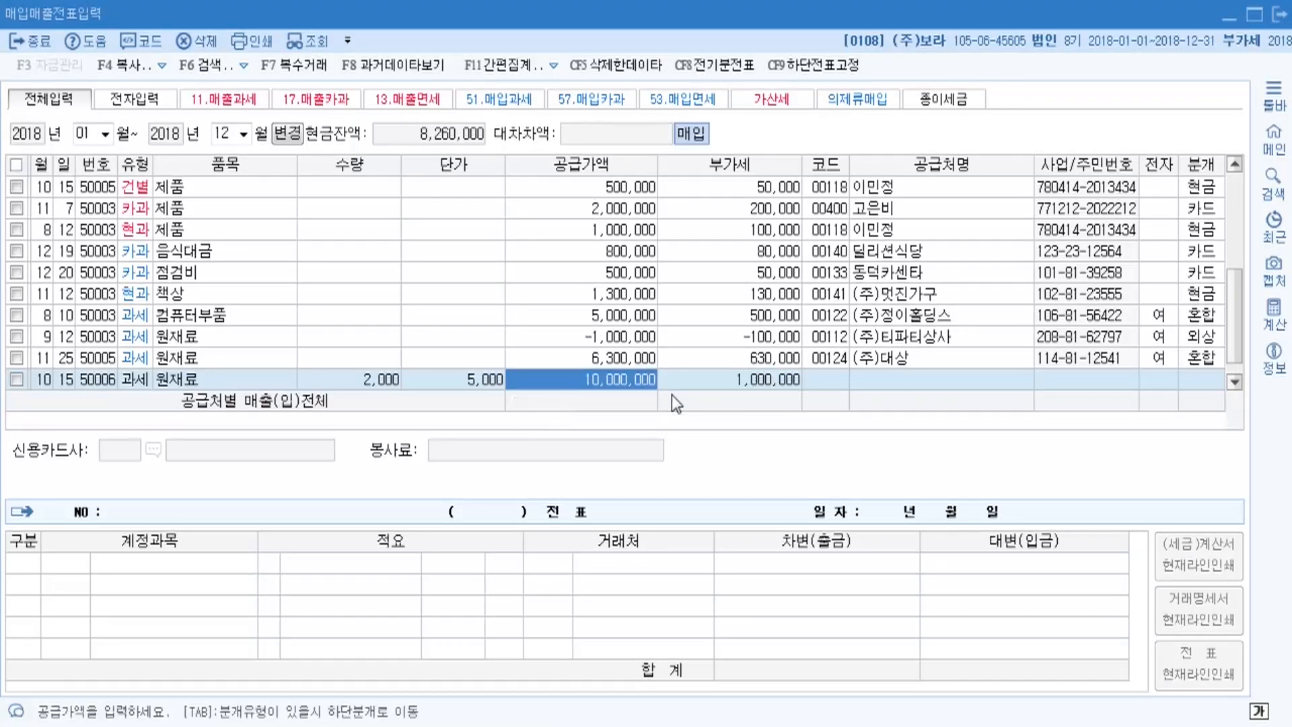
Step: Assign supplier (주)고구려 to the October 15 line, marked as an electronic tax invoice (여) with journal type 혼합
key(Return)
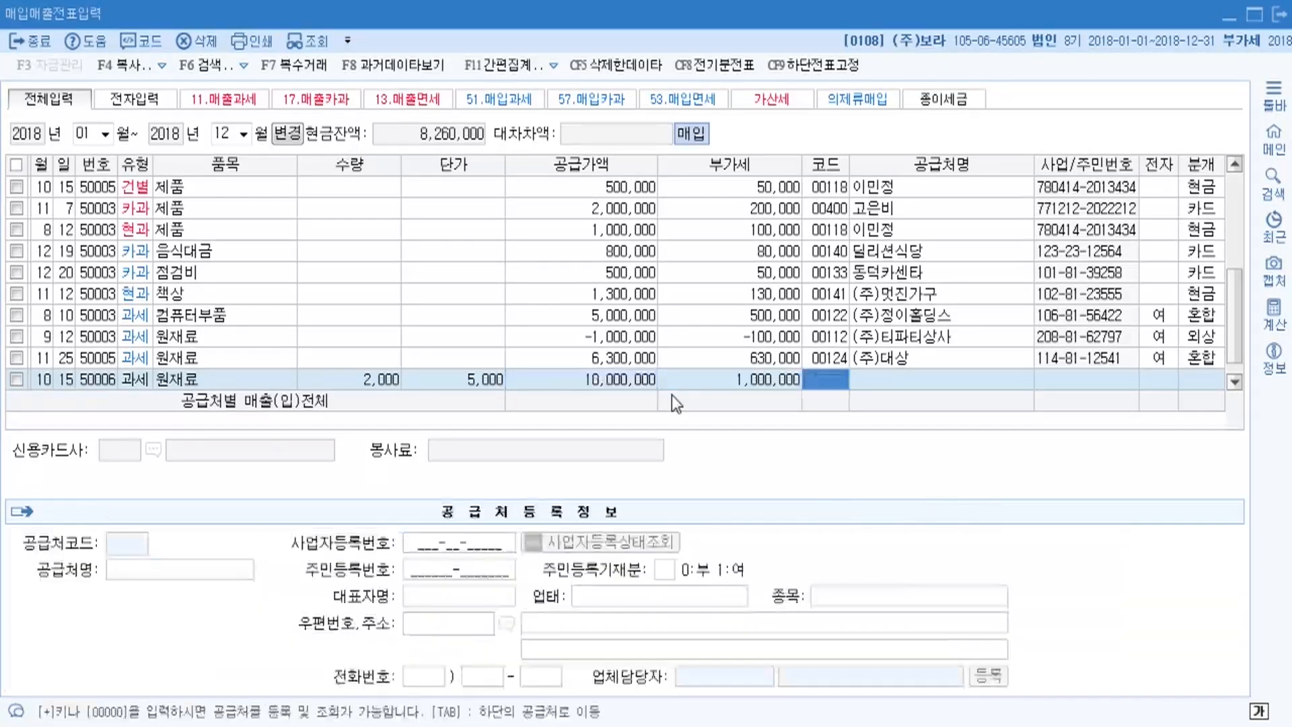
key(F2)
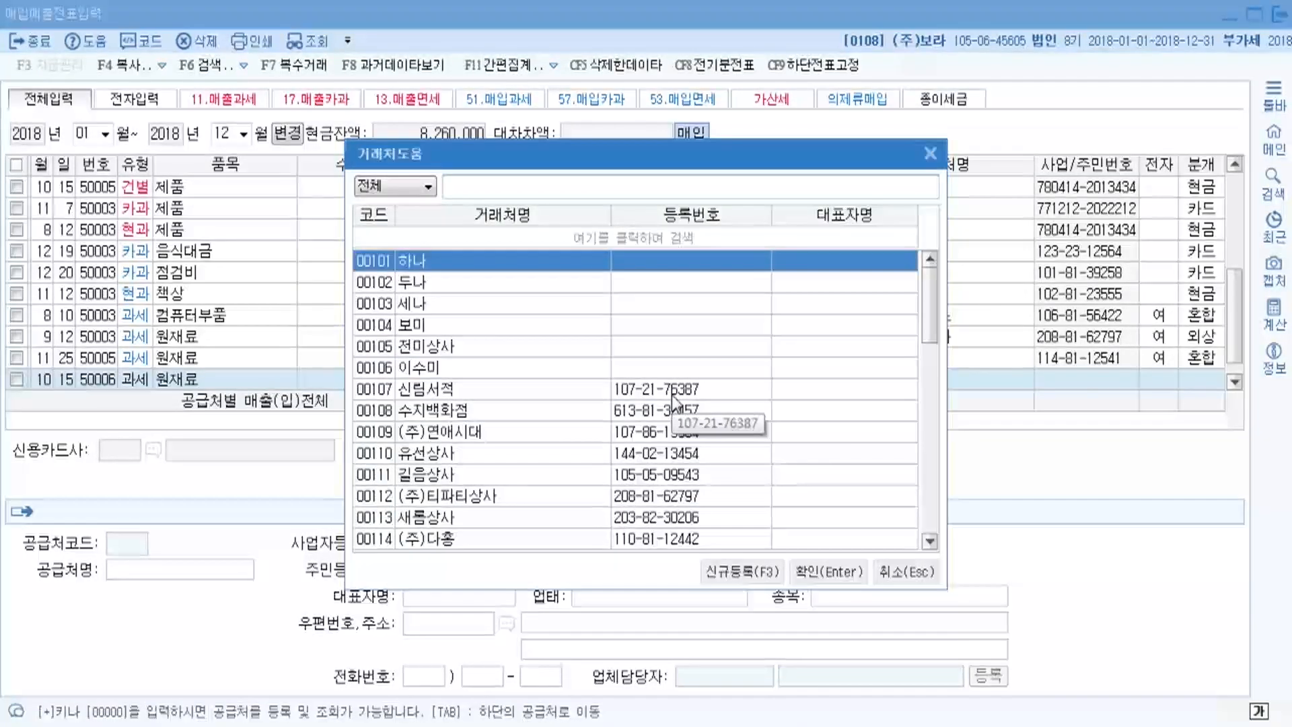
text(극)
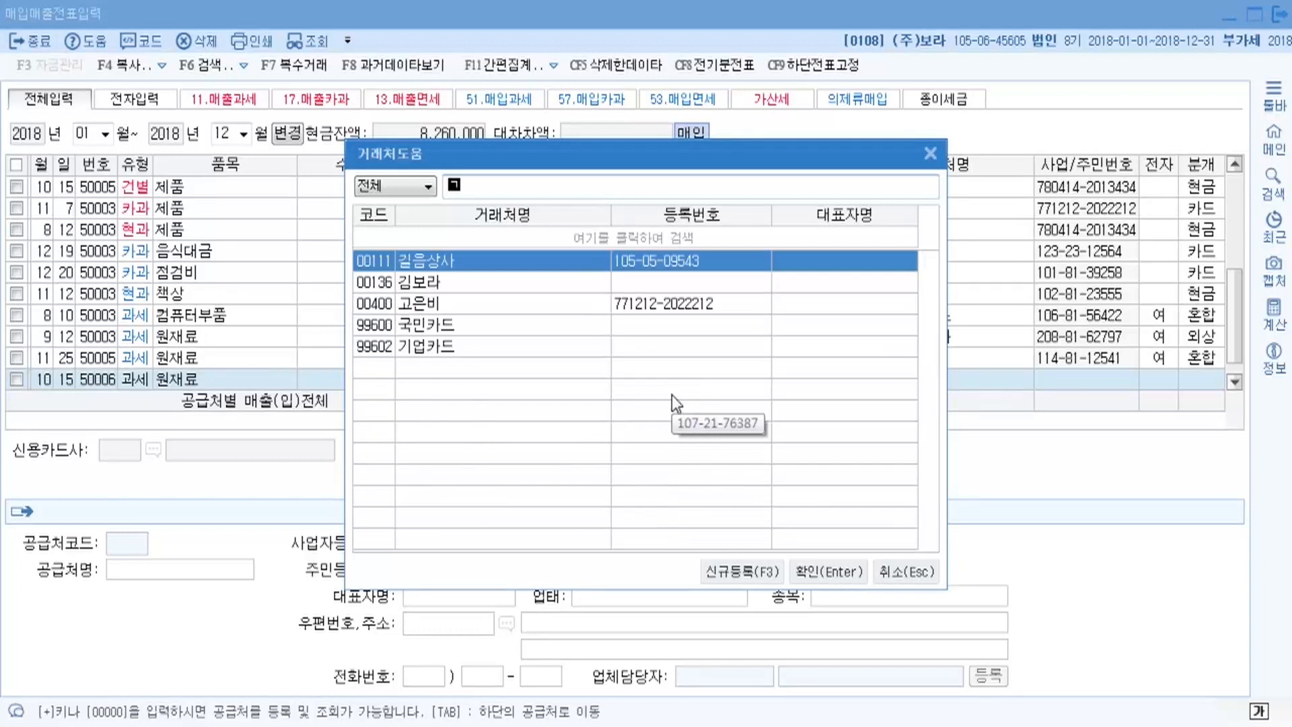
key(Return)
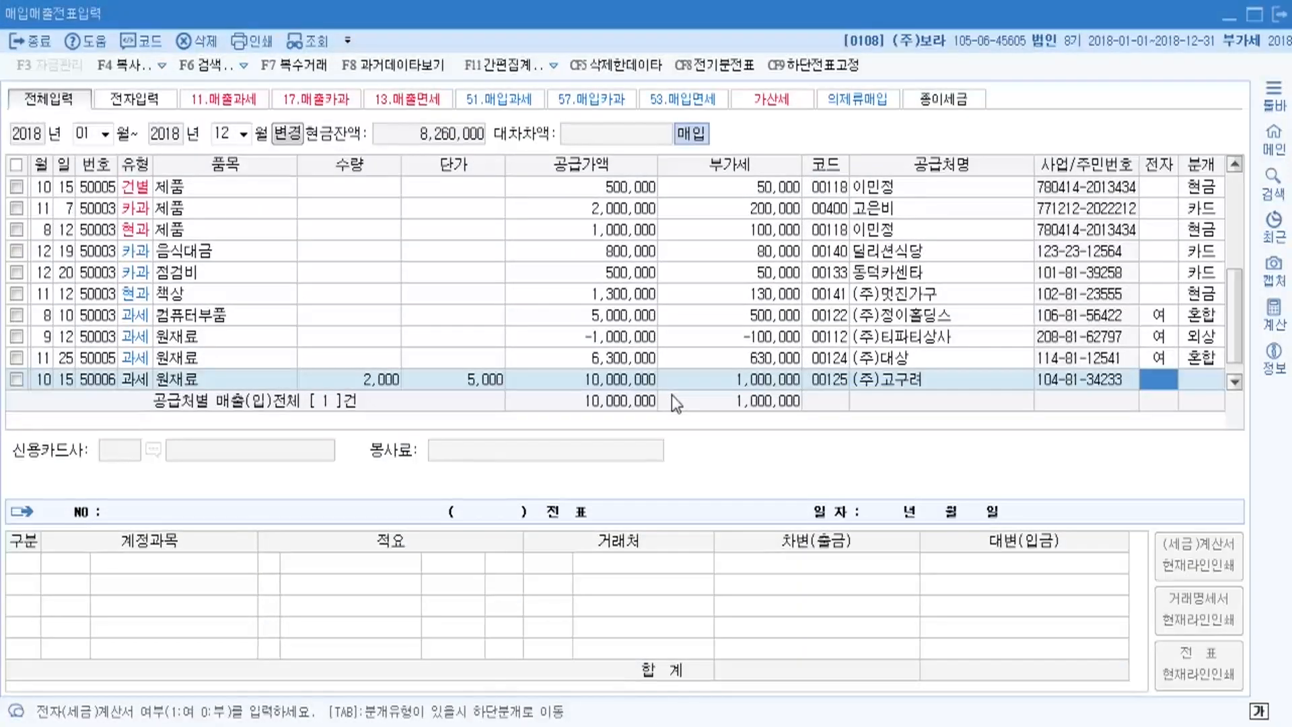
key(1)
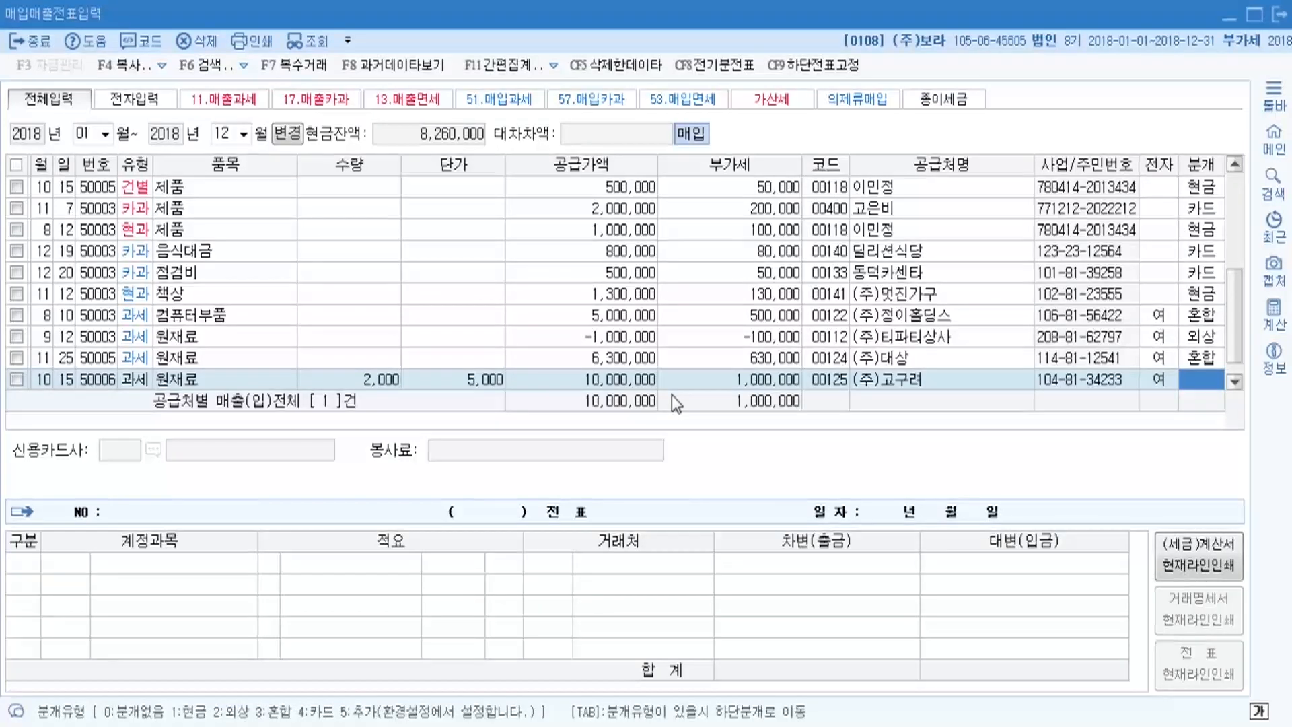
key(3)
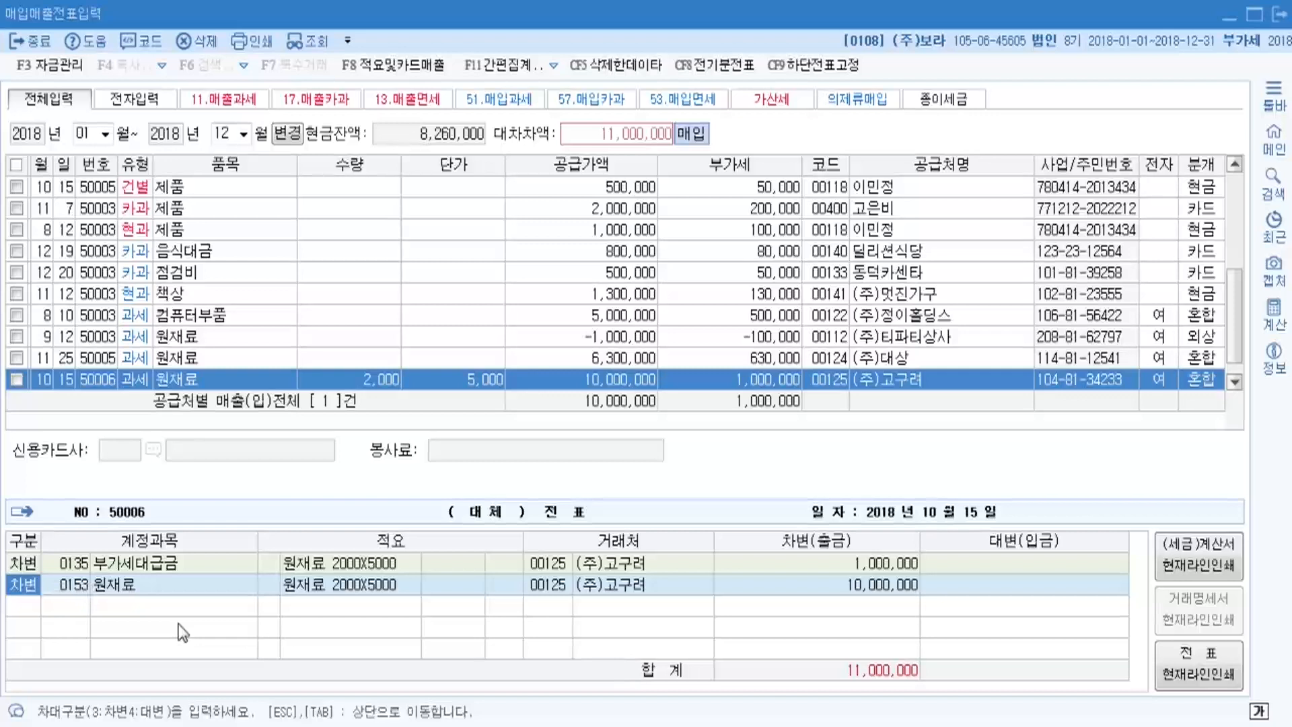
Step: Add a credit (대변) line for 받을어음 with 3,000,000 below the debit lines of the October 15 journal entry
key(Return)
key(Return)
key(Return)
key(Return)
key(Return)
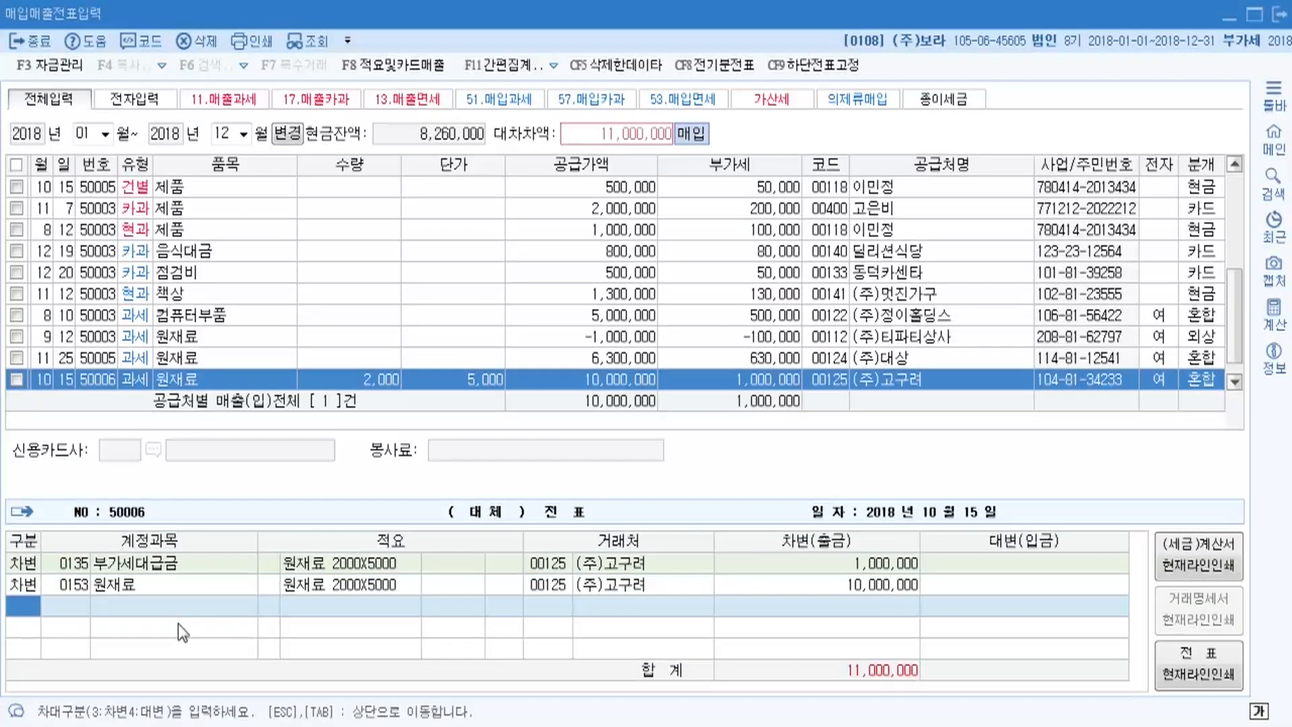
key(4)
key(F2)
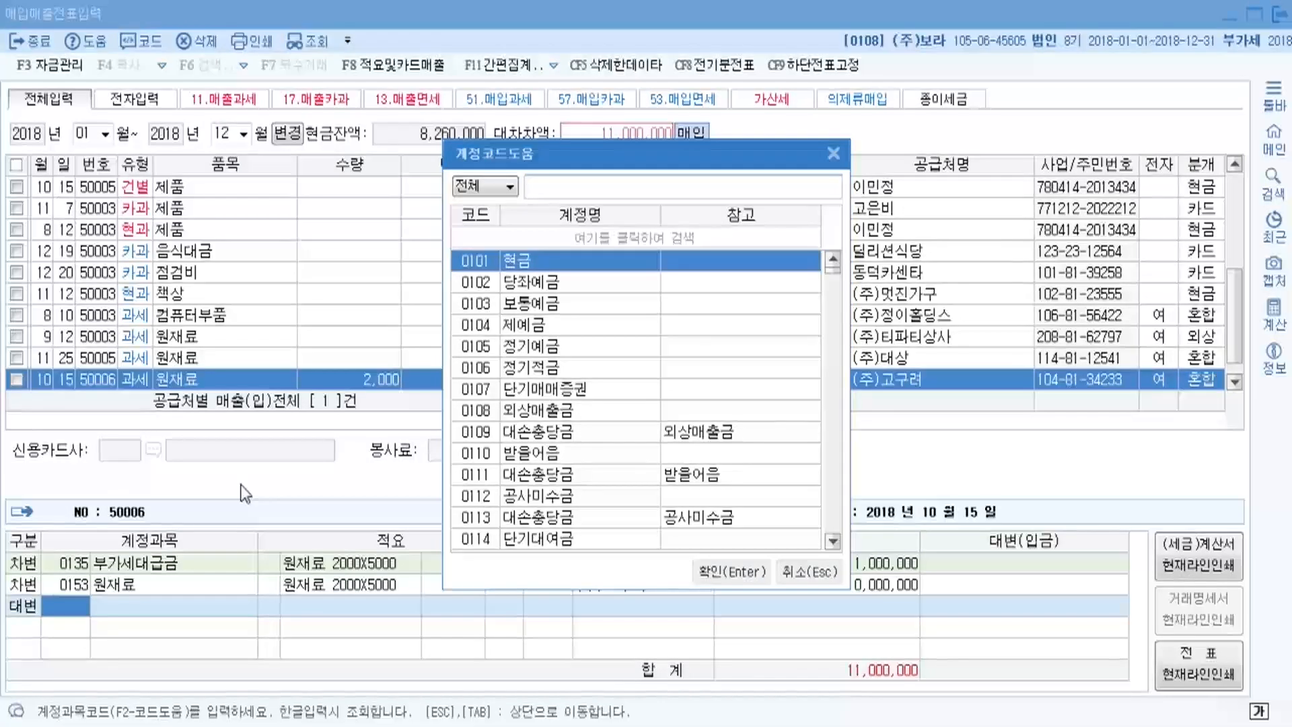
text(받을)
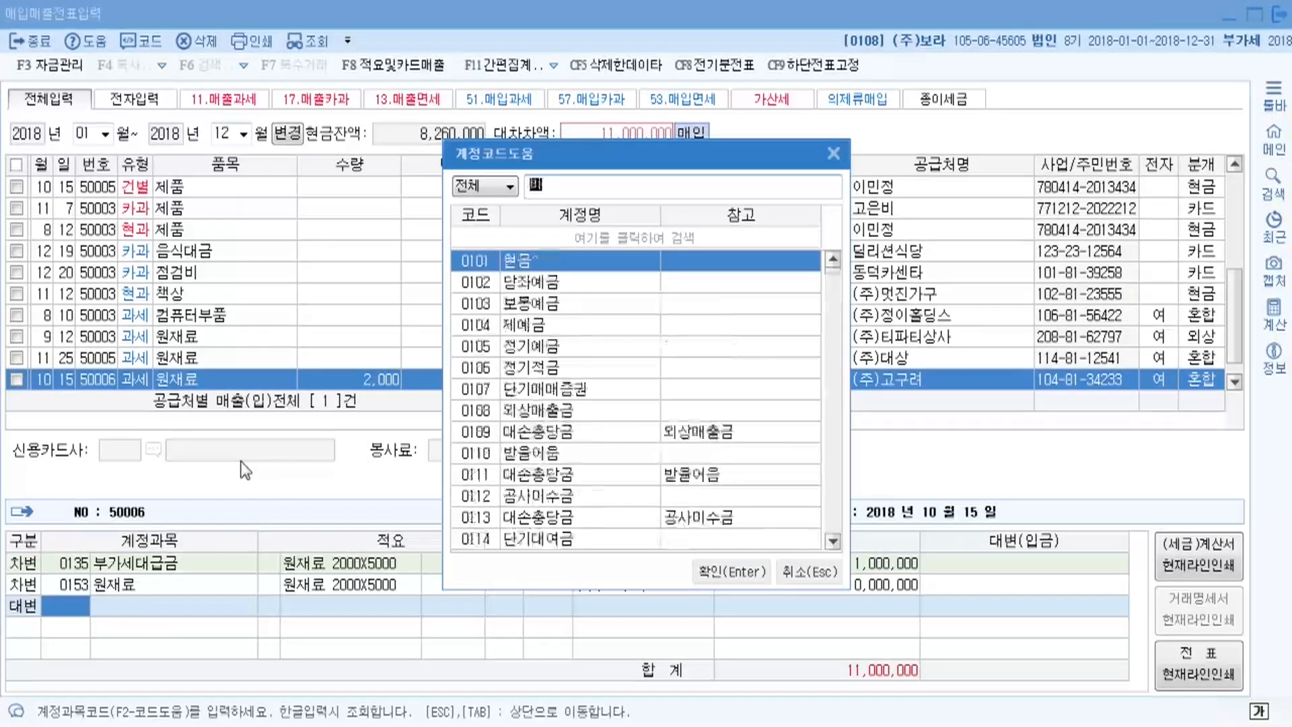
key(BackSpace)
key(BackSpace)
key(BackSpace)
key(BackSpace)
text(받을)
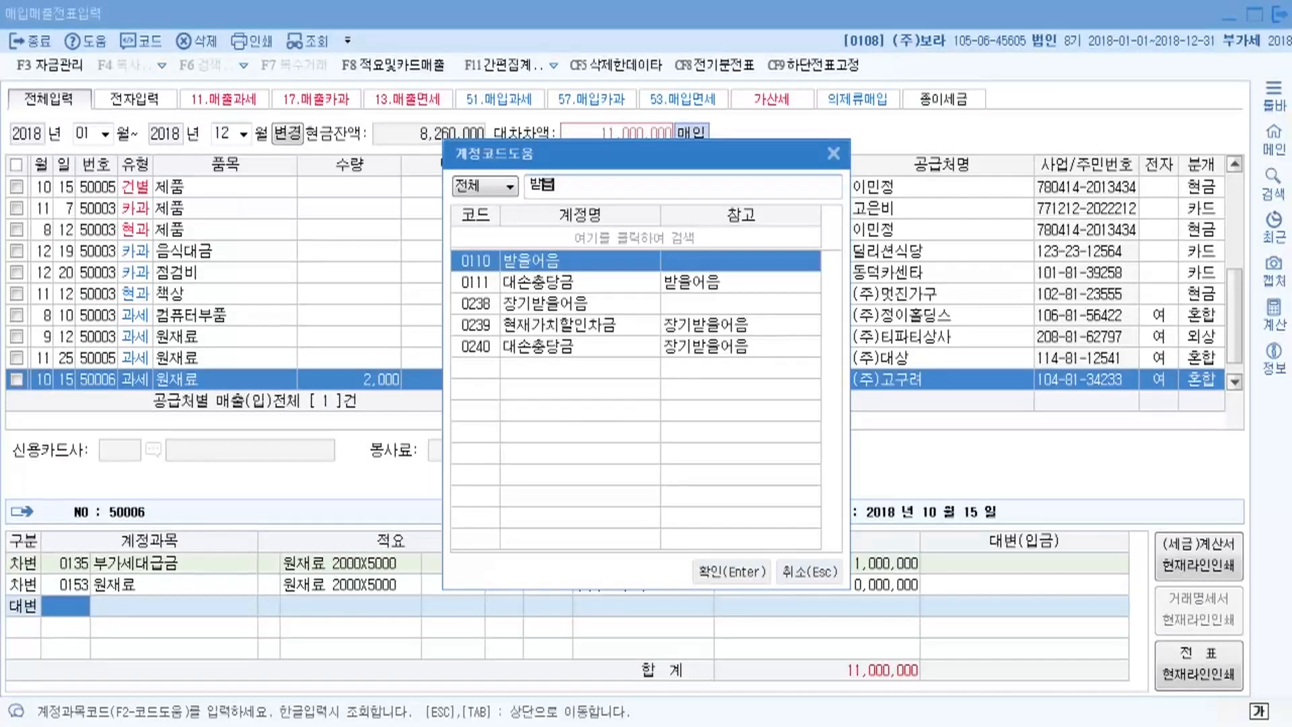
key(Return)
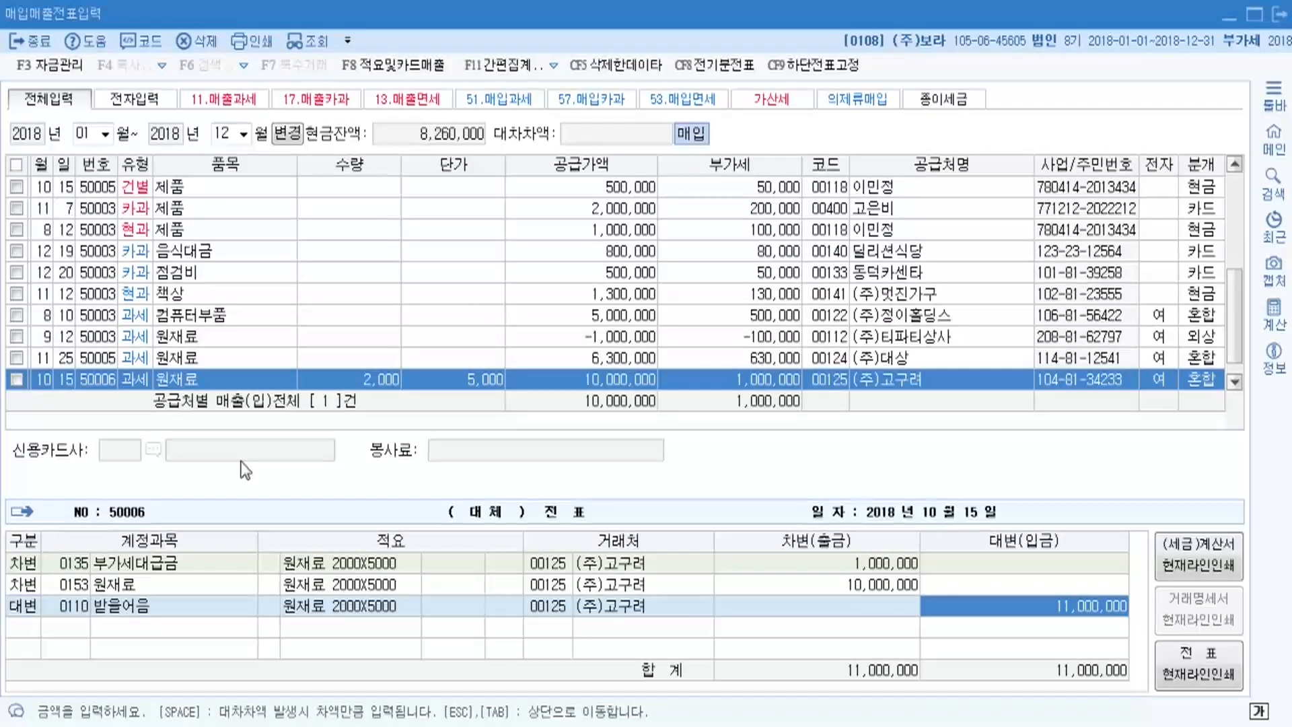
text(3000000)
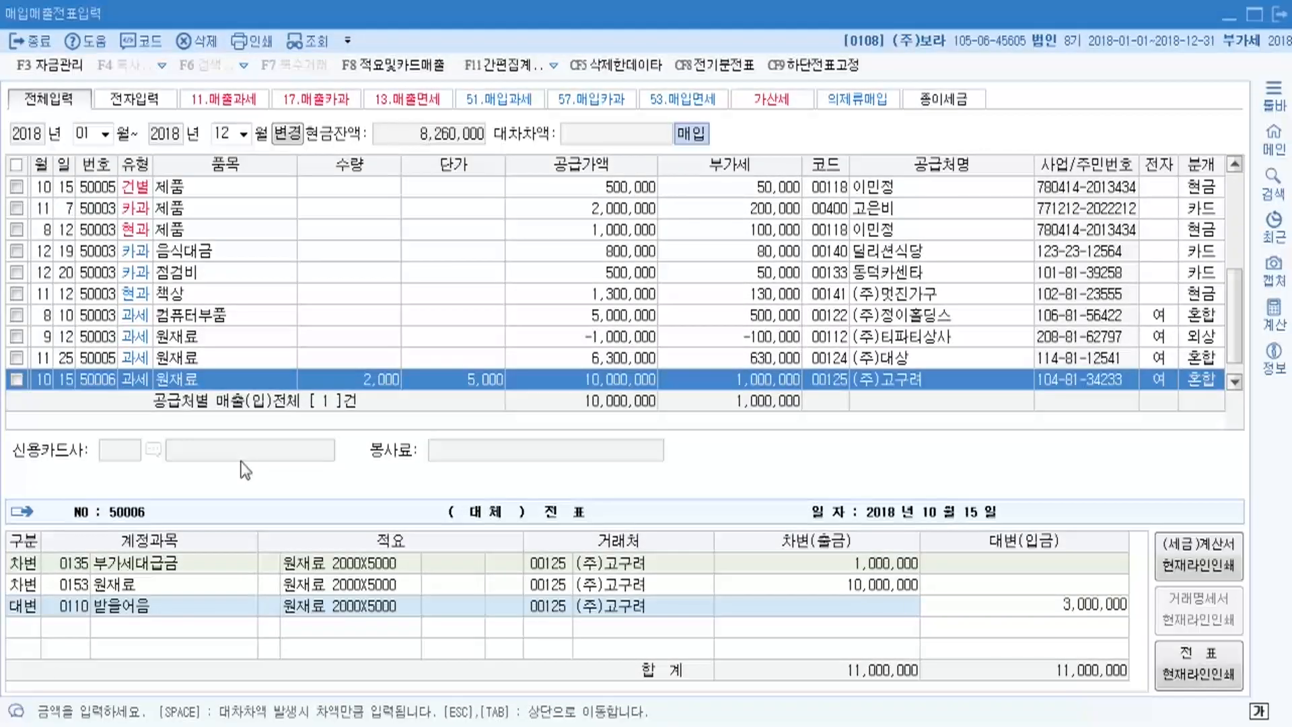
key(Return)
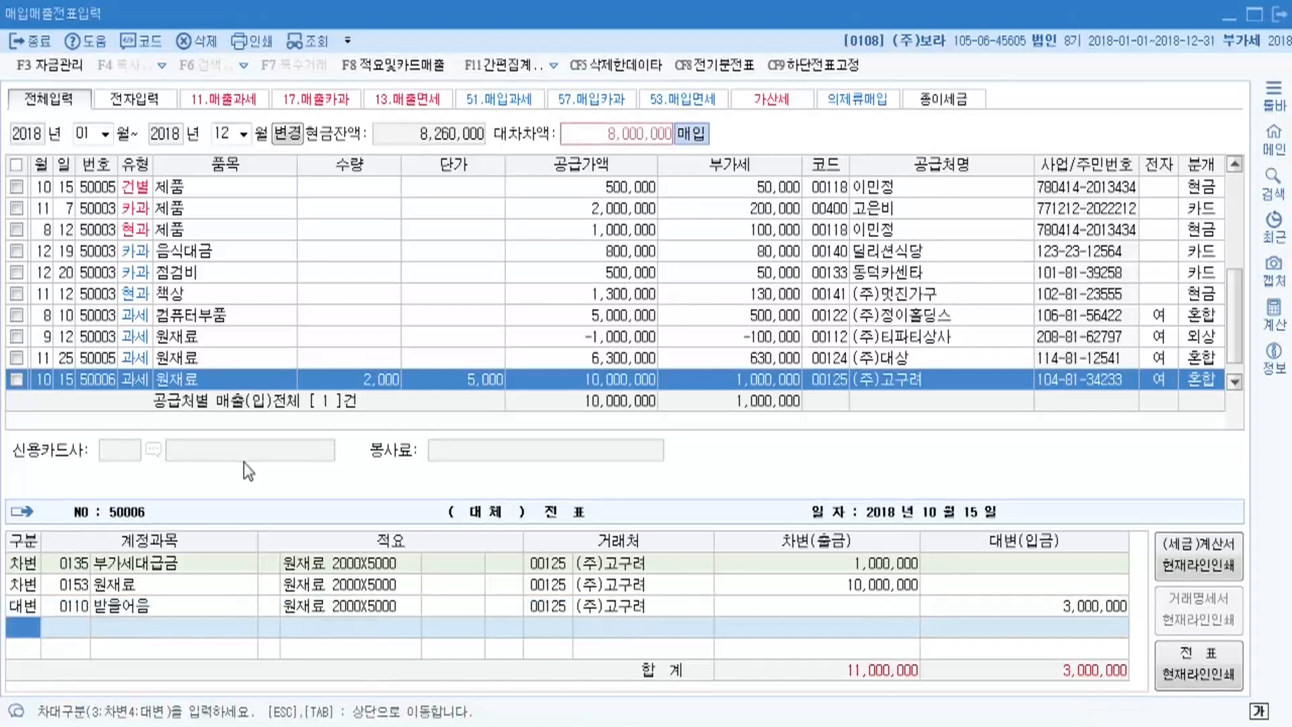
Step: Check the October 15 example in the Adobe Acrobat Reader textbook and change the counterparty of the 받을어음 line to (주)신라
click(982, 606)
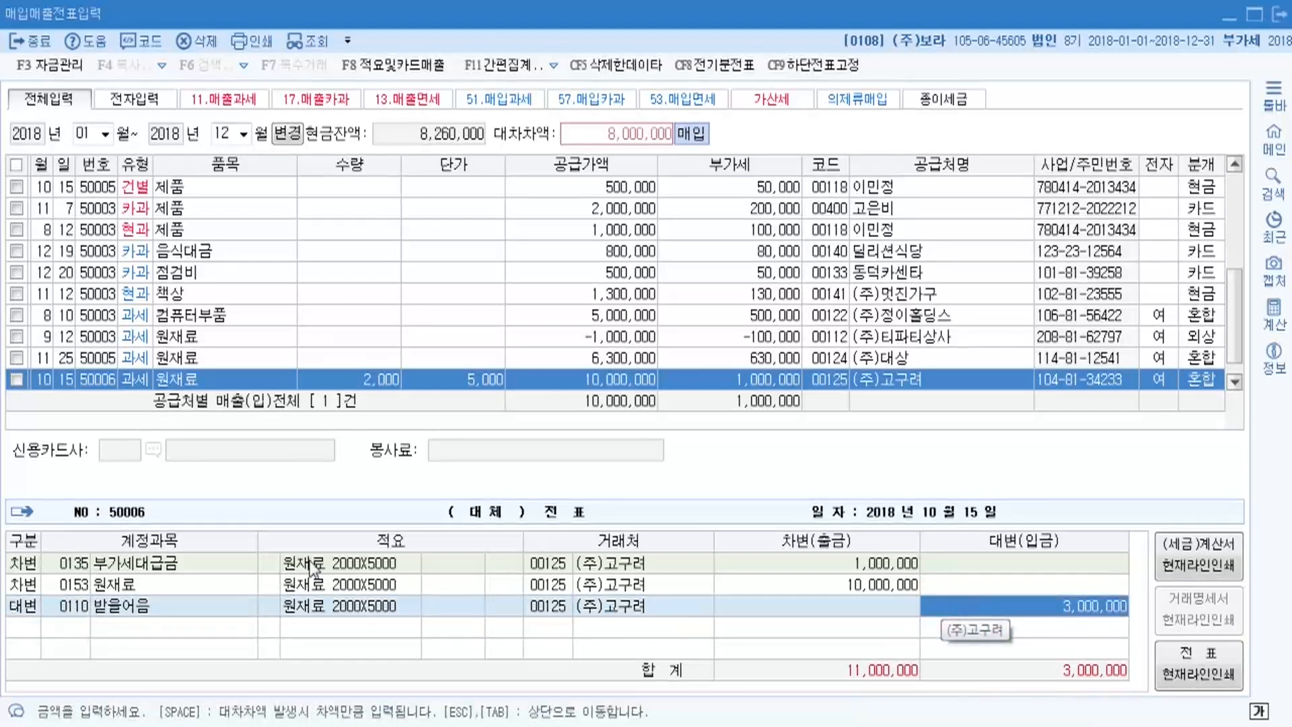
click(83, 610)
click(120, 616)
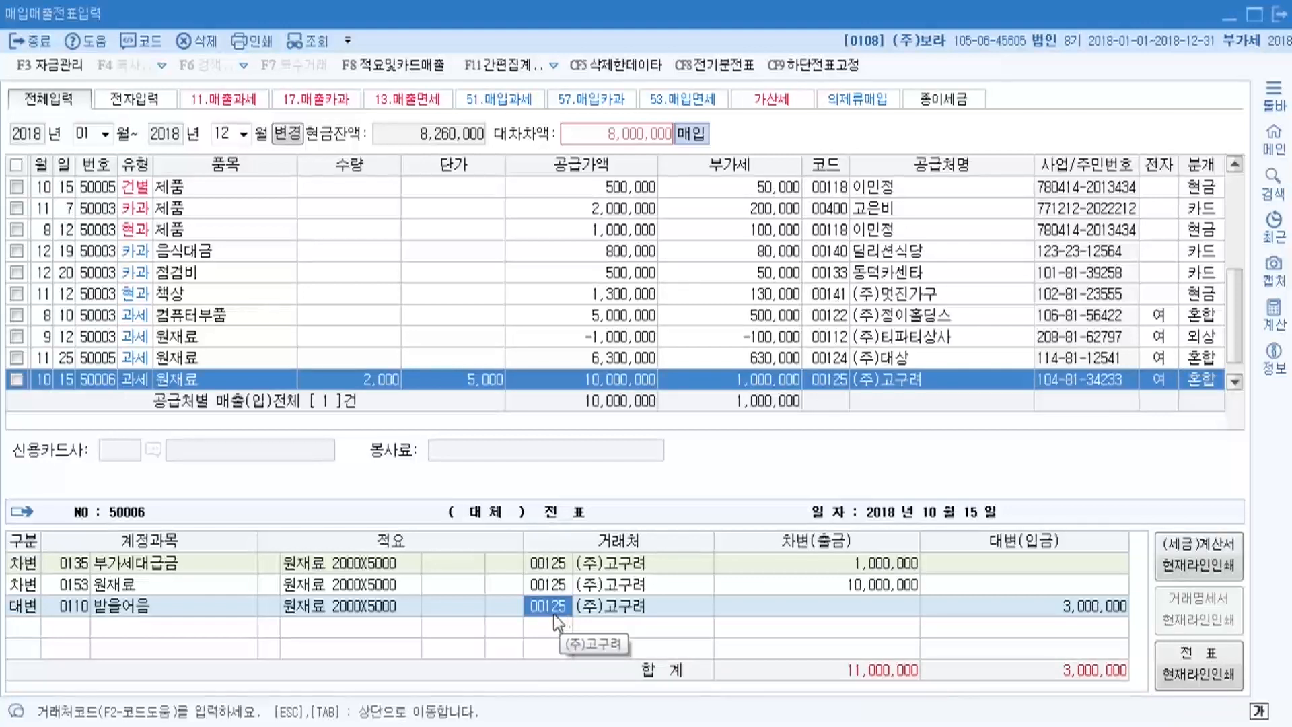
click(61, 607)
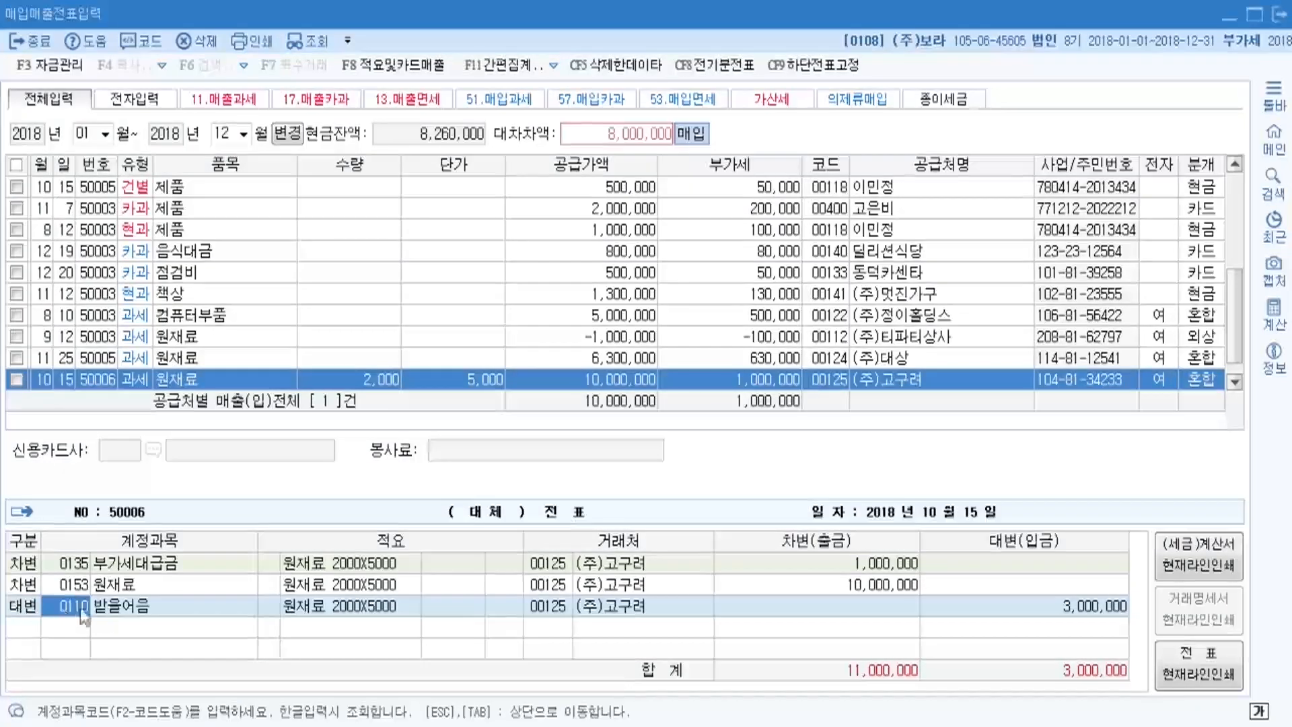
click(555, 607)
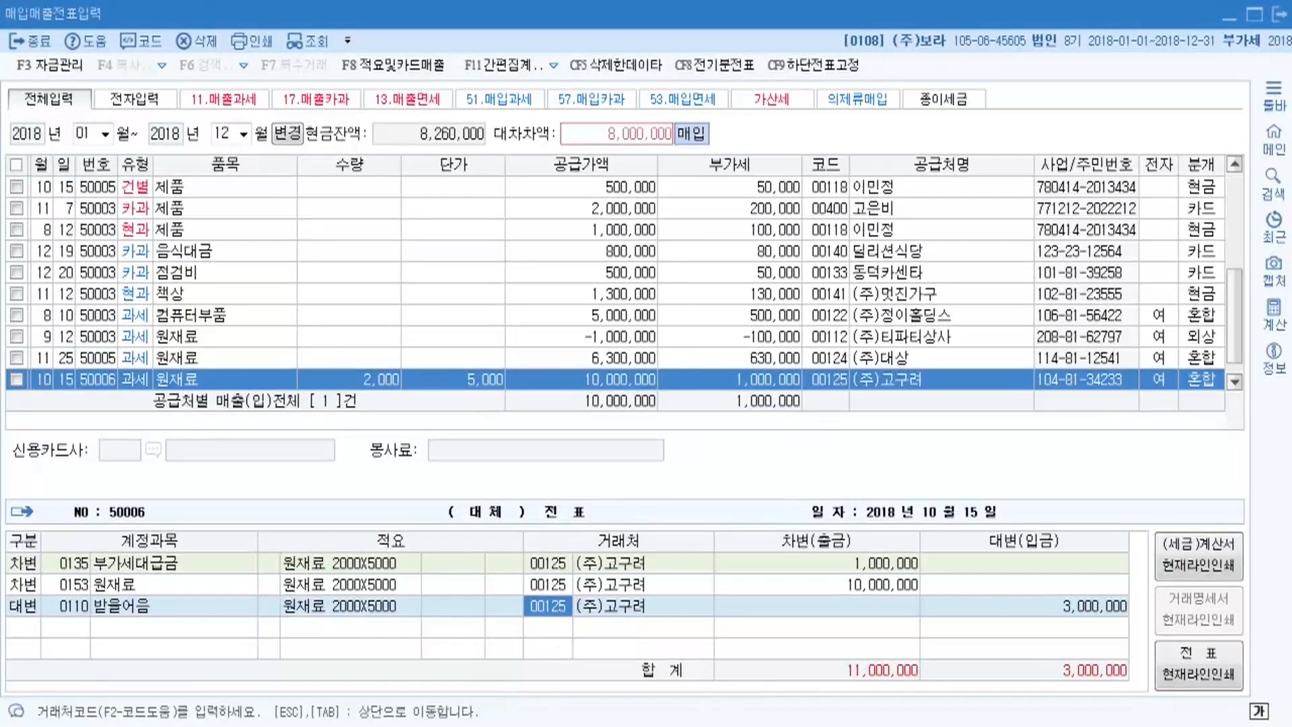
click(579, 718)
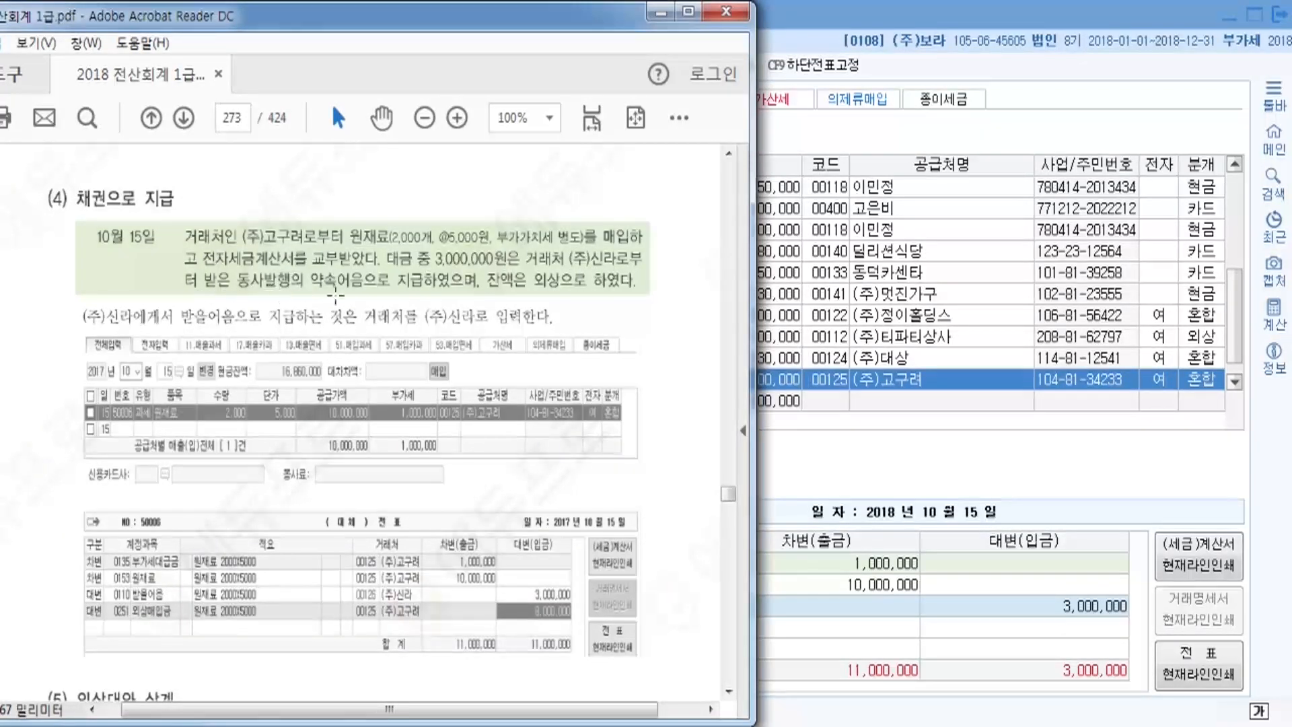
click(857, 595)
click(535, 607)
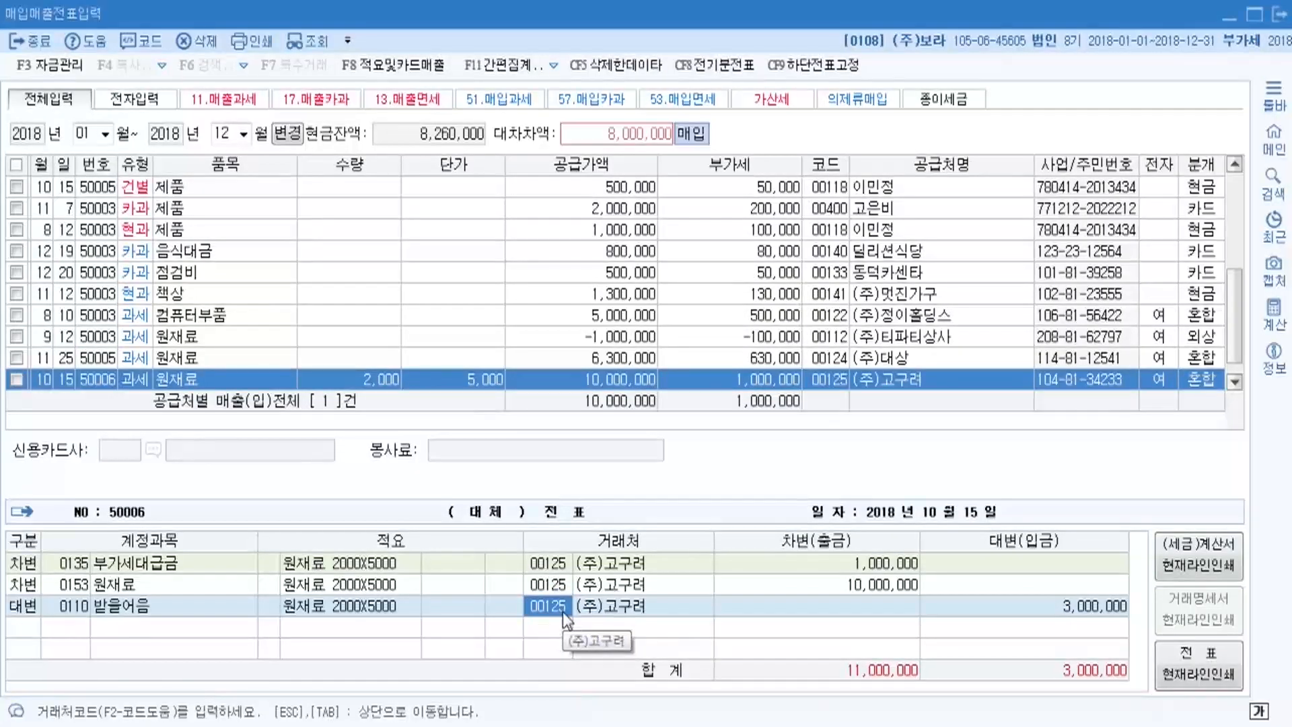
key(F2)
text(신라)
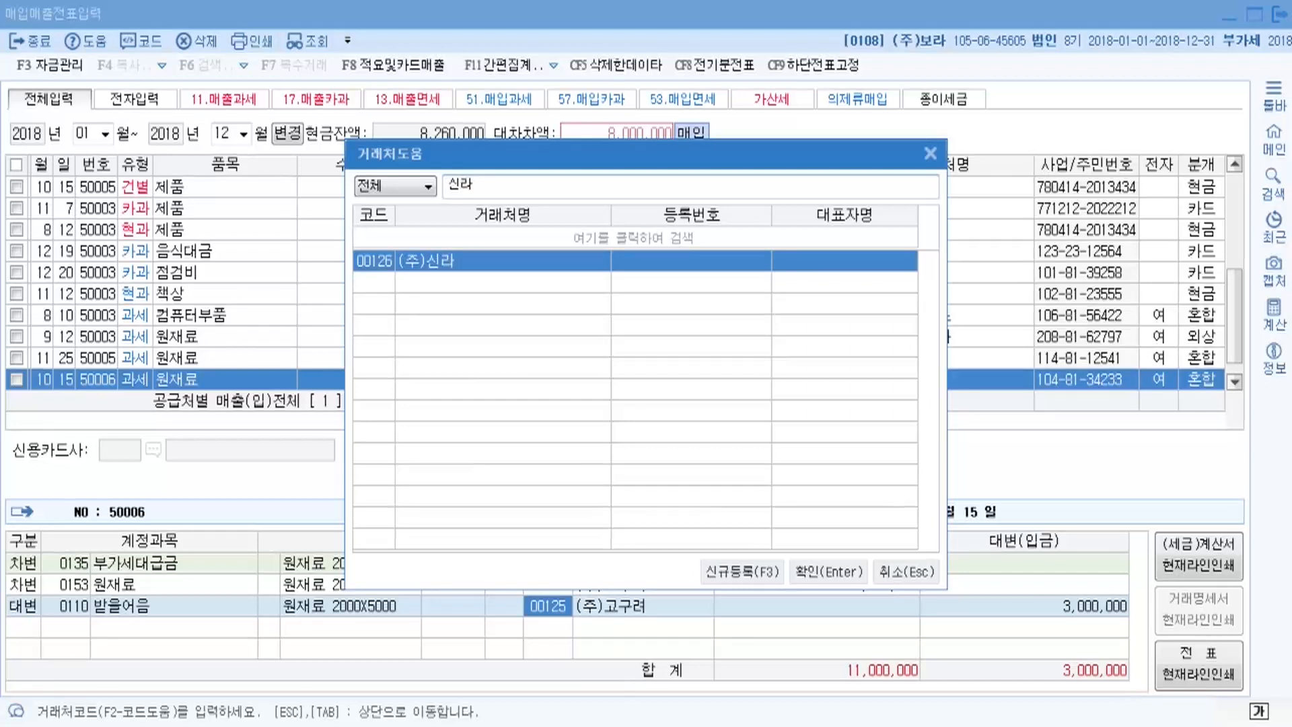
key(Return)
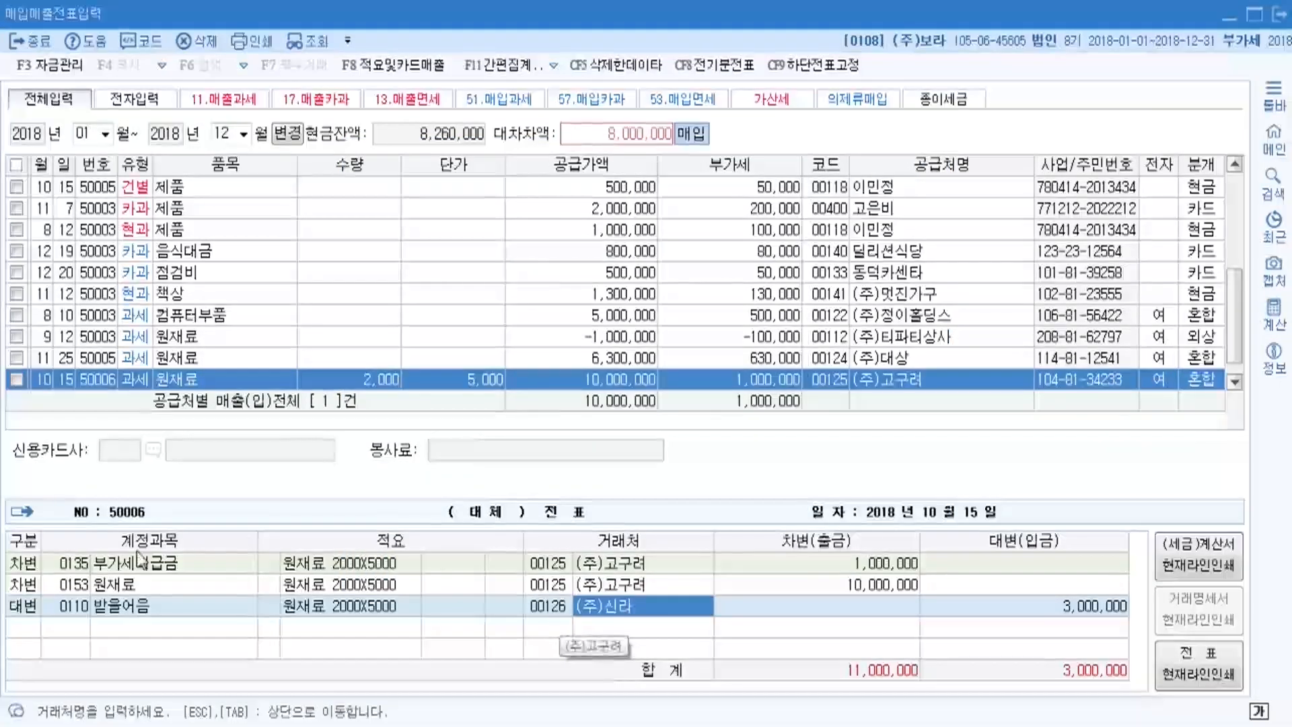
click(560, 614)
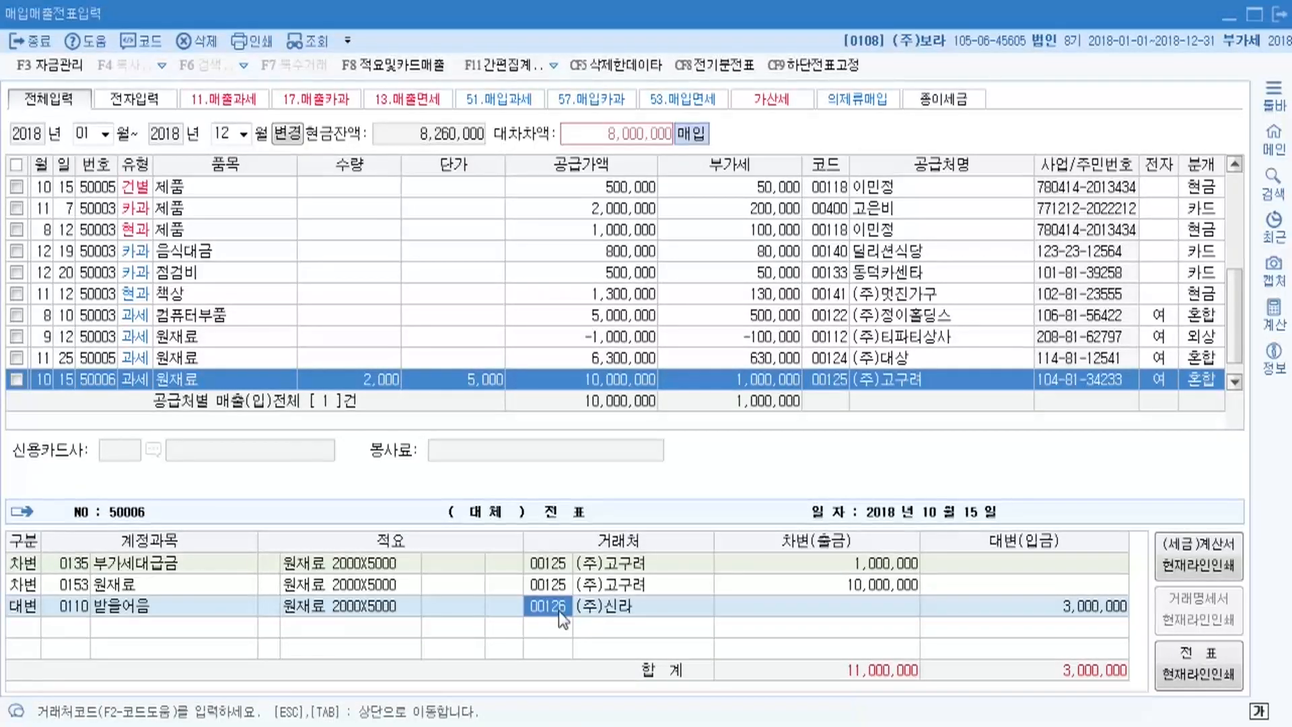
Step: Add a credit (대변) line for 외상매입금 with 8,000,000 to (주)고구려 and complete the October 15 voucher
key(Return)
key(Return)
key(Return)
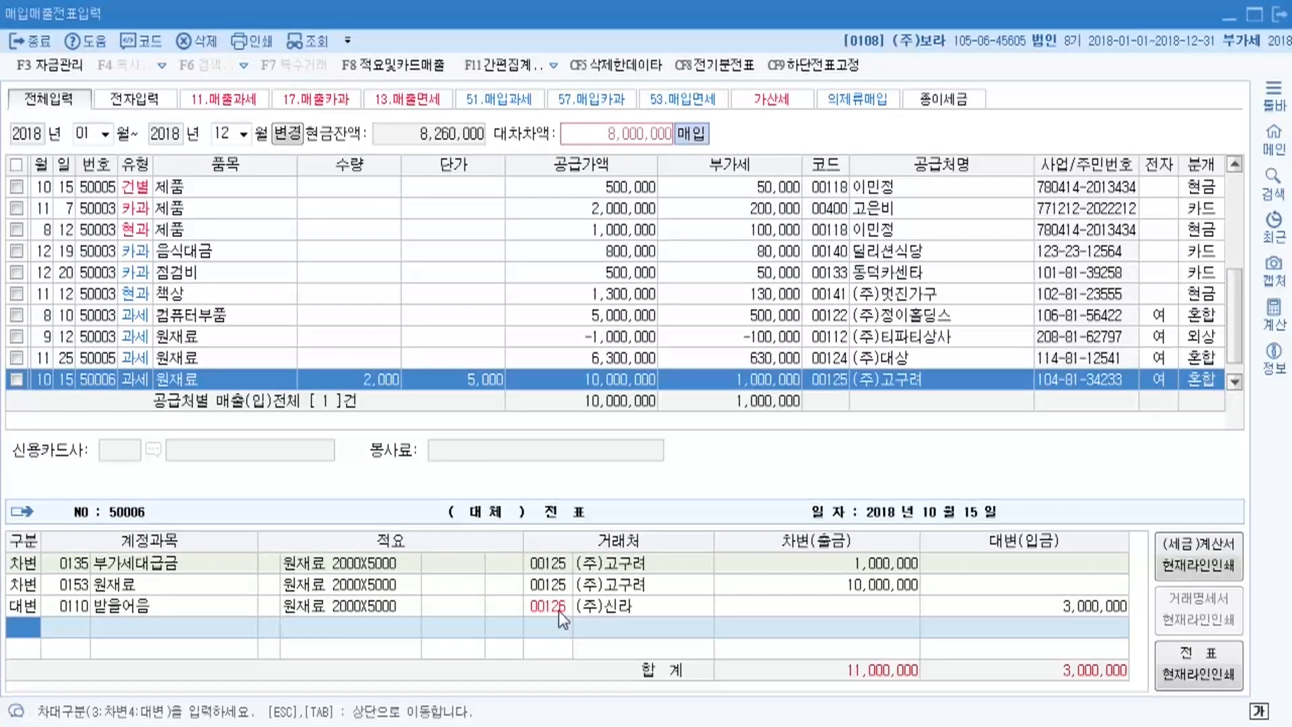
key(4)
key(F2)
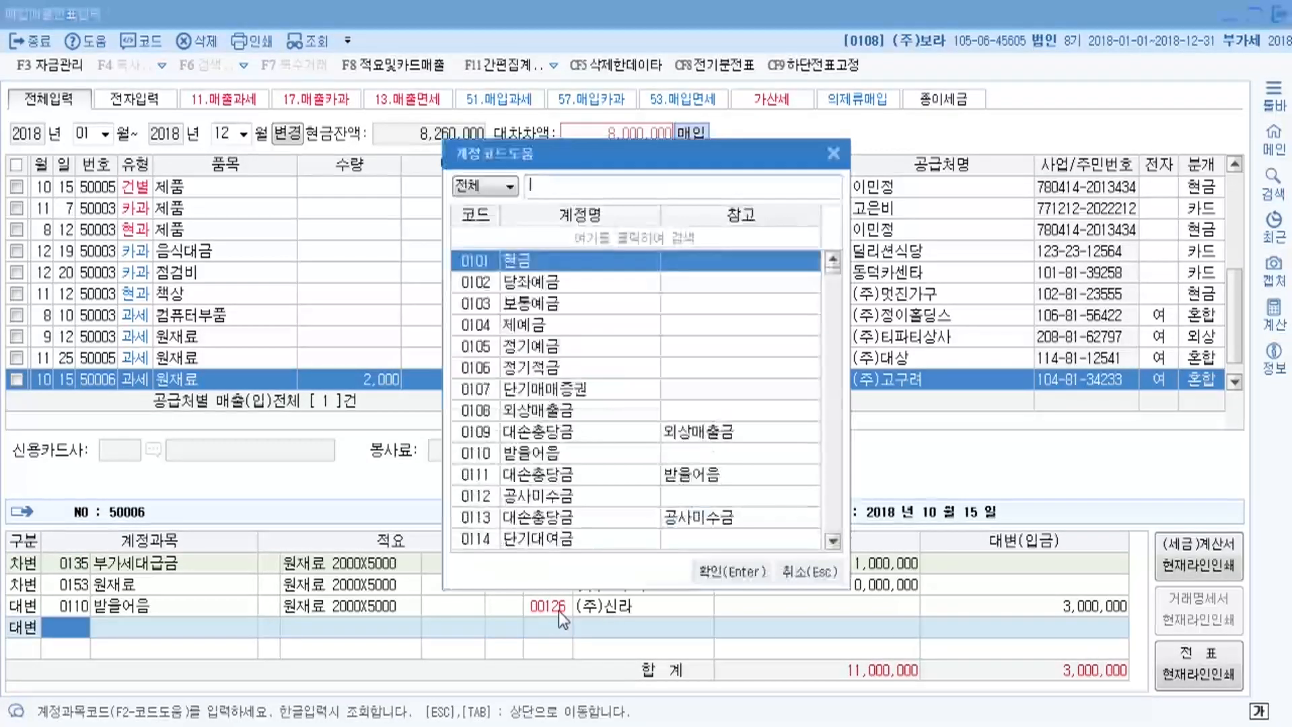
text(외상매입)
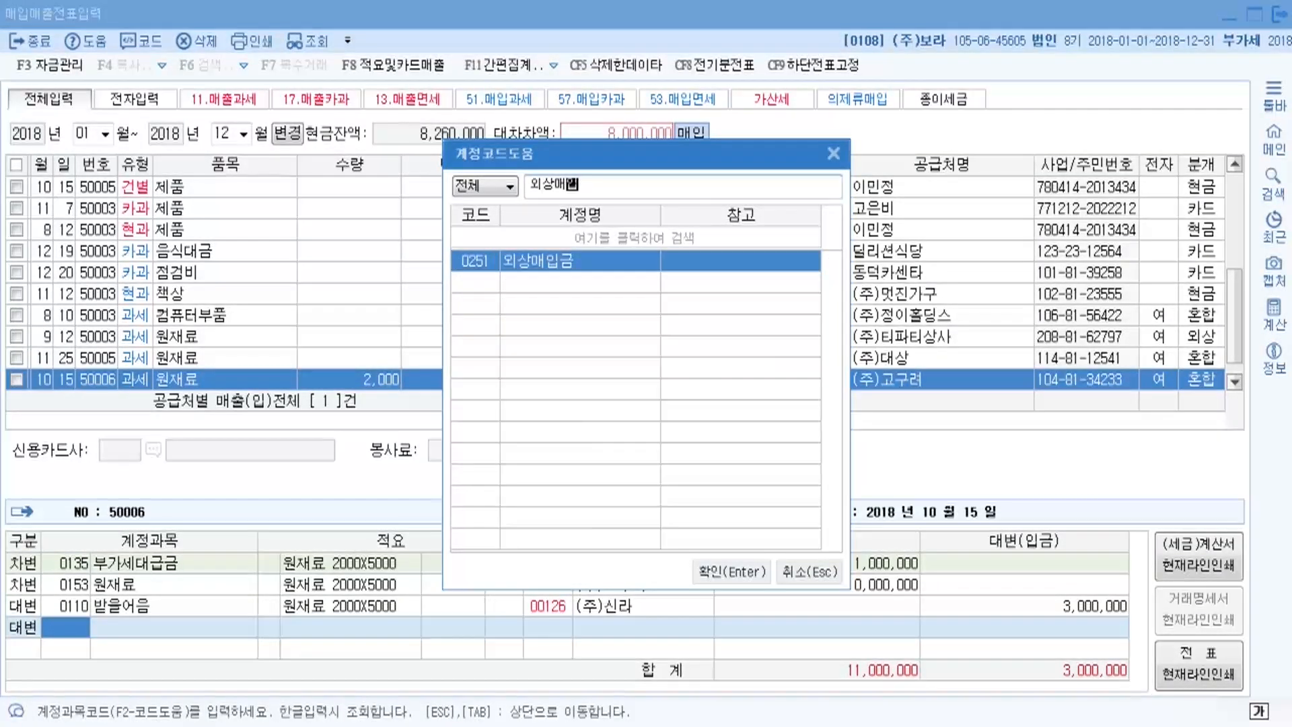
key(Return)
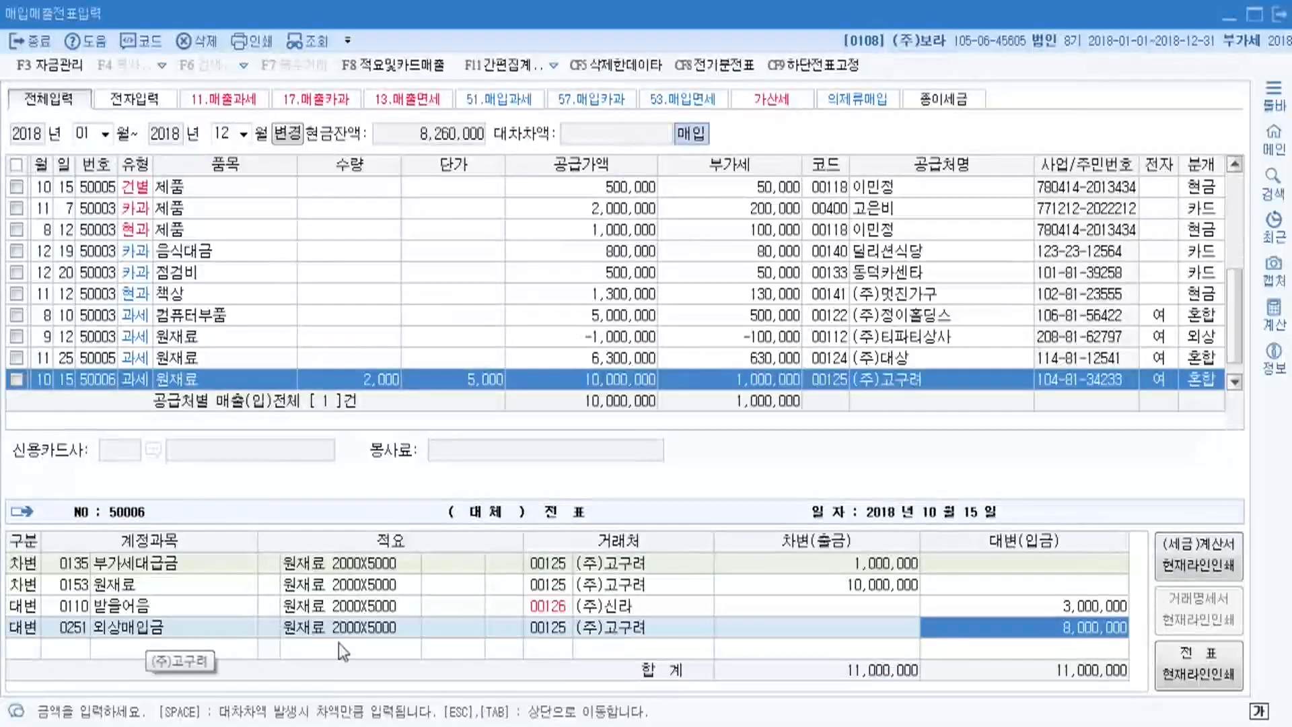
click(546, 636)
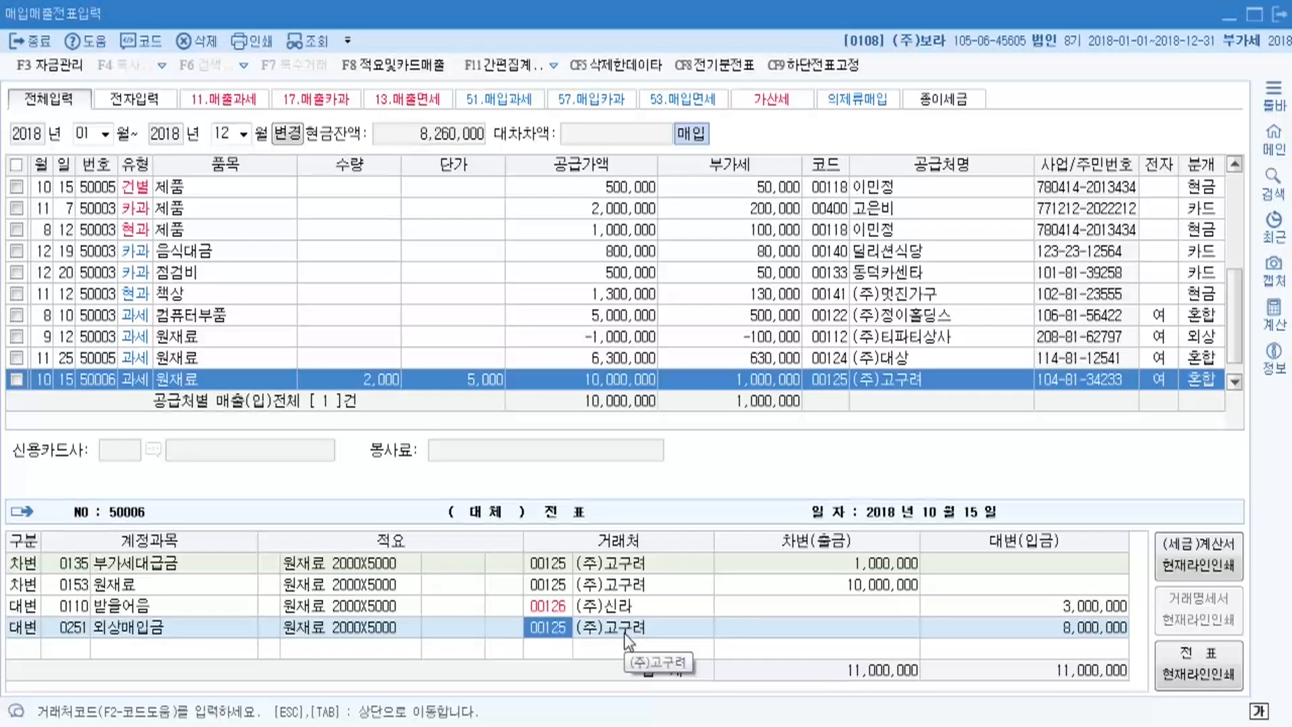
click(548, 633)
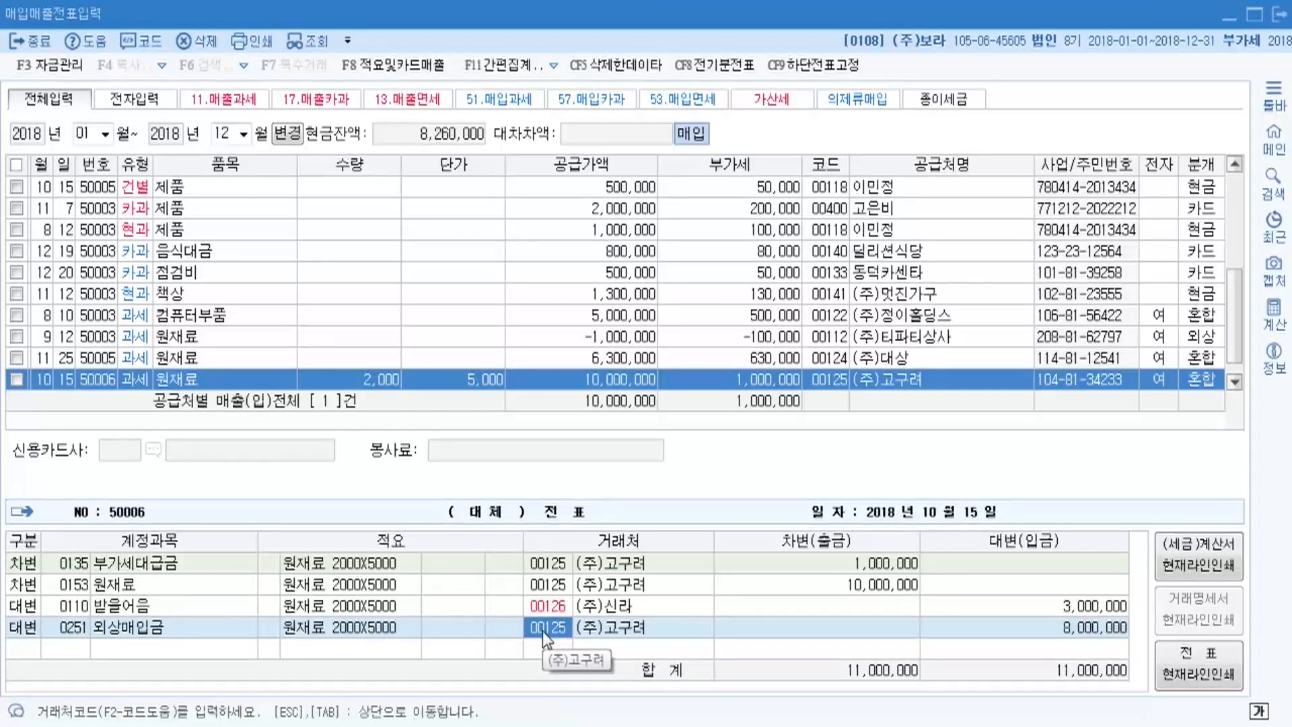
key(Return)
key(Return)
key(Return)
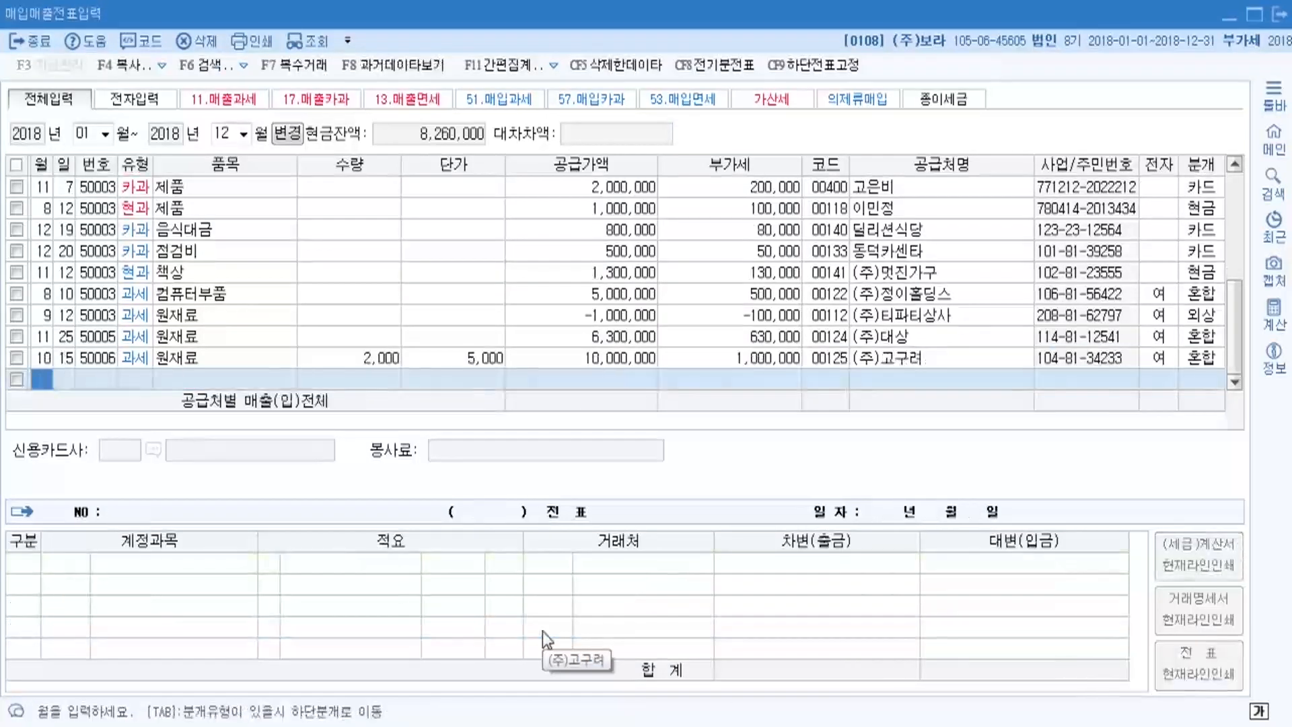
Step: Review the October 15 받을어음 line's counterparty and read the November 15 (주)성남 offset example in the Adobe Acrobat Reader textbook
click(1196, 361)
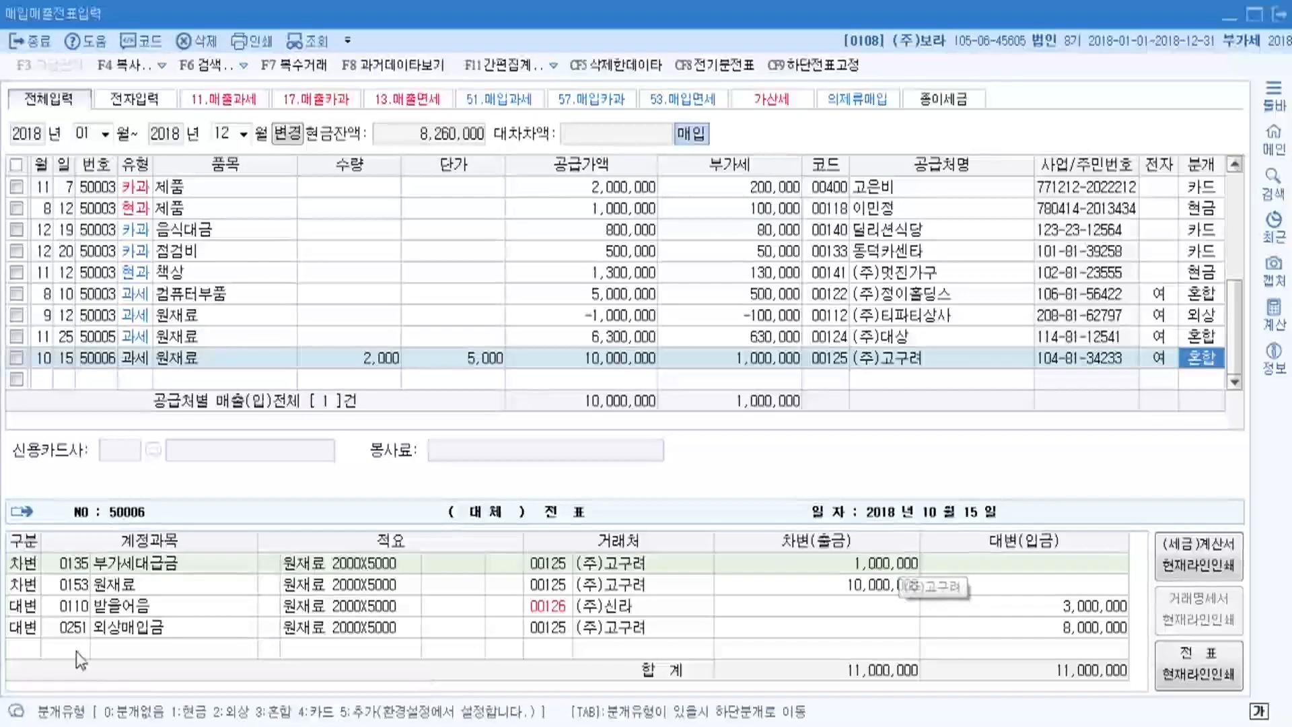
click(73, 606)
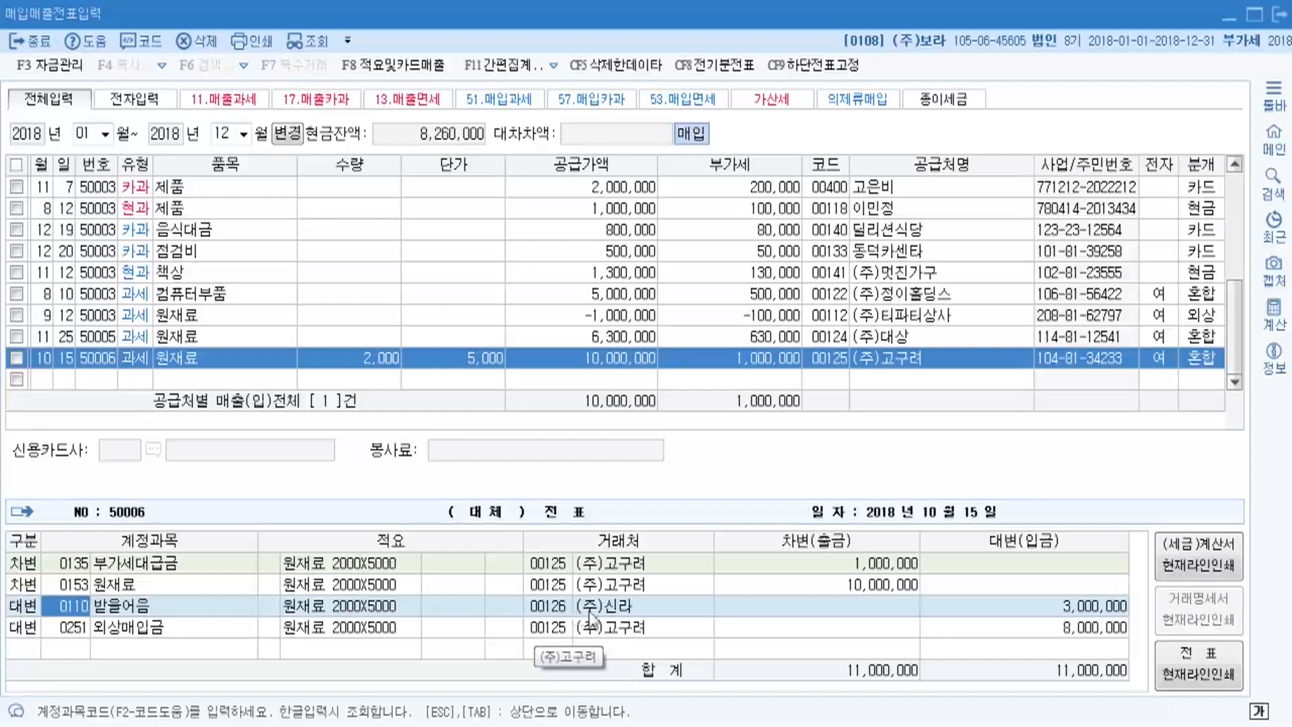
click(562, 609)
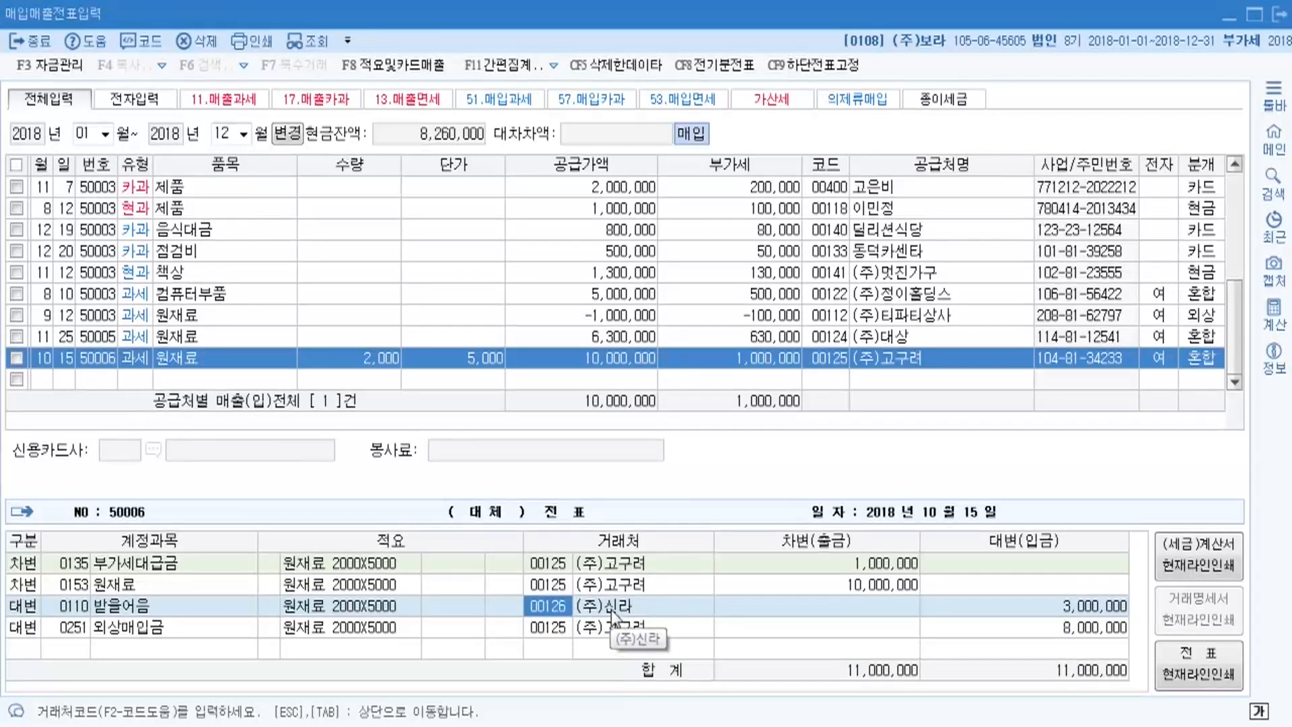
mouse_move(590, 726)
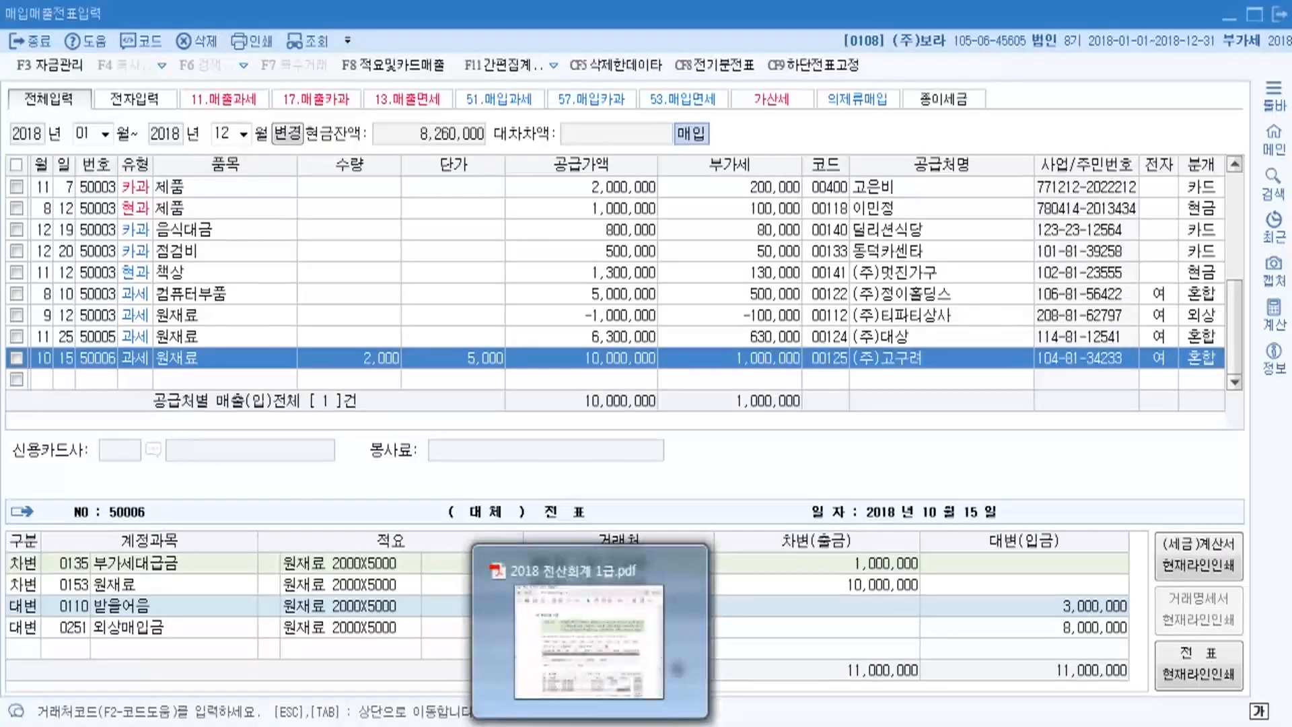
click(590, 726)
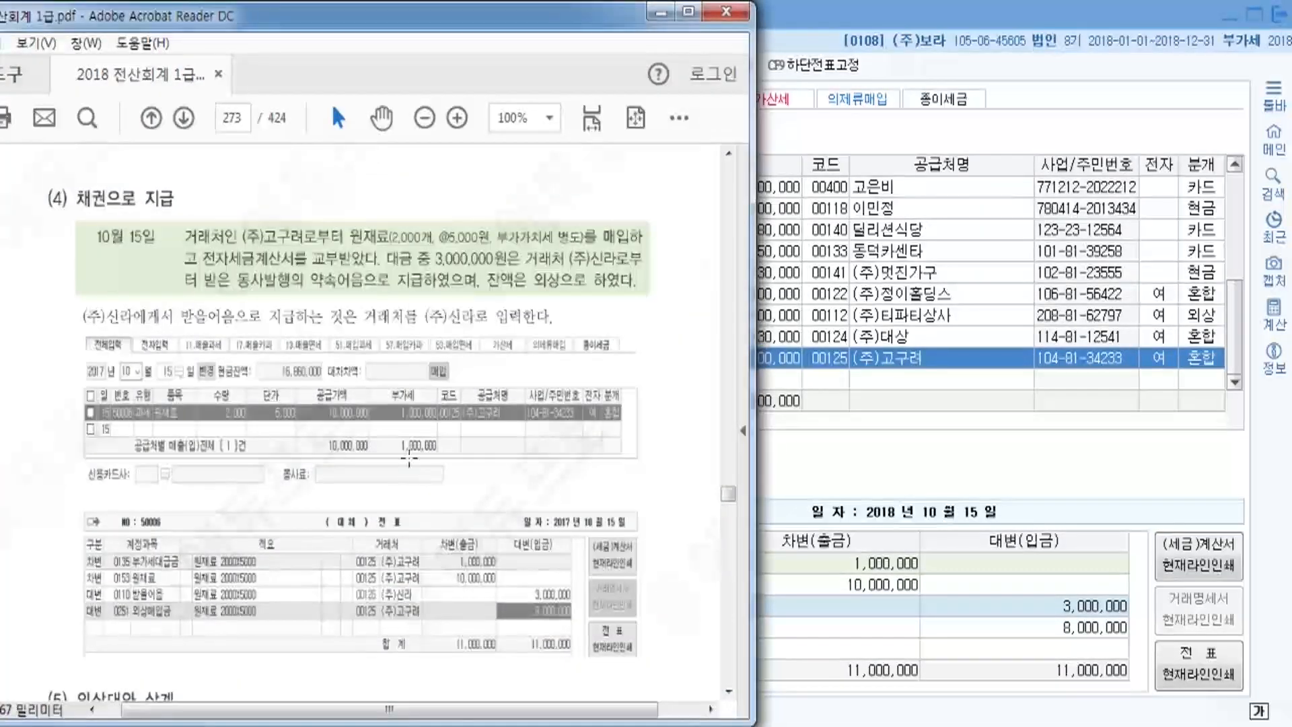
scroll(391, 457, down, 1)
scroll(391, 458, down, 9)
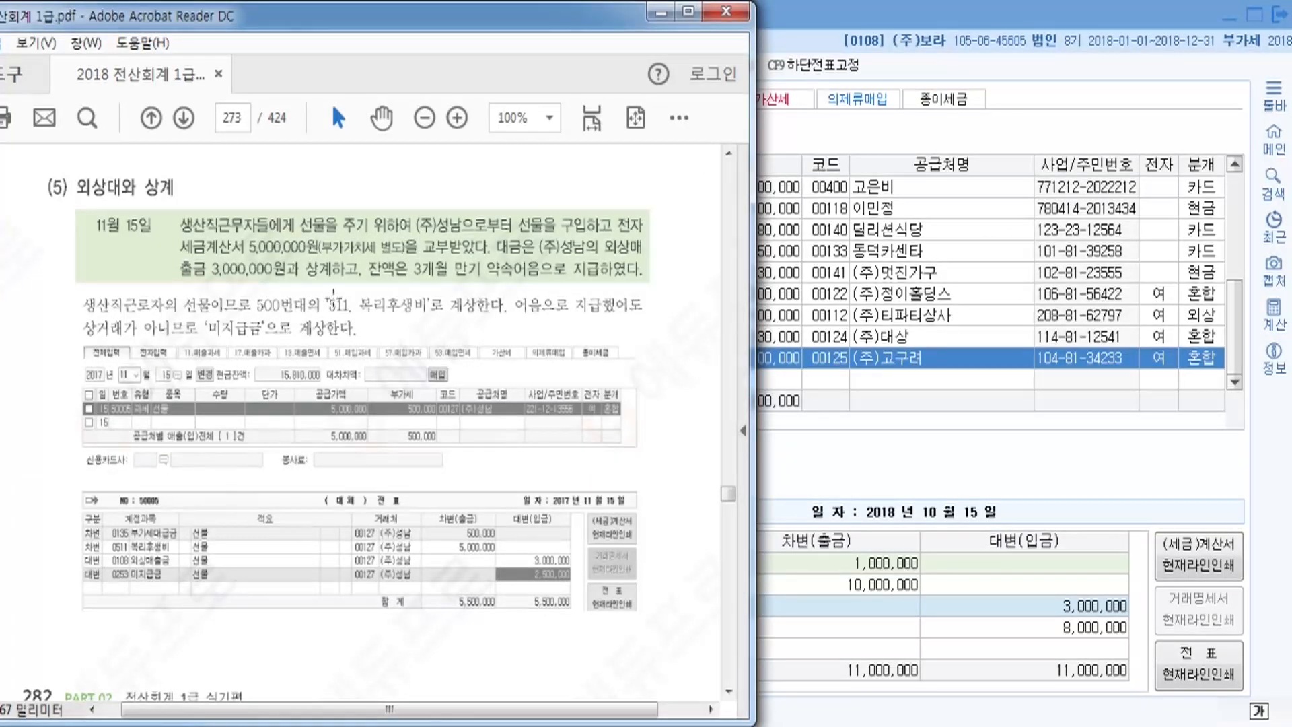
click(914, 10)
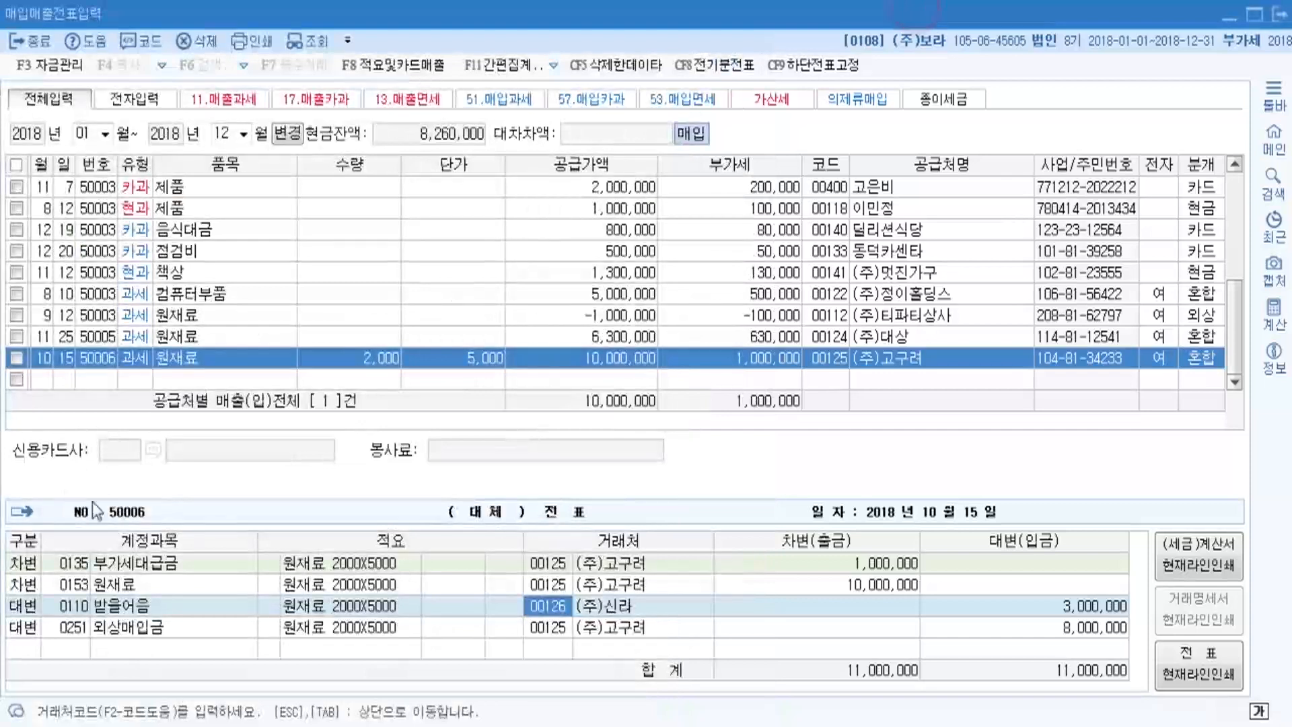
Step: Start a new voucher line dated month 11, day 15, with type 51.과세
click(44, 379)
text(11)
key(Return)
text(15)
key(Return)
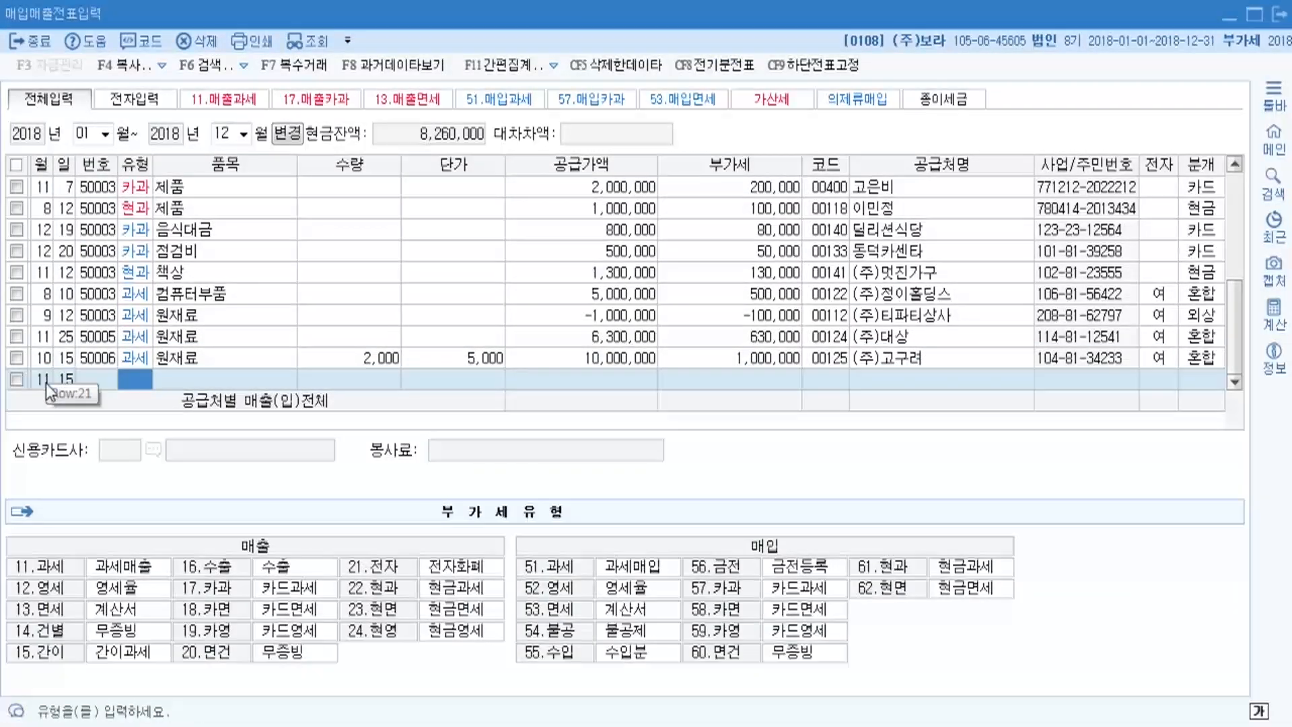
text(51)
key(Return)
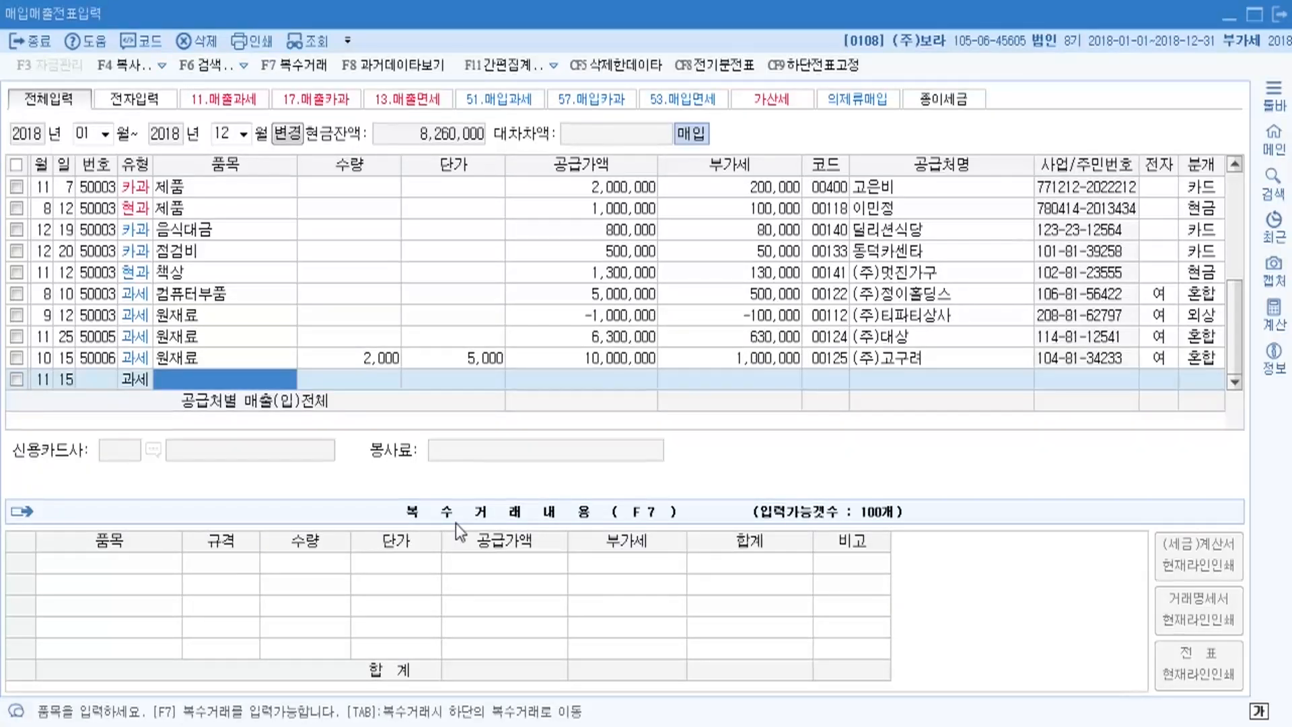
Step: Enter 선물 as the November 15 item with a supply value of 5,000,000, leaving quantity and unit price blank
text(선풍)
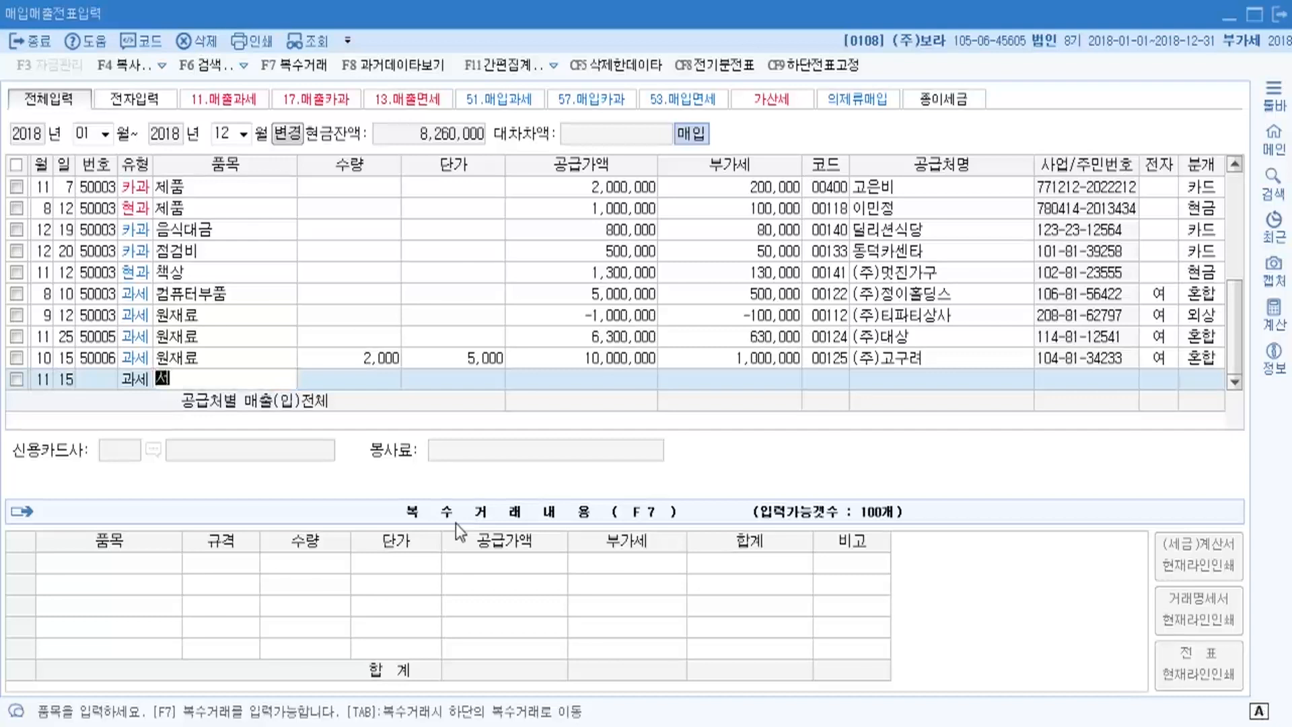
key(Return)
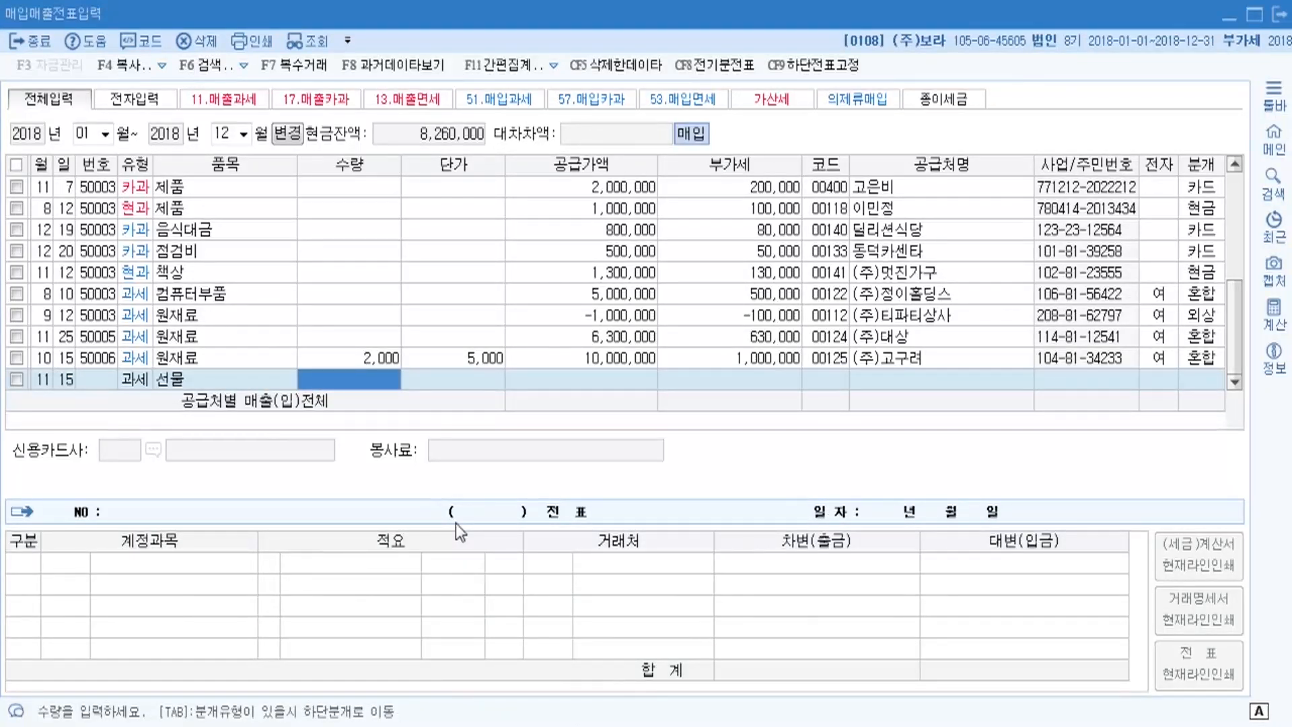
key(Return)
key(Return)
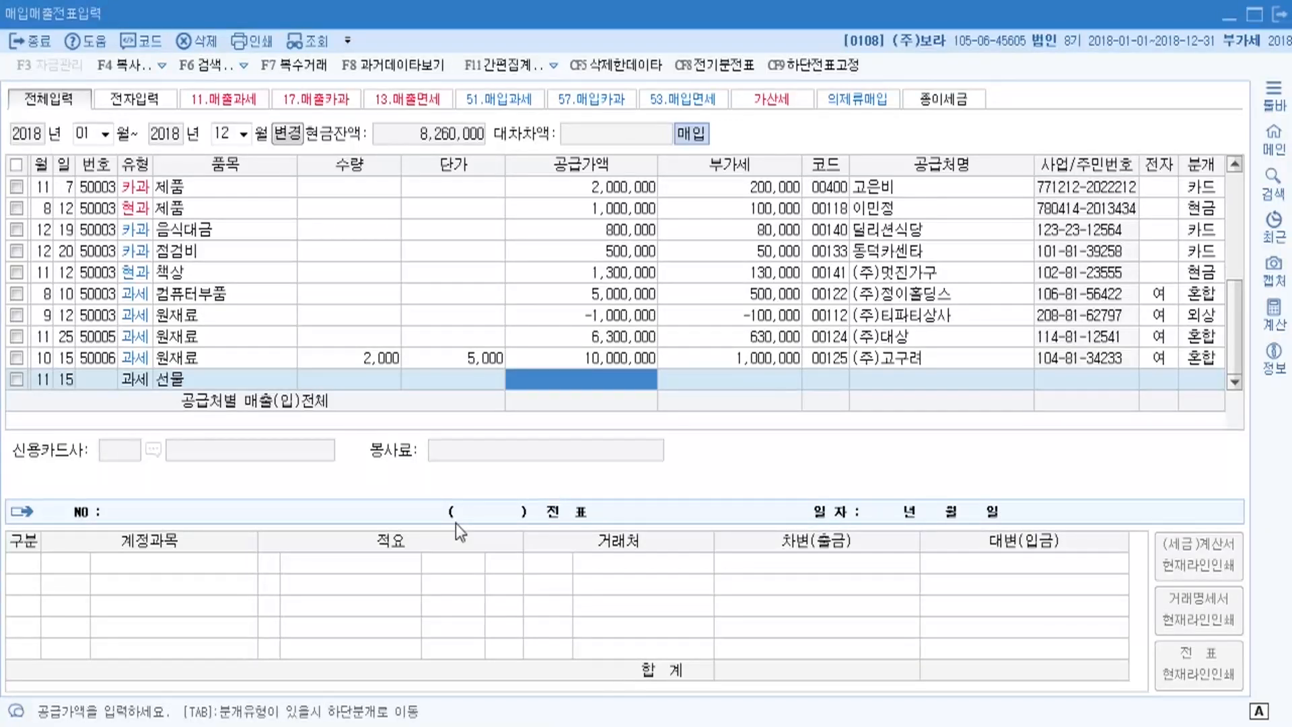
text(5000000)
key(Return)
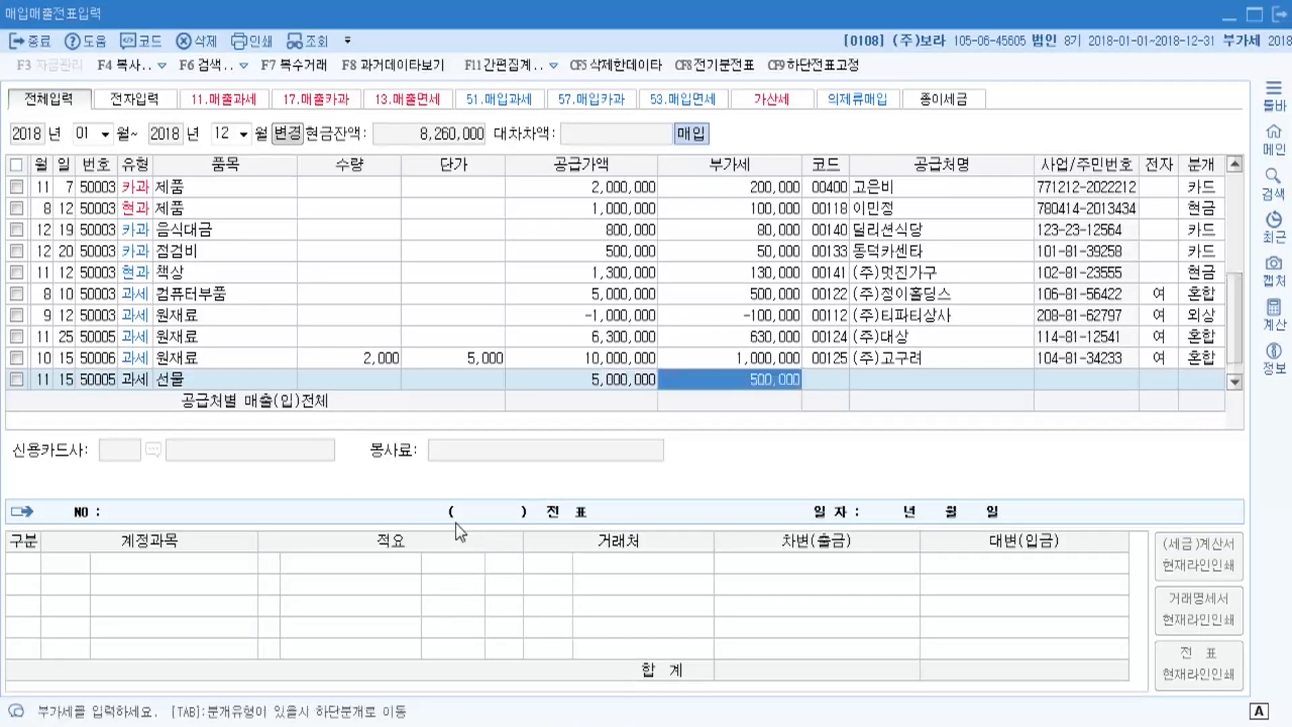
Step: Assign supplier (주)성남 to the November 15 line, marked as an electronic tax invoice (여) with journal type 혼합
click(826, 385)
key(F2)
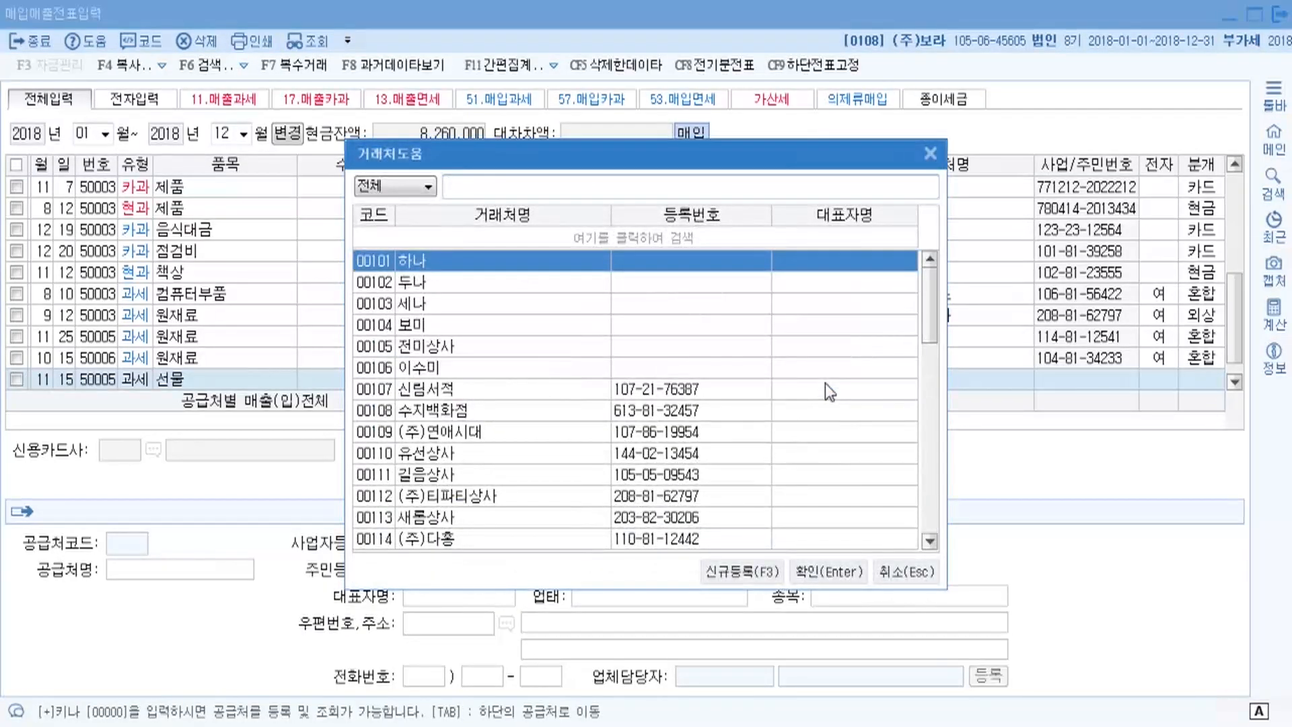
text(성남)
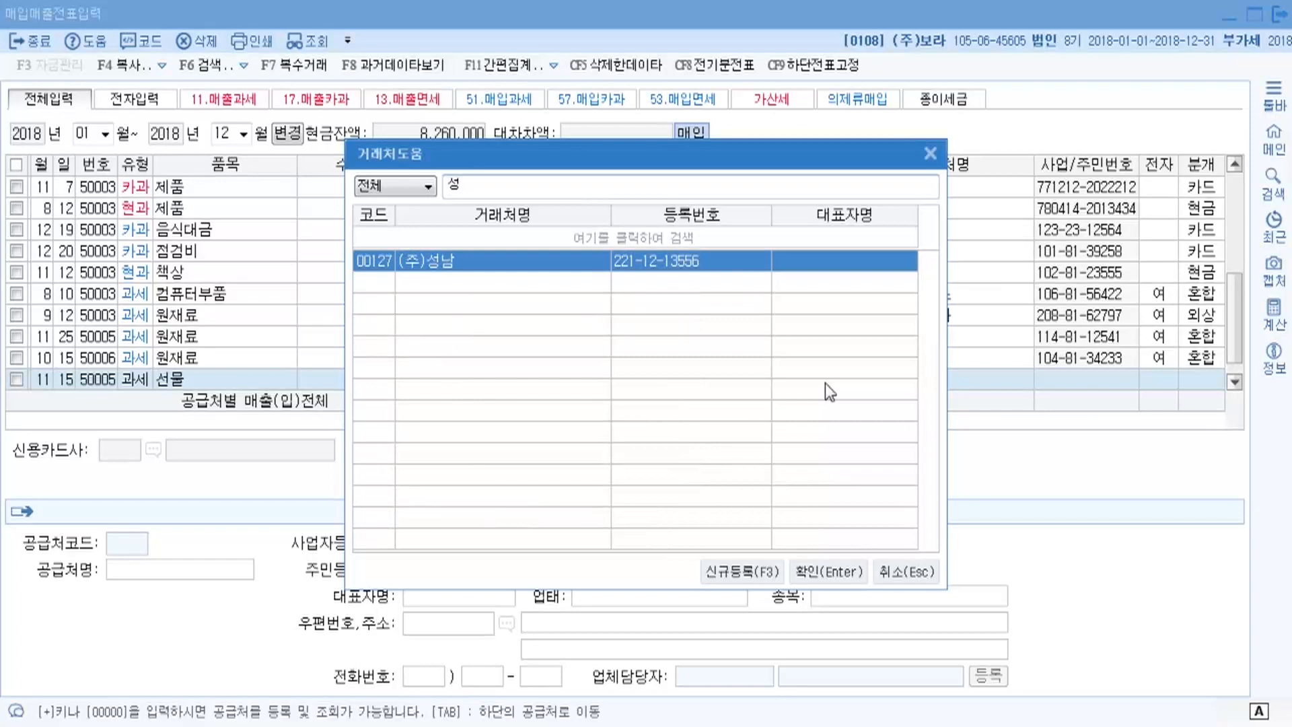
key(Return)
key(Return)
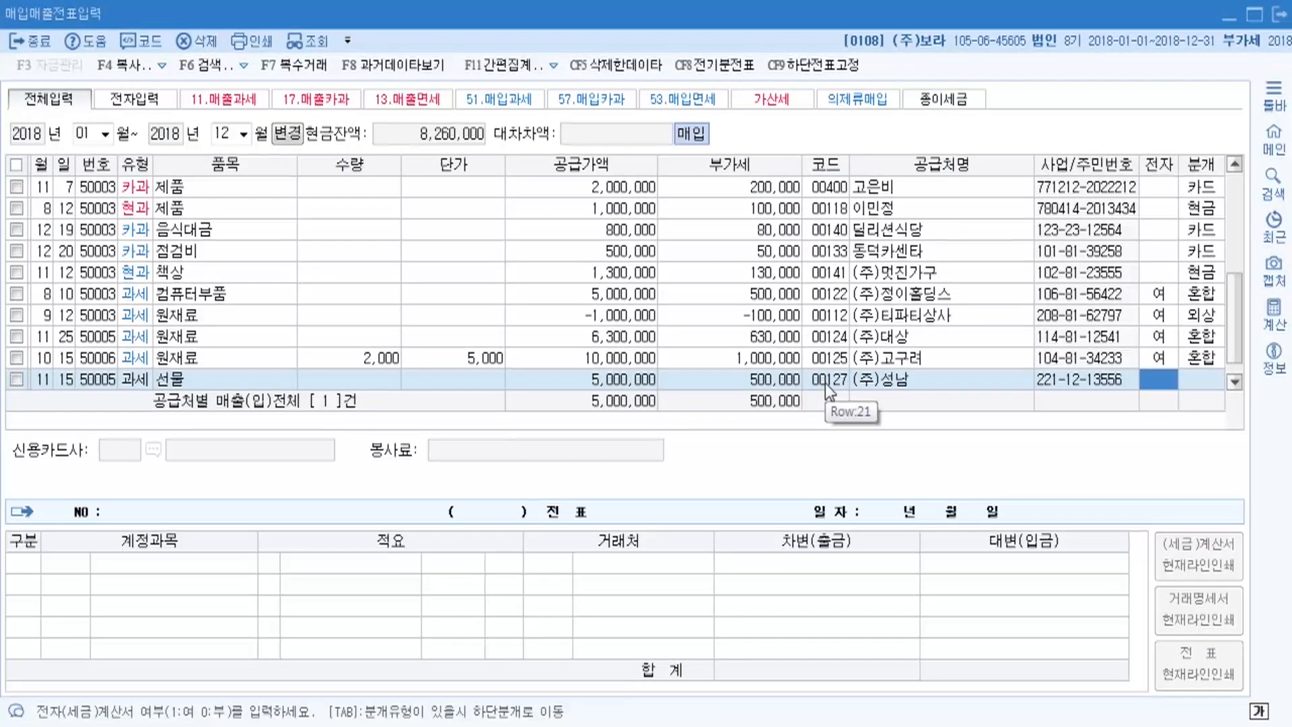
text(1)
key(Return)
text(3)
key(Return)
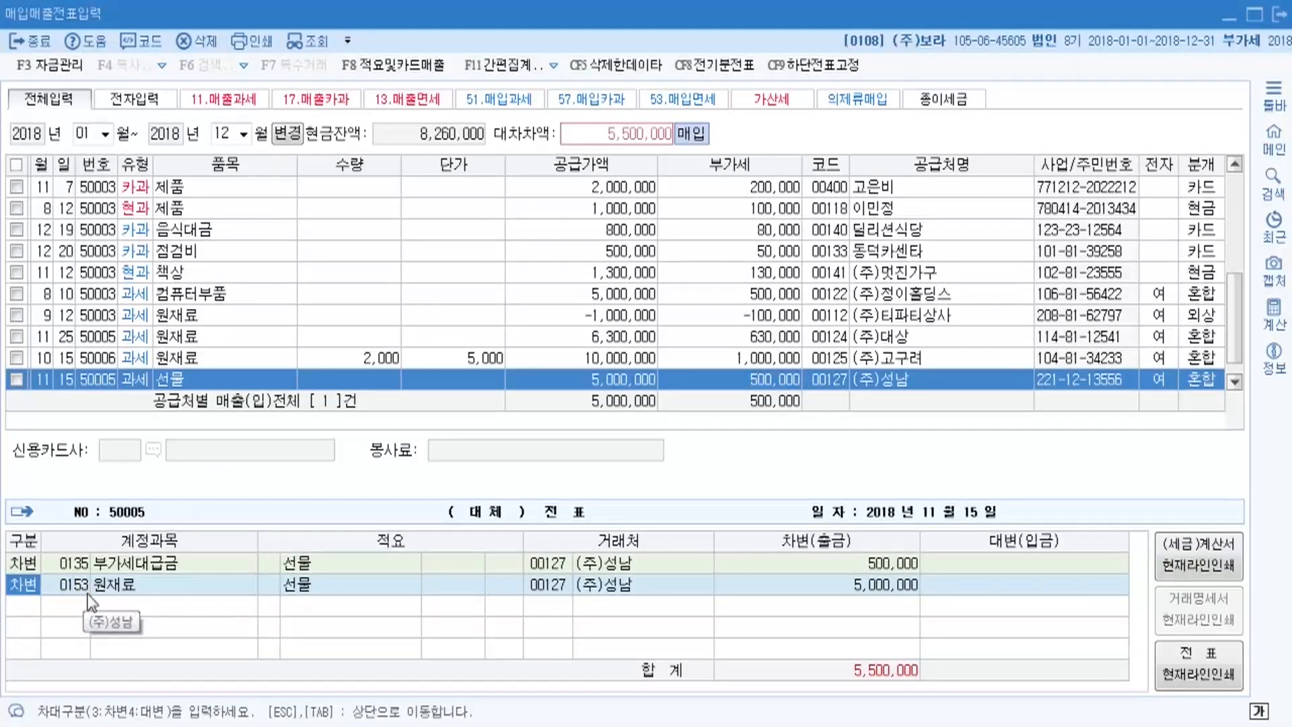
Step: Replace the 원재료 account on the November 15 voucher's debit line with 0511 복리후생비 (제조원가), keeping its amount
key(Return)
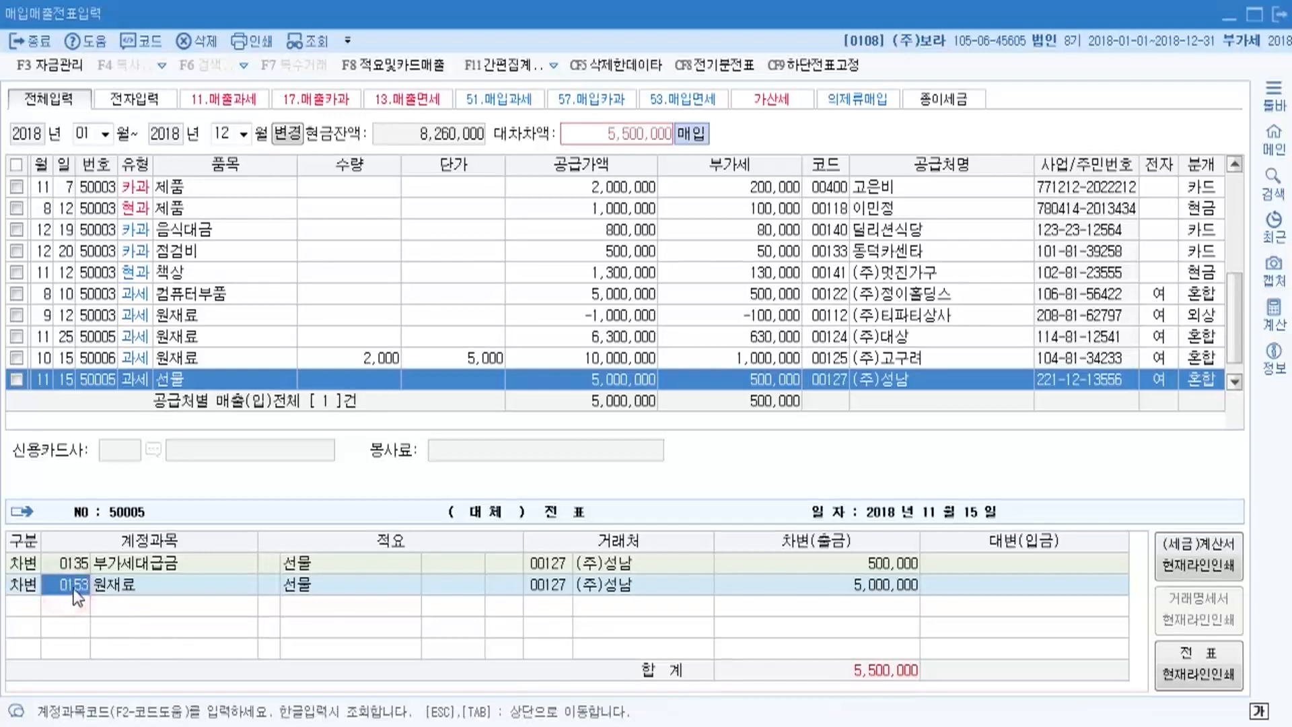
key(F2)
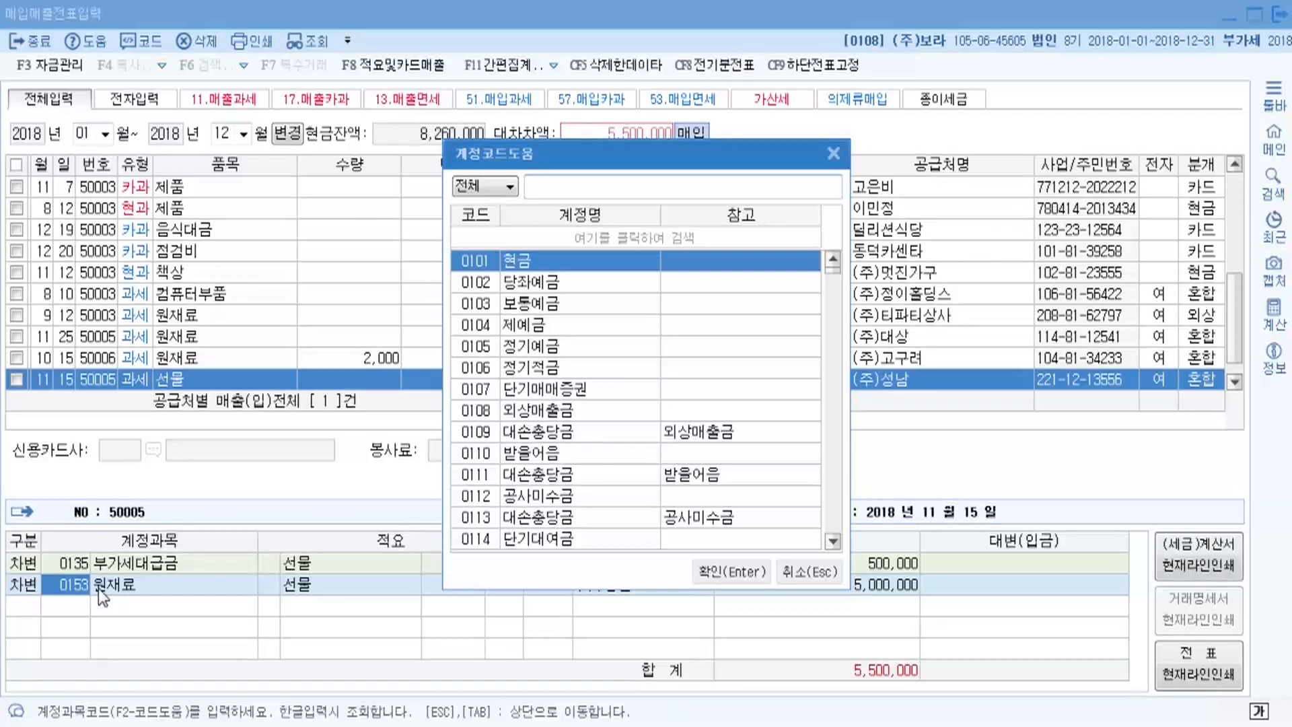
text(복리)
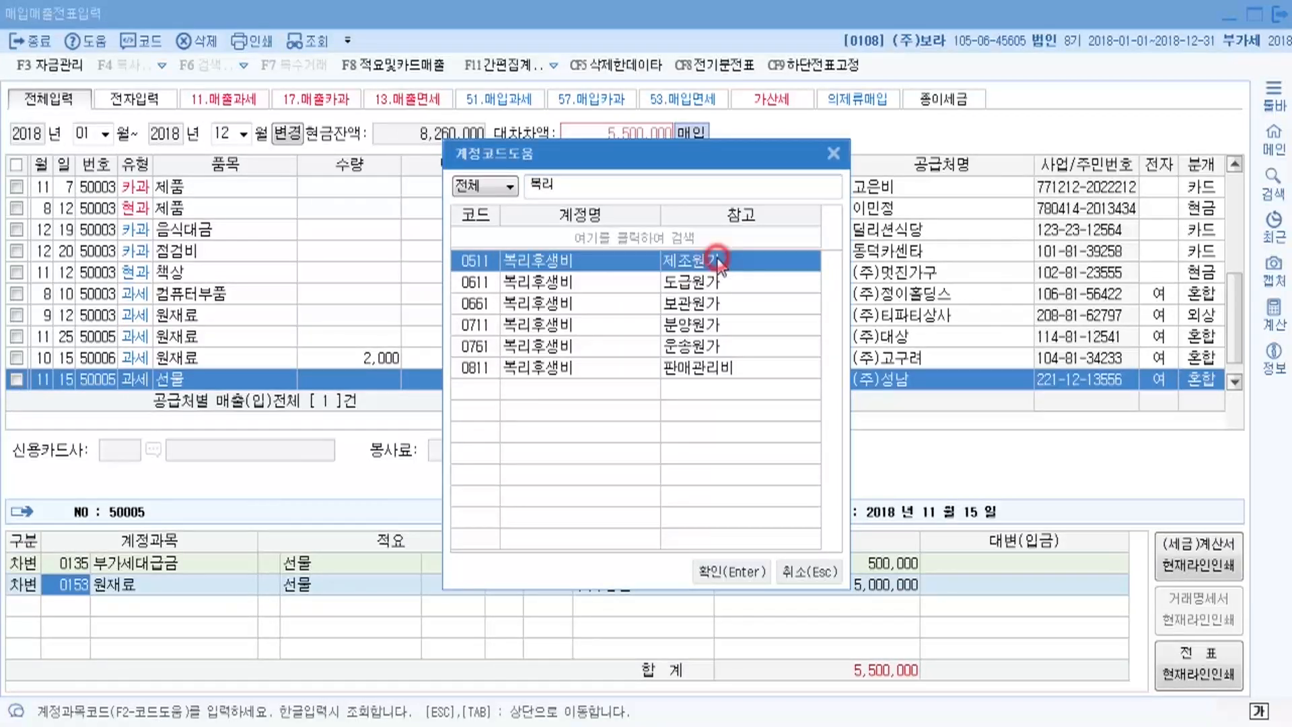
click(757, 571)
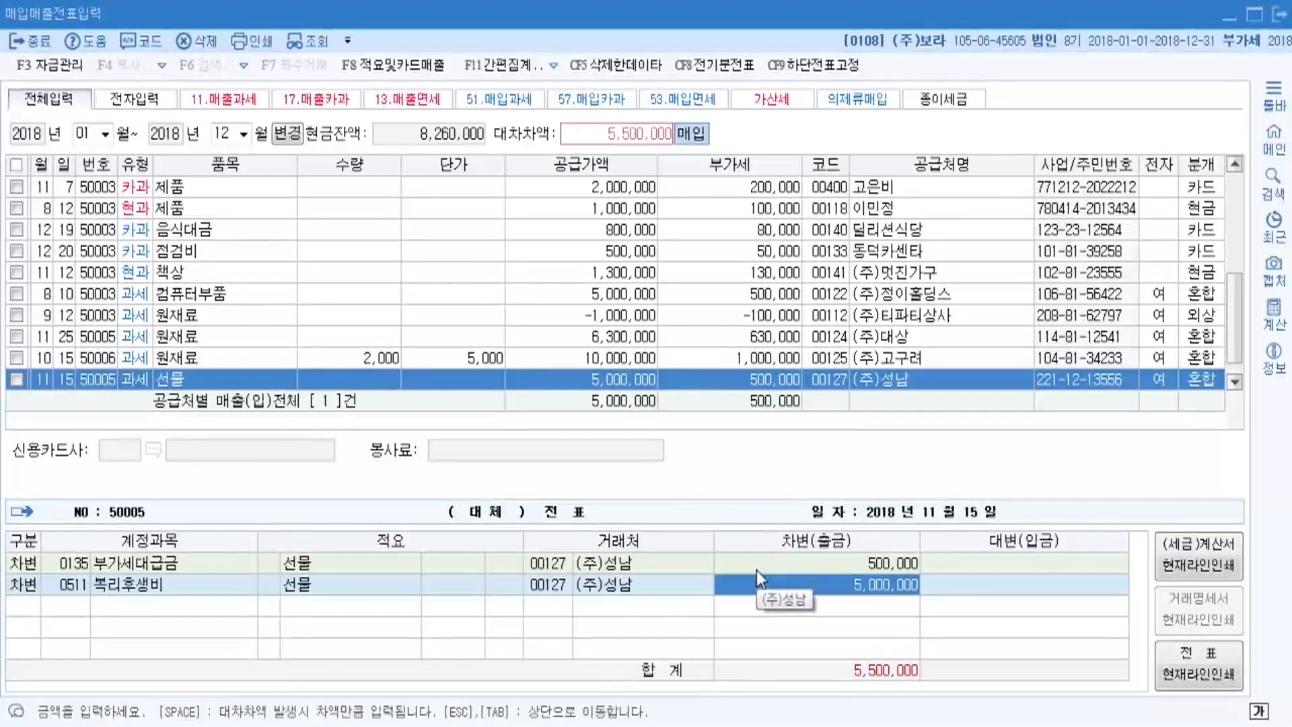
key(Return)
Step: Consult the Adobe Acrobat Reader textbook and add a 대변 line for 0108 외상매출금 of 3,000,000 to the November 15 voucher
key(4)
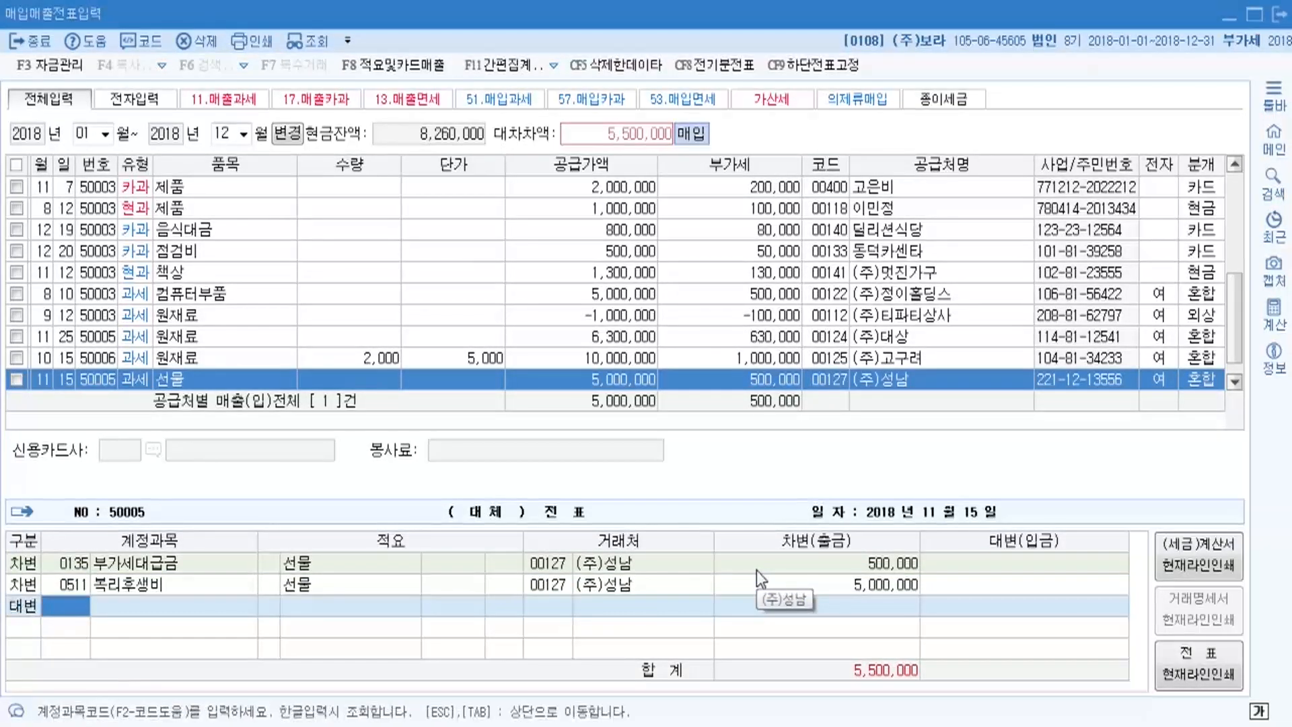
key(F2)
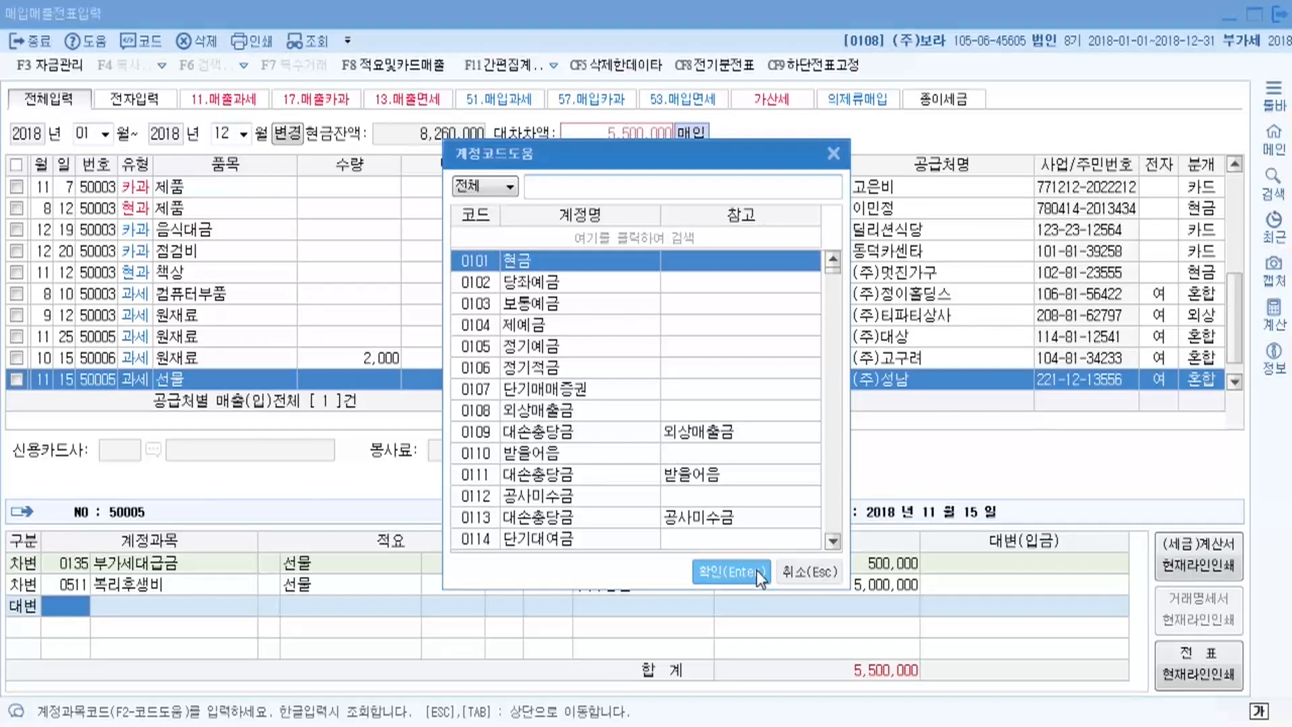
key(alt+Tab)
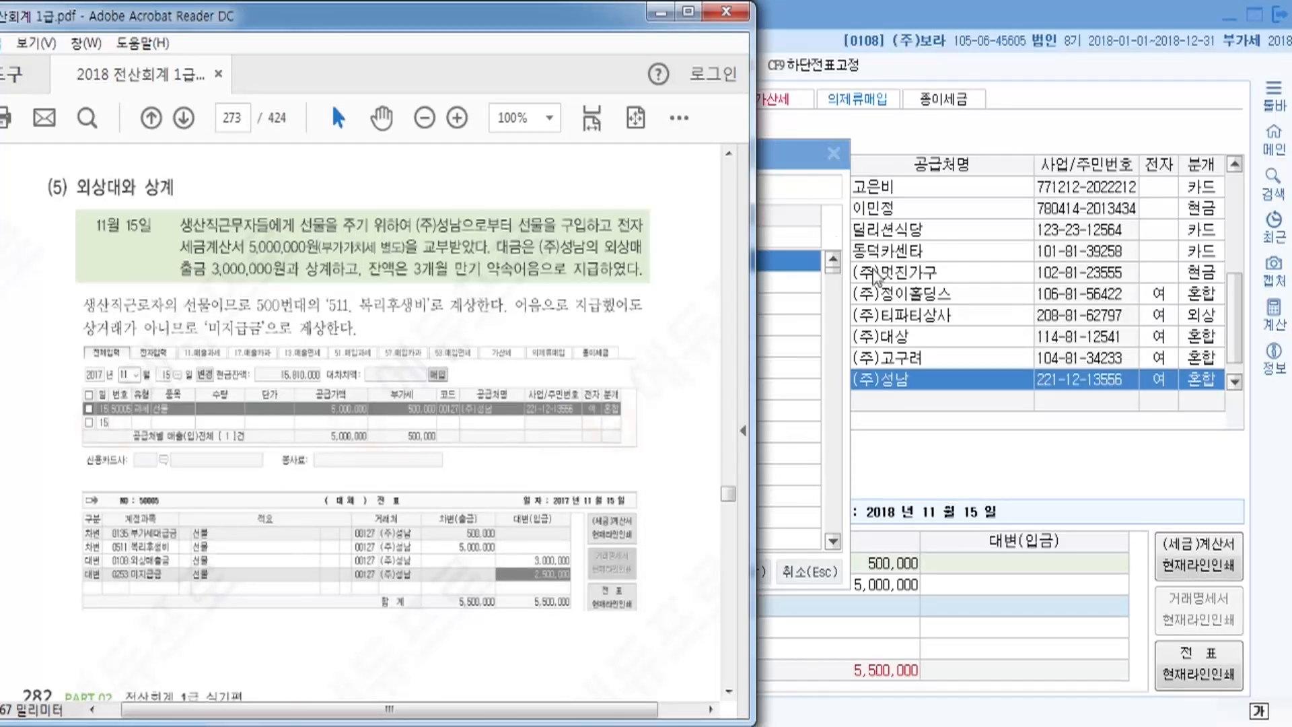
click(778, 163)
text(외상)
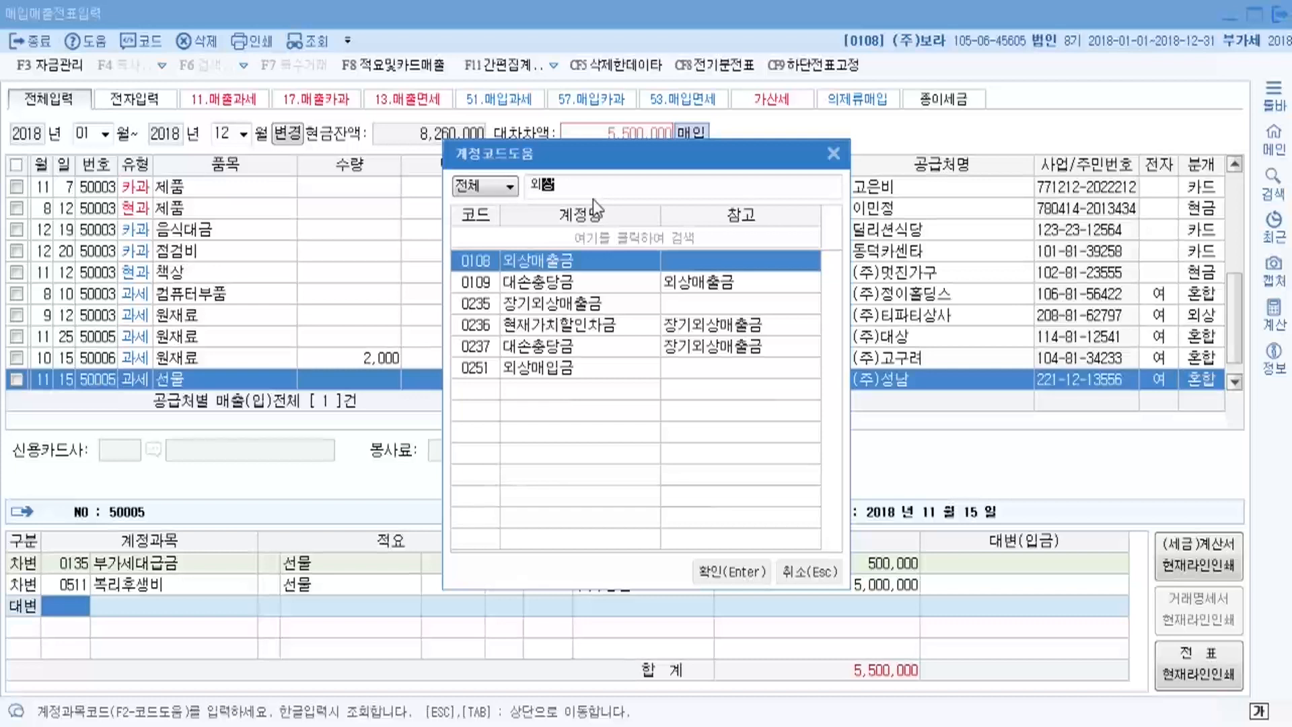
key(Return)
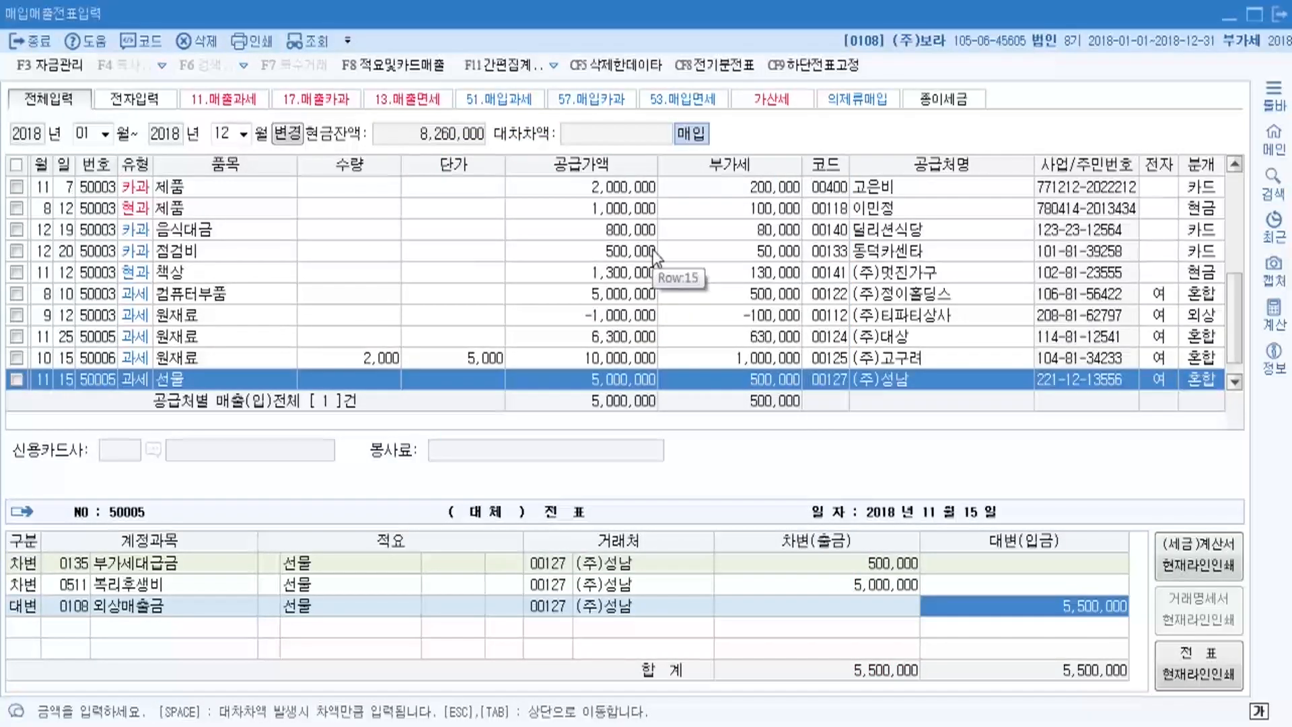
text(3000000)
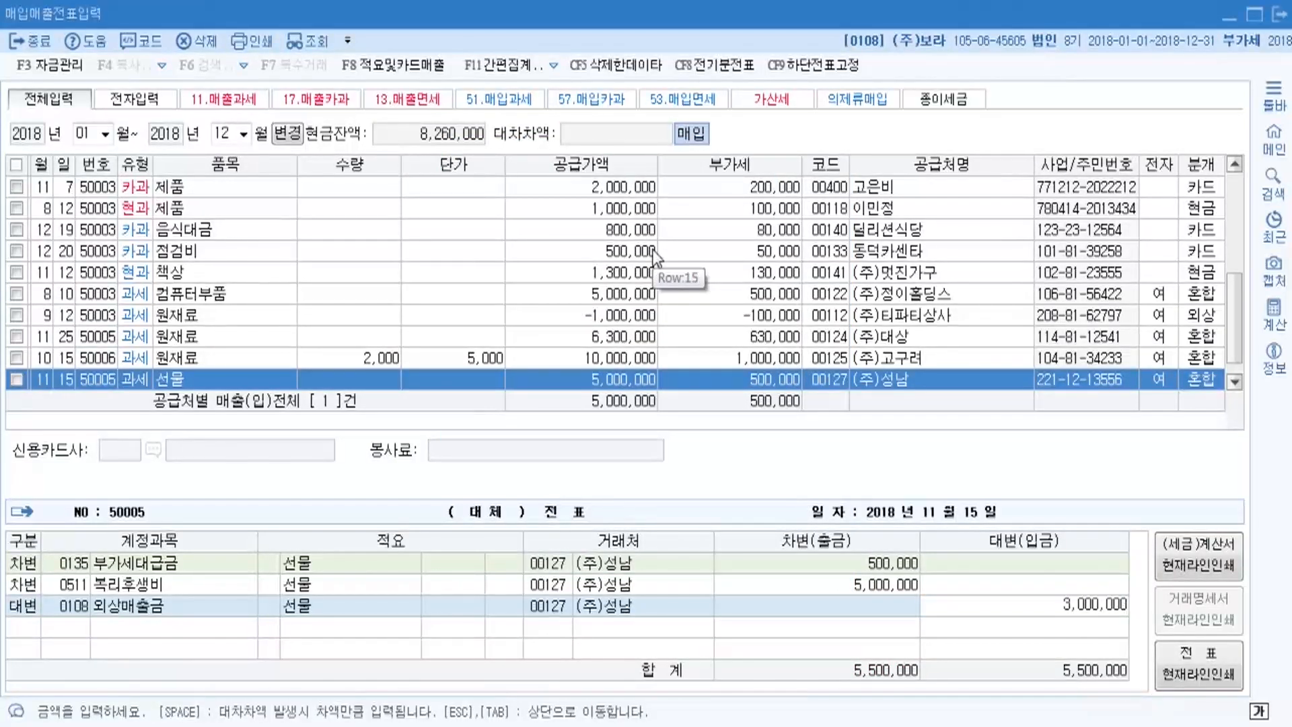
key(Return)
Step: Review the 외상매출금 line's amount and counterparty against the November 15 offset example in the Adobe Acrobat Reader textbook
click(1064, 607)
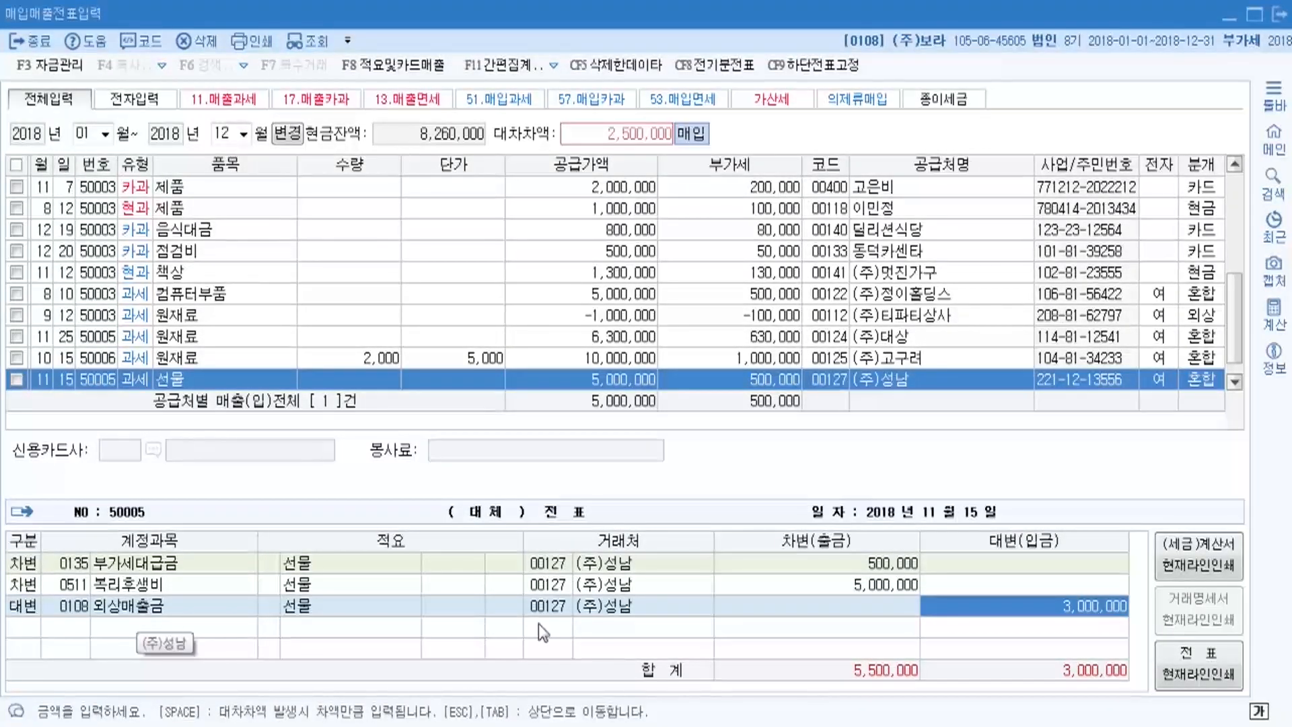
click(561, 607)
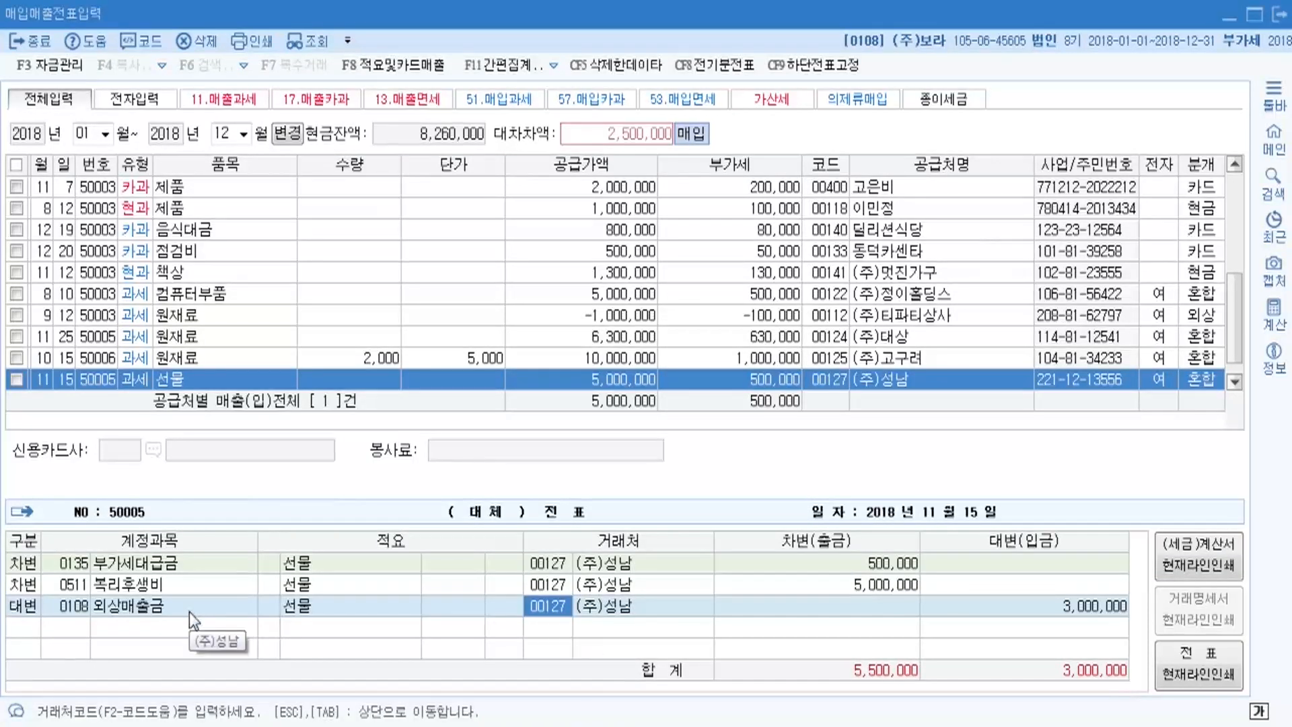
key(alt+Tab)
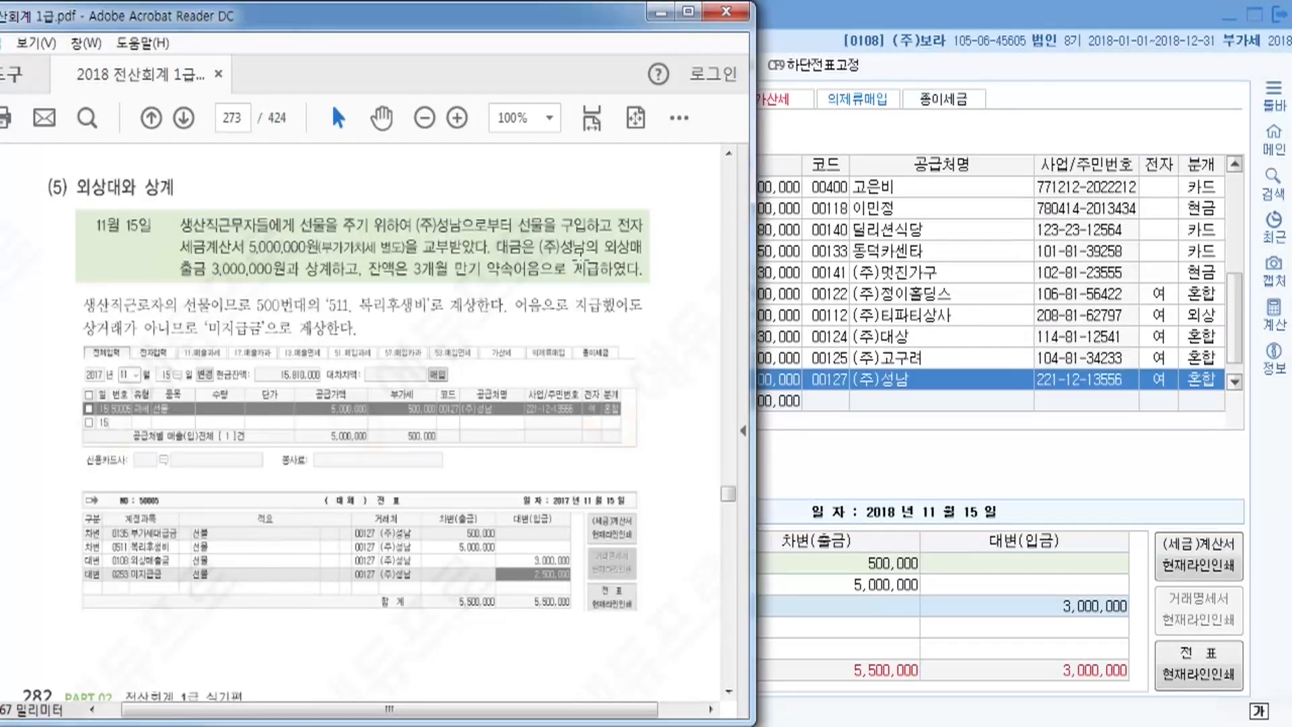
click(845, 636)
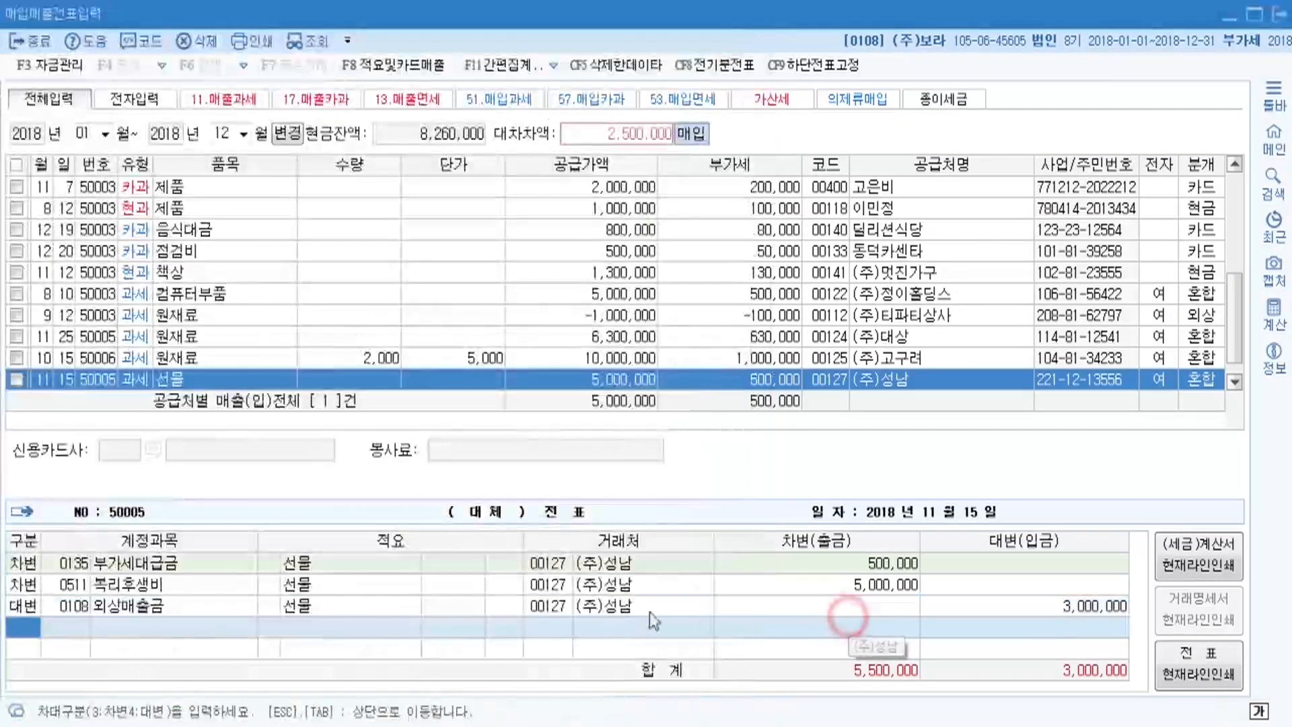
click(538, 604)
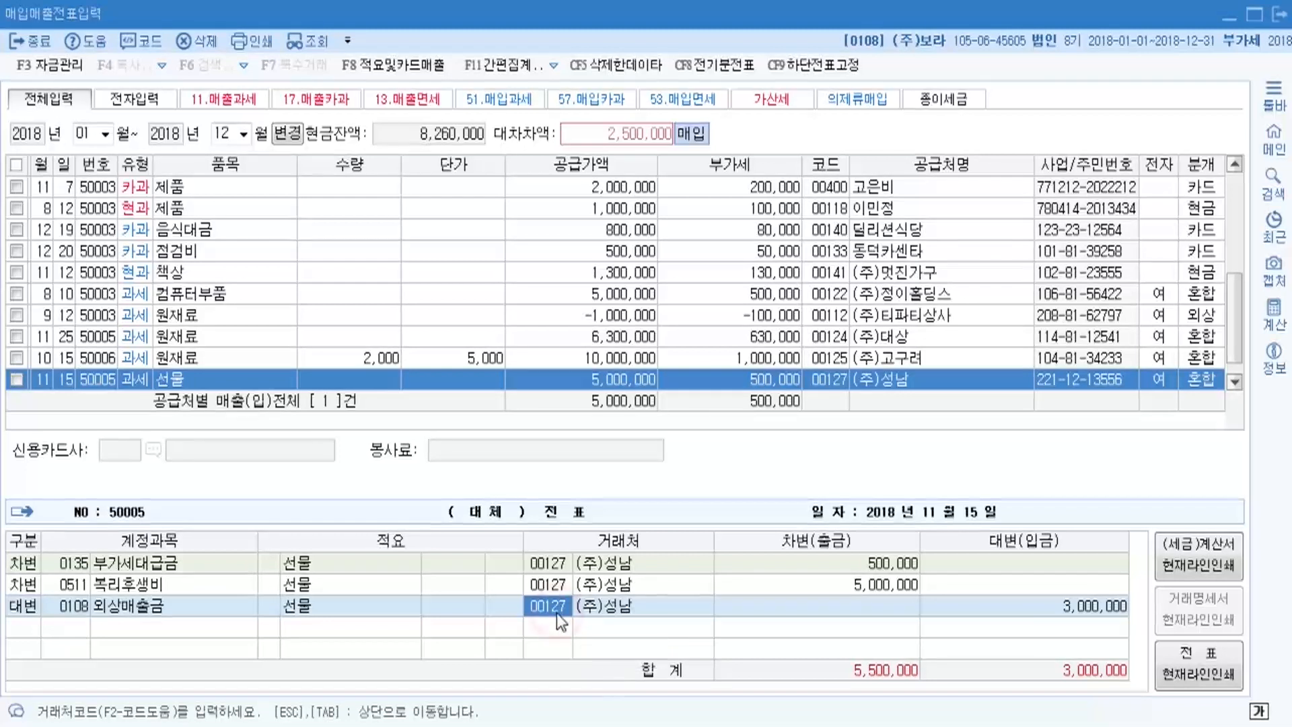
Step: Add a 대변 line for 0253 미지급금 of 2,500,000 after rechecking the textbook, and complete the November 15 voucher
key(Return)
key(Return)
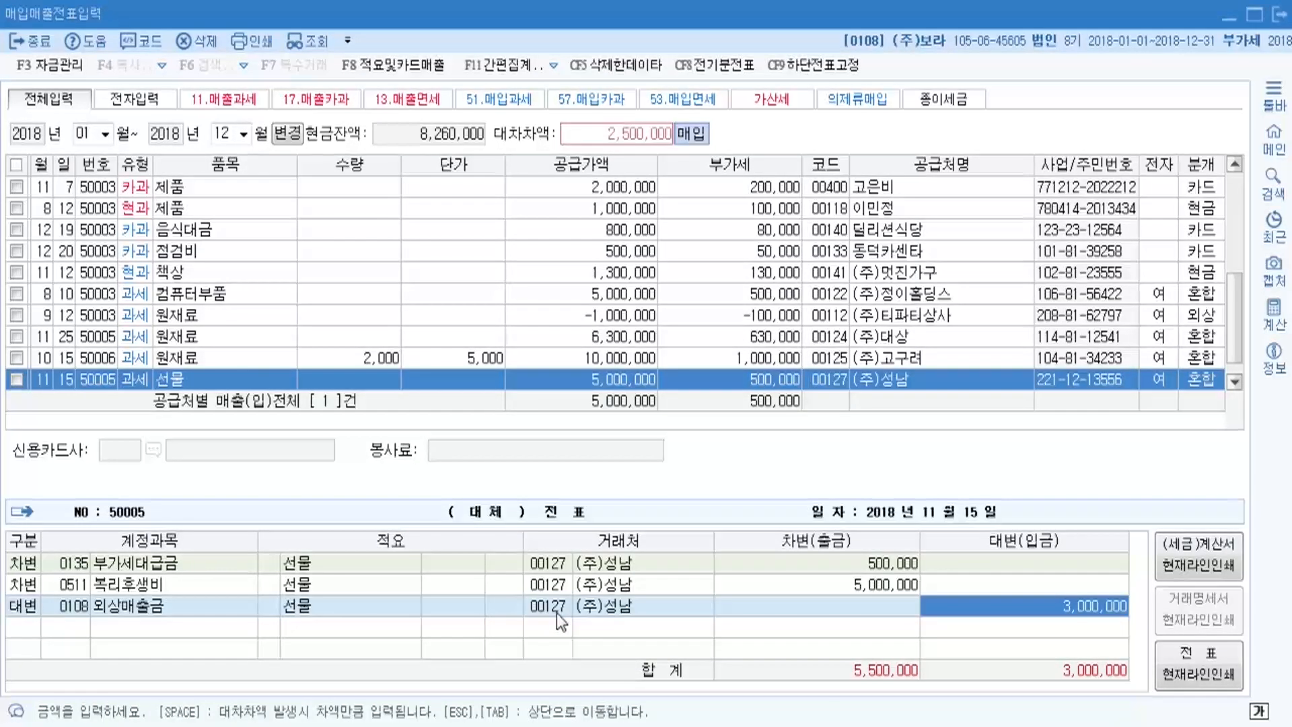
key(Return)
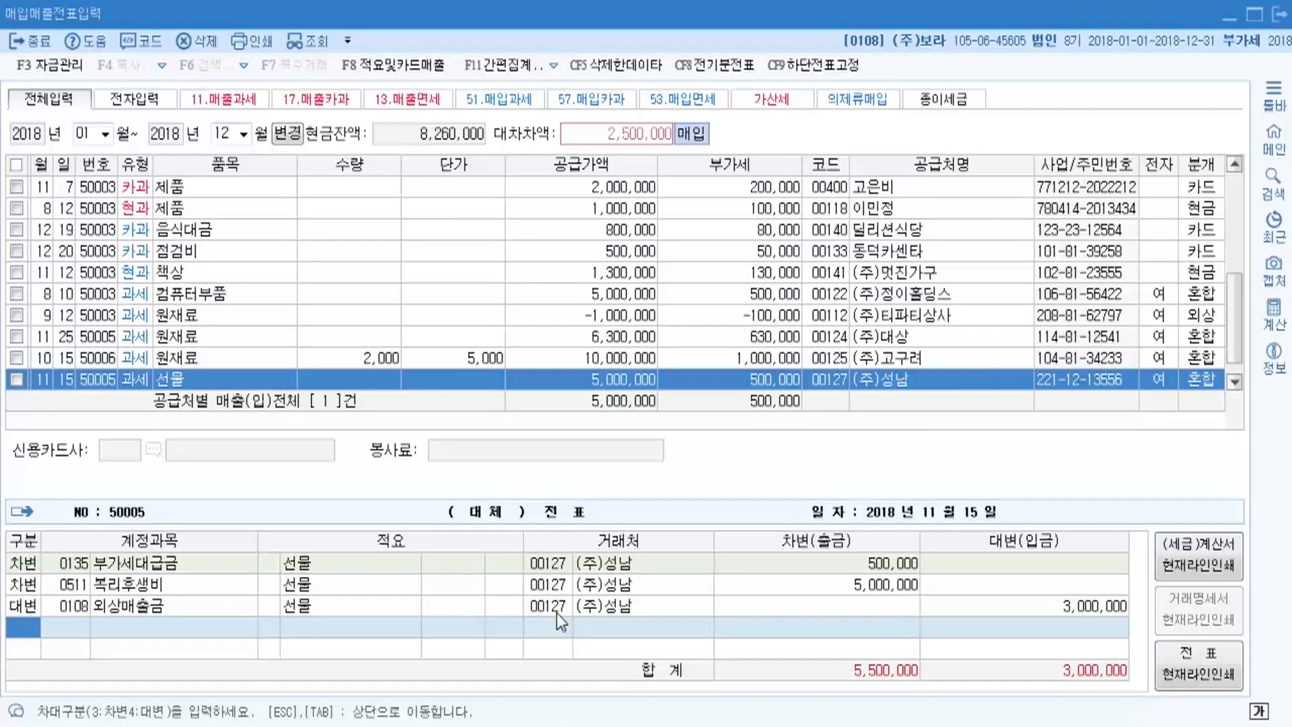
text(4)
key(F2)
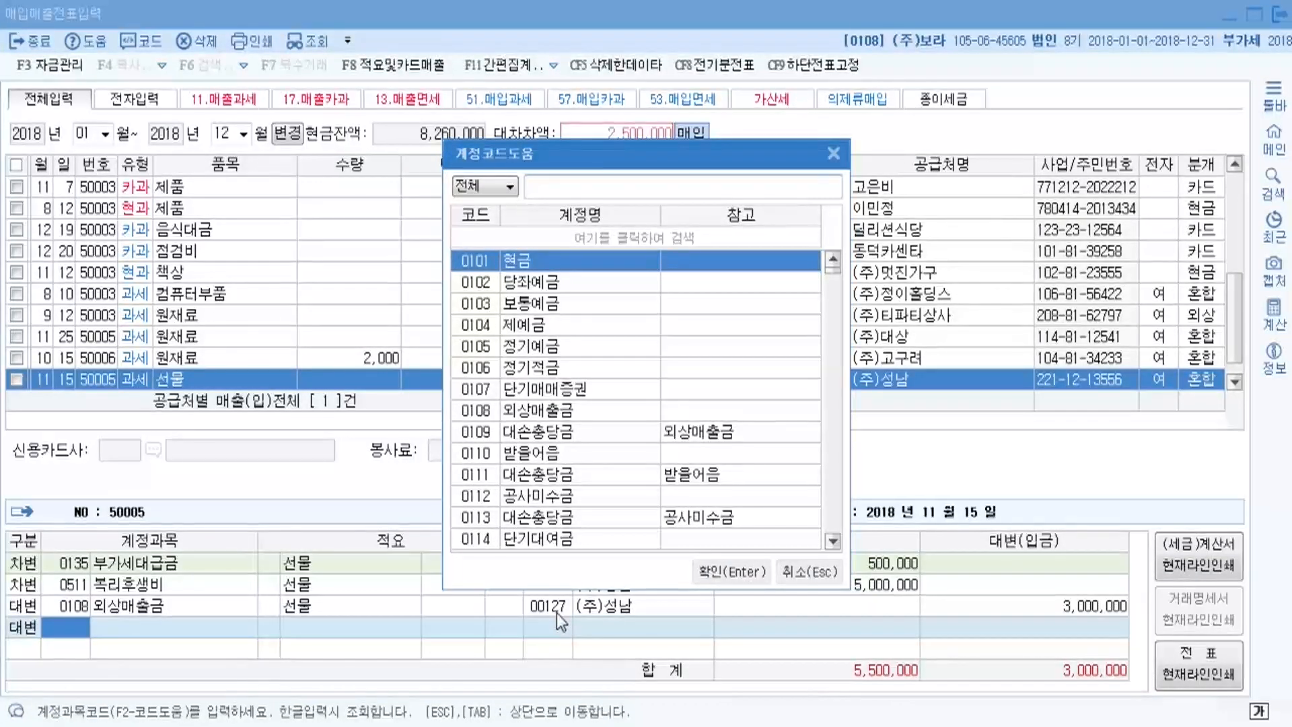
key(alt+Tab)
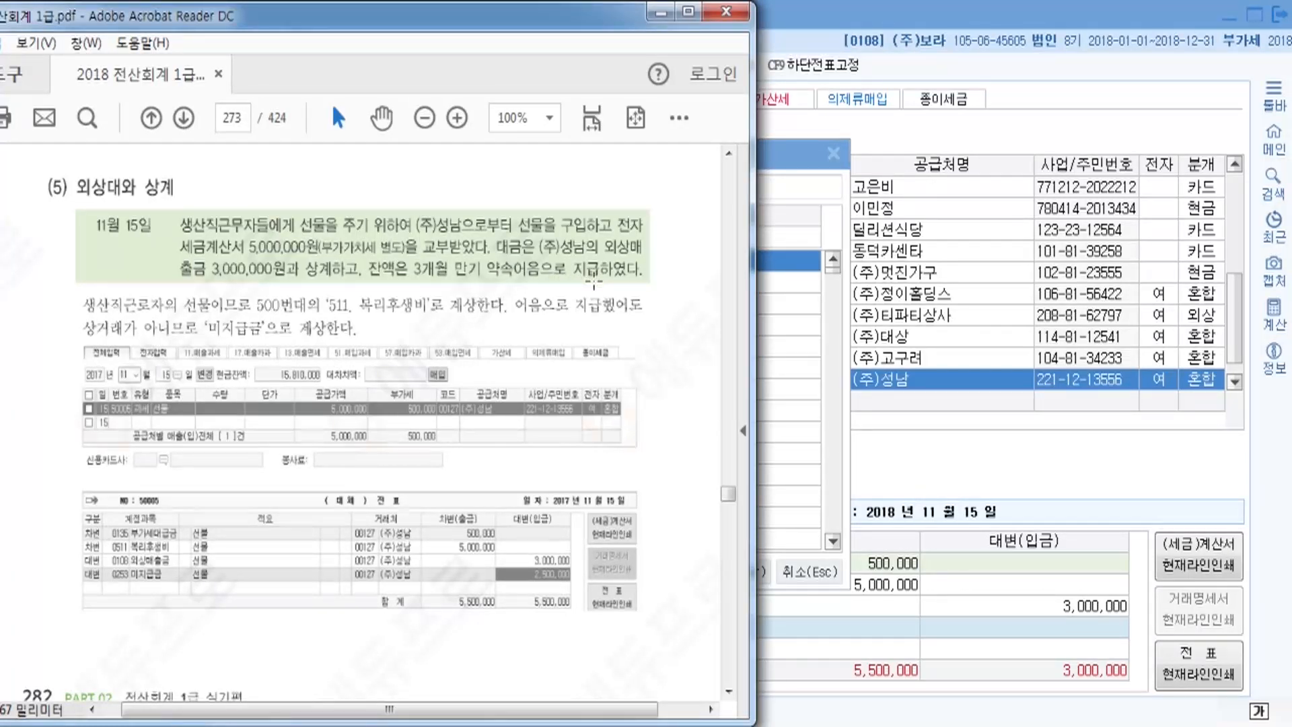
click(786, 162)
click(692, 187)
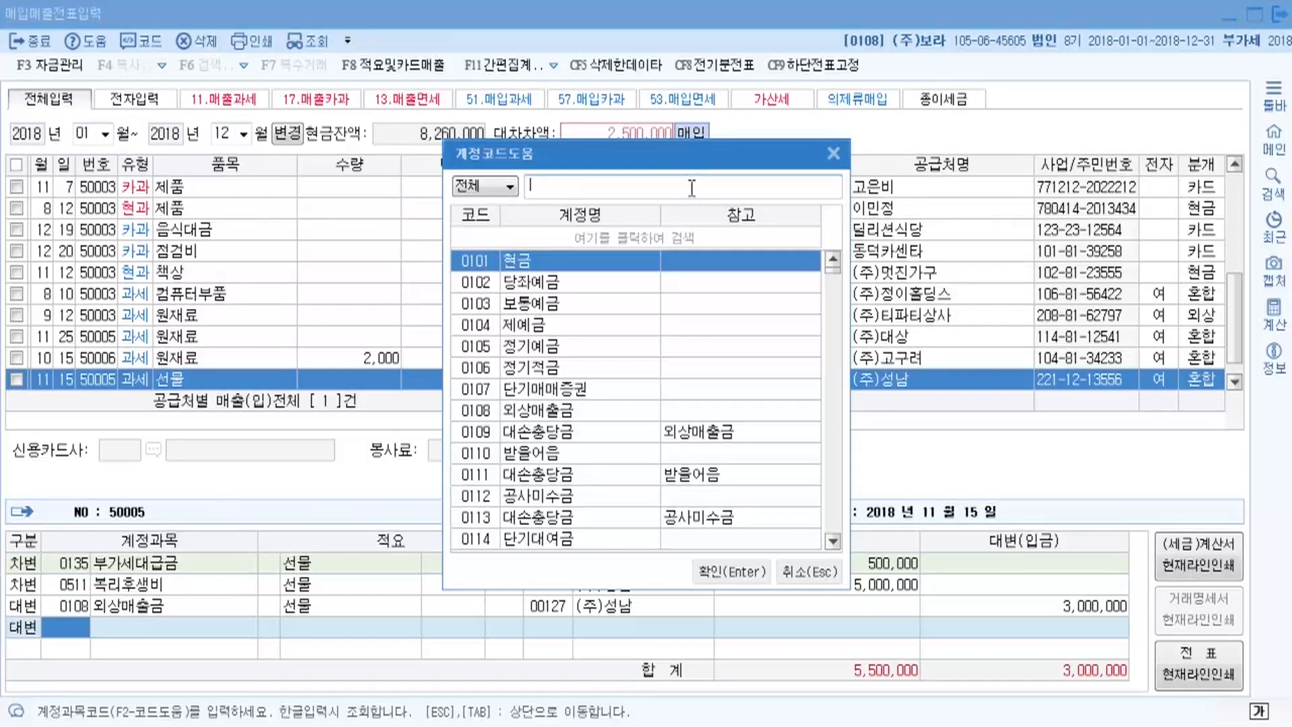
text(미지급)
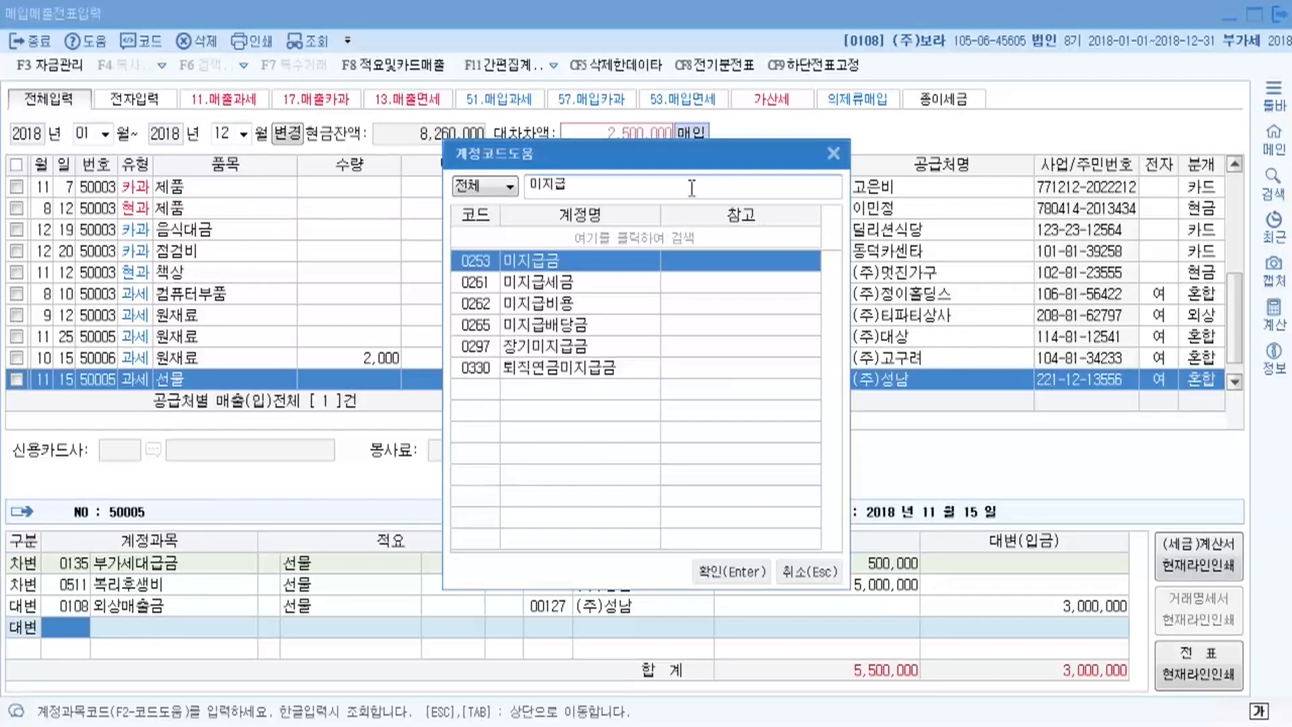
key(Return)
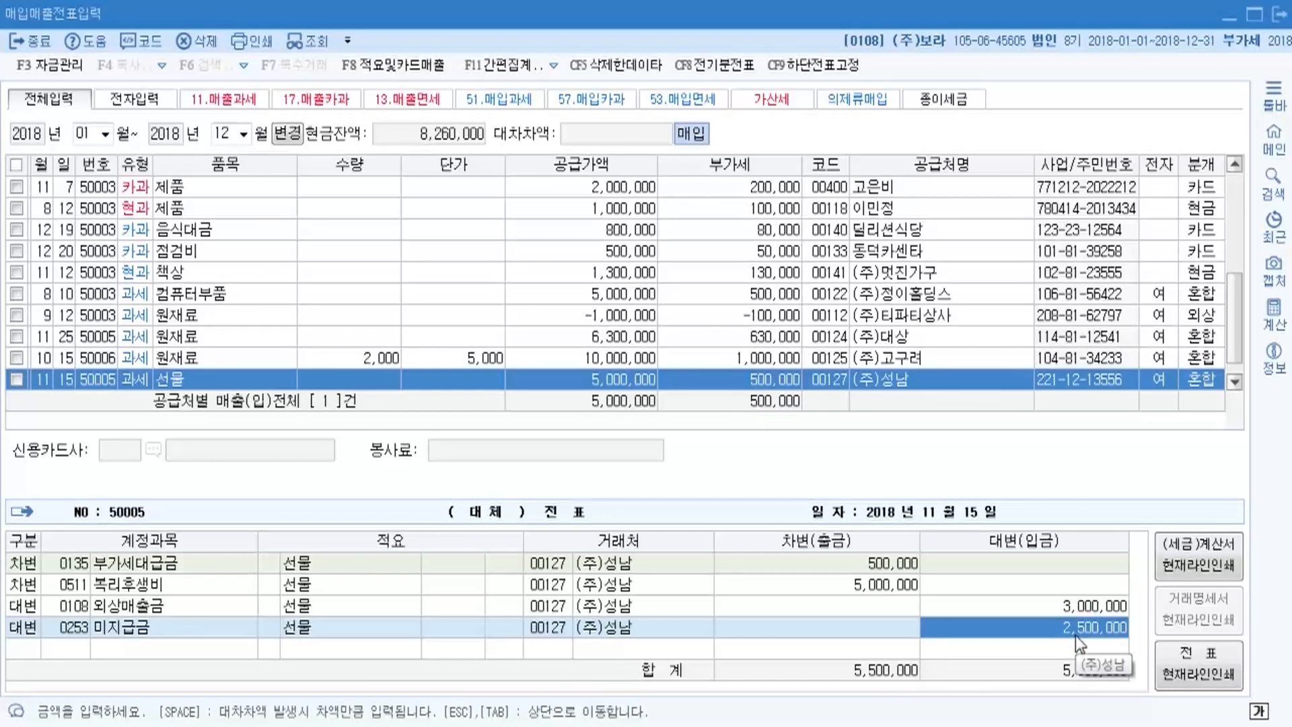
key(Return)
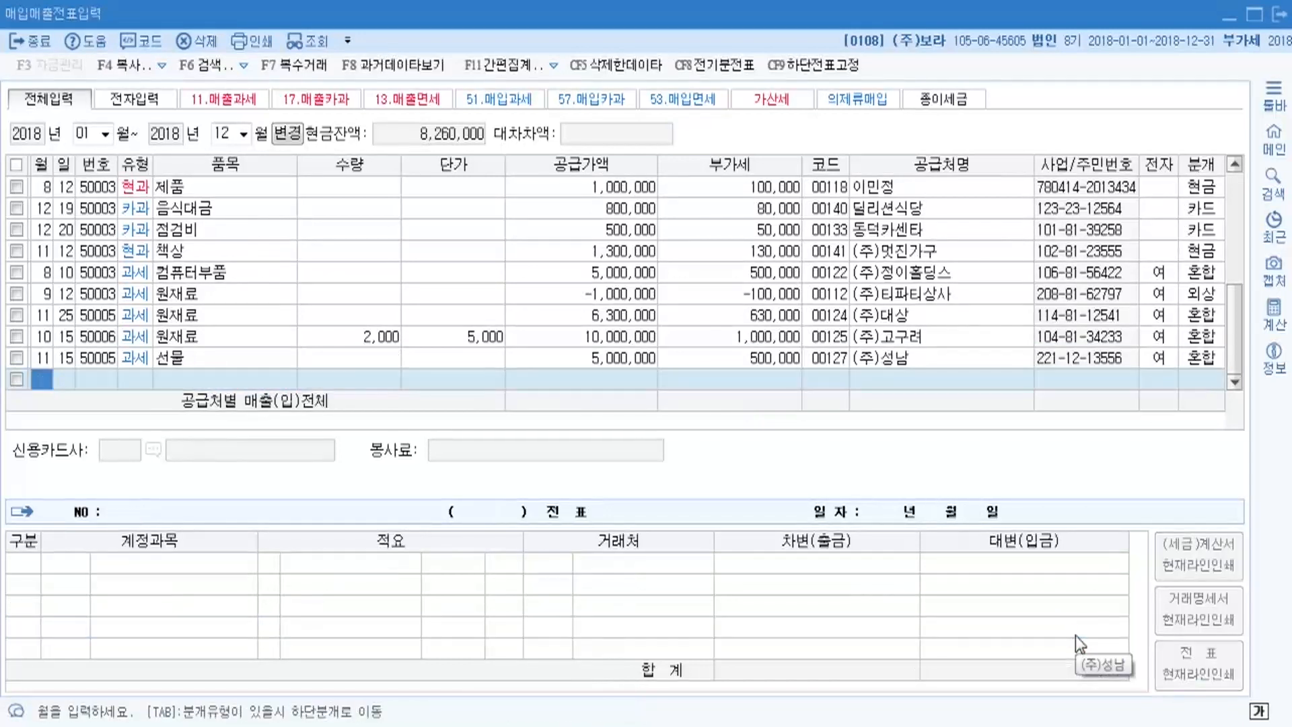
Step: Read the December 10 준서상사 toll-processing example in the Adobe Acrobat Reader textbook and return to the voucher entry window
click(603, 725)
scroll(498, 558, down, 7)
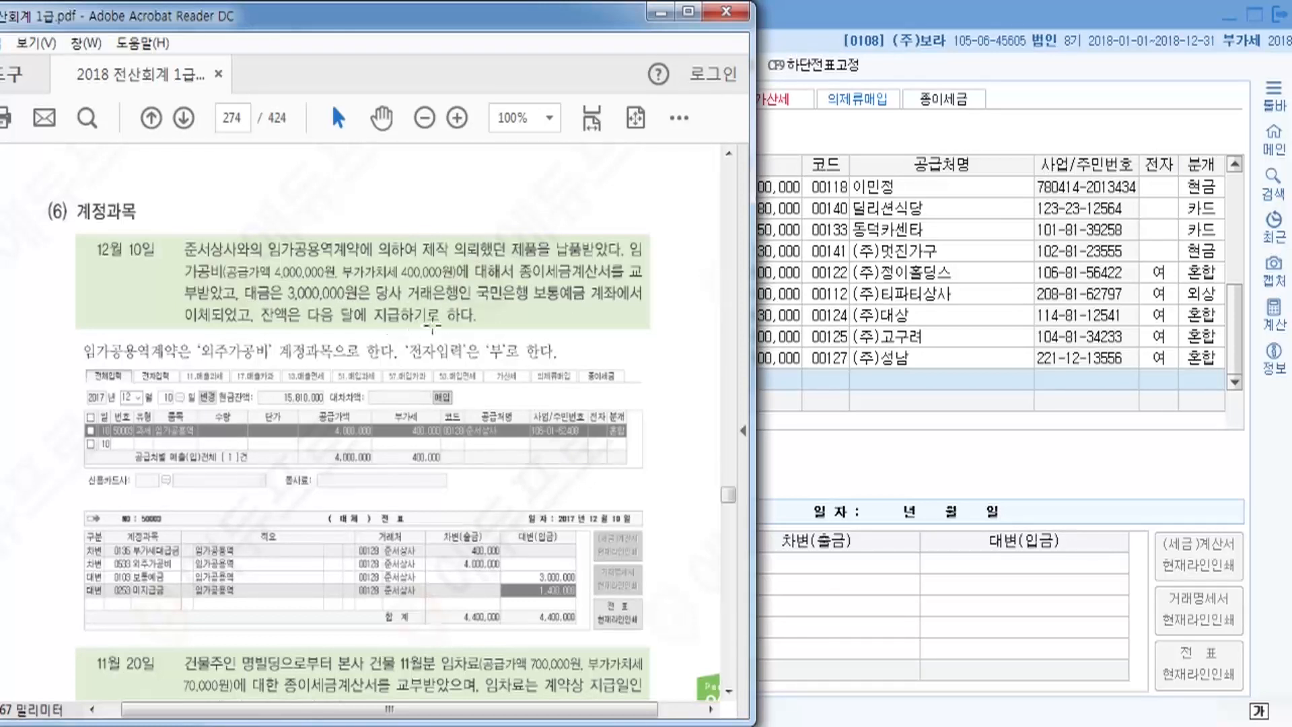
click(802, 18)
Step: Start a new voucher line dated month 12, day 10, with type 51.과세
click(48, 379)
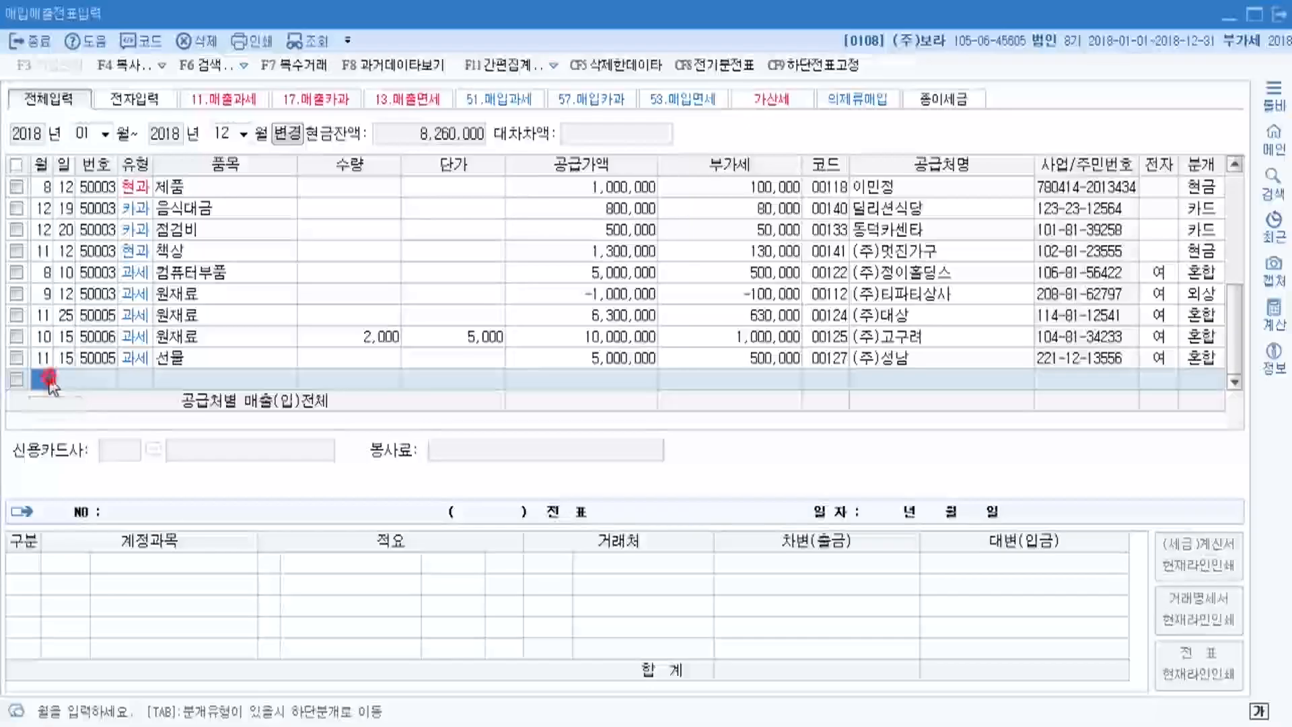
text(12)
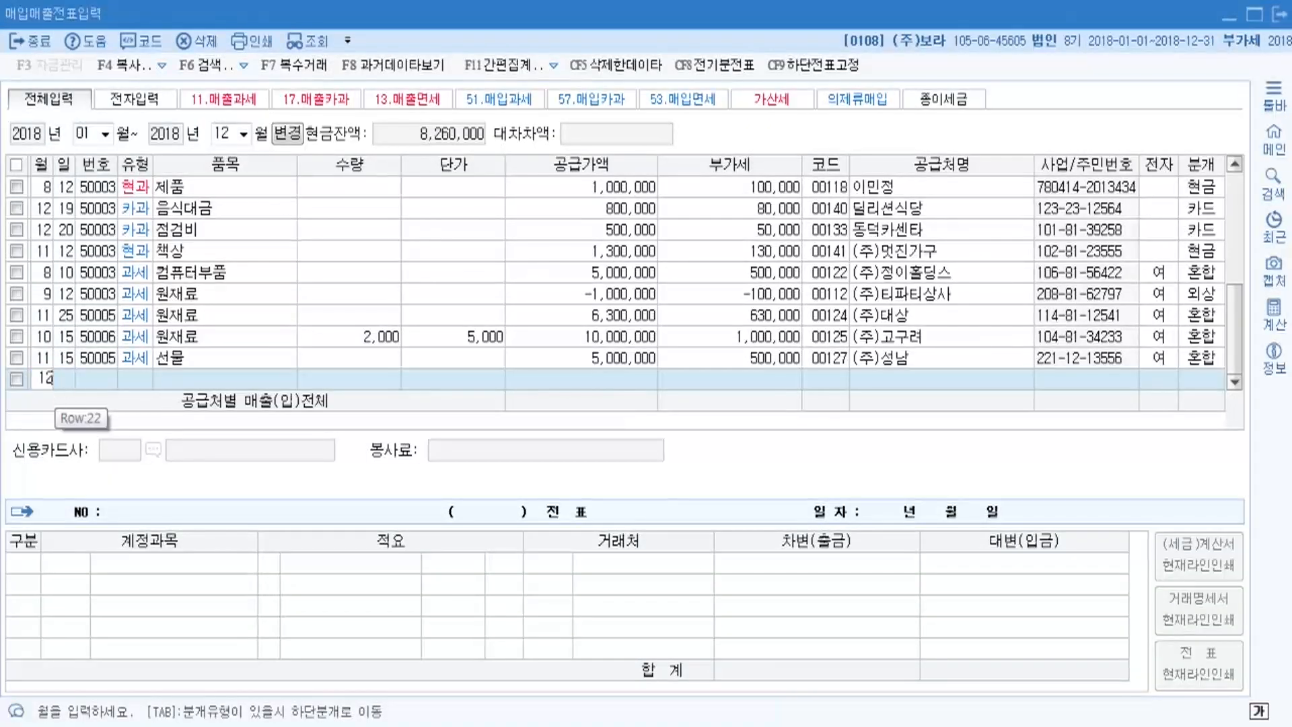
key(Return)
text(10)
key(Return)
text(51)
key(Return)
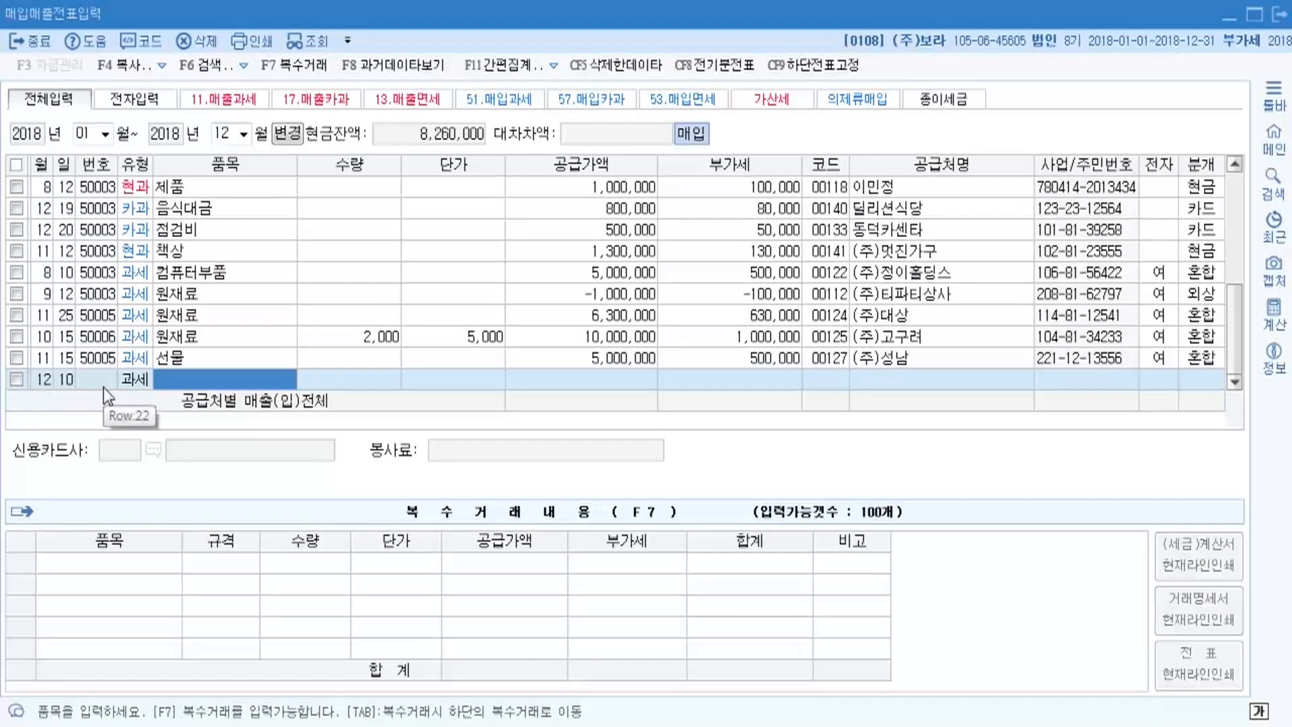
Step: Enter 임가공용역 as the December 10 item with a supply value of 4,000,000, leaving quantity and unit price blank
text(임가)
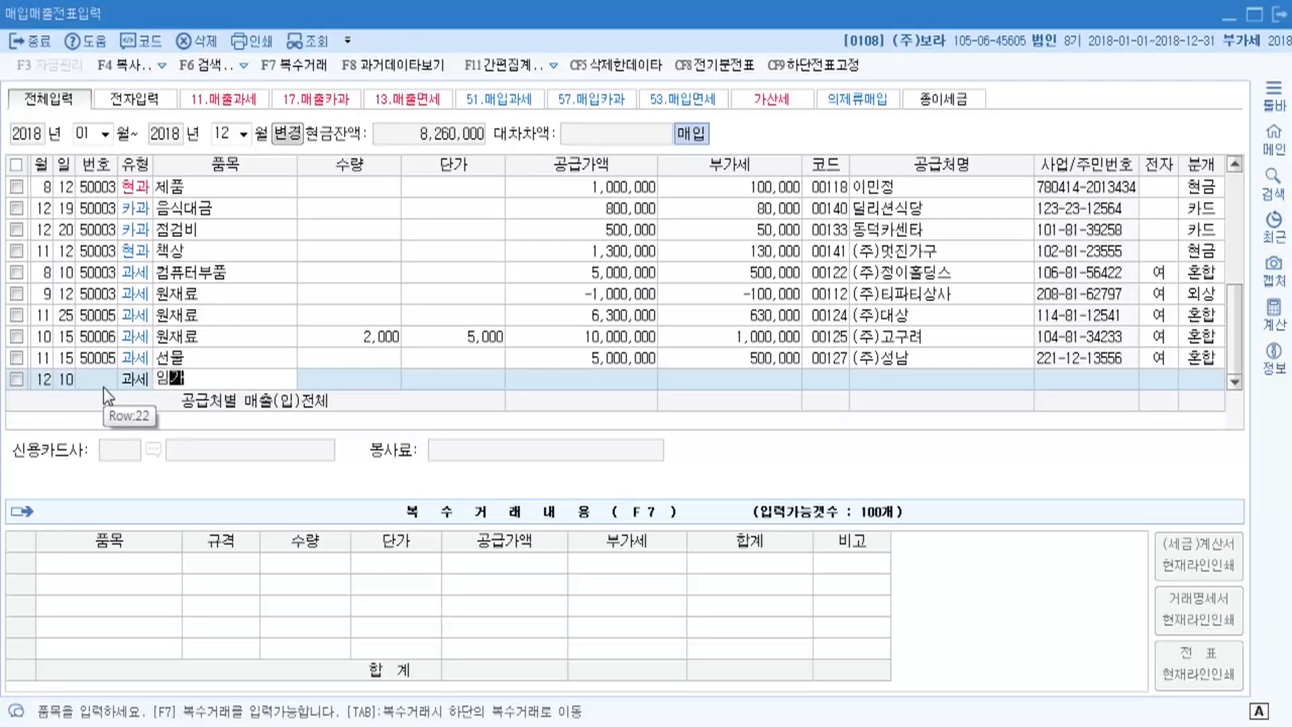
text(공용역)
key(Return)
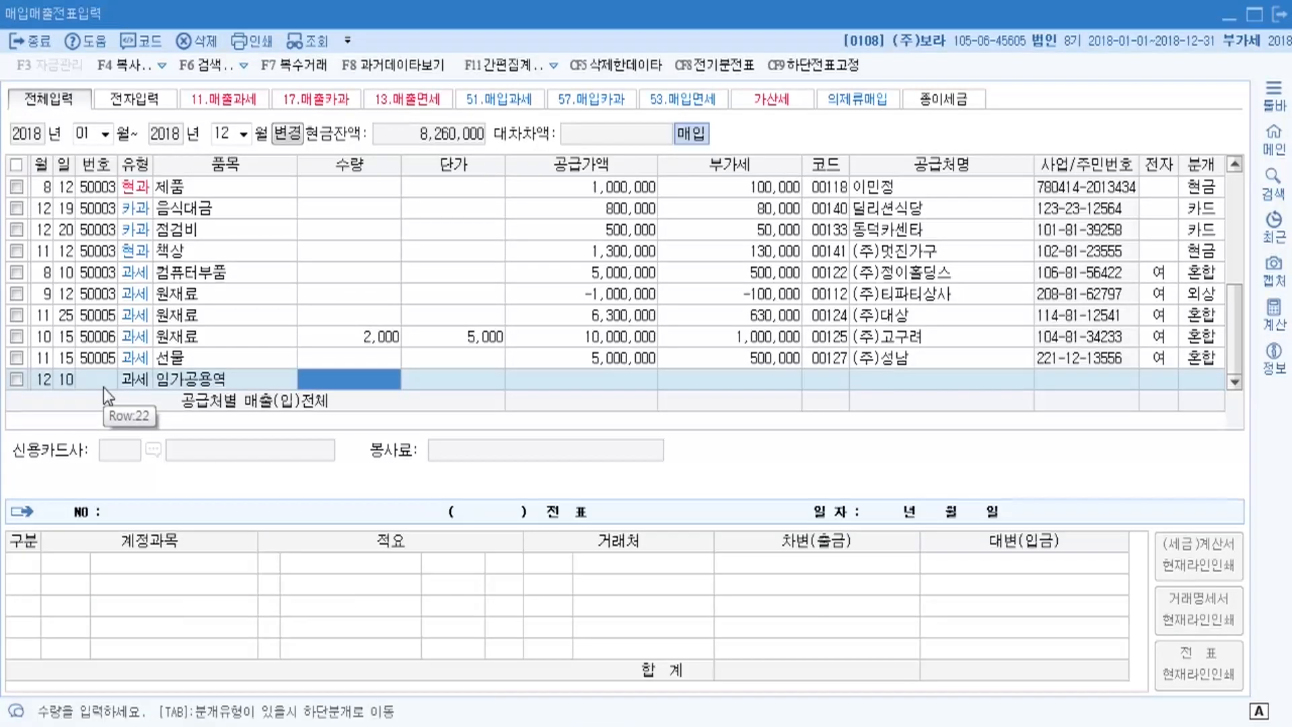
key(Return)
key(Return)
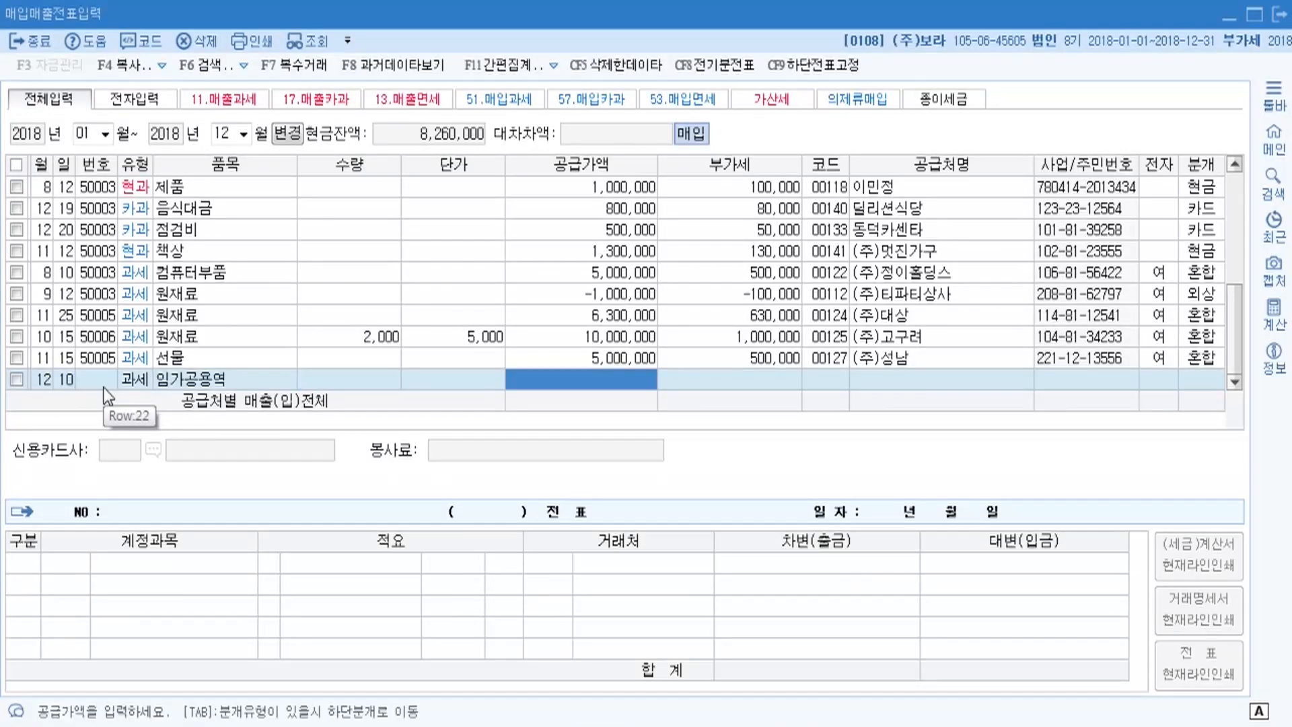
text(4000000)
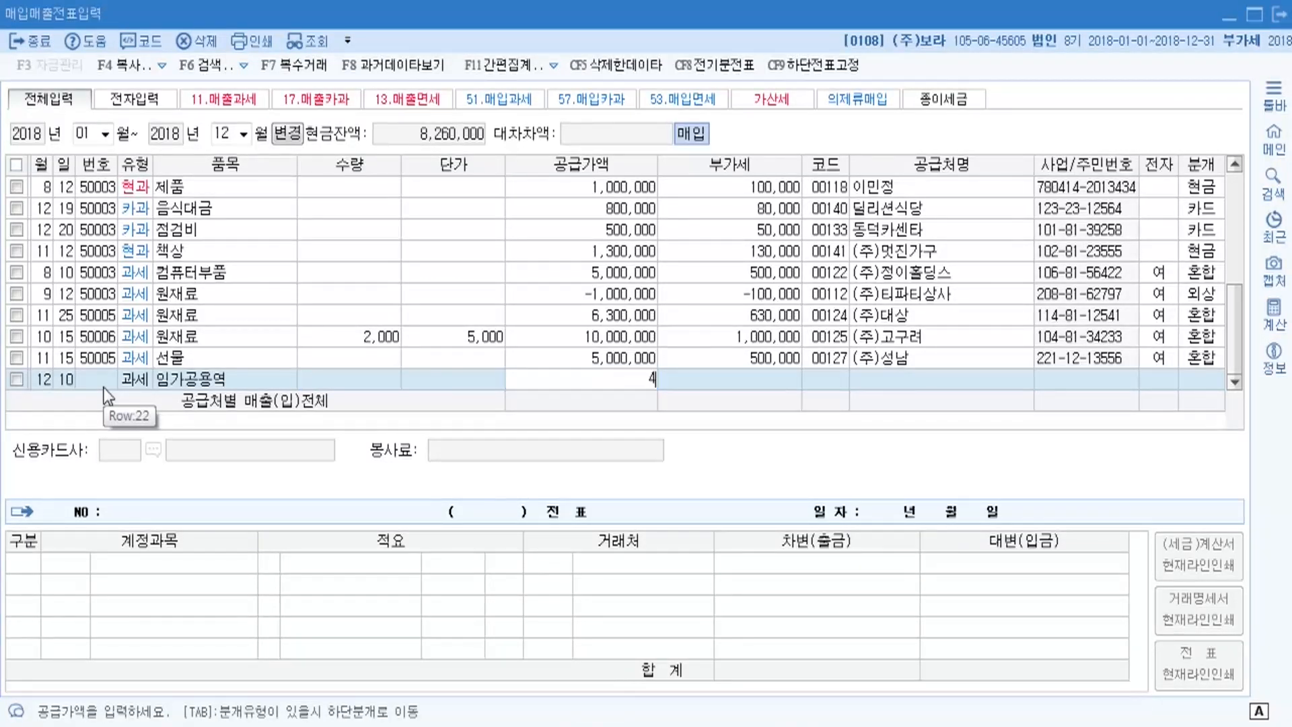
key(Return)
key(Return)
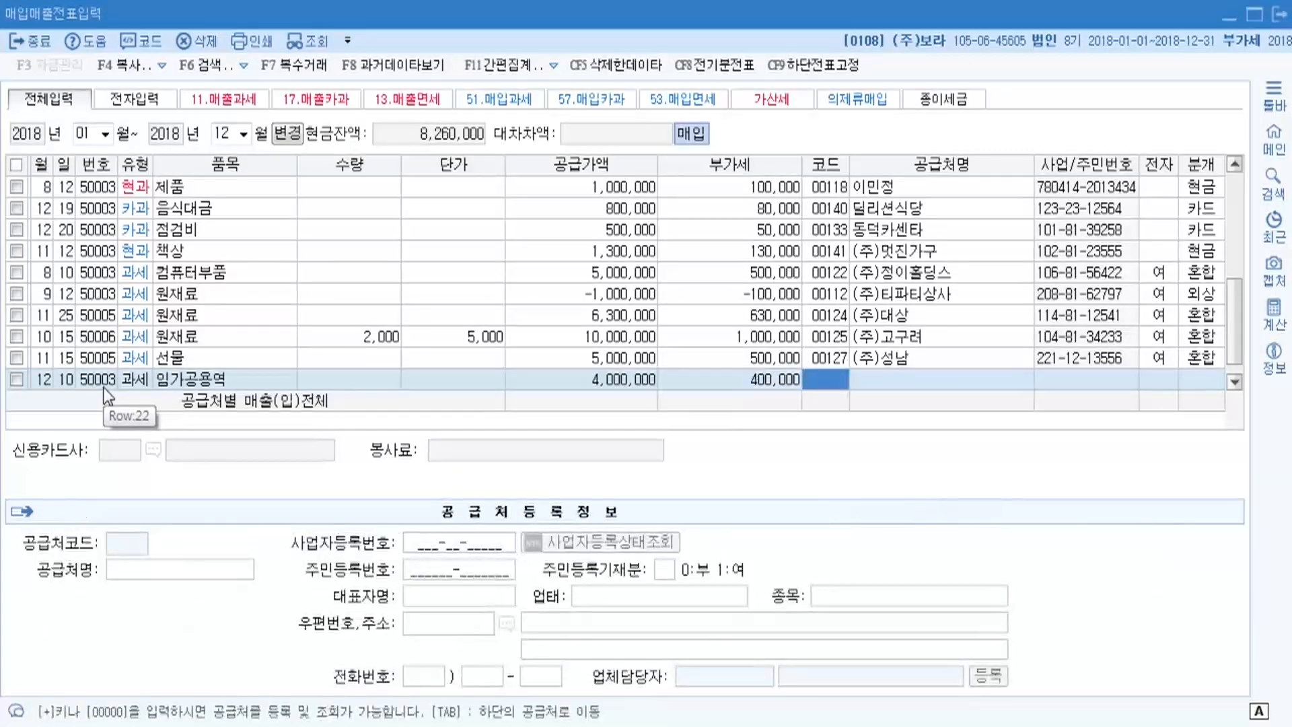
Step: Assign supplier 준서상사 to the December 10 line and consult the Adobe Acrobat Reader textbook about its tax invoice type
key(F2)
text(준서)
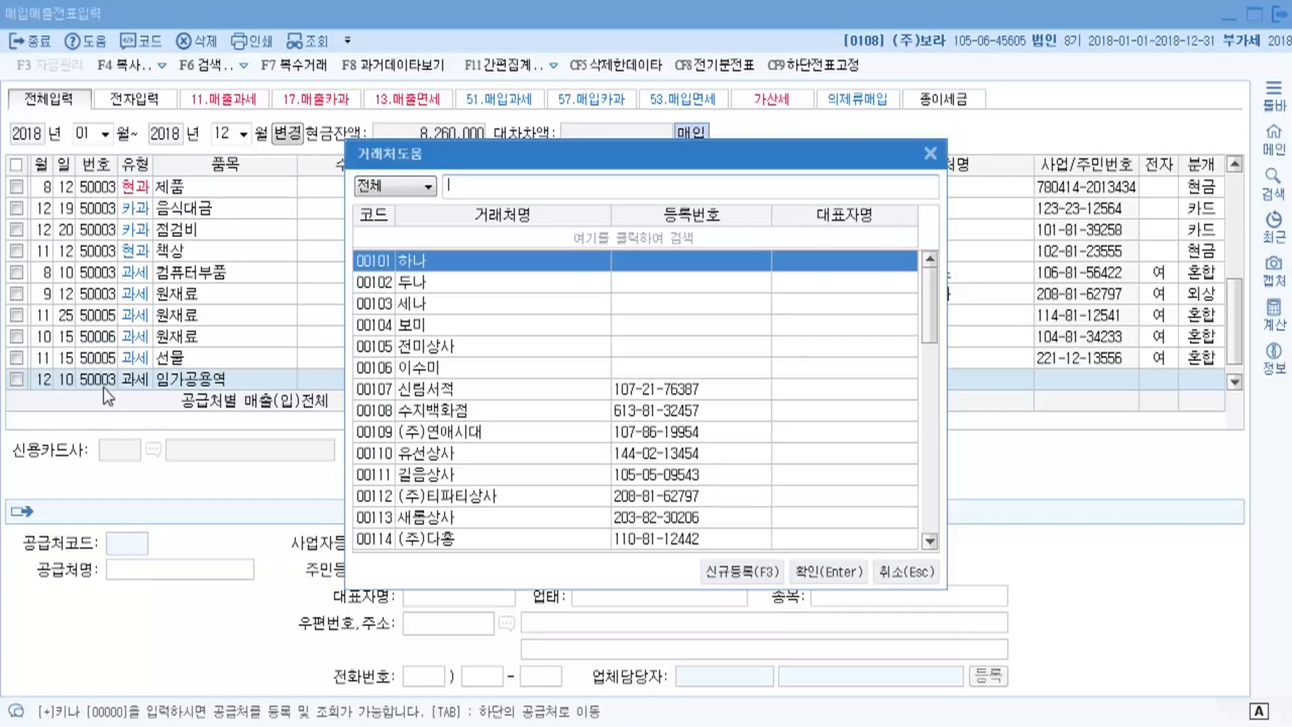
key(Return)
key(Return)
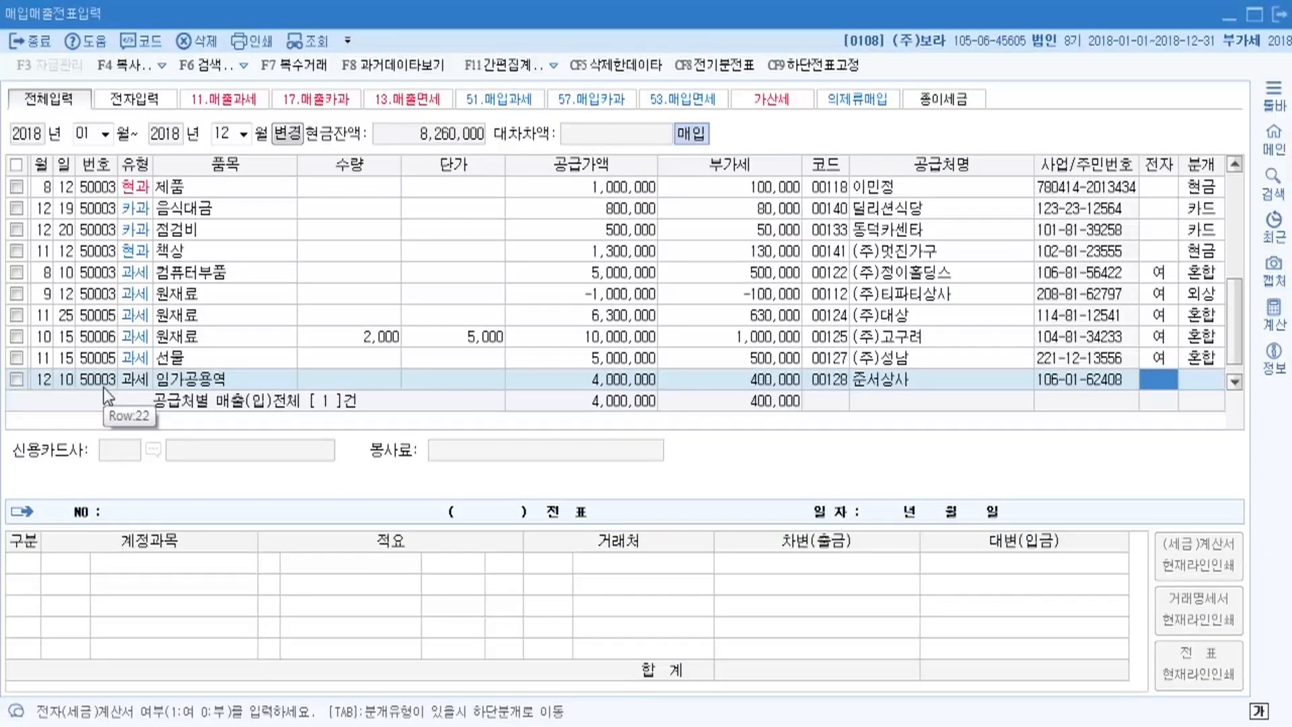
key(alt+Tab)
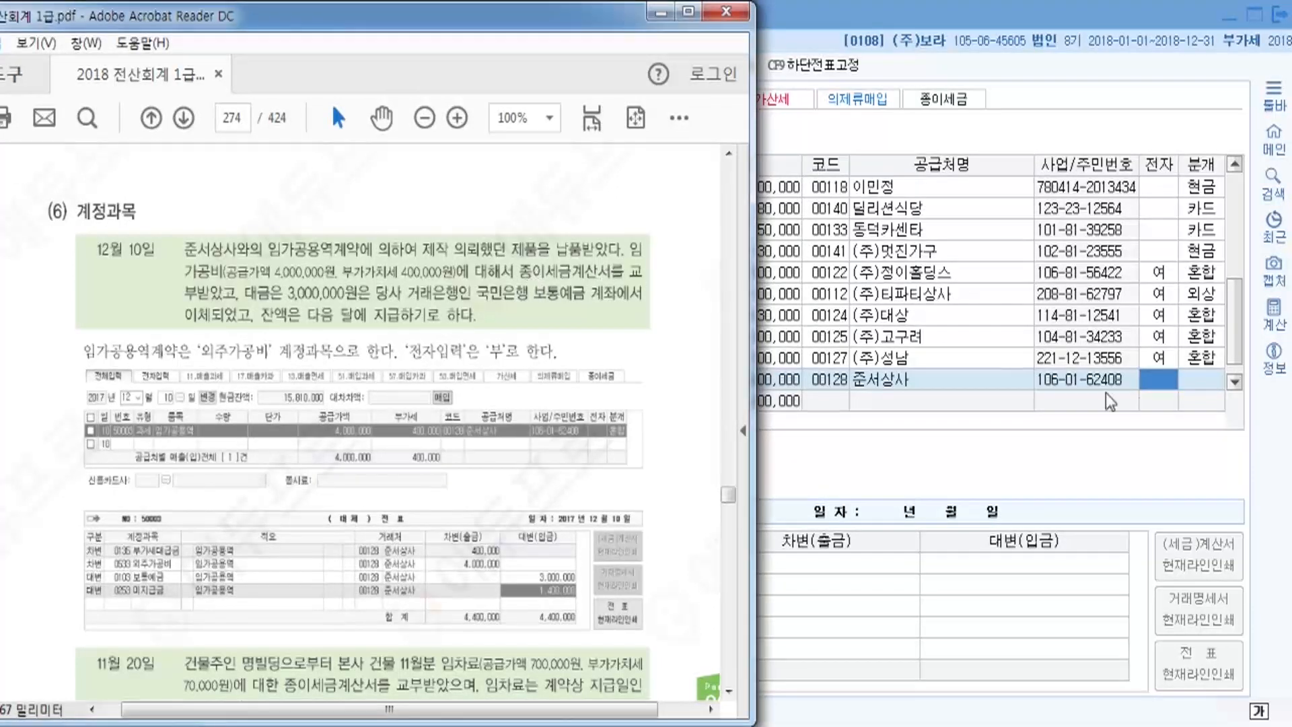
Step: Leave the electronic invoice field of the December 10 준서상사 line blank and set its journal type to 3 (혼합)
click(1162, 401)
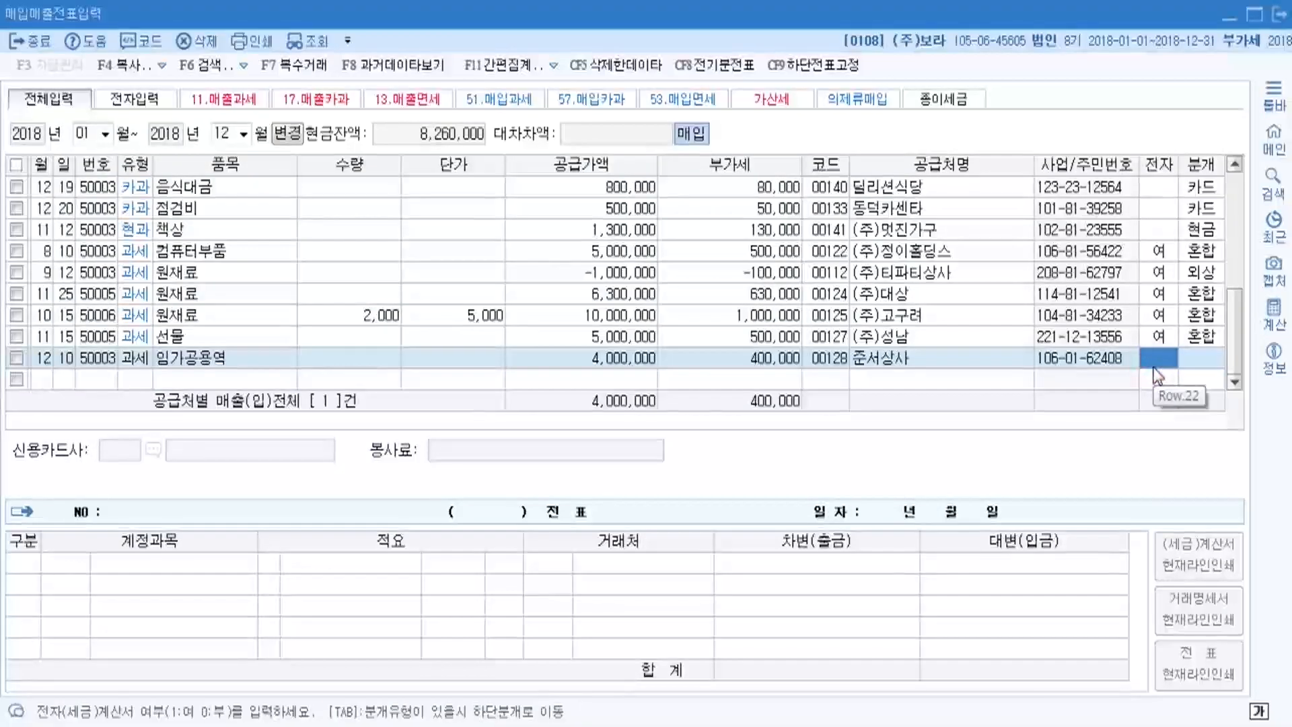
key(Return)
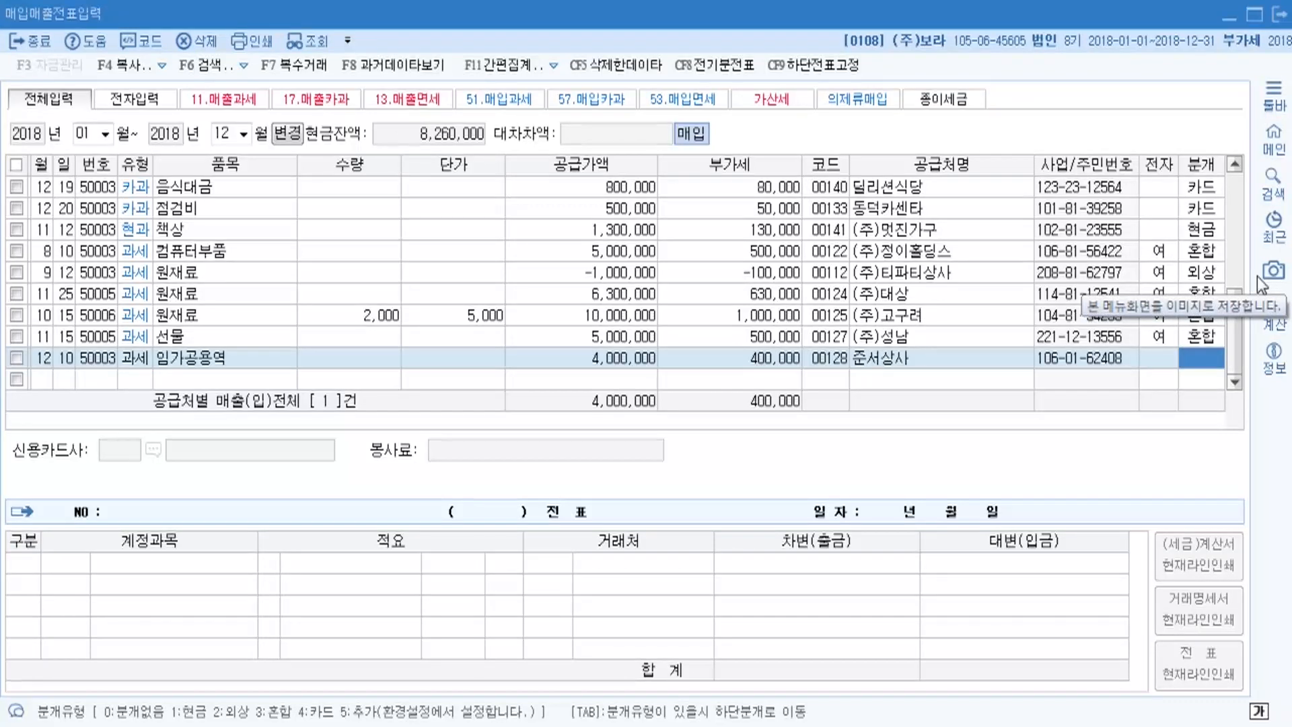
key(3)
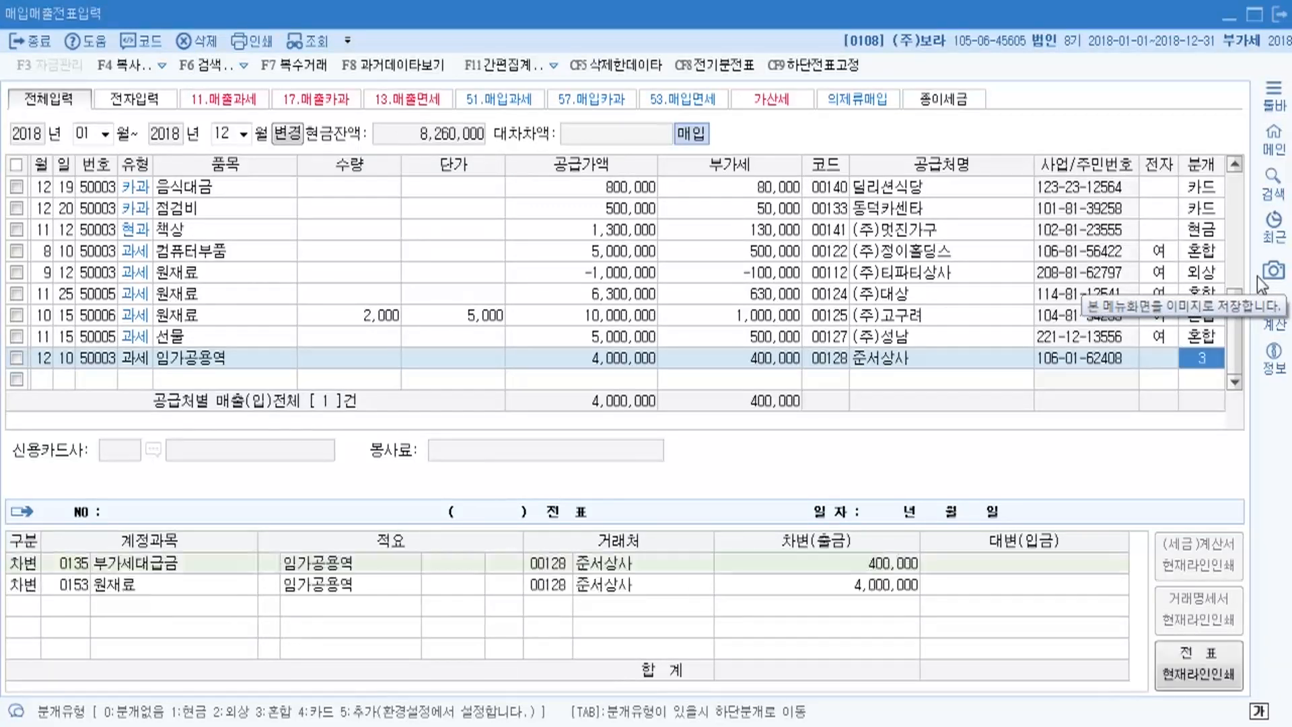
key(Return)
Step: Change the 4,000,000 debit account of the December 10 entry from raw materials to 0533 외주가공비 (제조원가)
click(78, 592)
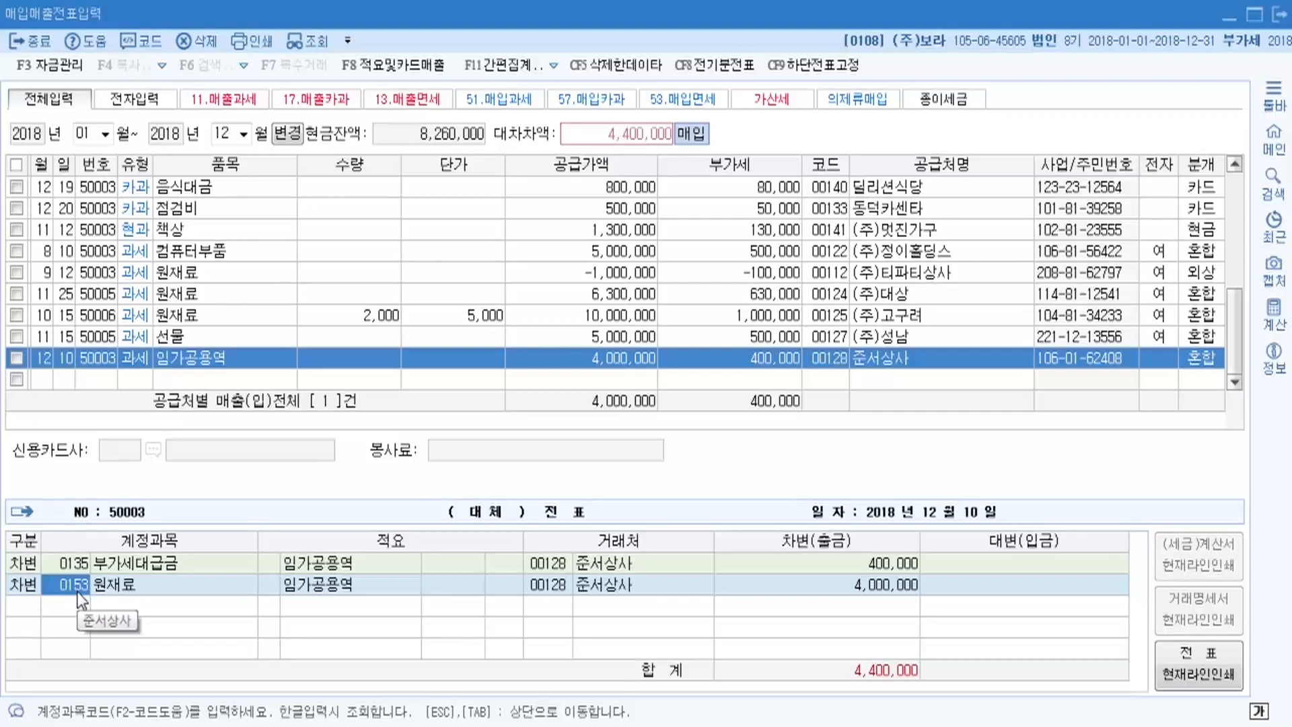
key(F2)
text(외주)
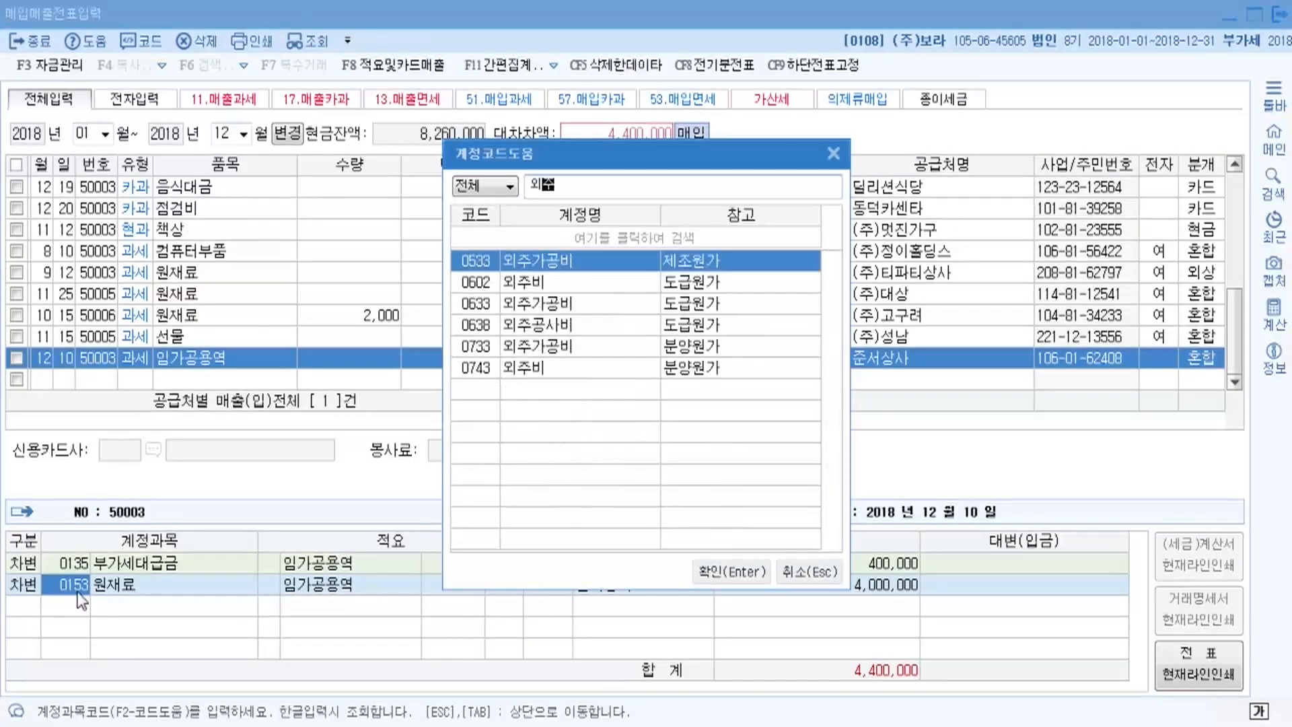
text(가)
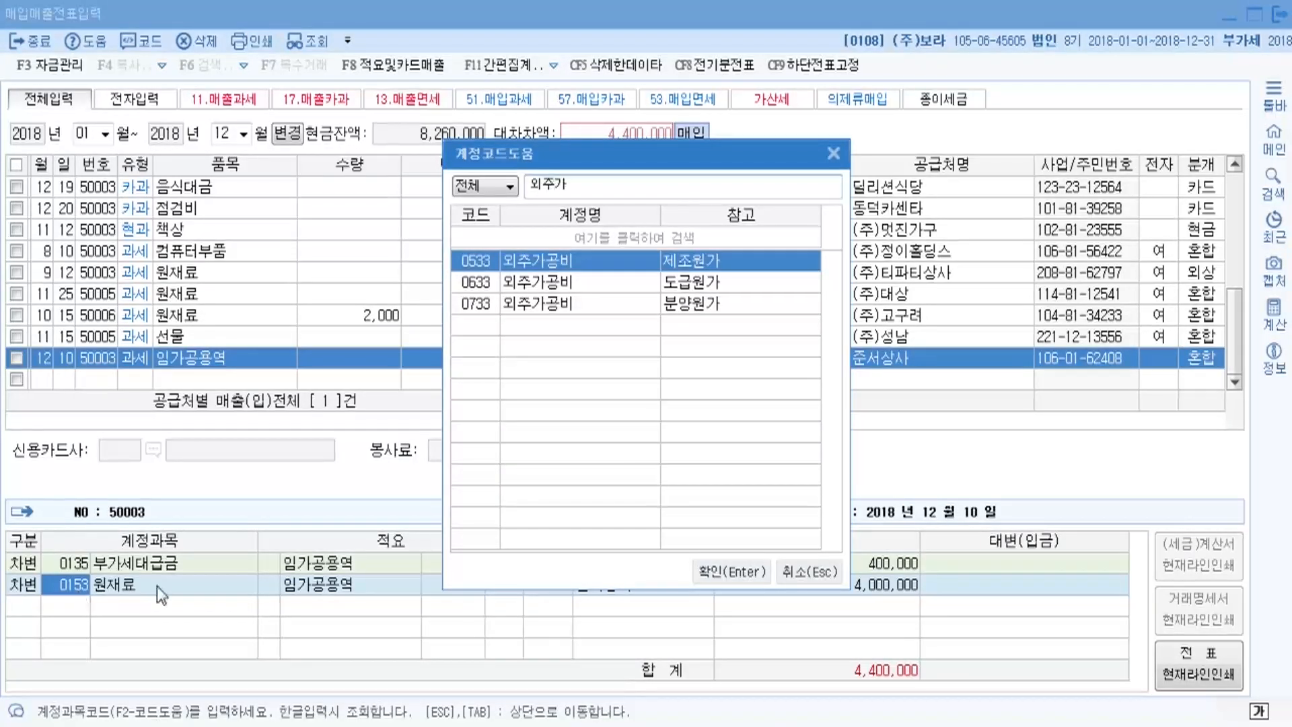
click(736, 262)
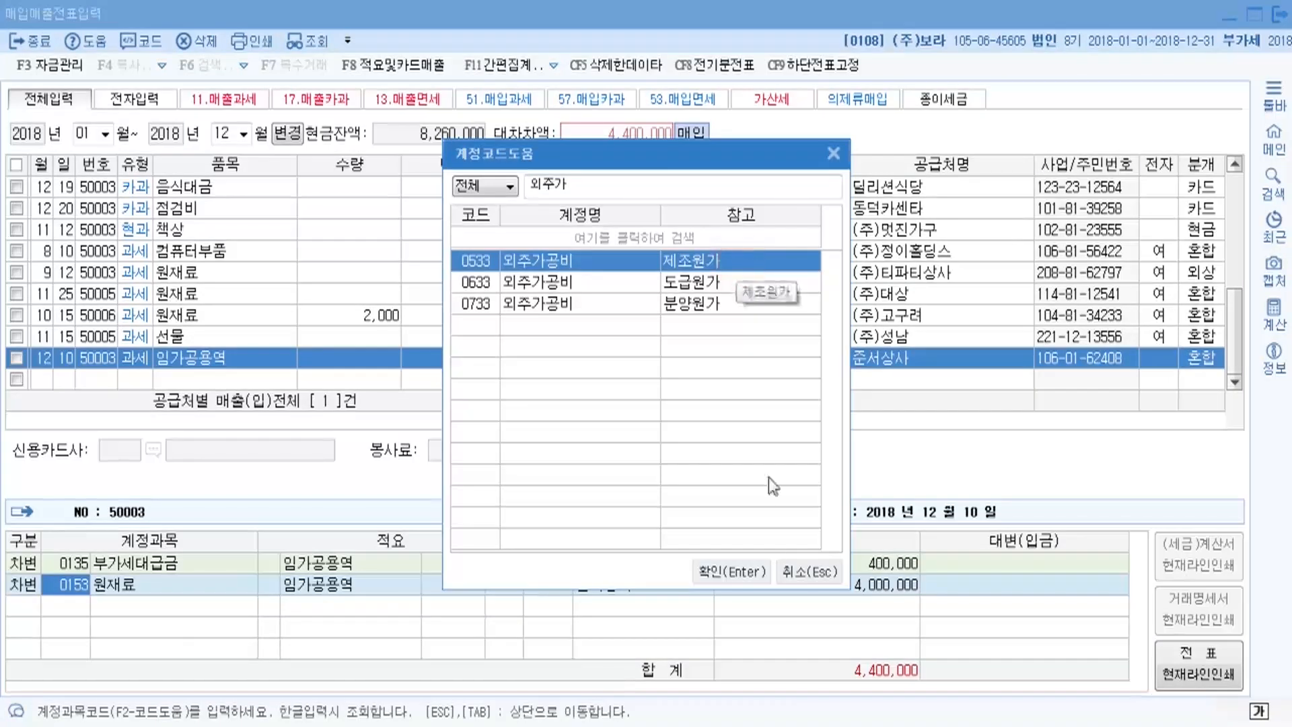
click(751, 572)
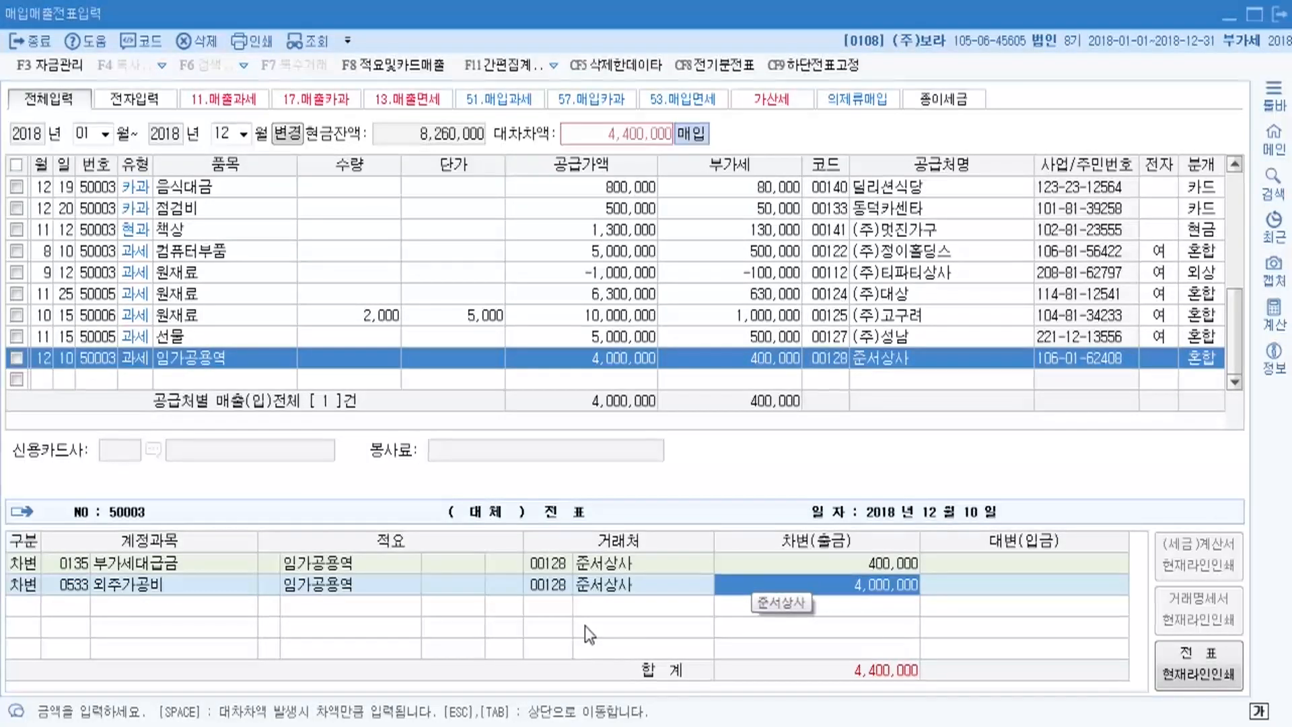
key(Return)
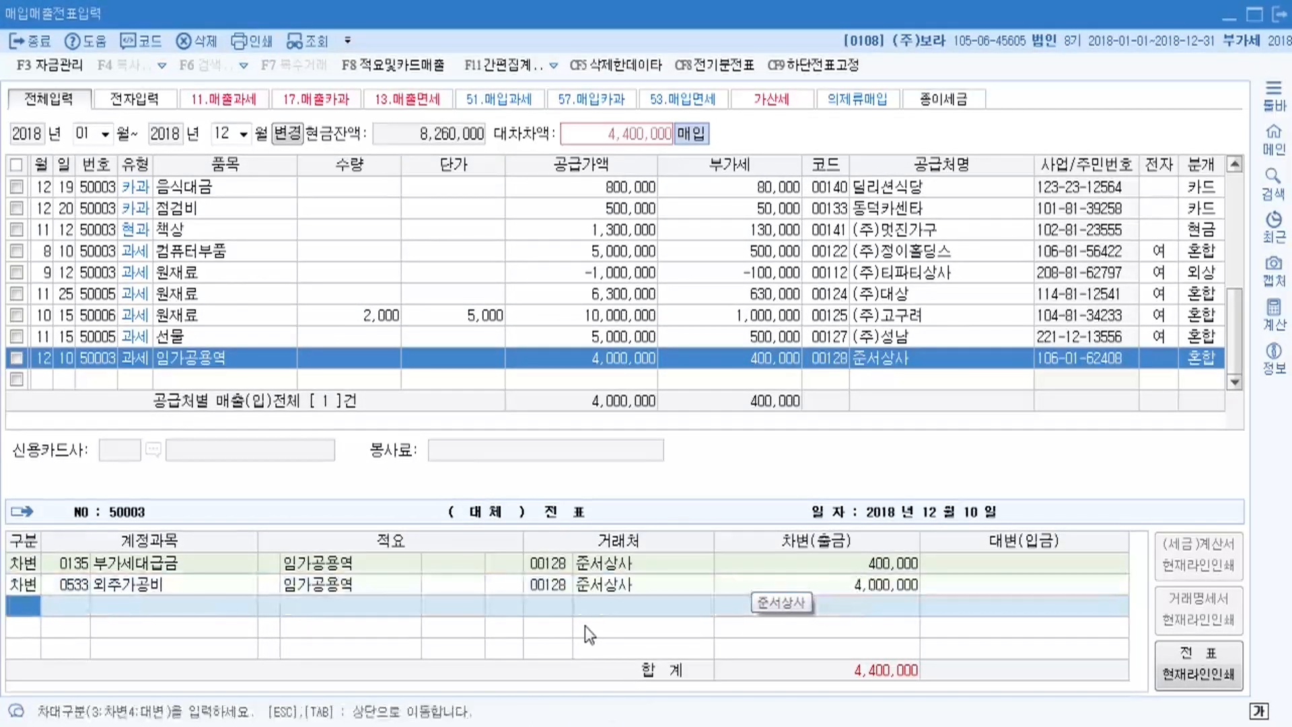
Step: Add a credit line to the December 10 entry for account 0103 보통예금 with an amount of 3,000,000
key(F2)
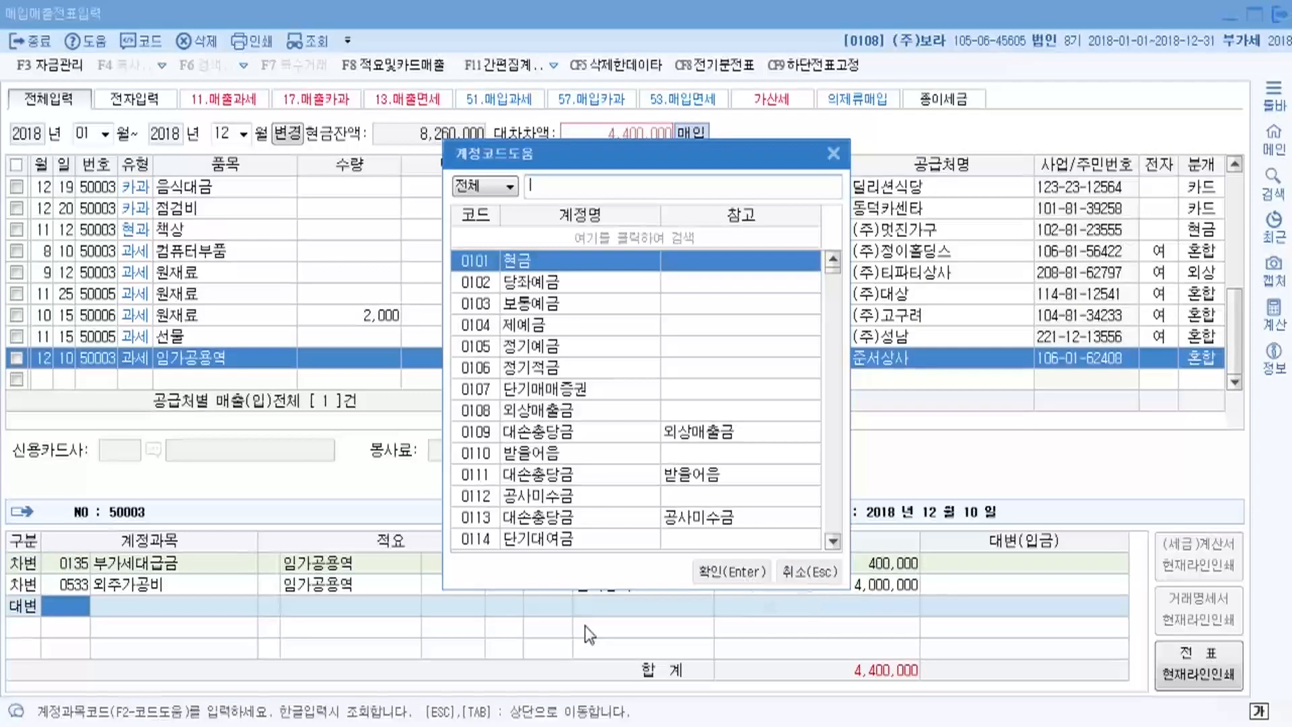
text(보통)
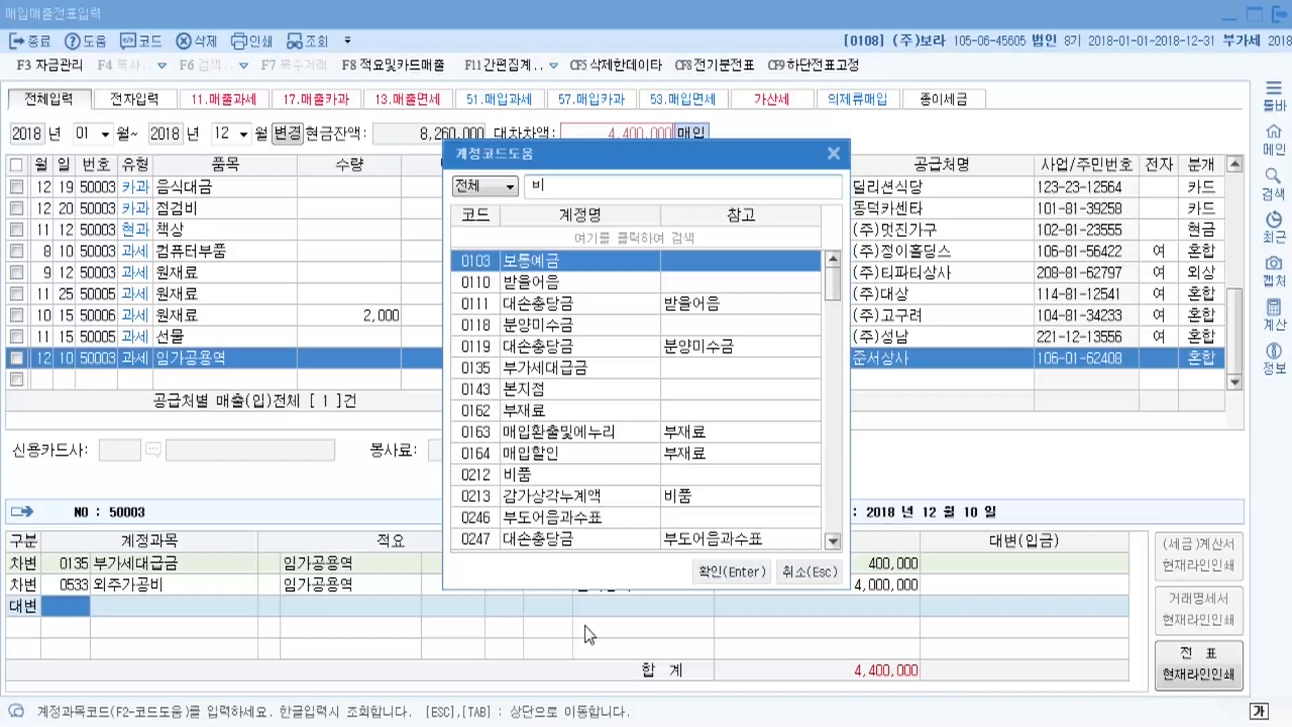
key(Return)
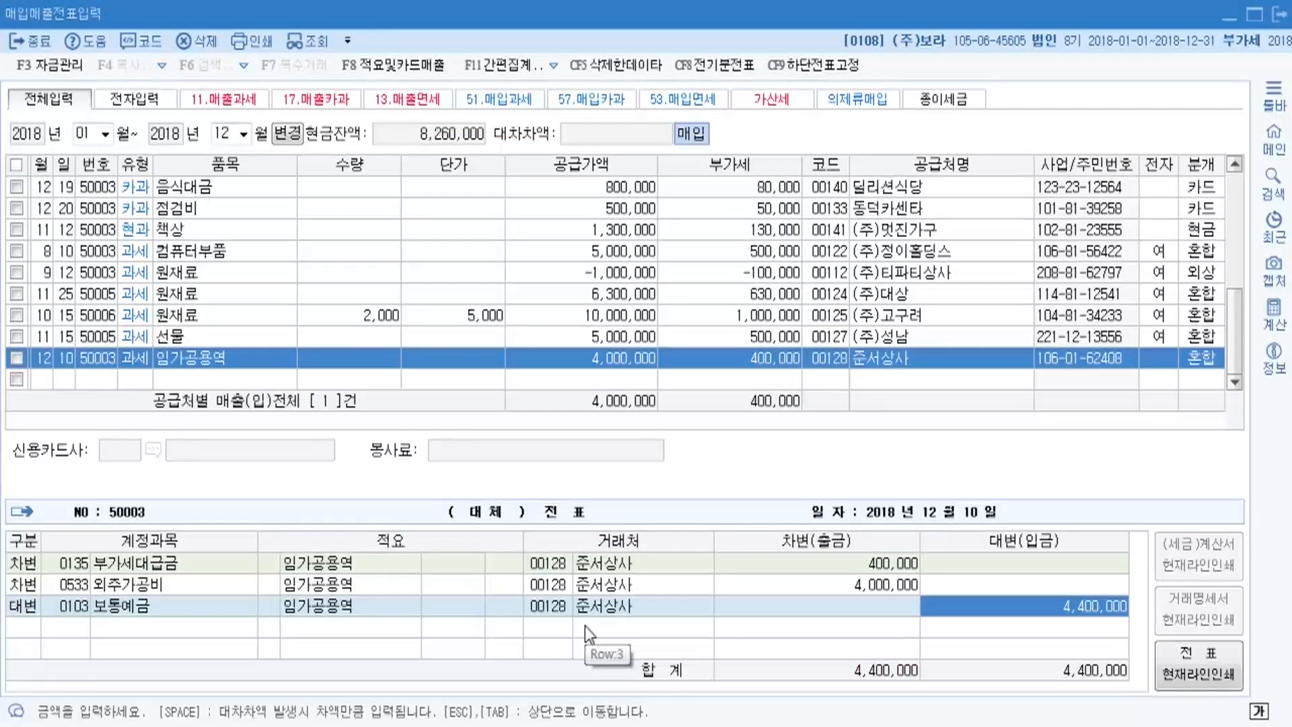
text(3000000)
key(Return)
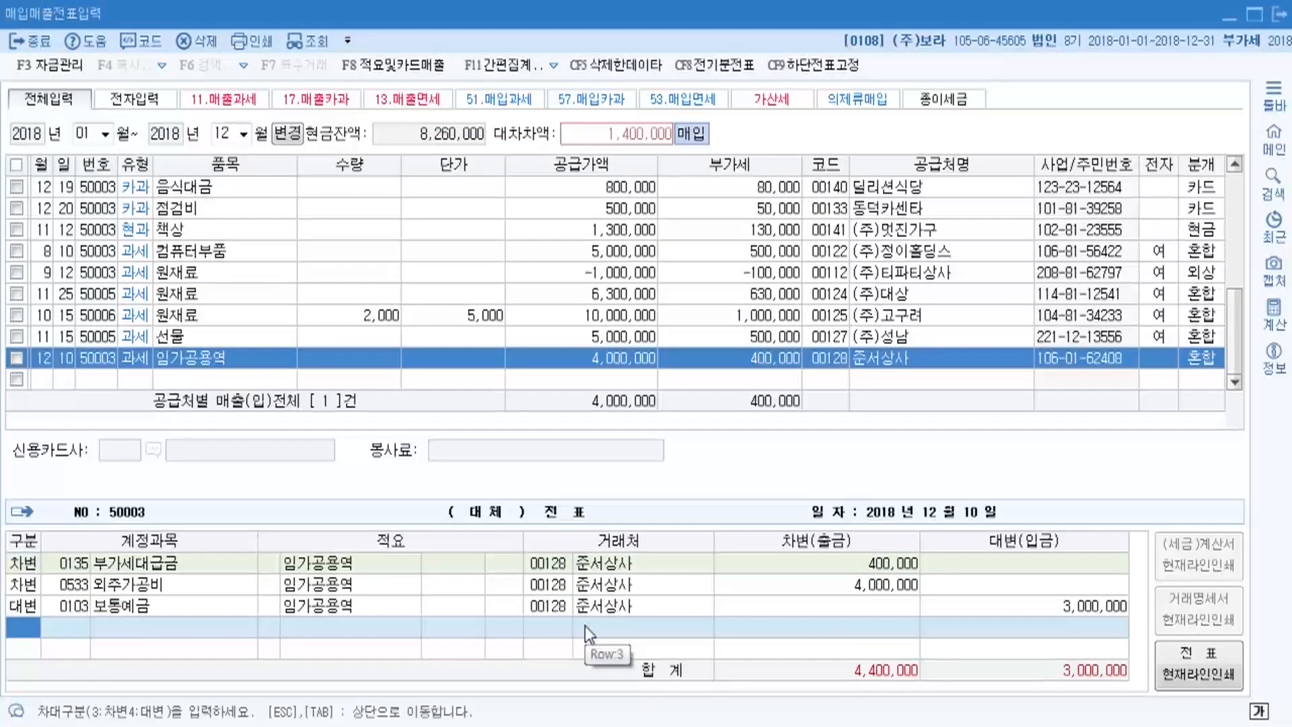
Step: Credit the remaining balance of the December 10 entry to account 0253 미지급금 and complete the voucher
text(4)
key(F2)
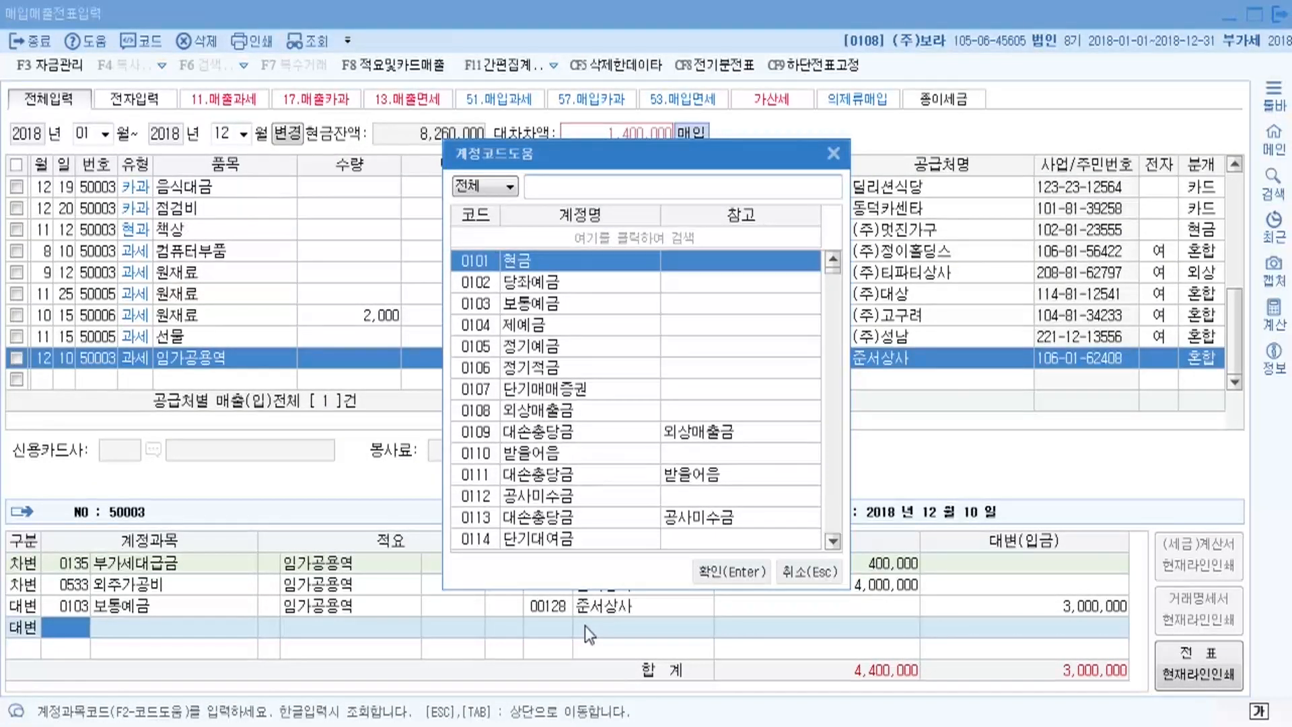
text(미)
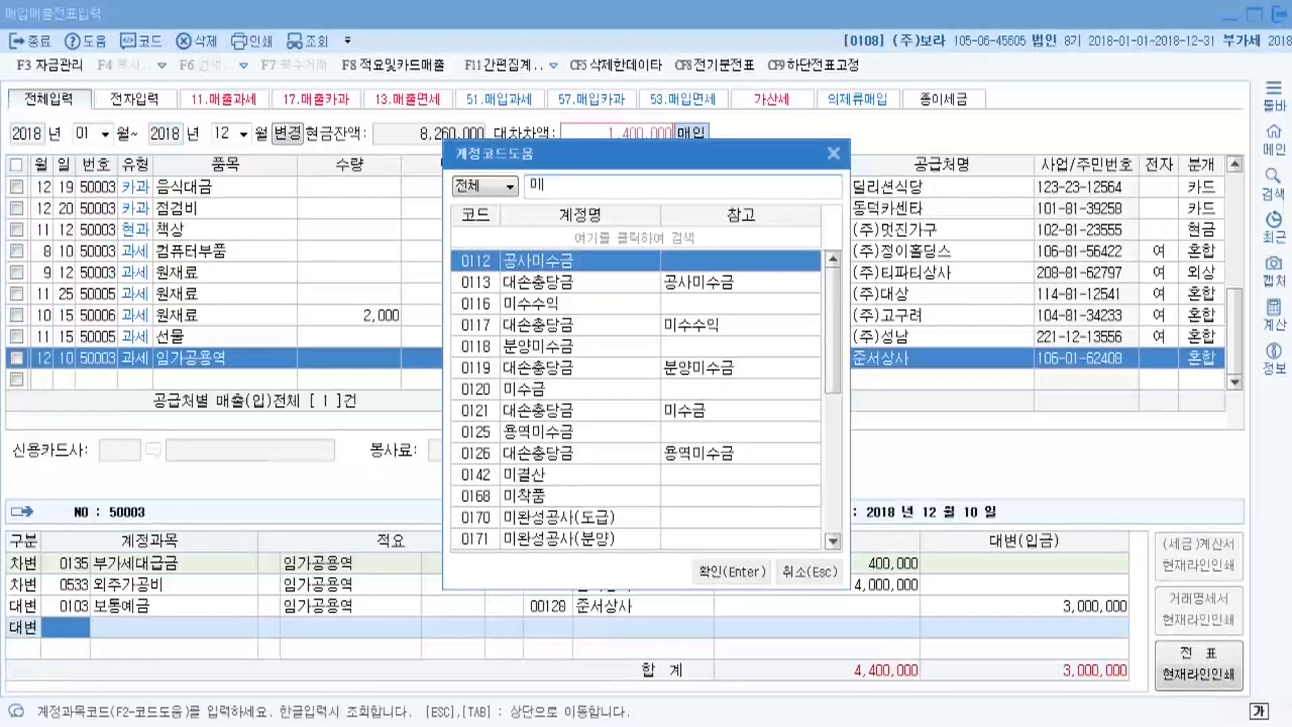
text(ㅈㅣ)
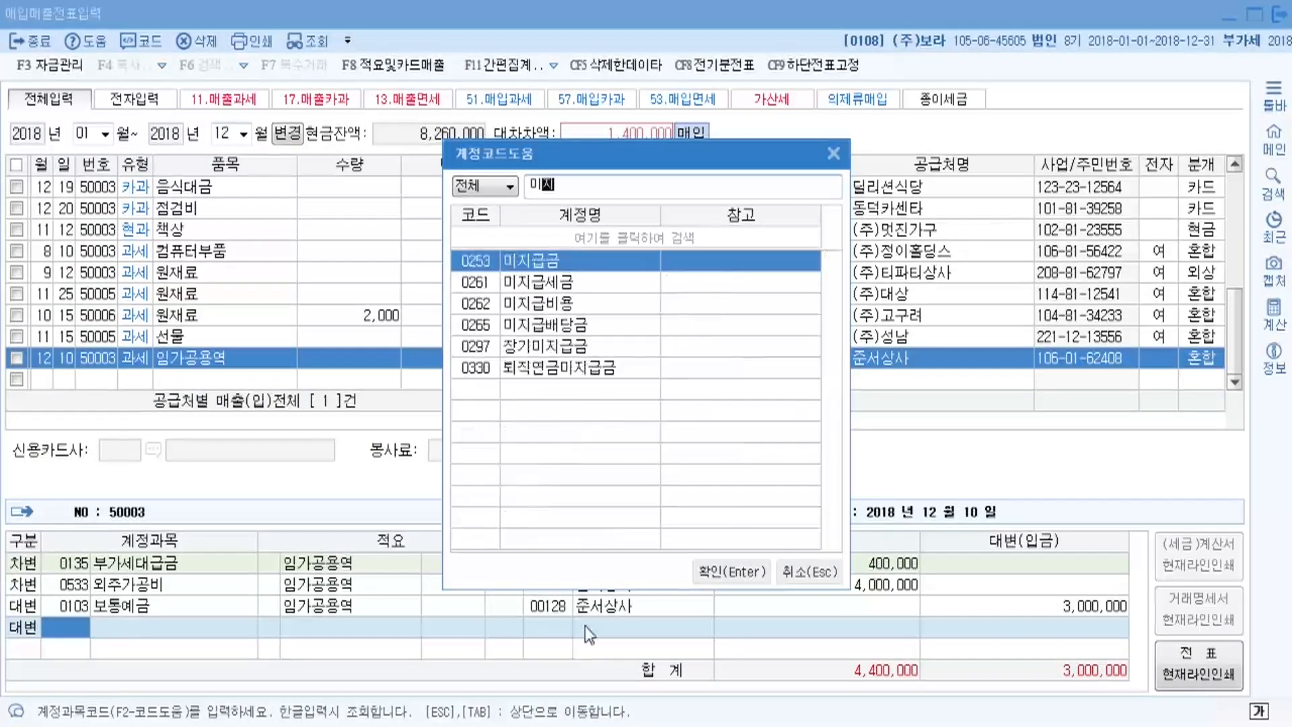
key(Return)
key(Return)
key(Return)
key(Return)
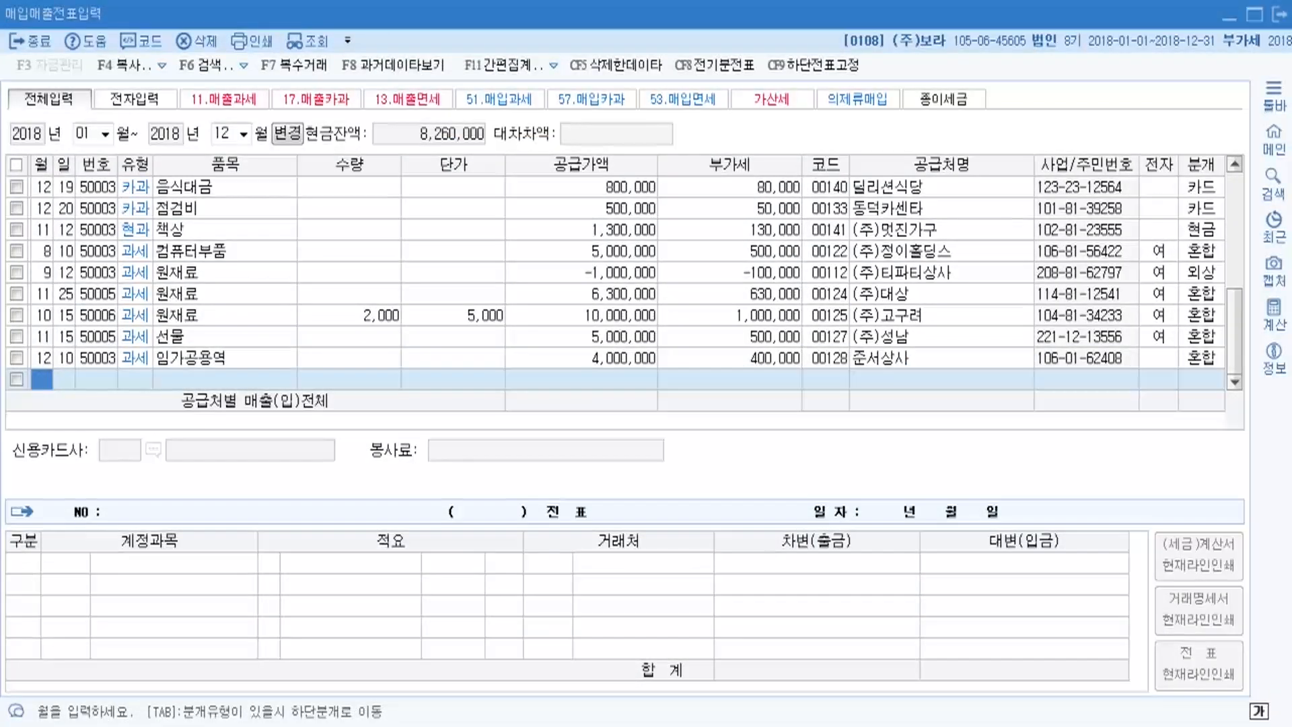
Step: Read the November 20 명빌딩 rent example in the Adobe Acrobat Reader textbook and return to the voucher entry window
click(713, 726)
scroll(237, 339, down, 5)
scroll(219, 324, down, 3)
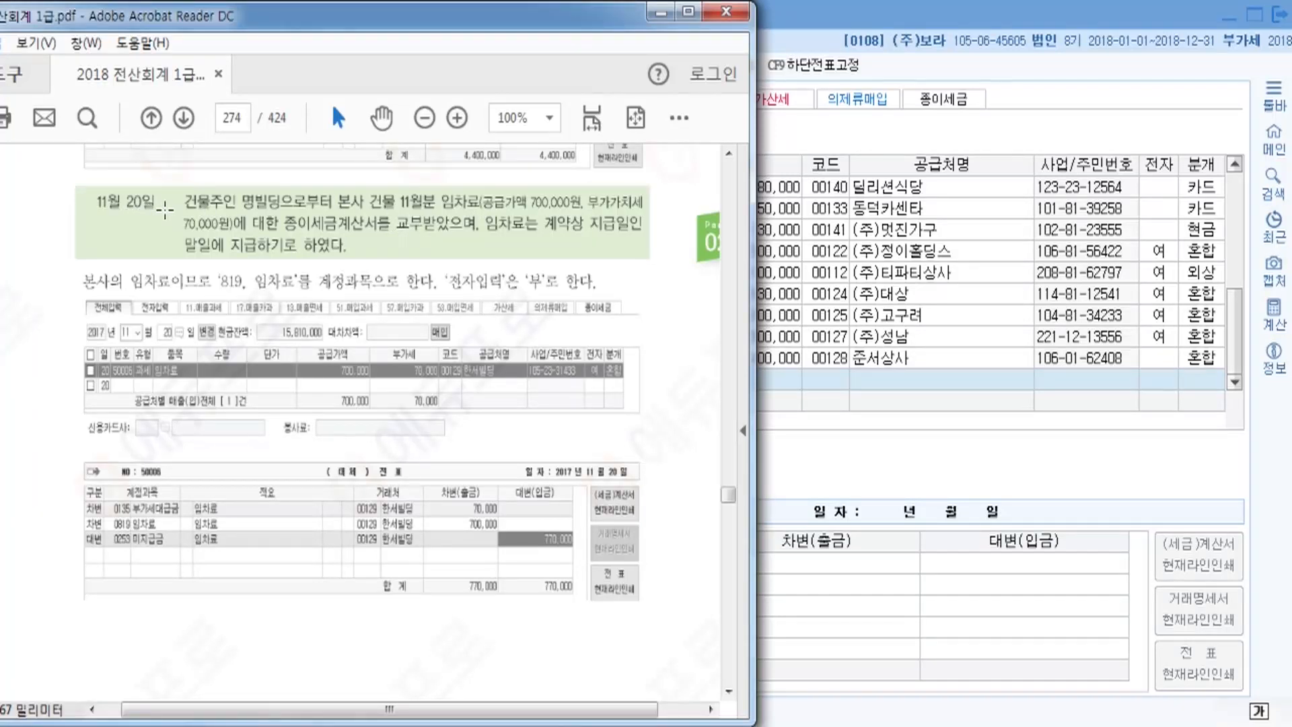
key(alt+Tab)
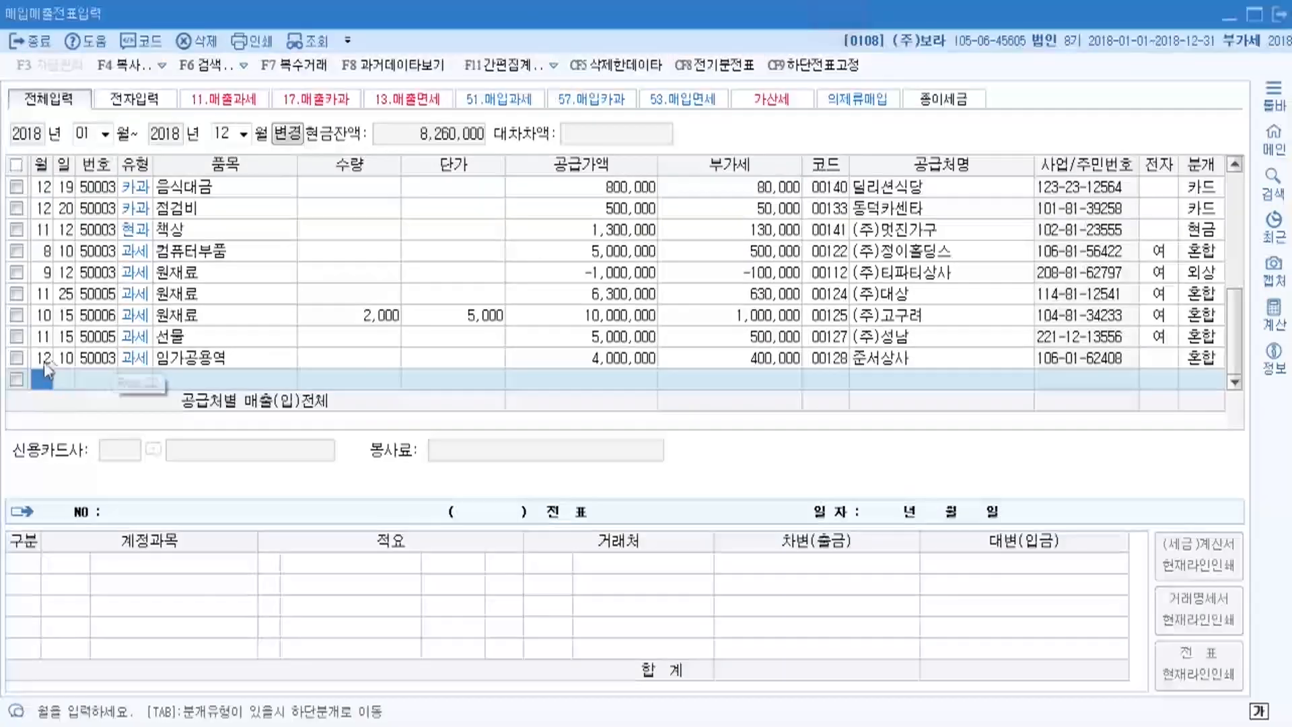
Step: Start a new voucher line dated month 11, day 20, with type 51.과세, checking the invoice details in the textbook
text(11)
key(Return)
text(20)
key(Return)
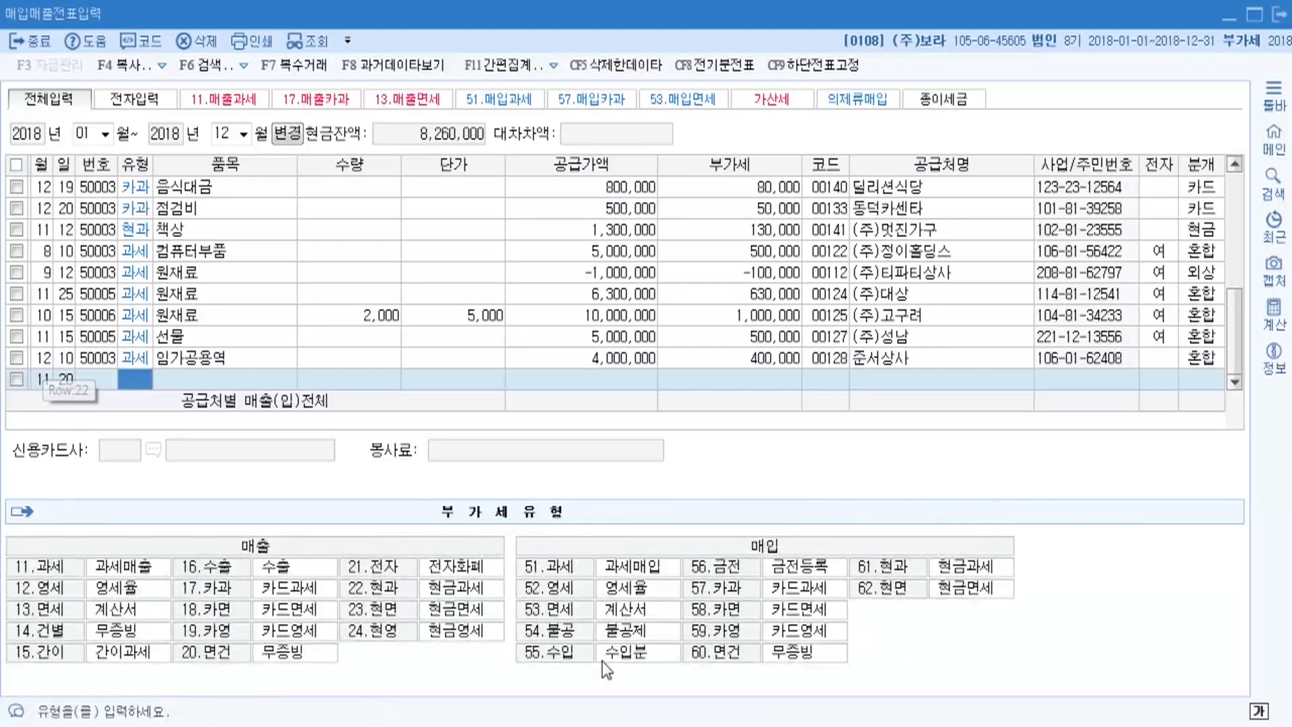
key(alt+Tab)
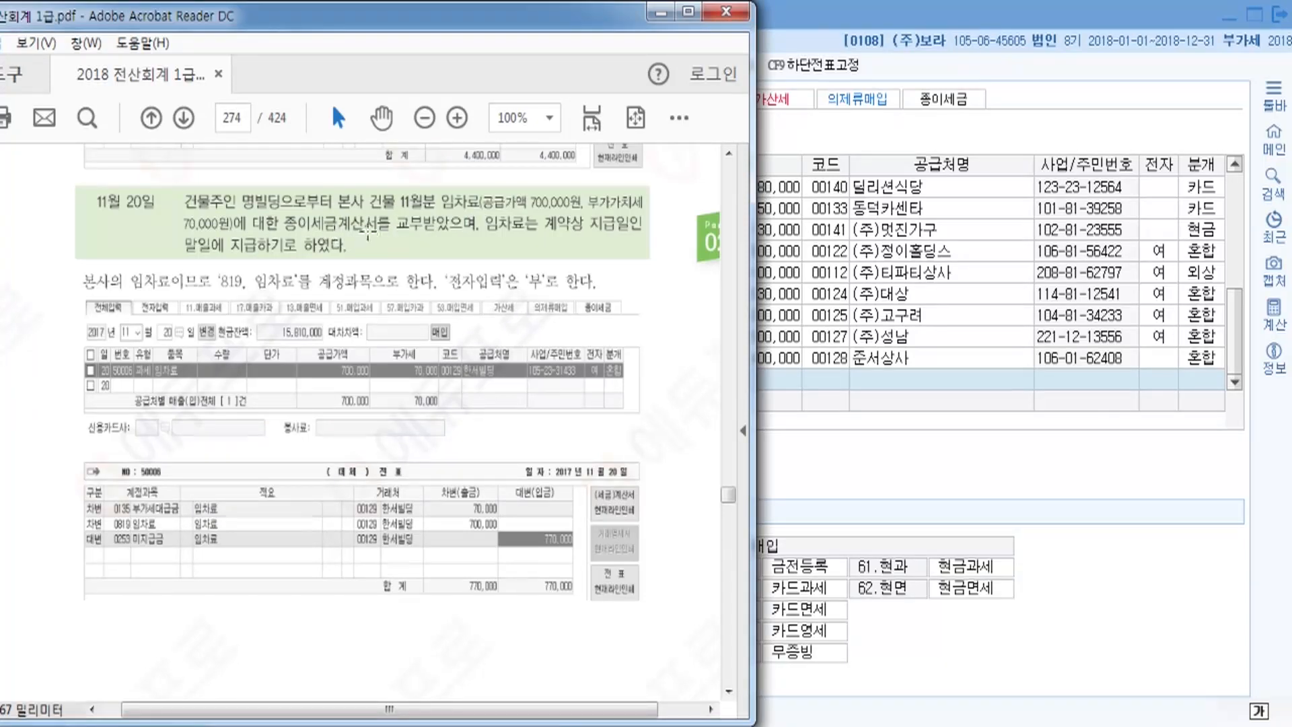
click(851, 20)
text(51)
key(Return)
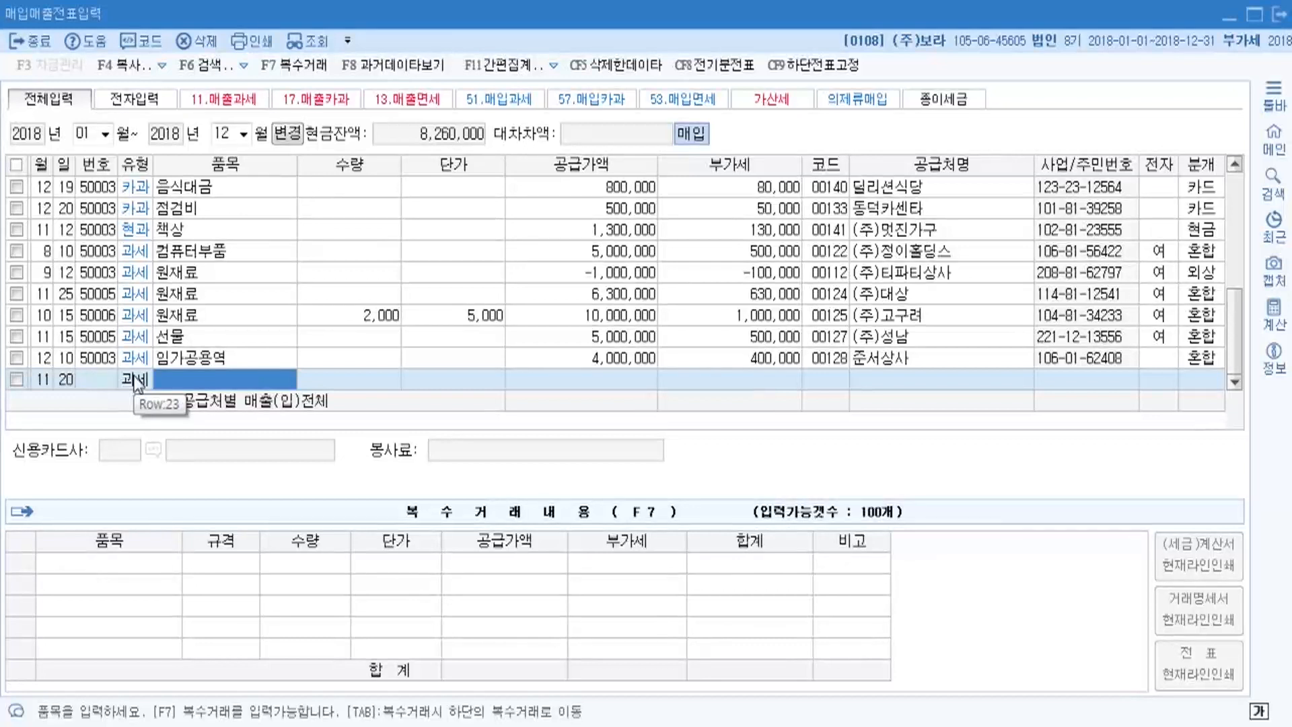
Step: Enter 임차료 as the November 20 item with a supply value of 700,000, leaving quantity and unit price blank
text(임차료)
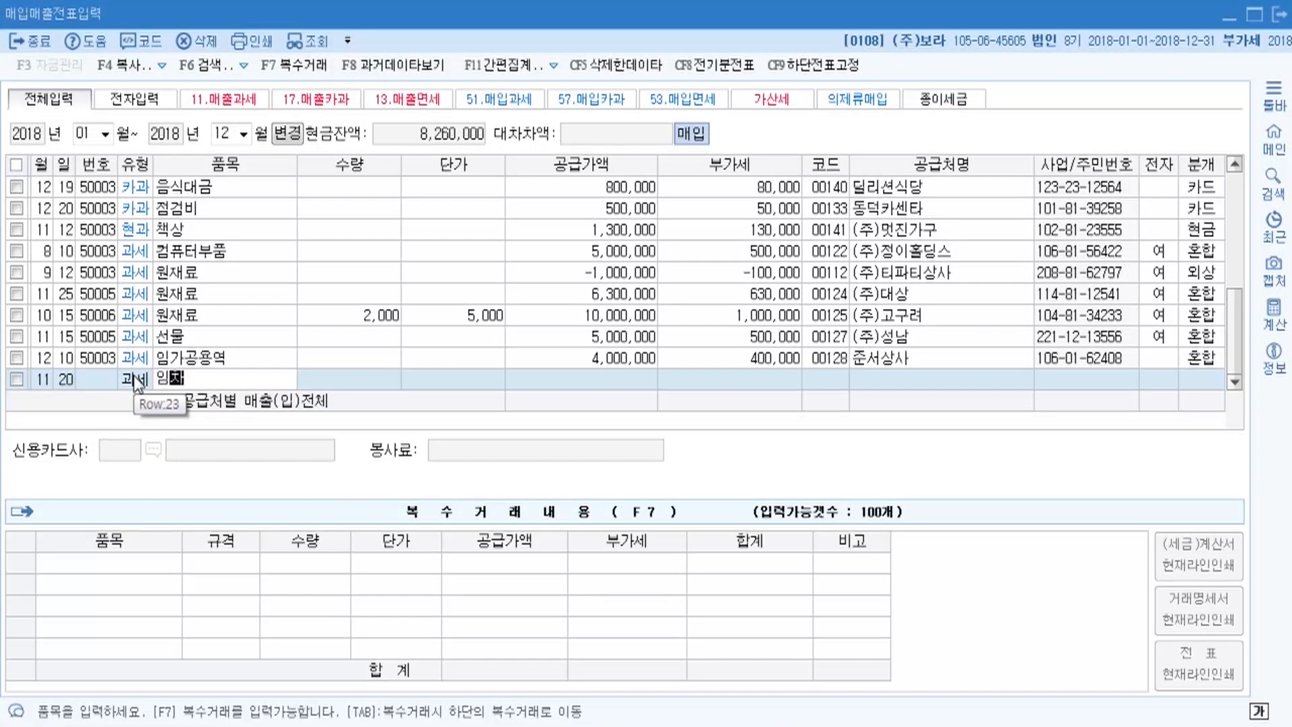
key(Return)
key(Return)
key(Return)
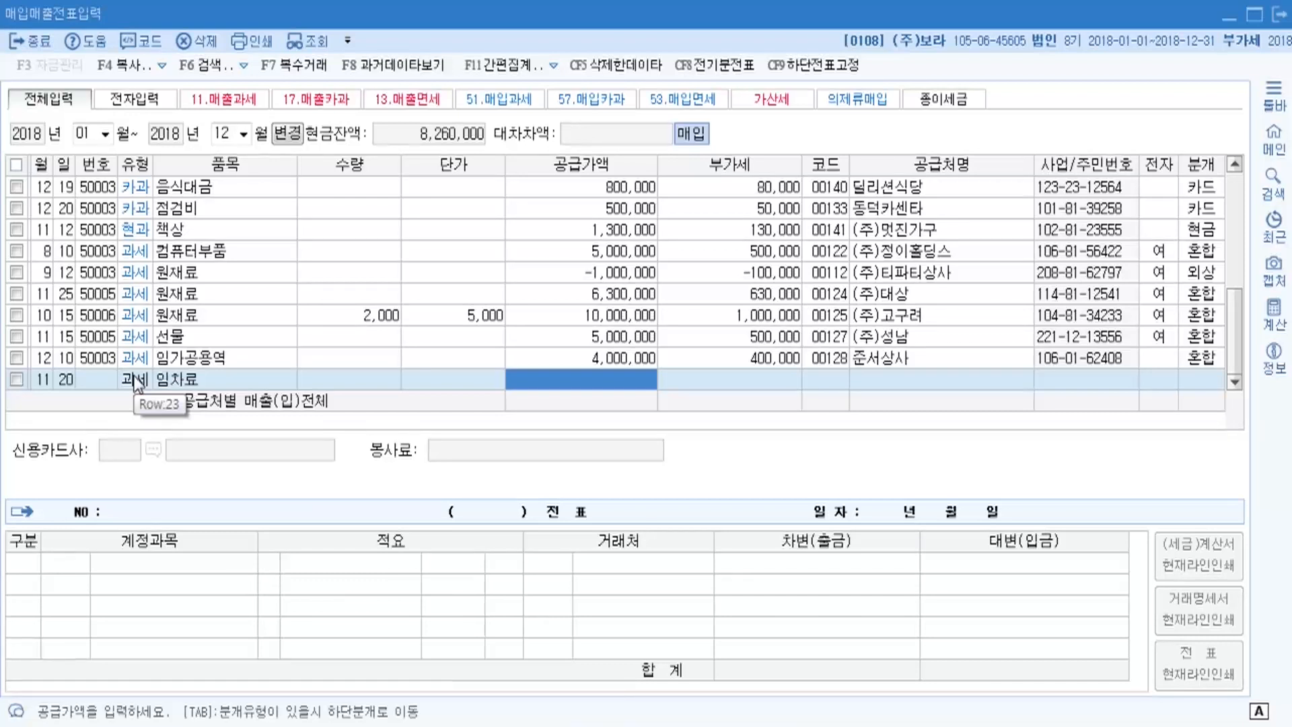
text(7000000)
key(Return)
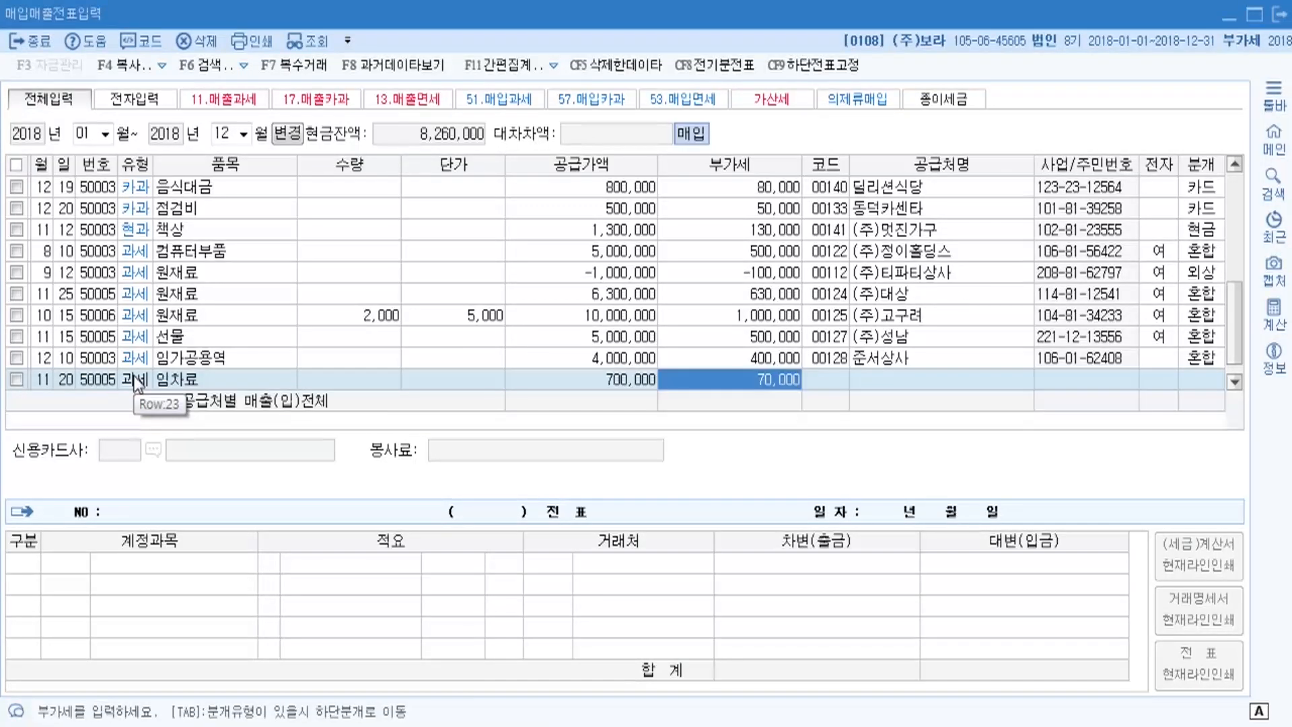
Step: Register 명빌딩 as a new trading partner and assign it as the supplier of the November 20 line
key(Return)
key(F2)
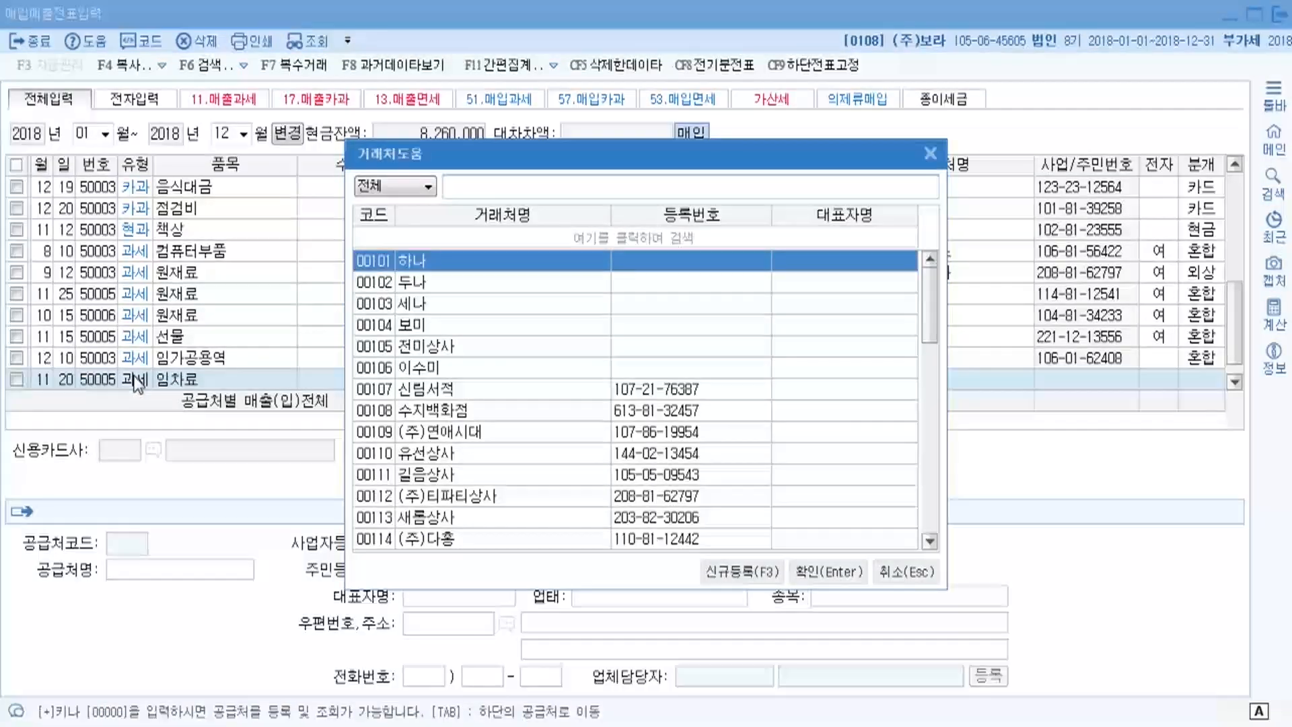
text(명)
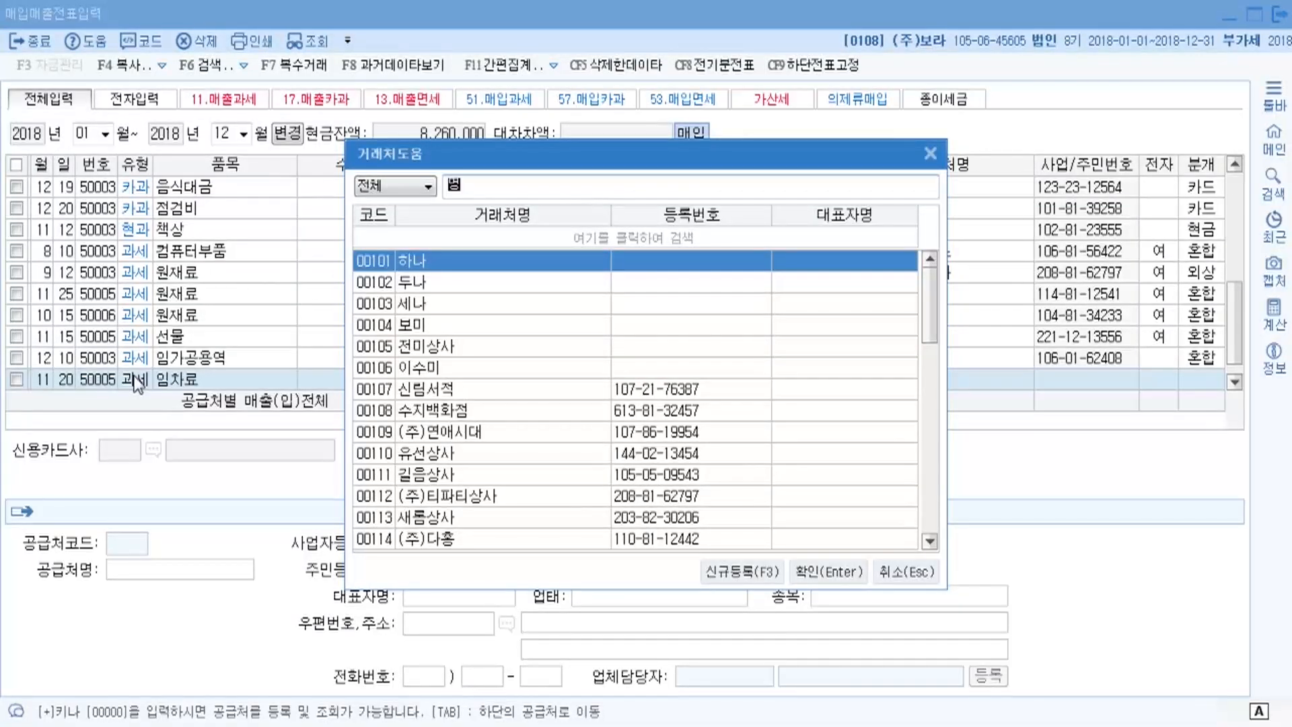
text(빌딩)
click(772, 570)
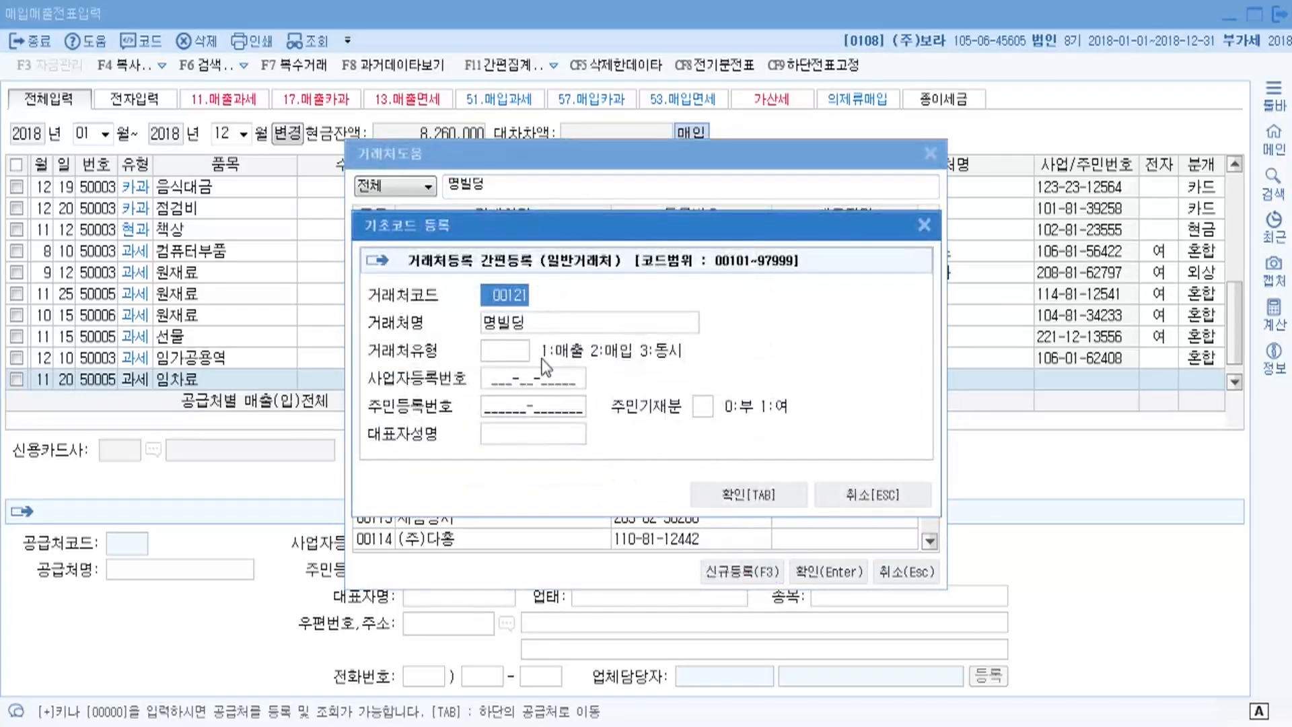
click(774, 499)
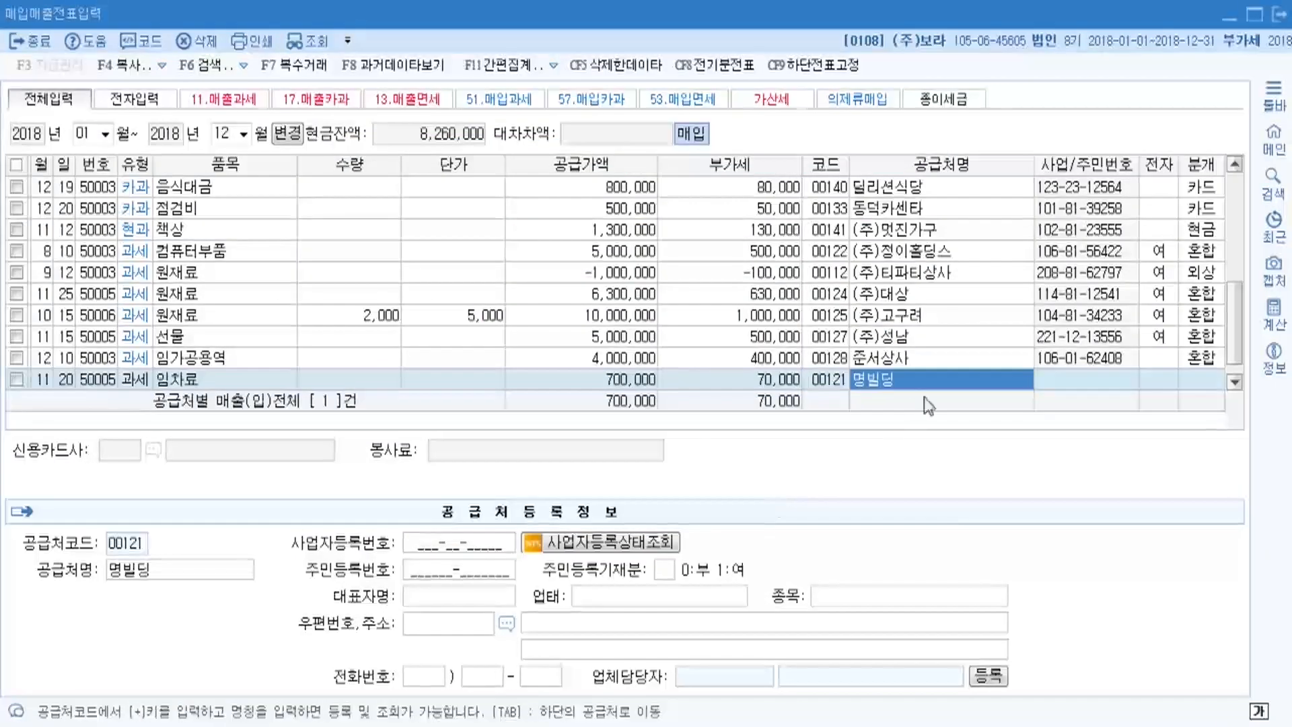
Step: Leave the electronic invoice field of the November 20 명빌딩 line blank and set its journal type to 3 (혼합)
click(1150, 377)
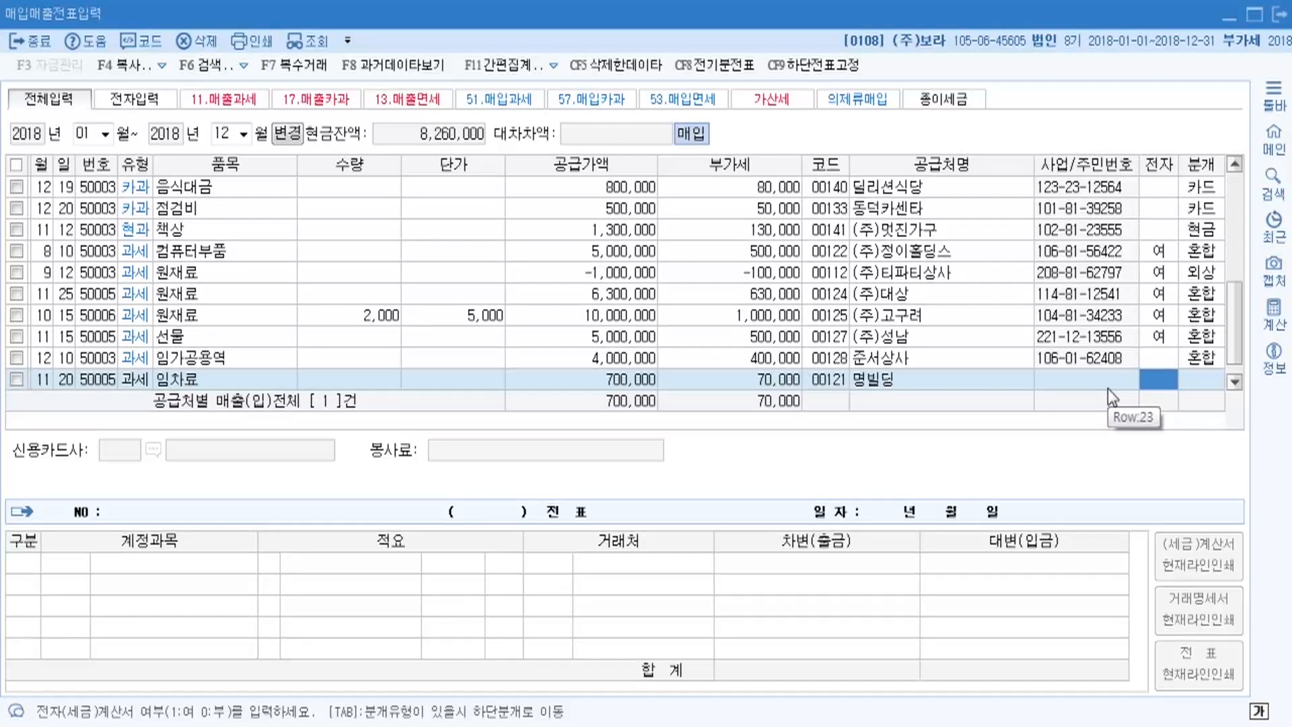
key(Return)
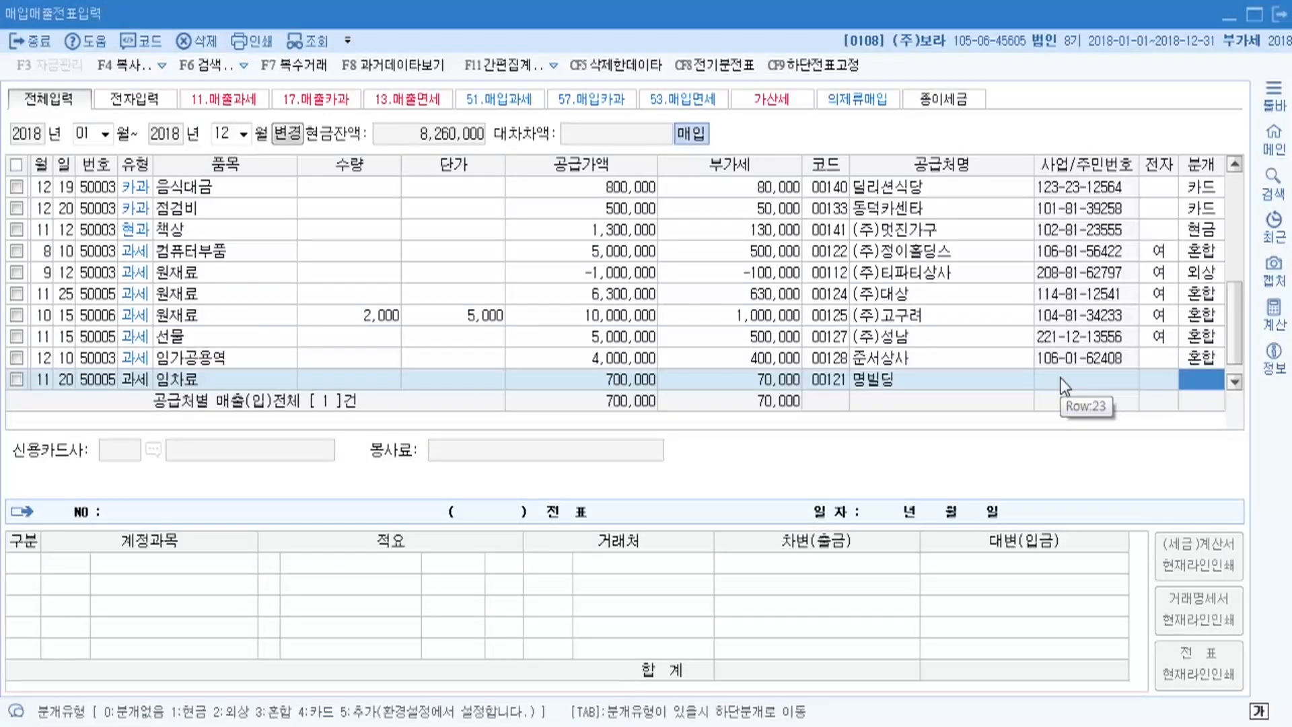
text(3)
key(Return)
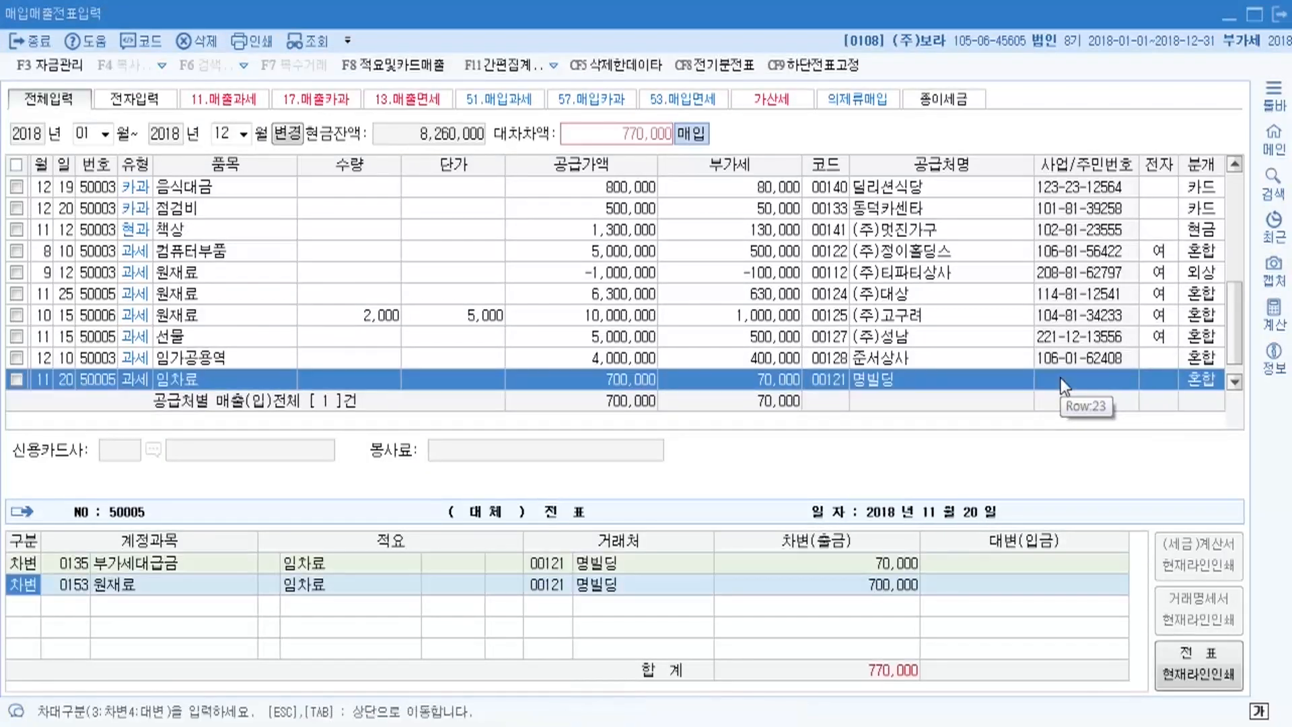
Step: Change the 700,000 debit account of the November 20 entry from raw materials to 0819 임차료 (판매관리비)
click(82, 585)
text(임)
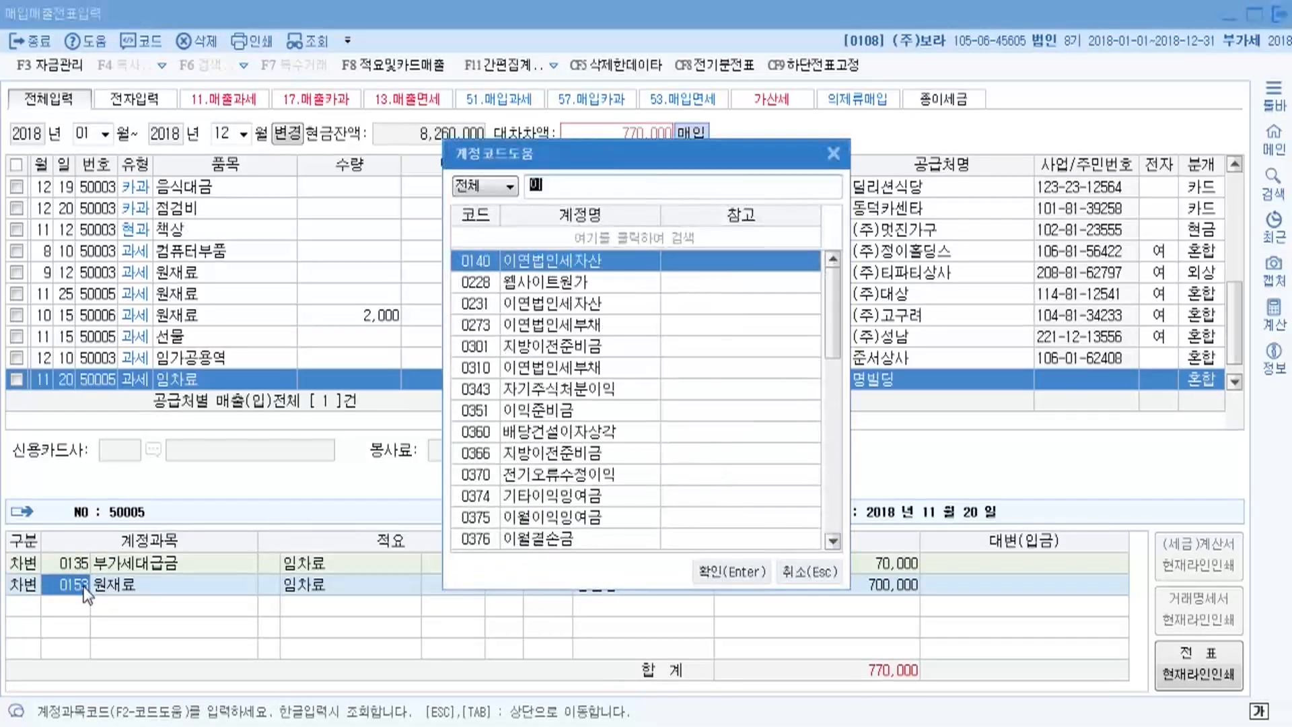
text(채)
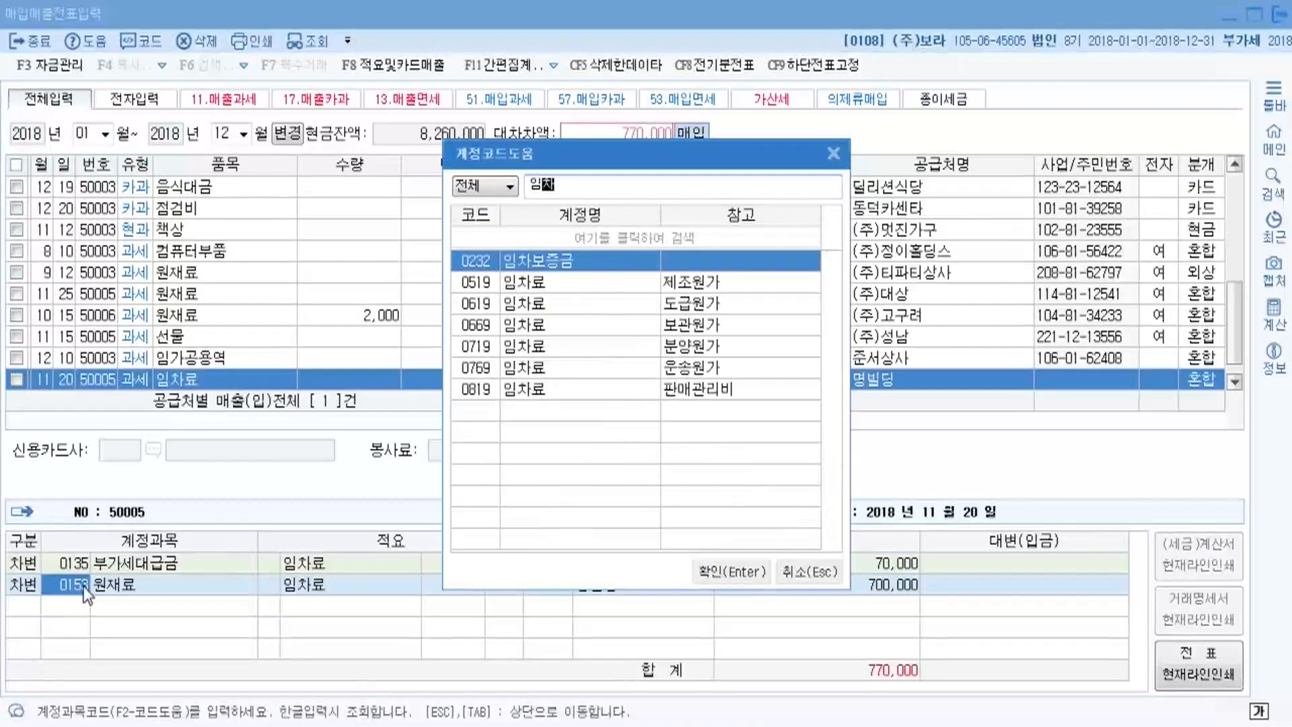
key(Down)
key(Down)
key(Down)
key(Down)
key(Down)
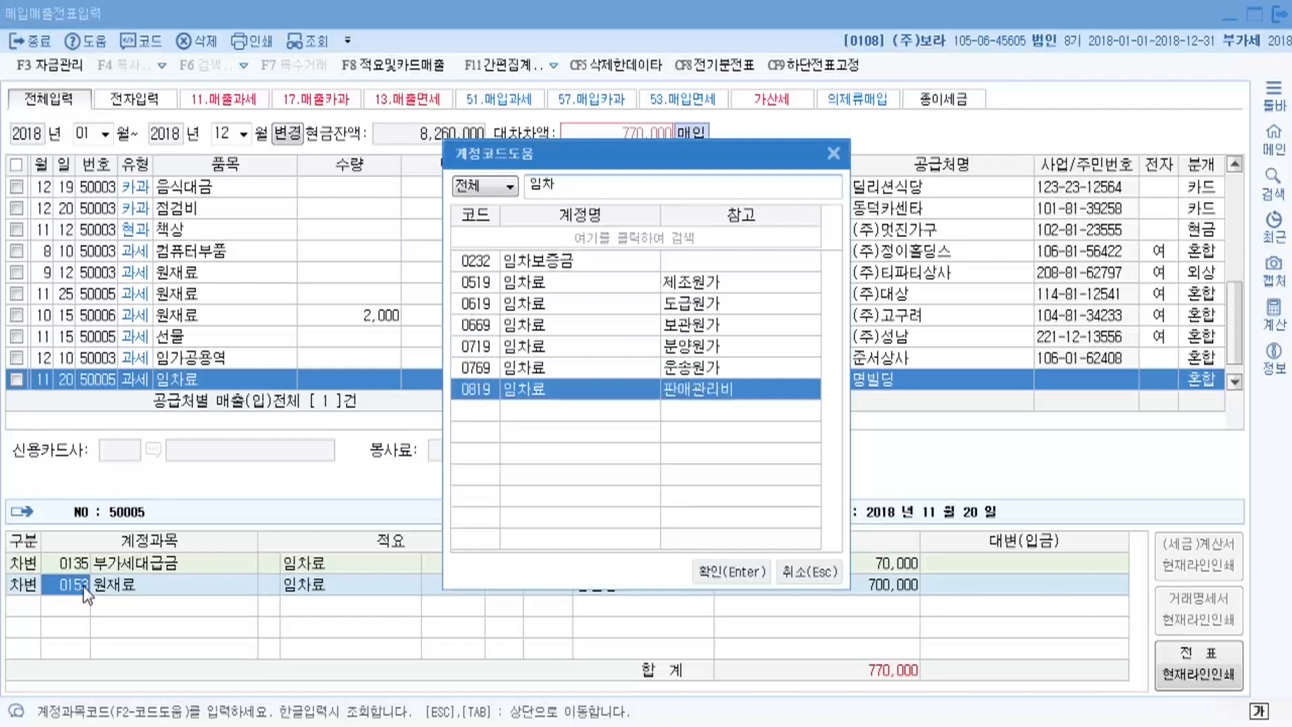
key(Return)
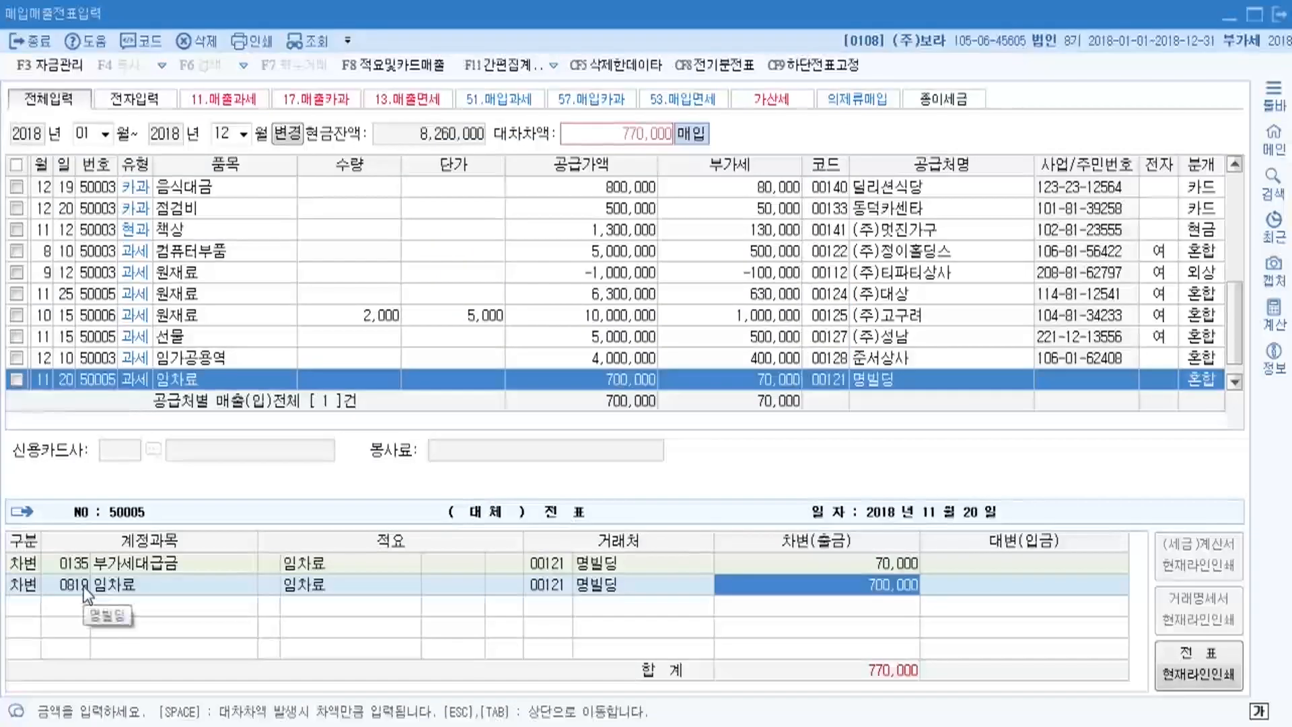
Step: Add a 미지급금 credit line of 770,000 to the November 20 entry and complete the voucher
key(Return)
key(Return)
key(4)
key(F2)
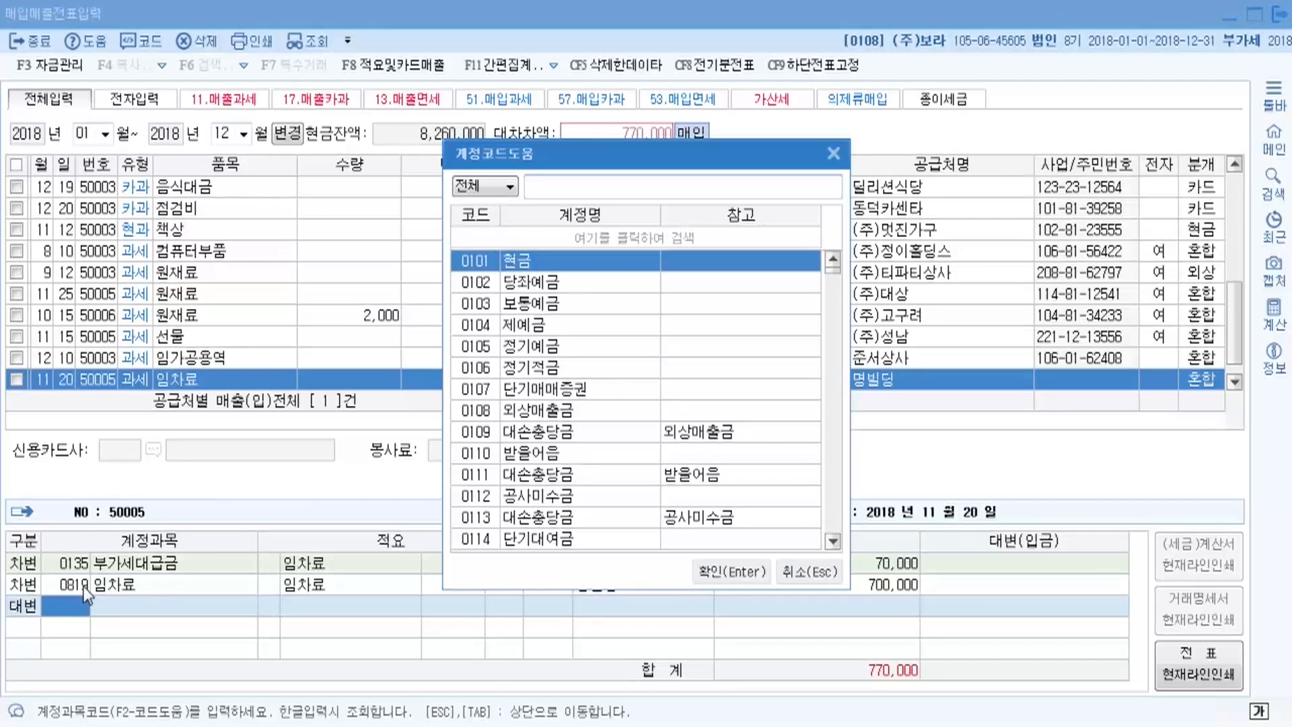
text(미지)
key(Return)
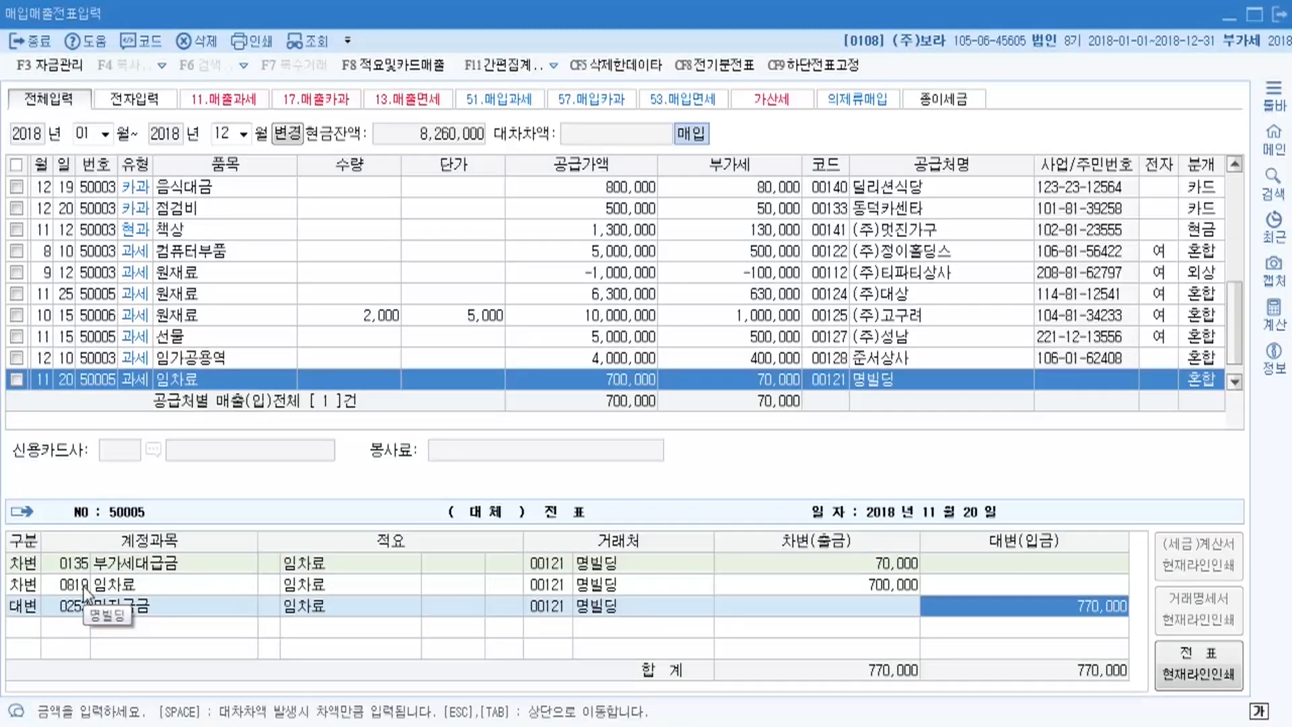
key(Return)
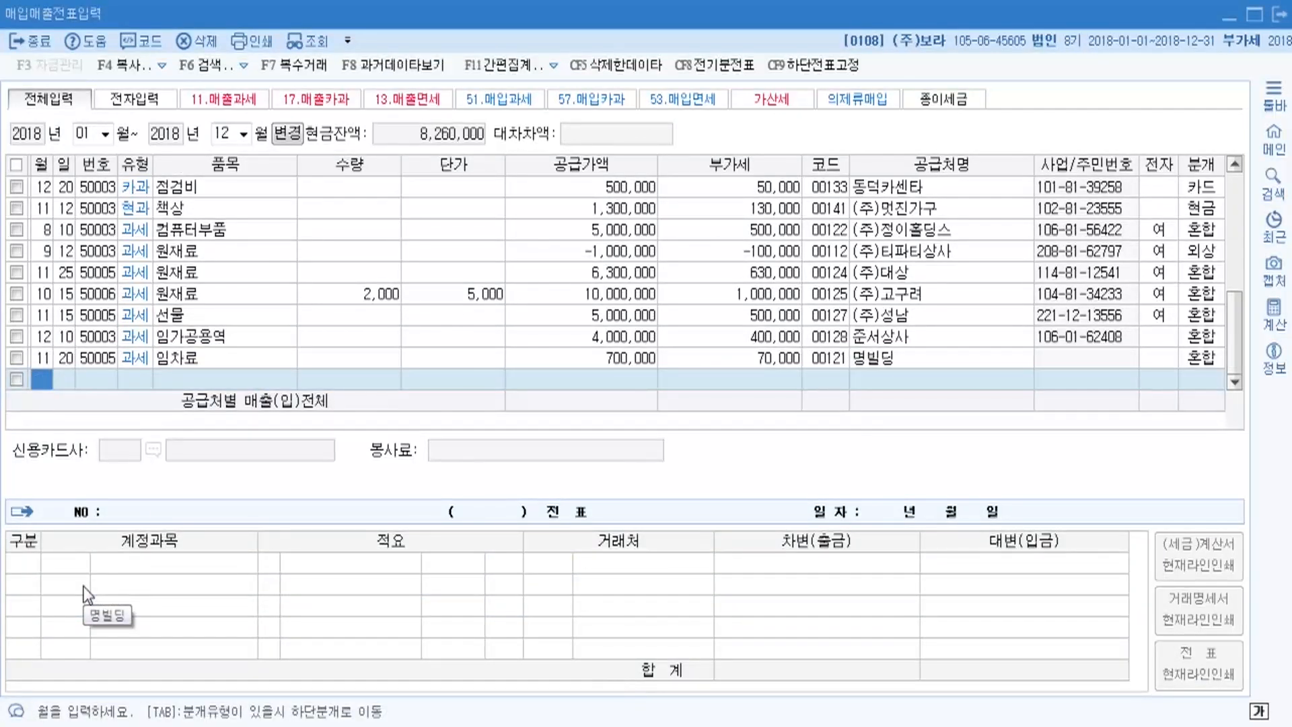